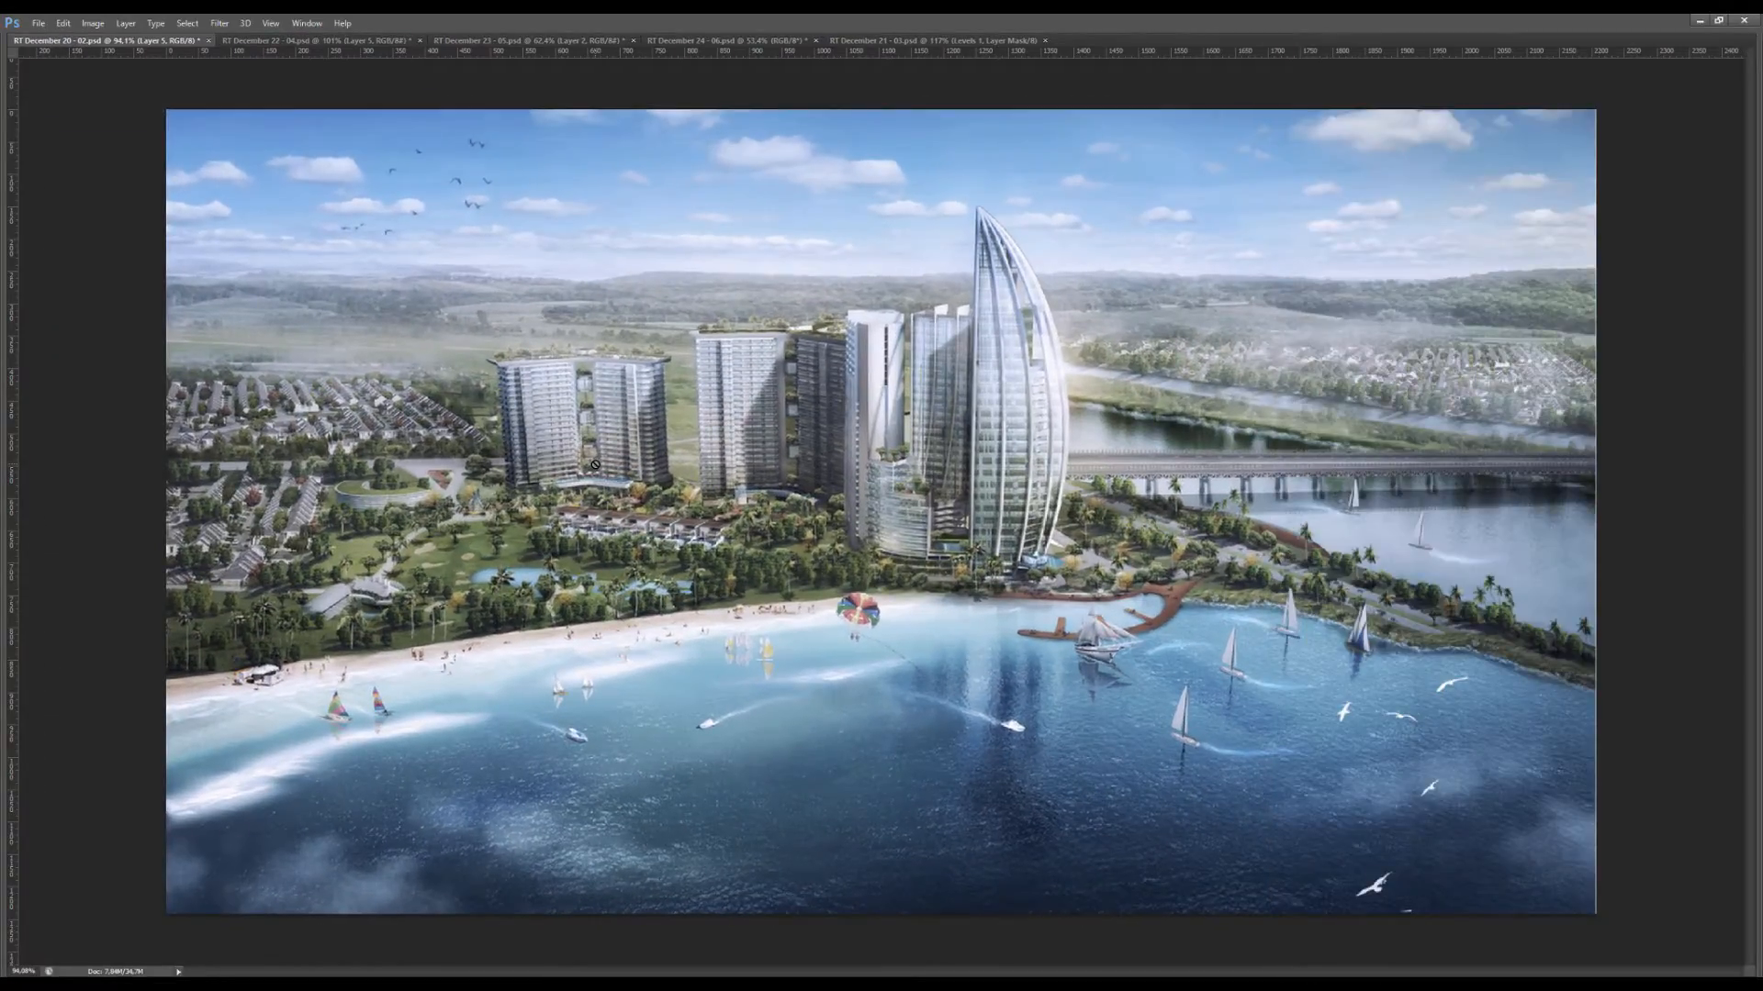
scroll(595, 464, "down", 3)
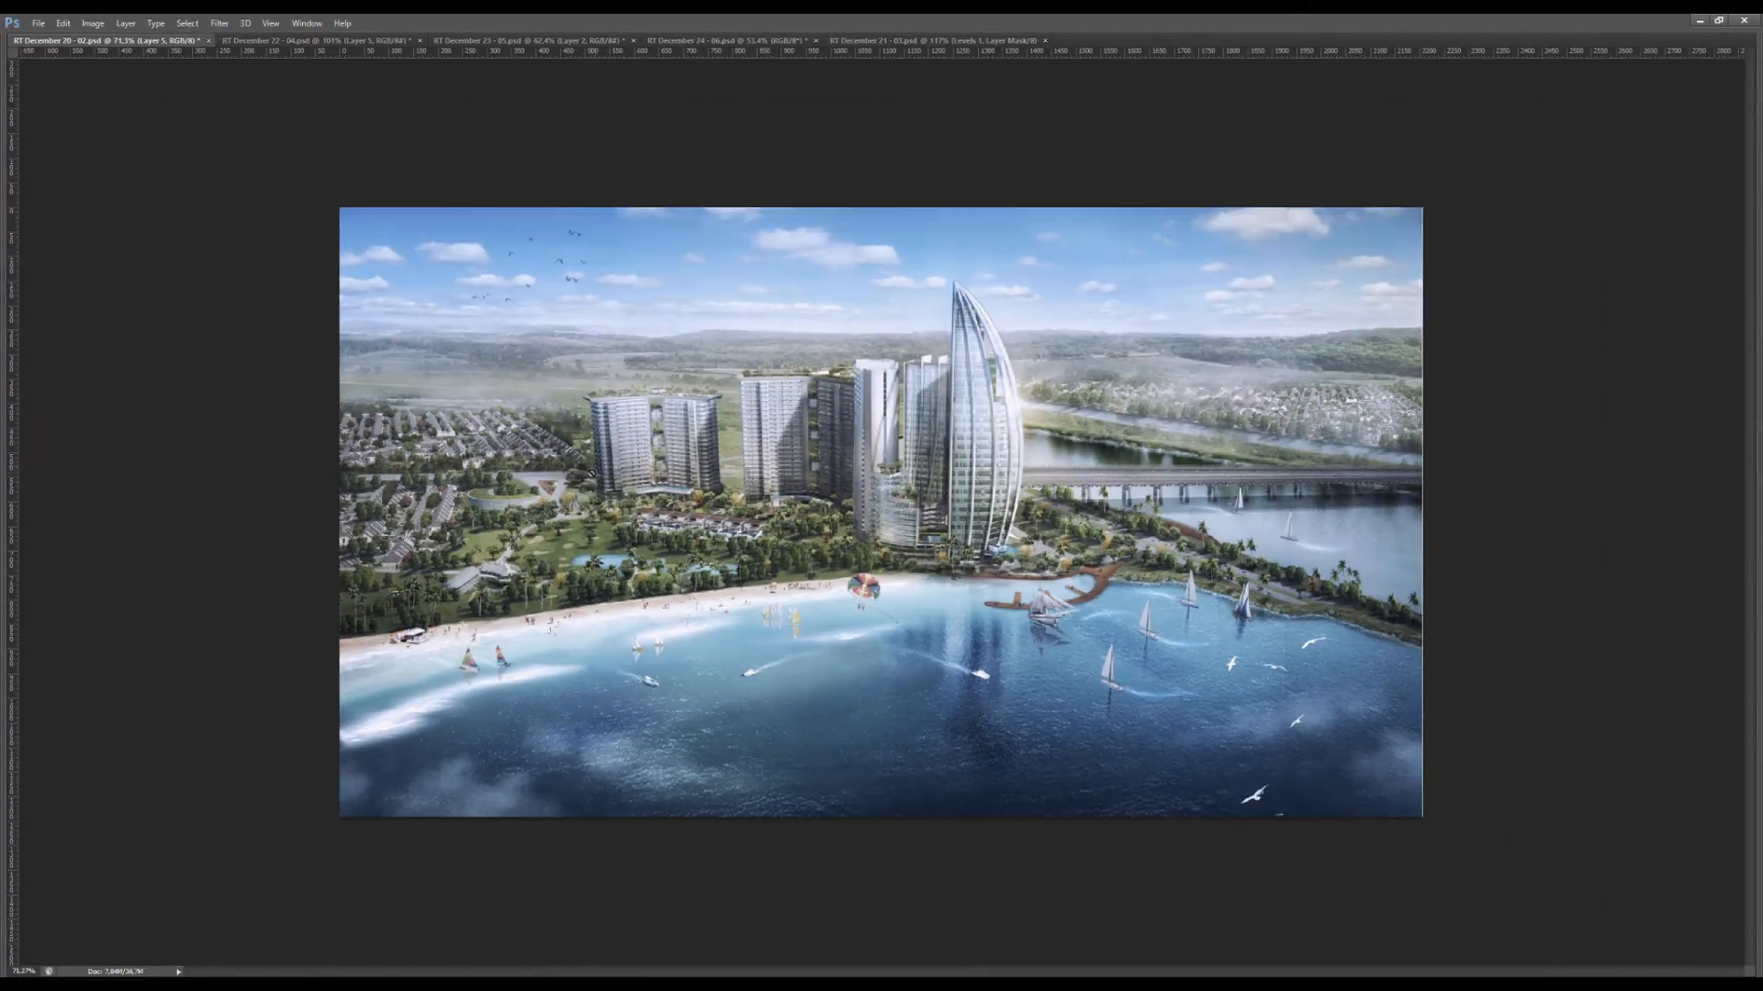
scroll(601, 457, "up", 4)
scroll(604, 461, "down", 5)
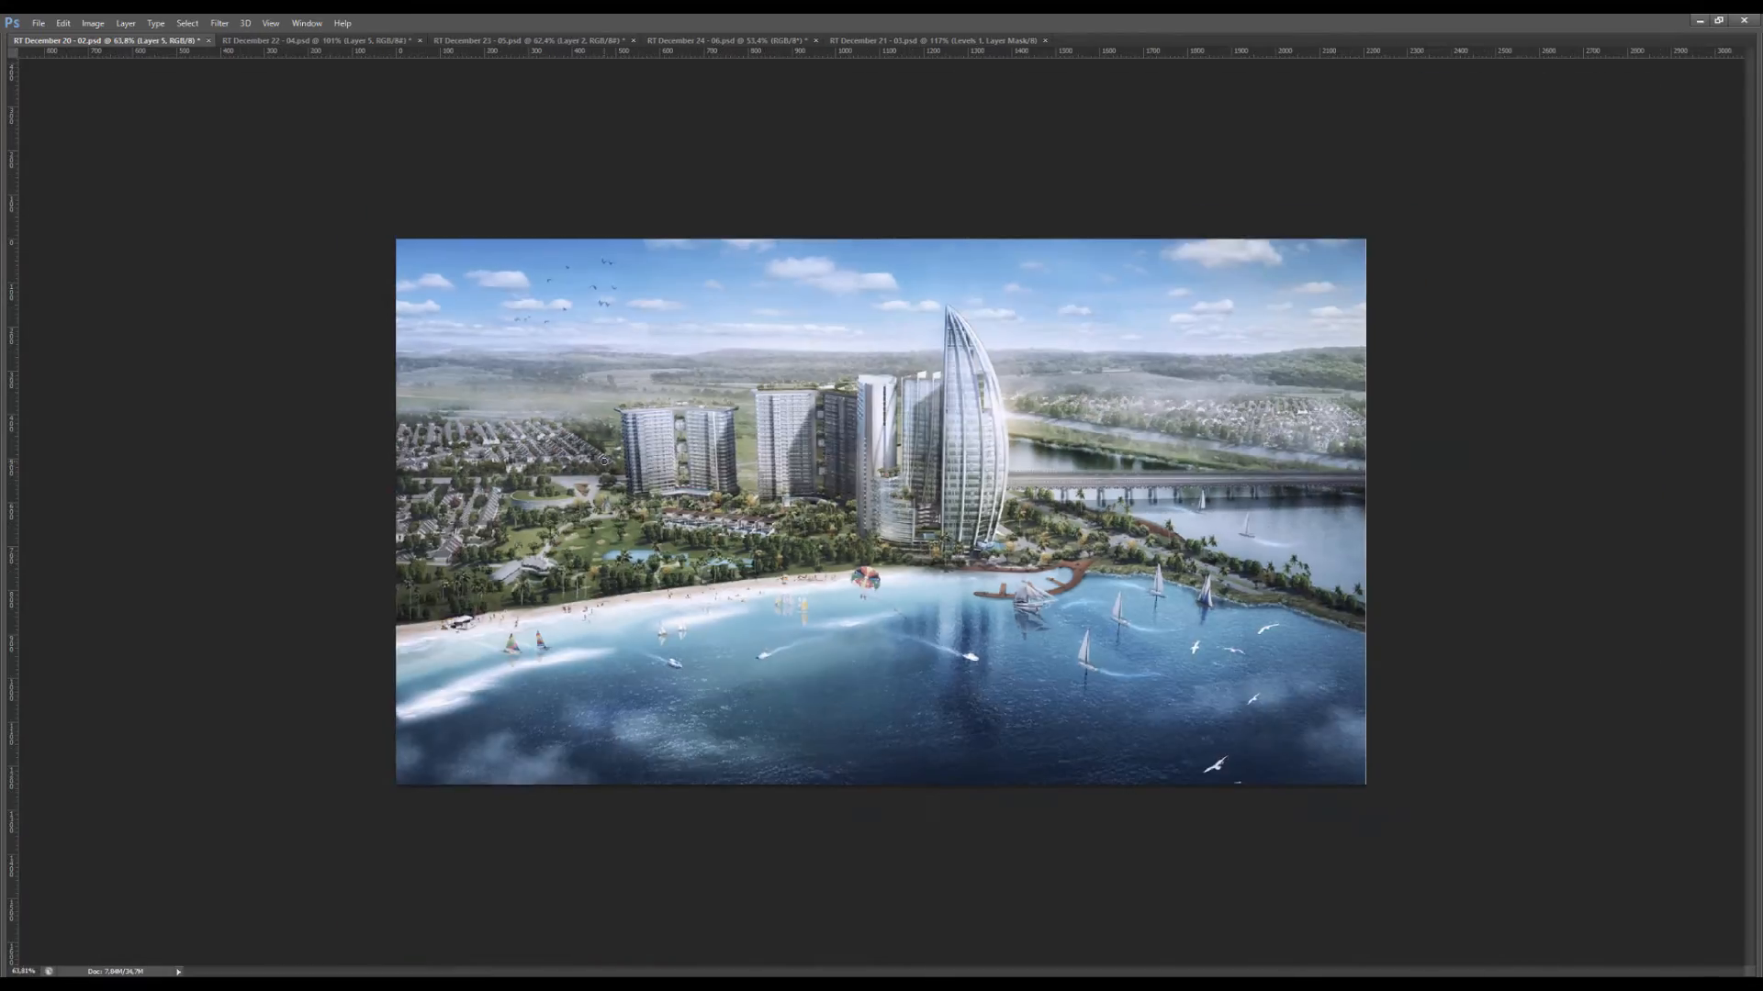
scroll(604, 462, "up", 6)
scroll(604, 464, "down", 4)
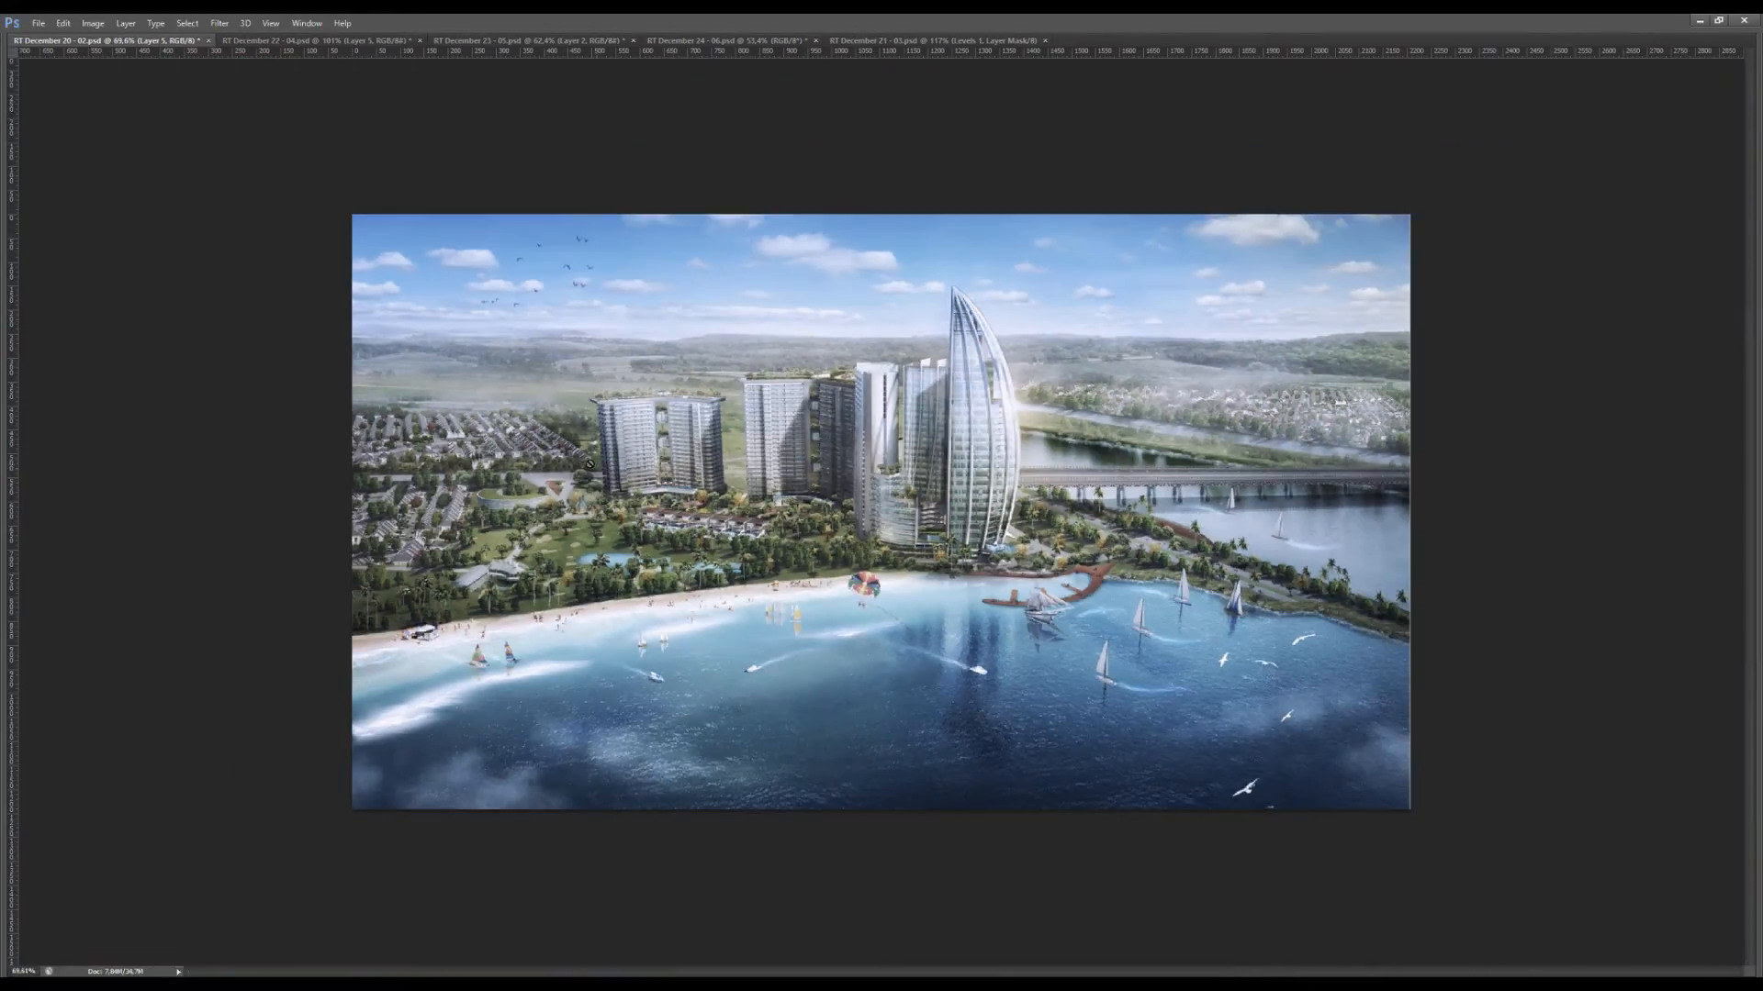
scroll(597, 465, "up", 3)
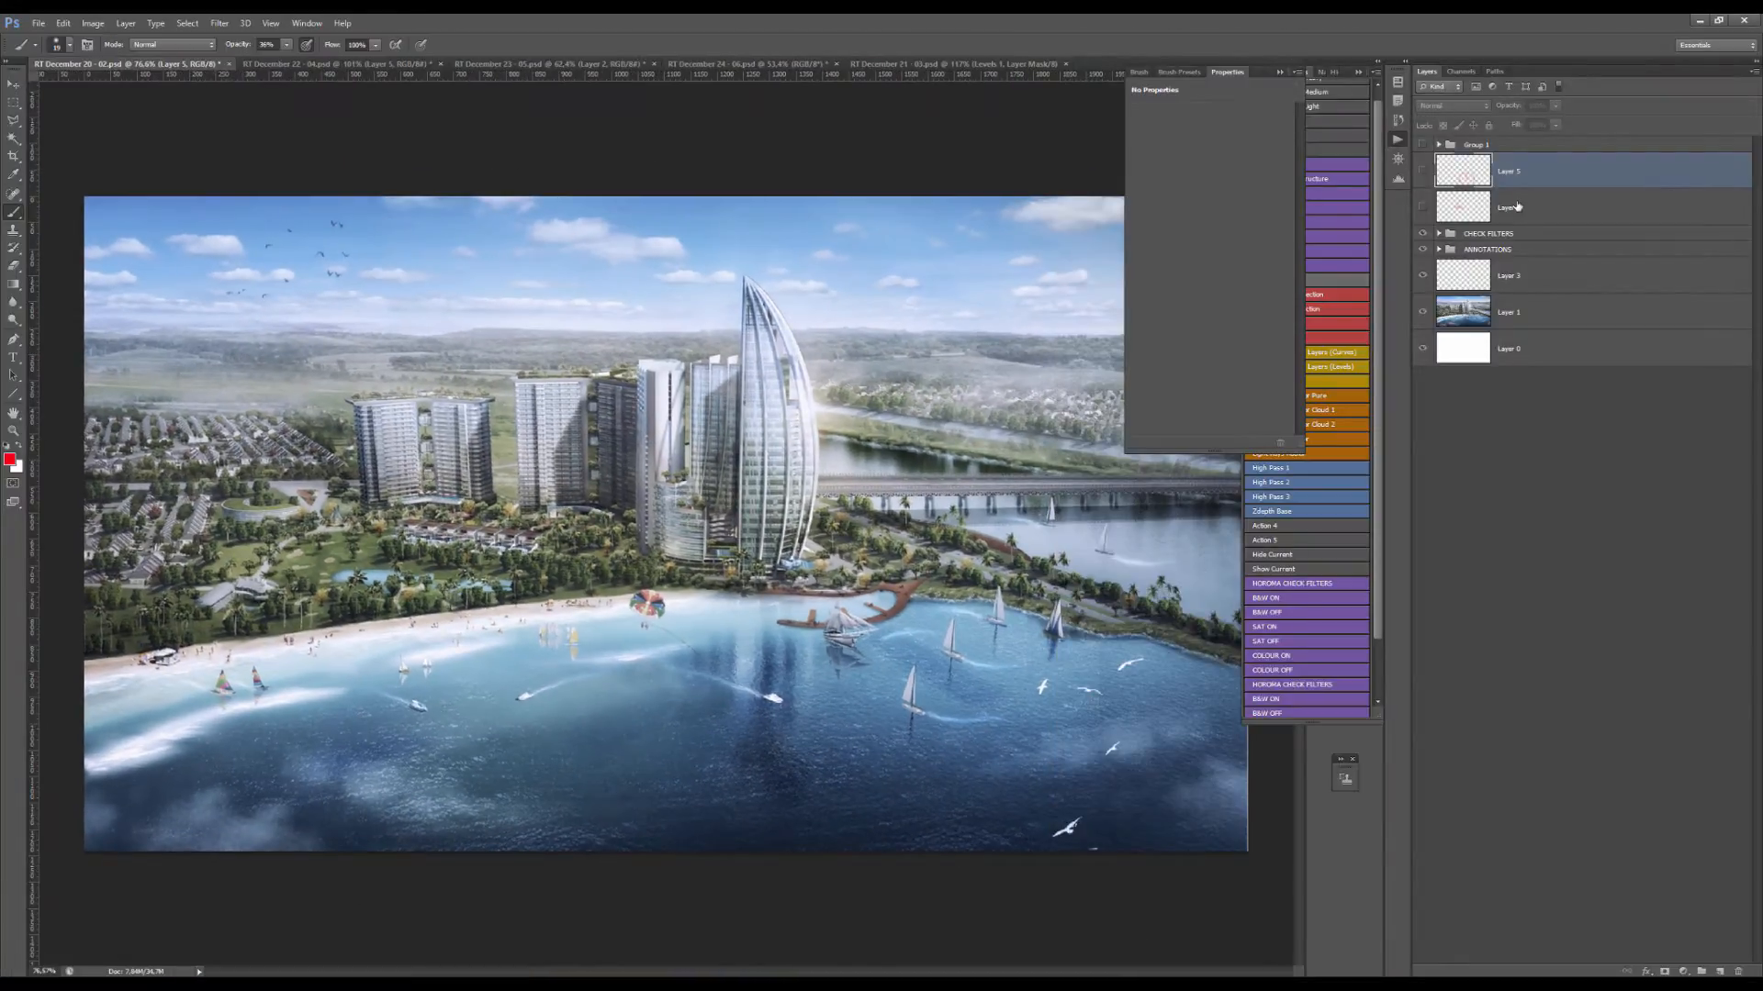
On Layer 4, mark the beach sailboats, the parkland strip and the sail-shaped tower's curved facade in red, and clear the marks.
left_click(1518, 207)
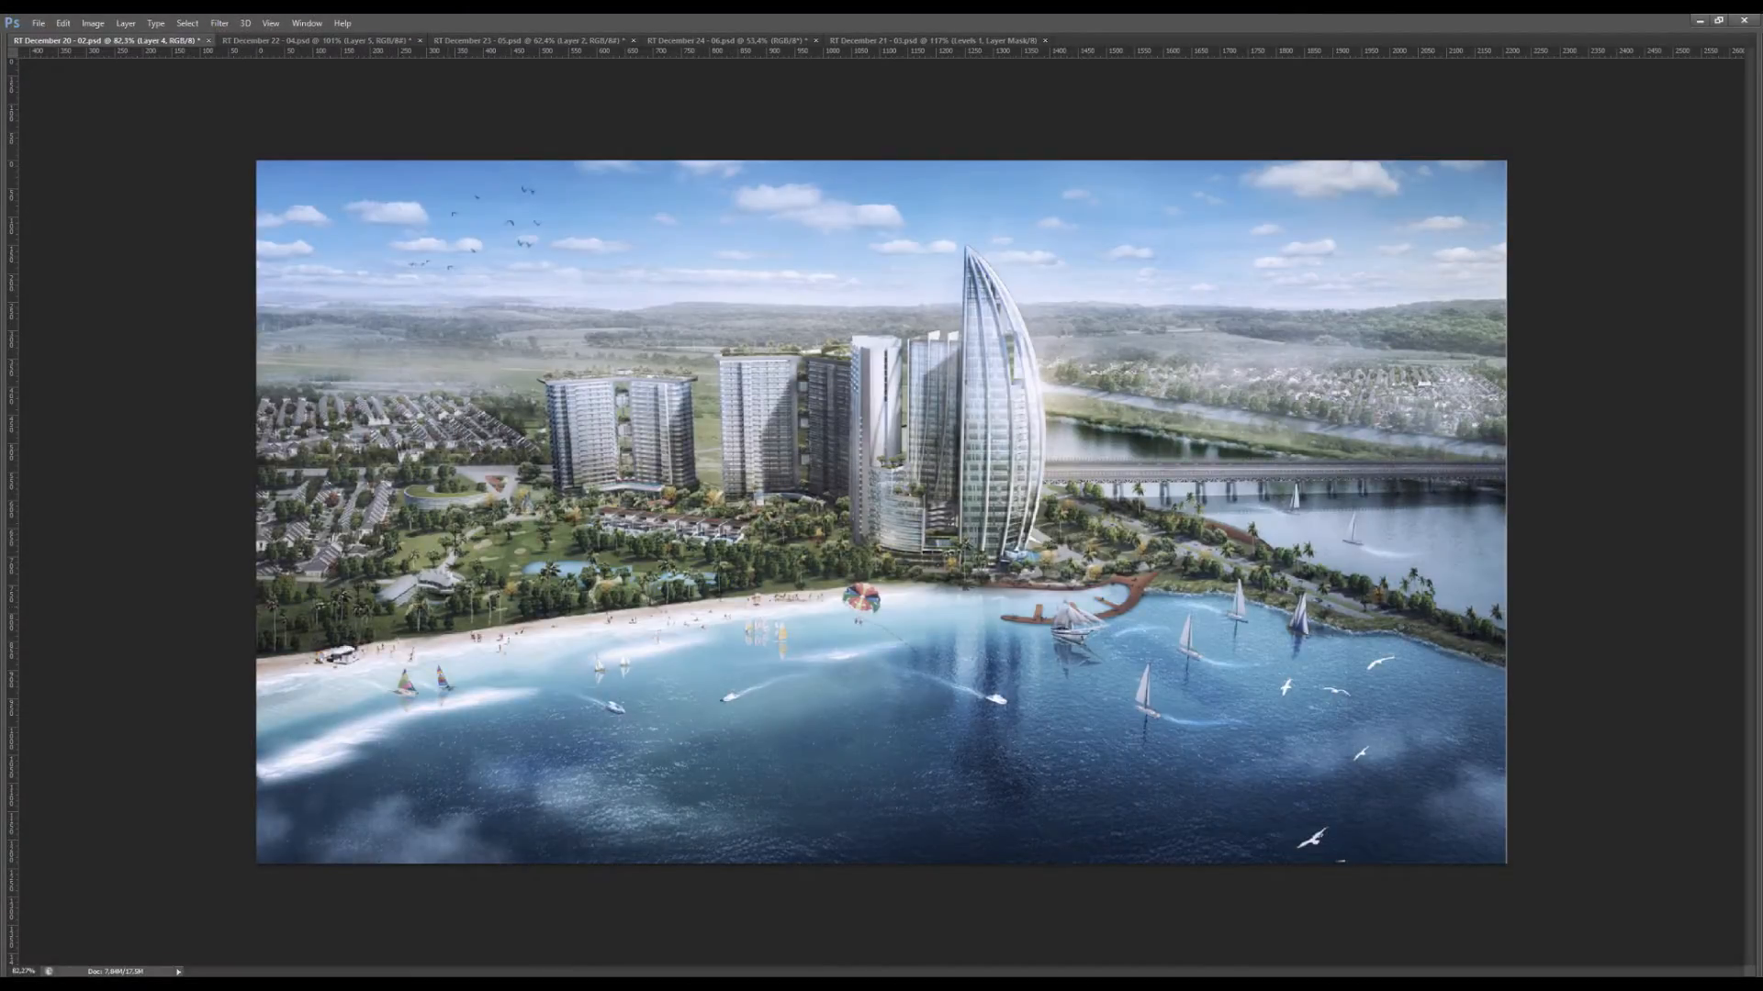
scroll(752, 587, "down", 1)
scroll(752, 588, "up", 1)
mouse_move(350, 656)
left_mouse_down()
mouse_move(606, 668)
mouse_move(414, 648)
left_mouse_up()
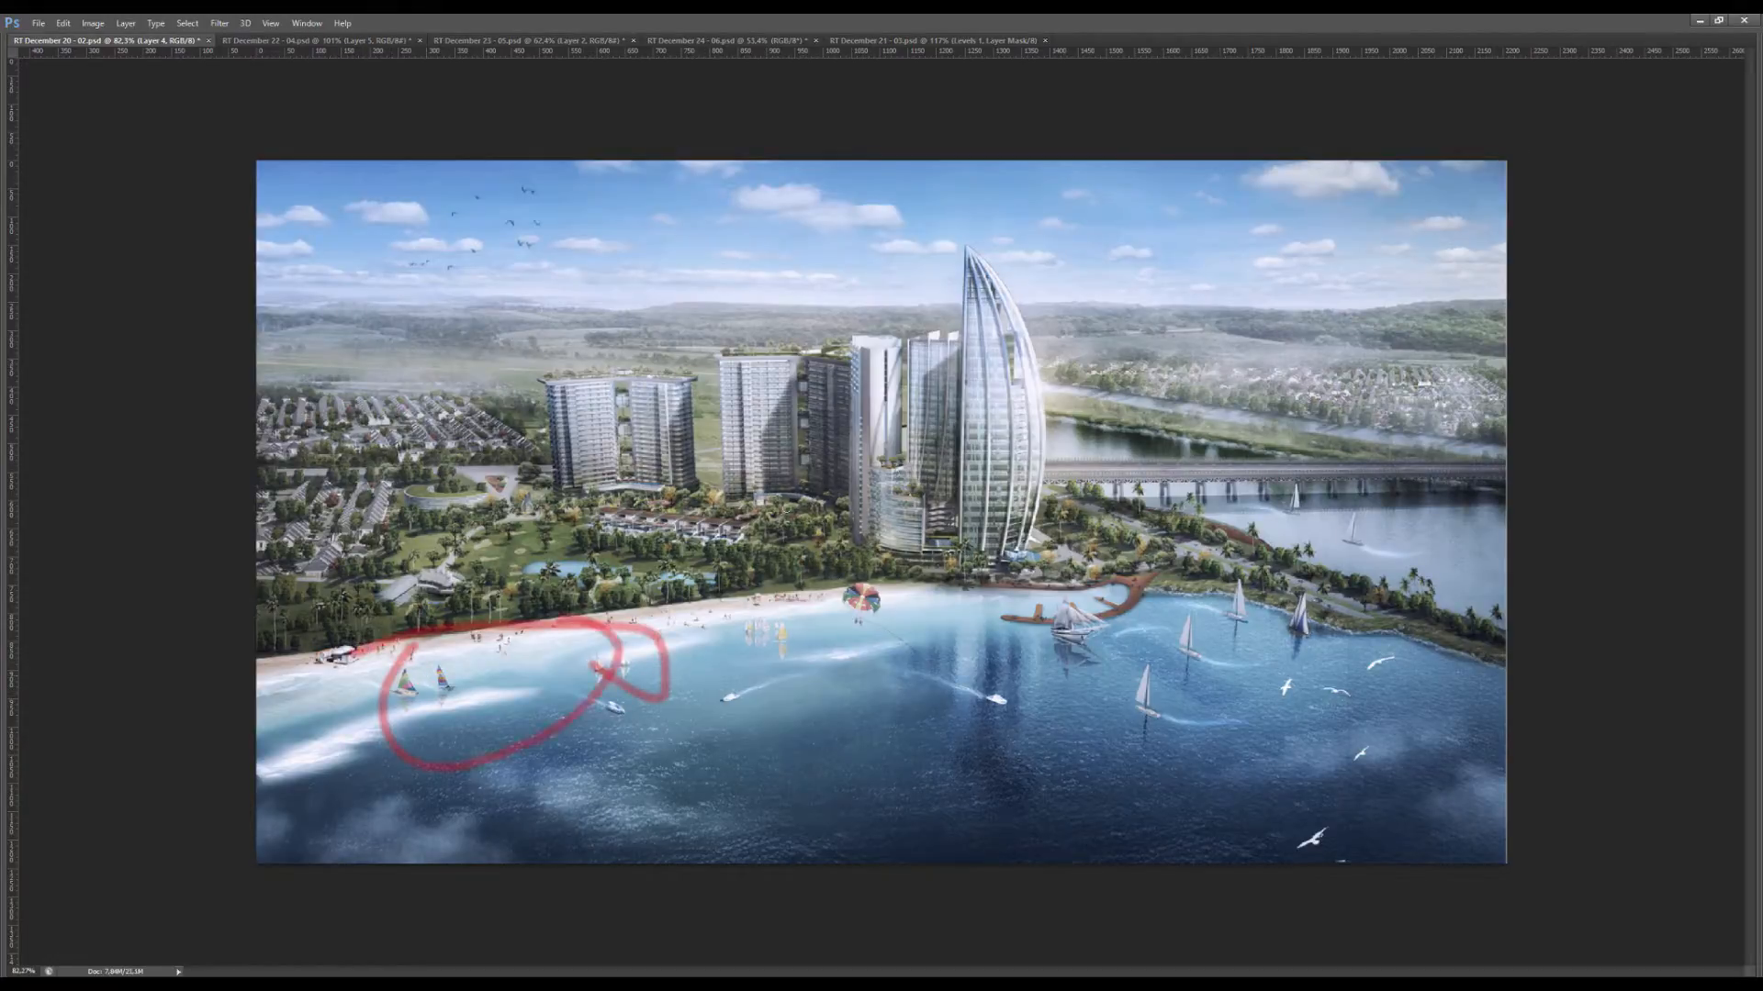
mouse_move(519, 473)
left_mouse_down()
mouse_move(390, 604)
mouse_move(806, 562)
left_mouse_up()
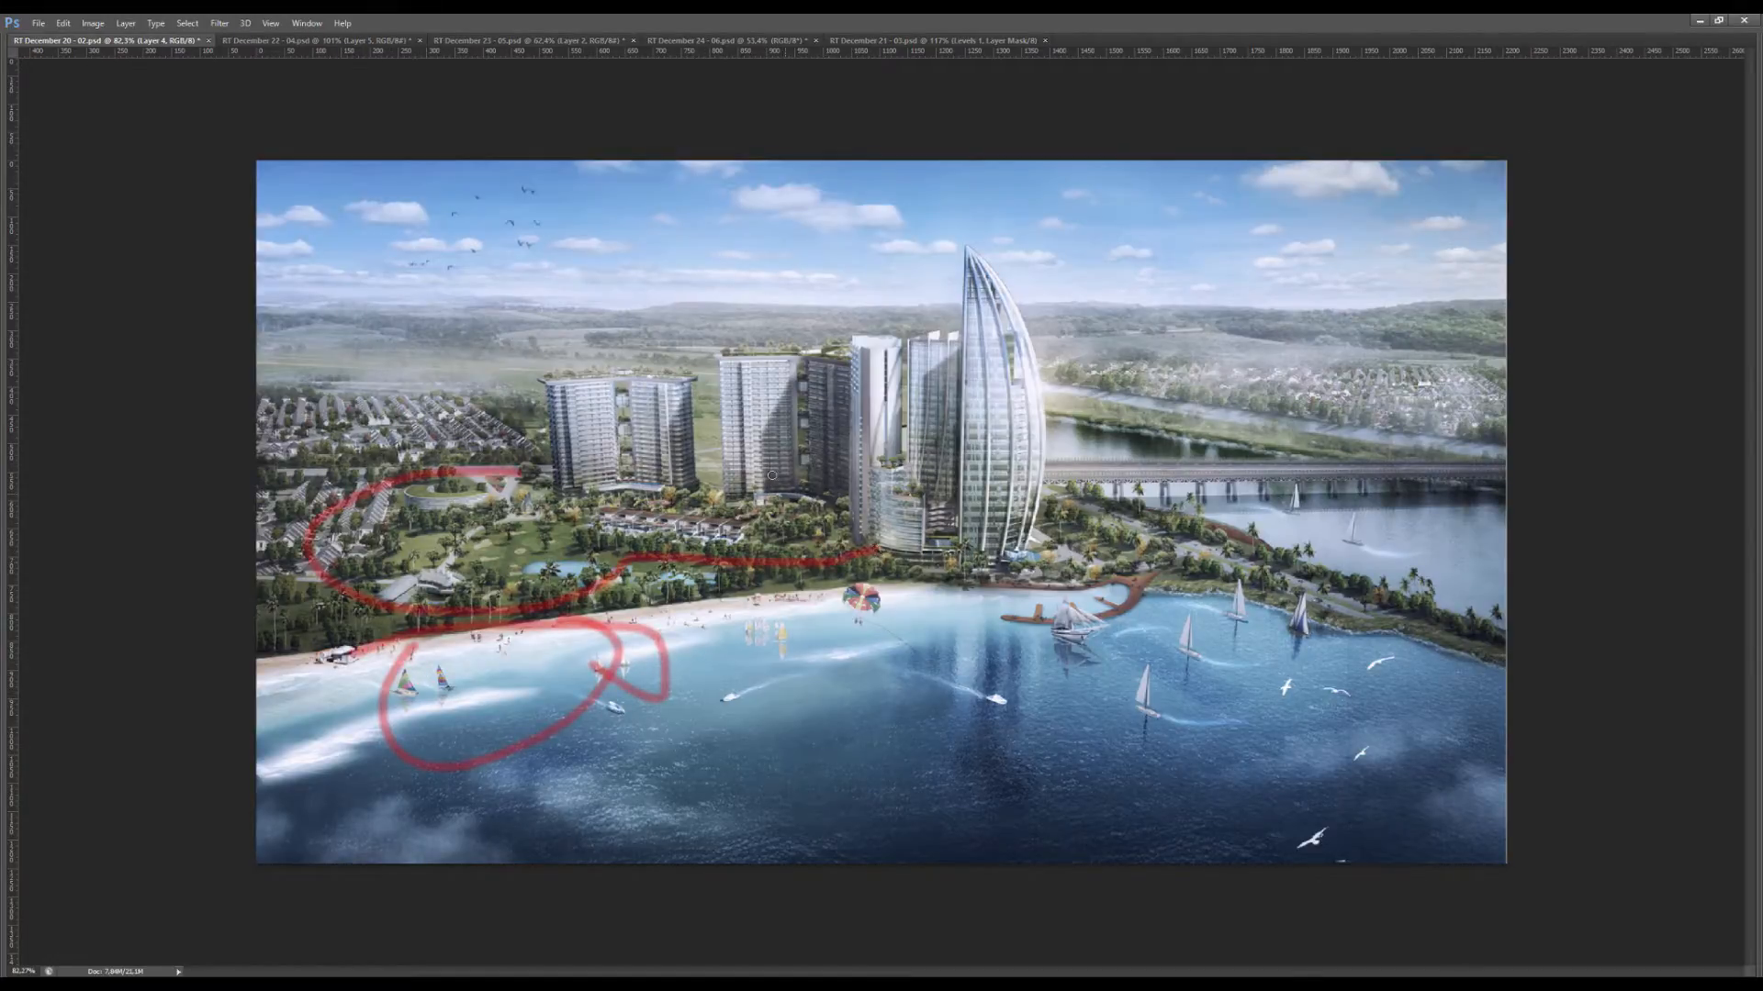
left_click_drag(975, 259, 1027, 522)
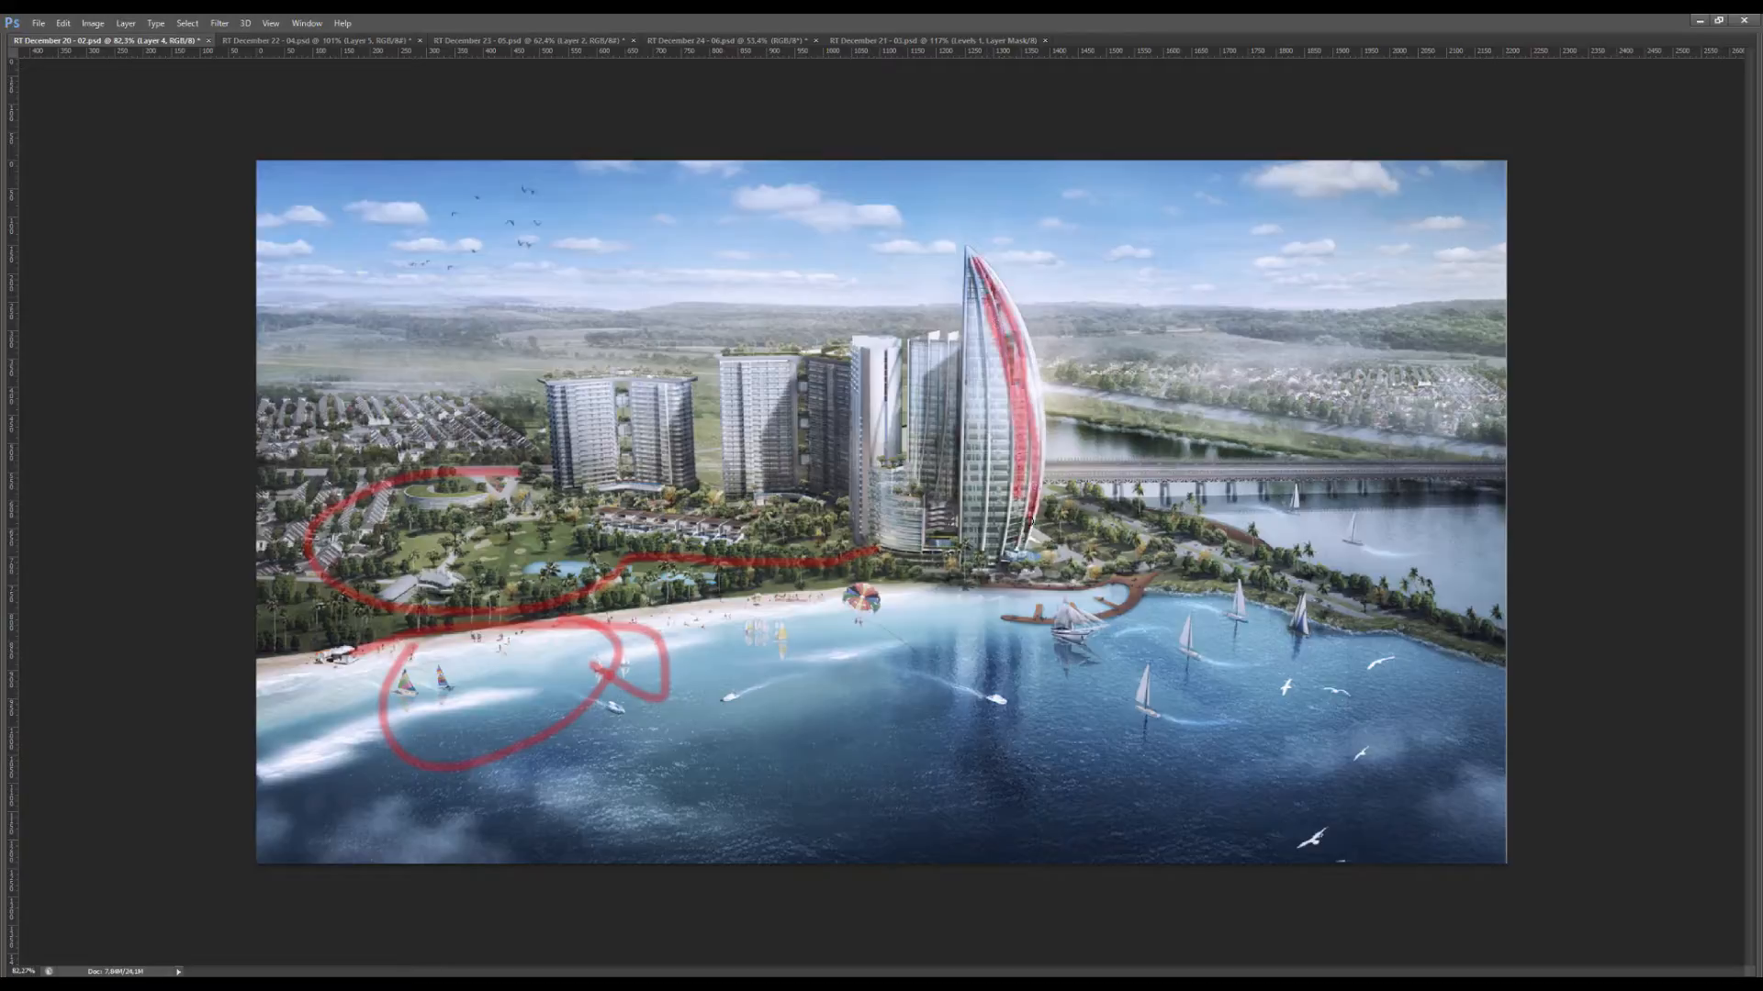
mouse_move(1026, 362)
left_mouse_down()
mouse_move(1028, 408)
mouse_move(1028, 372)
left_mouse_up()
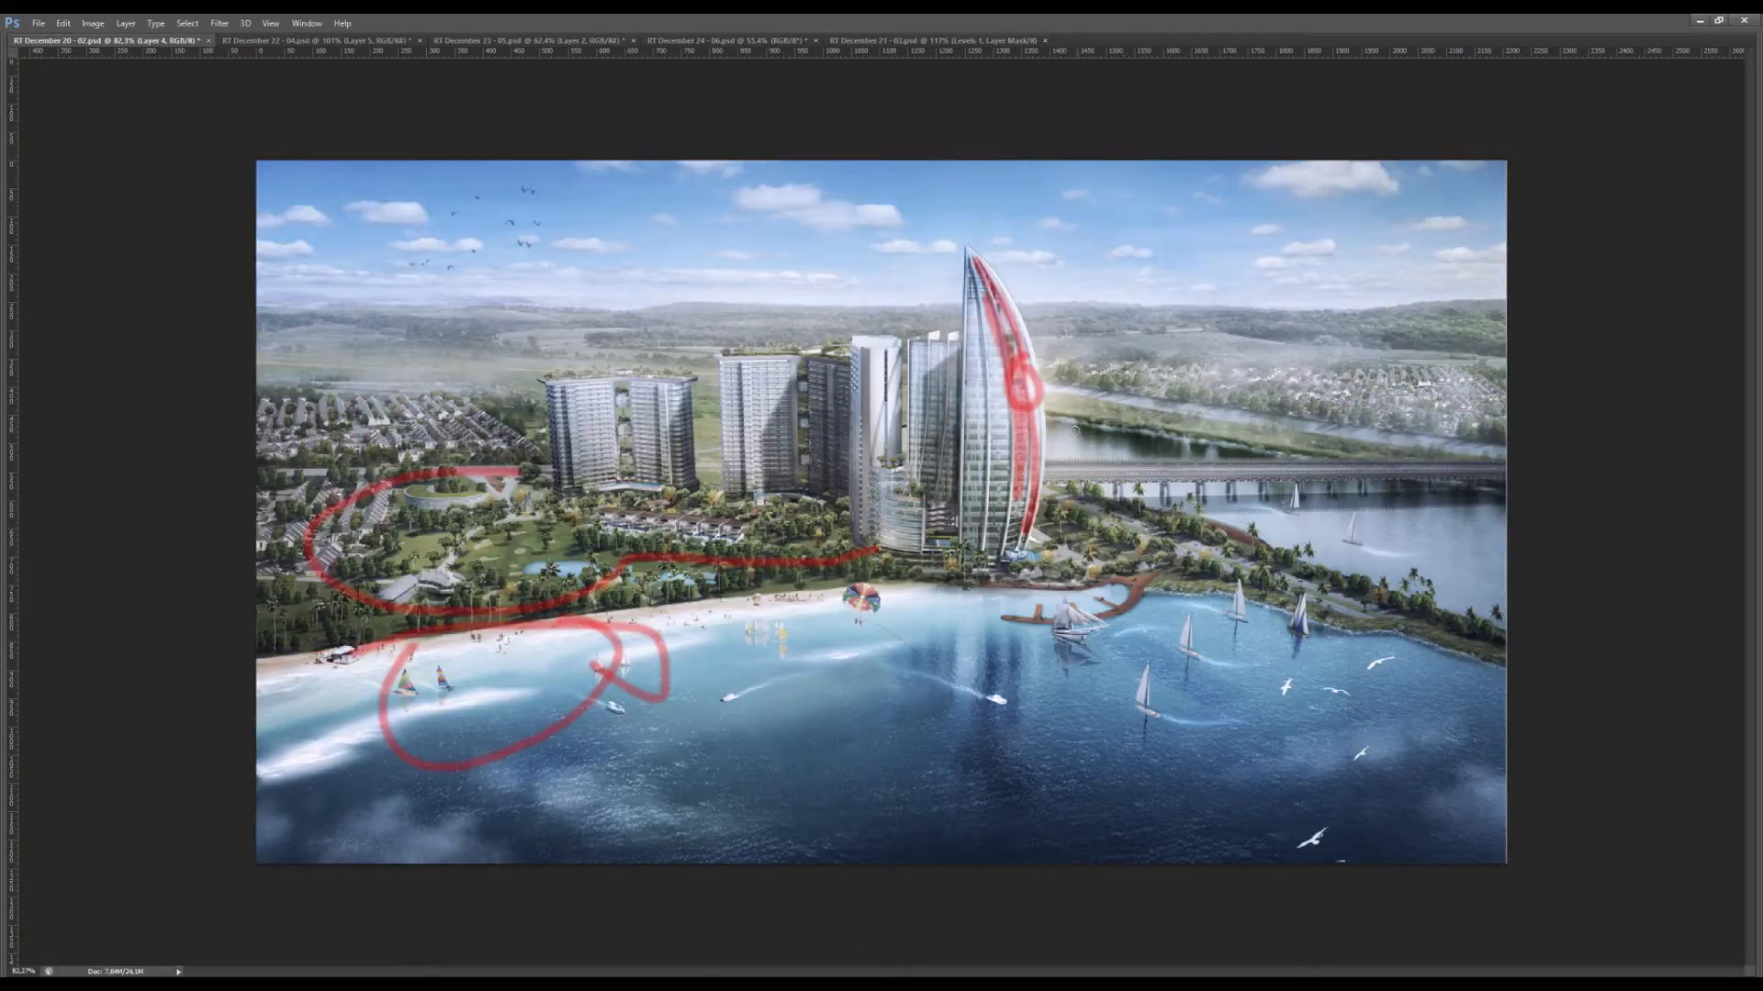
key("Delete")
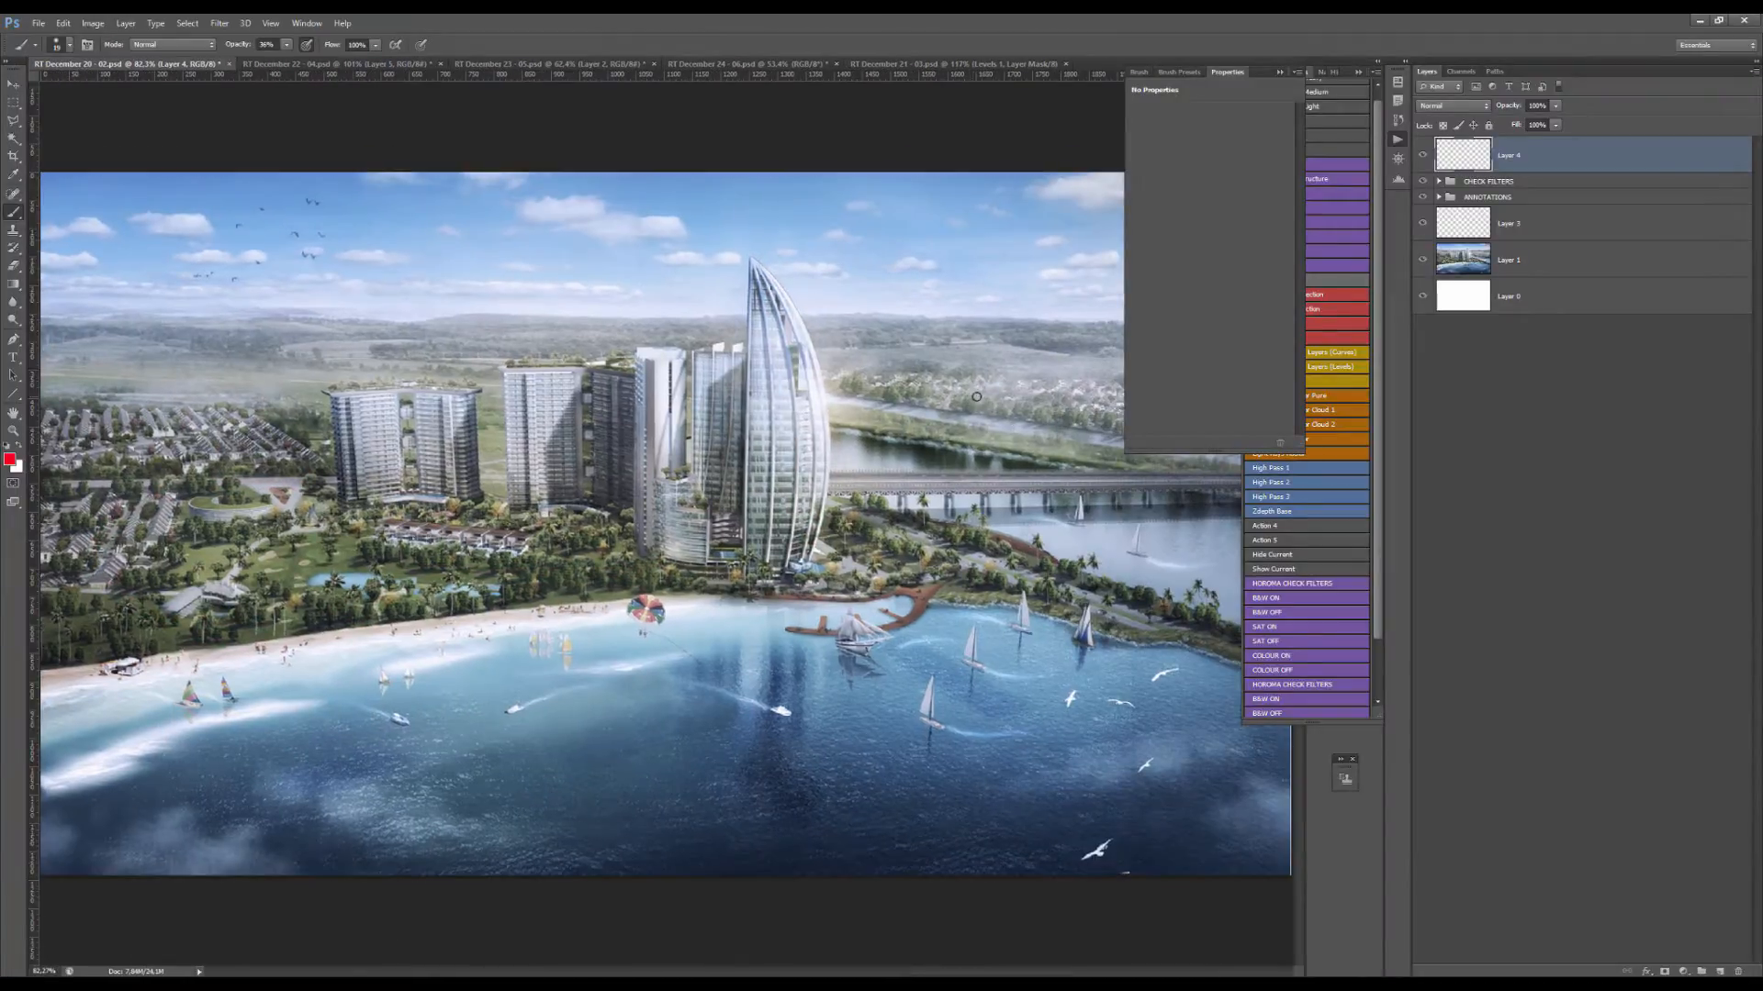
Place a vertical guide at the left edge of the leftmost tower block.
key("ctrl+minus")
key("ctrl+0")
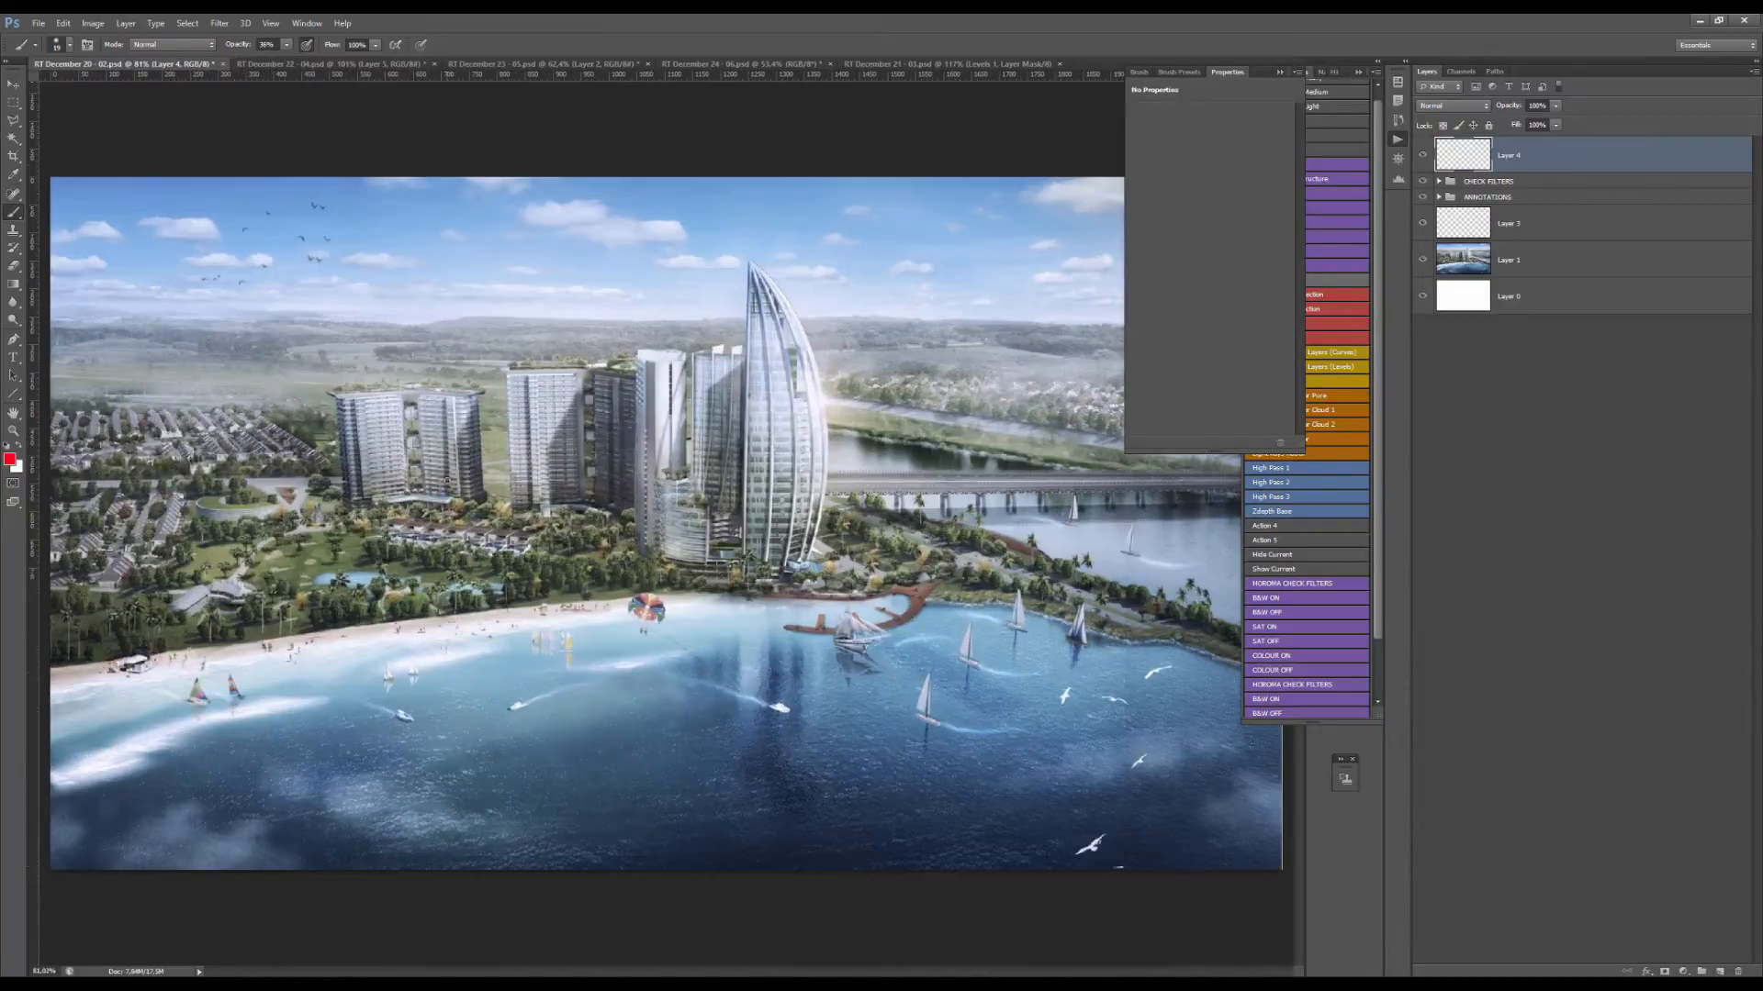
scroll(447, 480, "down", 3)
scroll(372, 427, "up", 7)
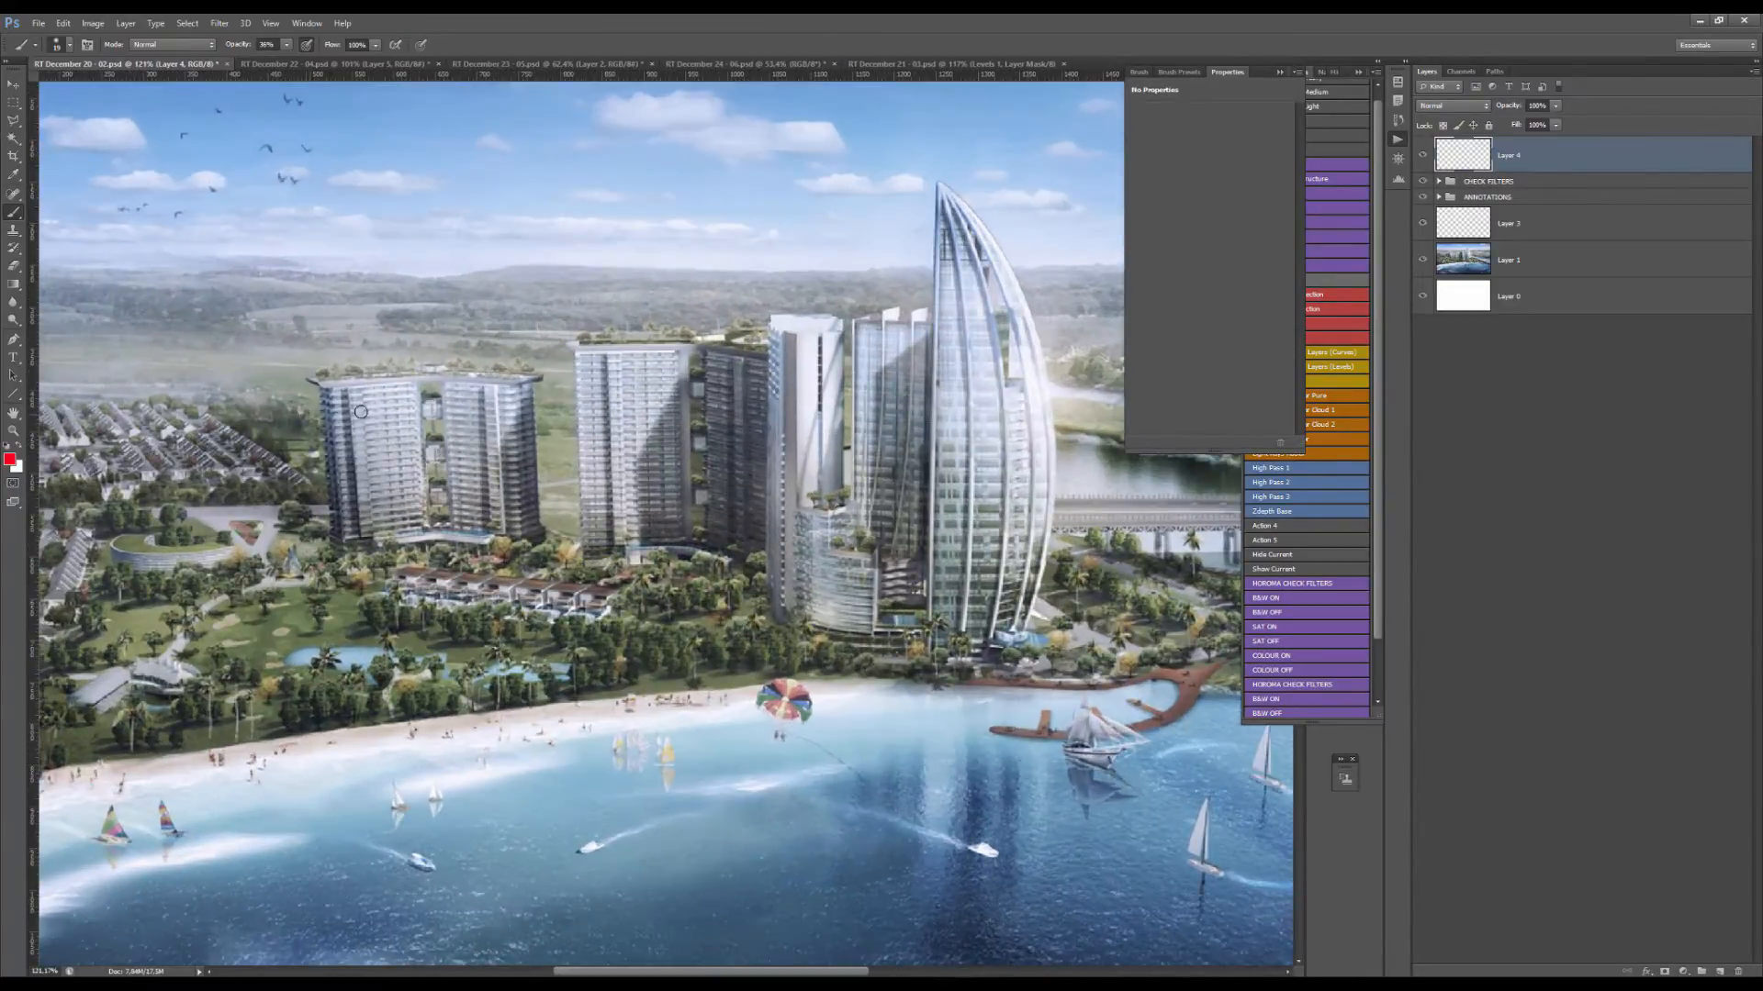
scroll(361, 412, "down", 4)
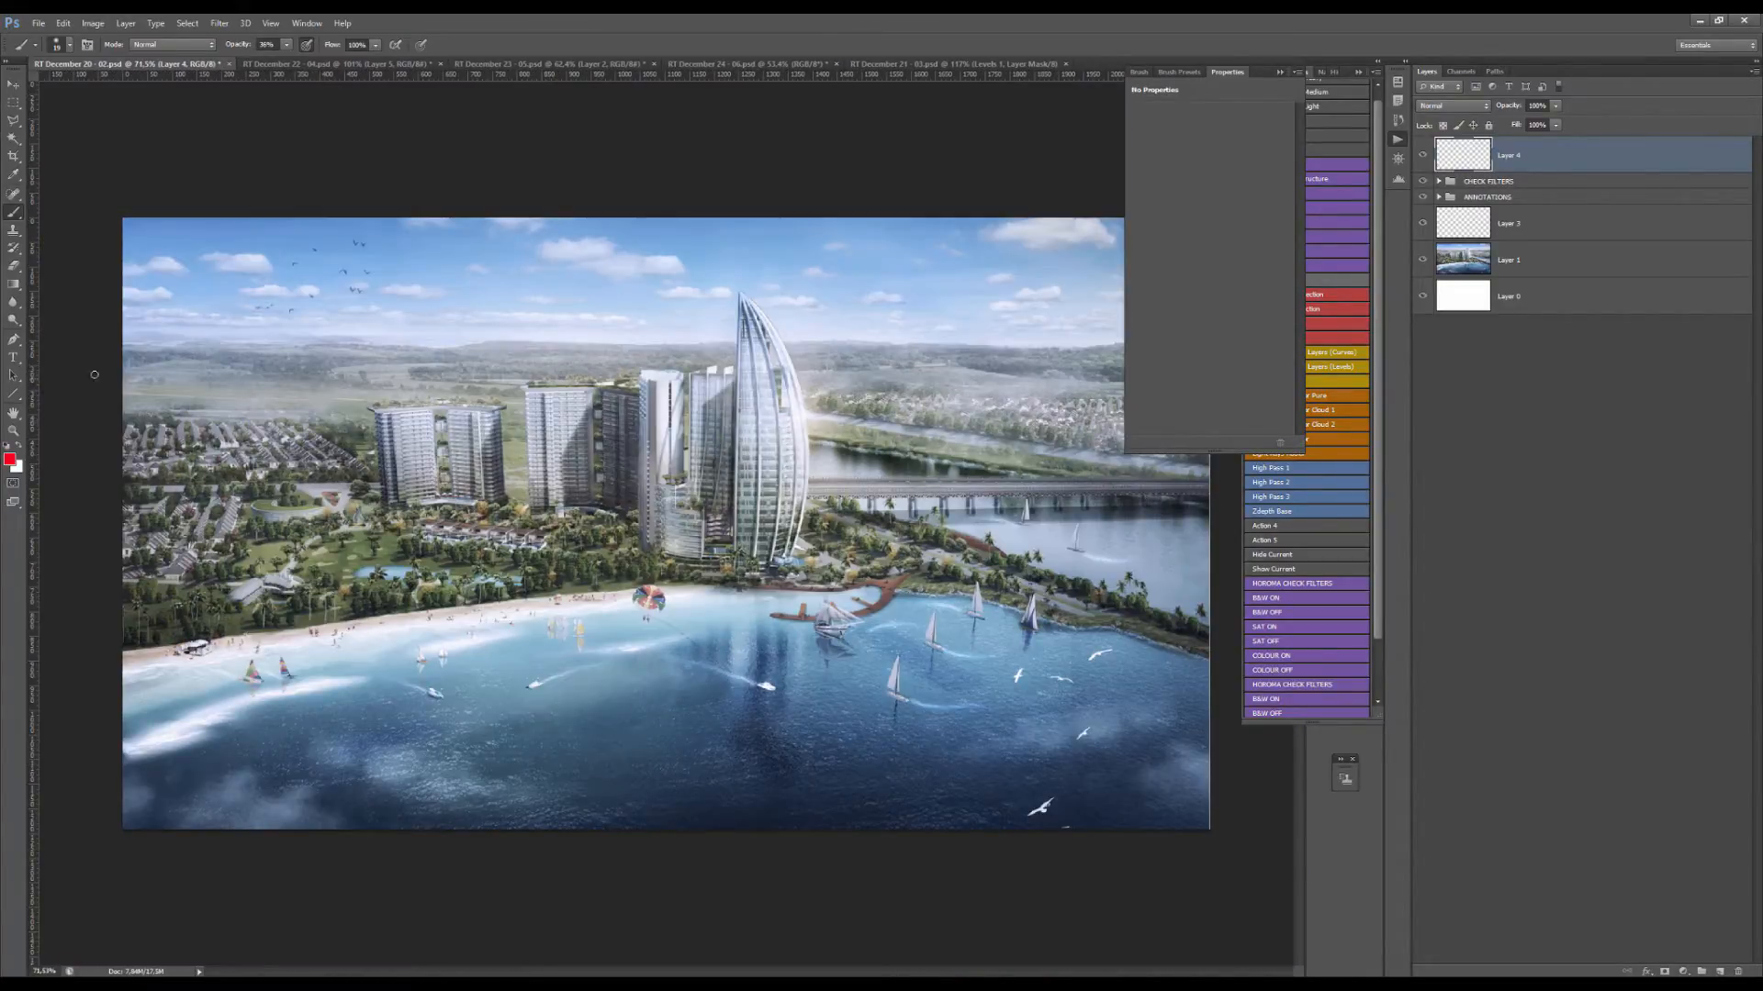
scroll(254, 457, "up", 5)
left_click_drag(31, 358, 615, 342)
scroll(614, 342, "down", 10)
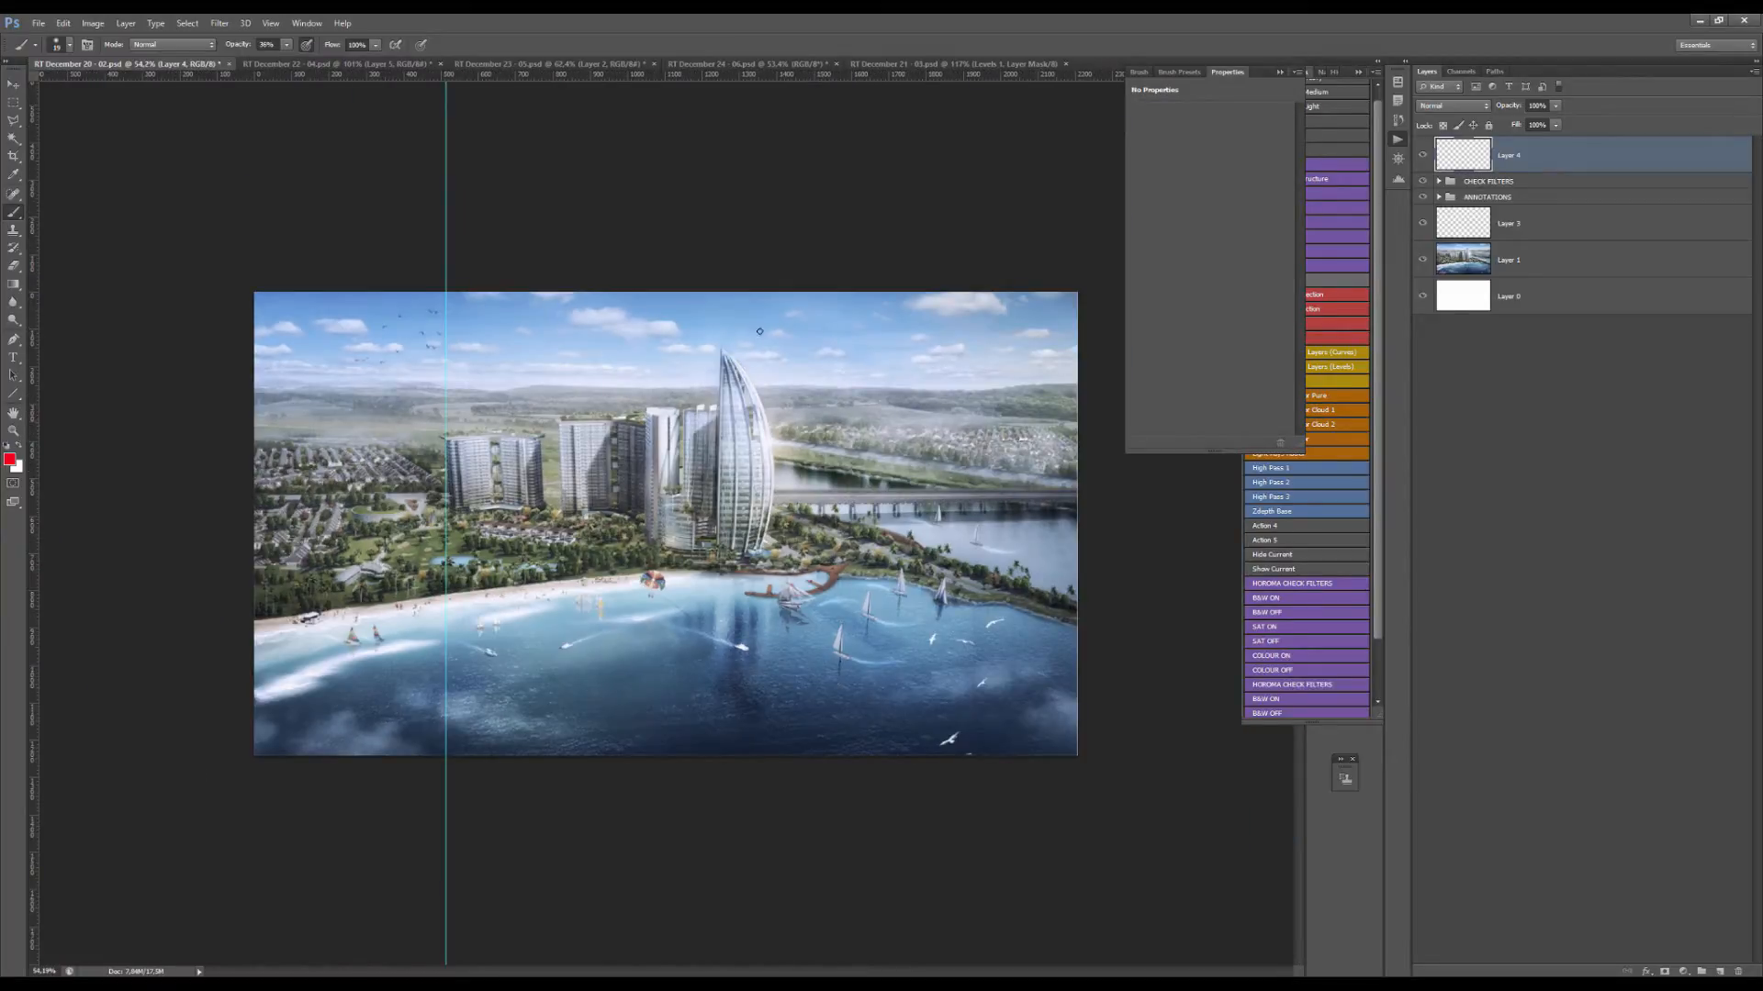
Paint a red stroke along the middle towers' roofline and a downward arrow beside the sail-shaped tower.
scroll(663, 425, "up", 6)
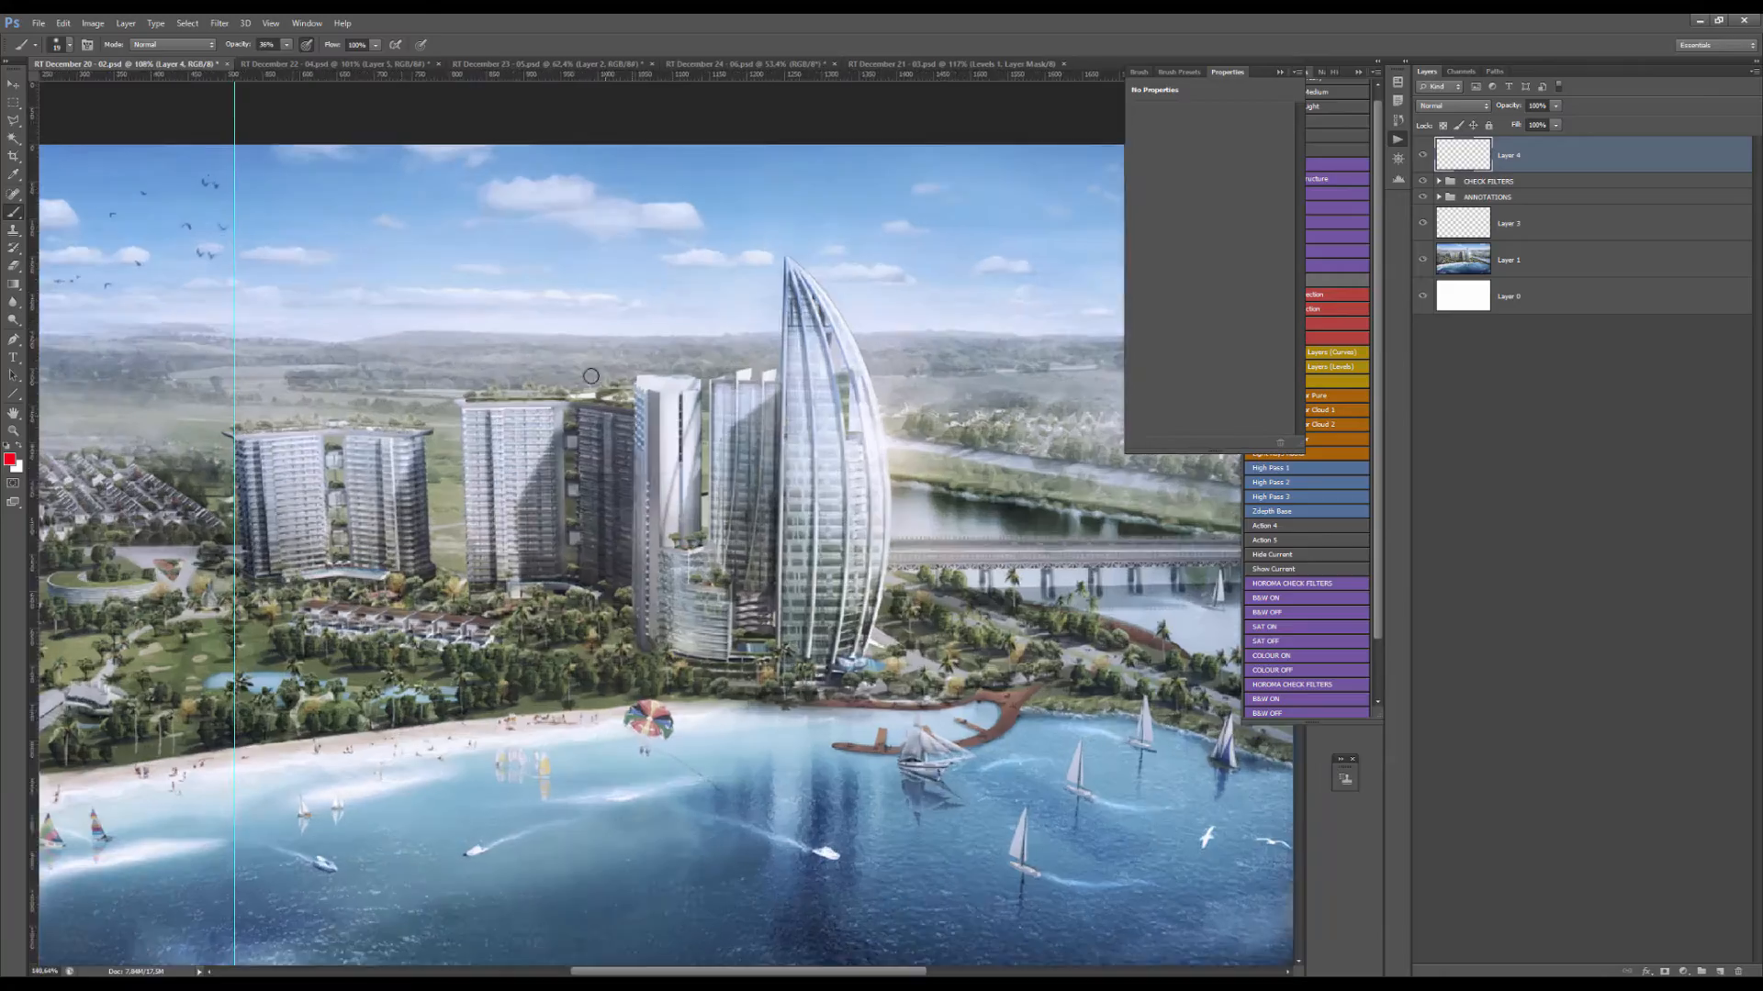
scroll(569, 397, "down", 5)
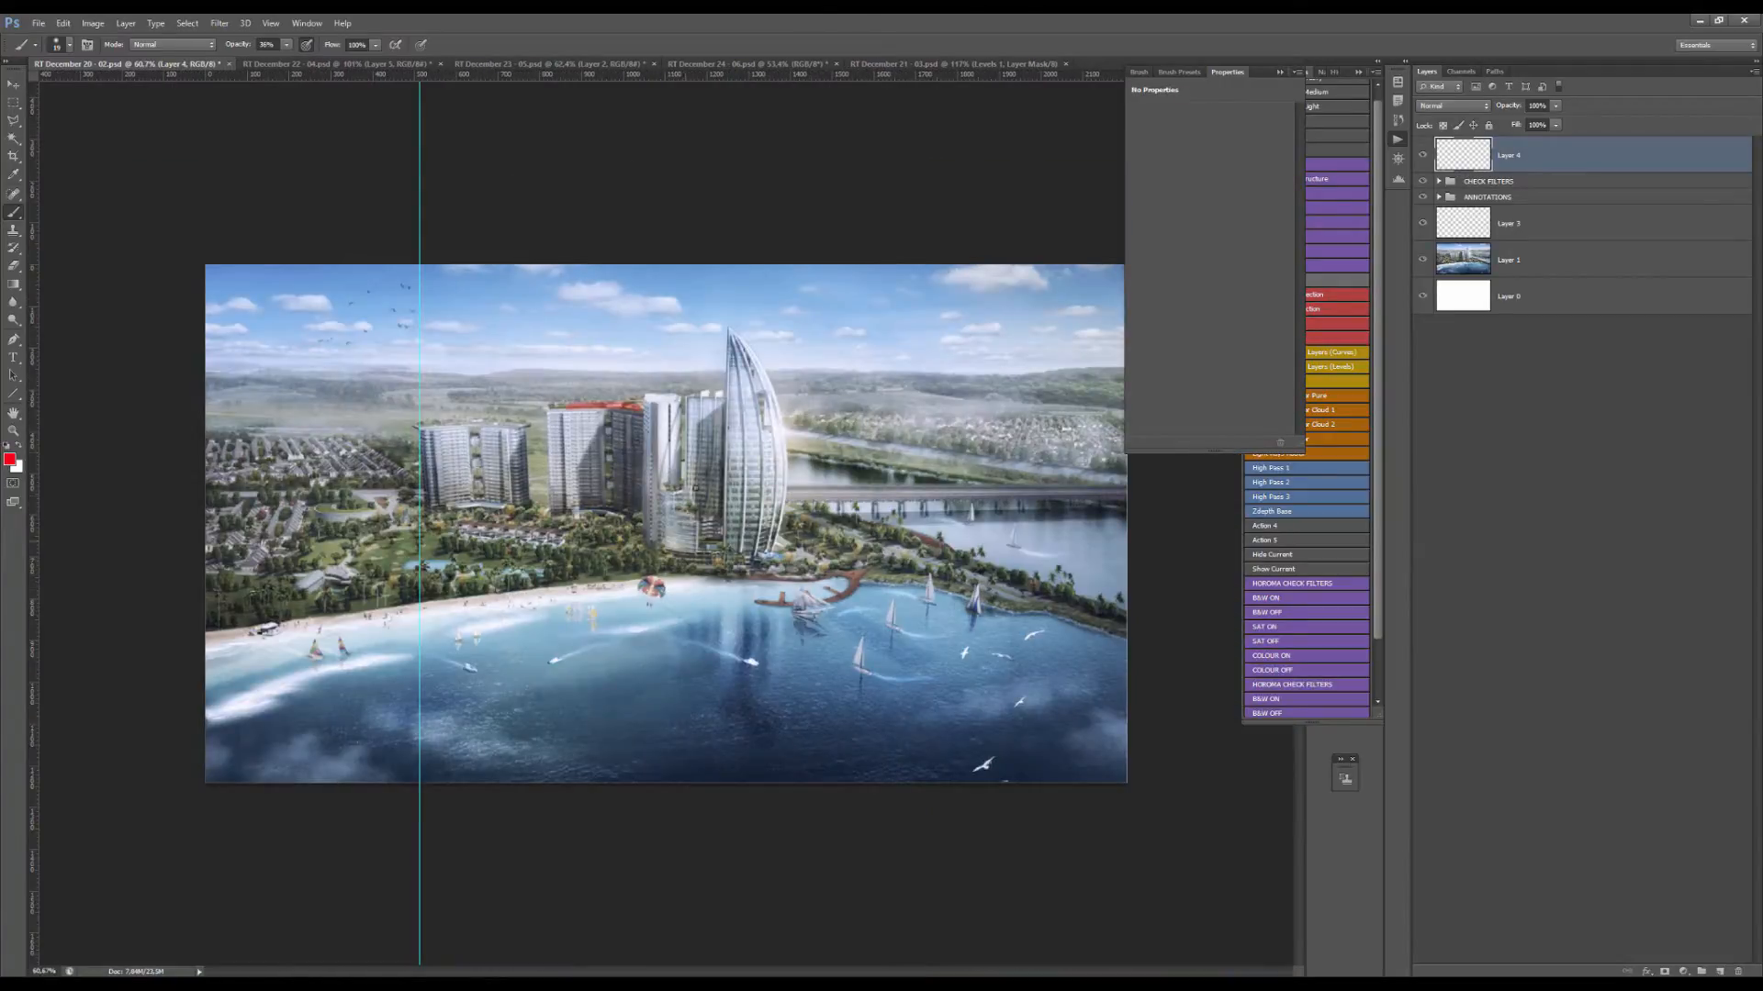
left_click_drag(700, 461, 714, 515)
scroll(542, 494, "up", 3)
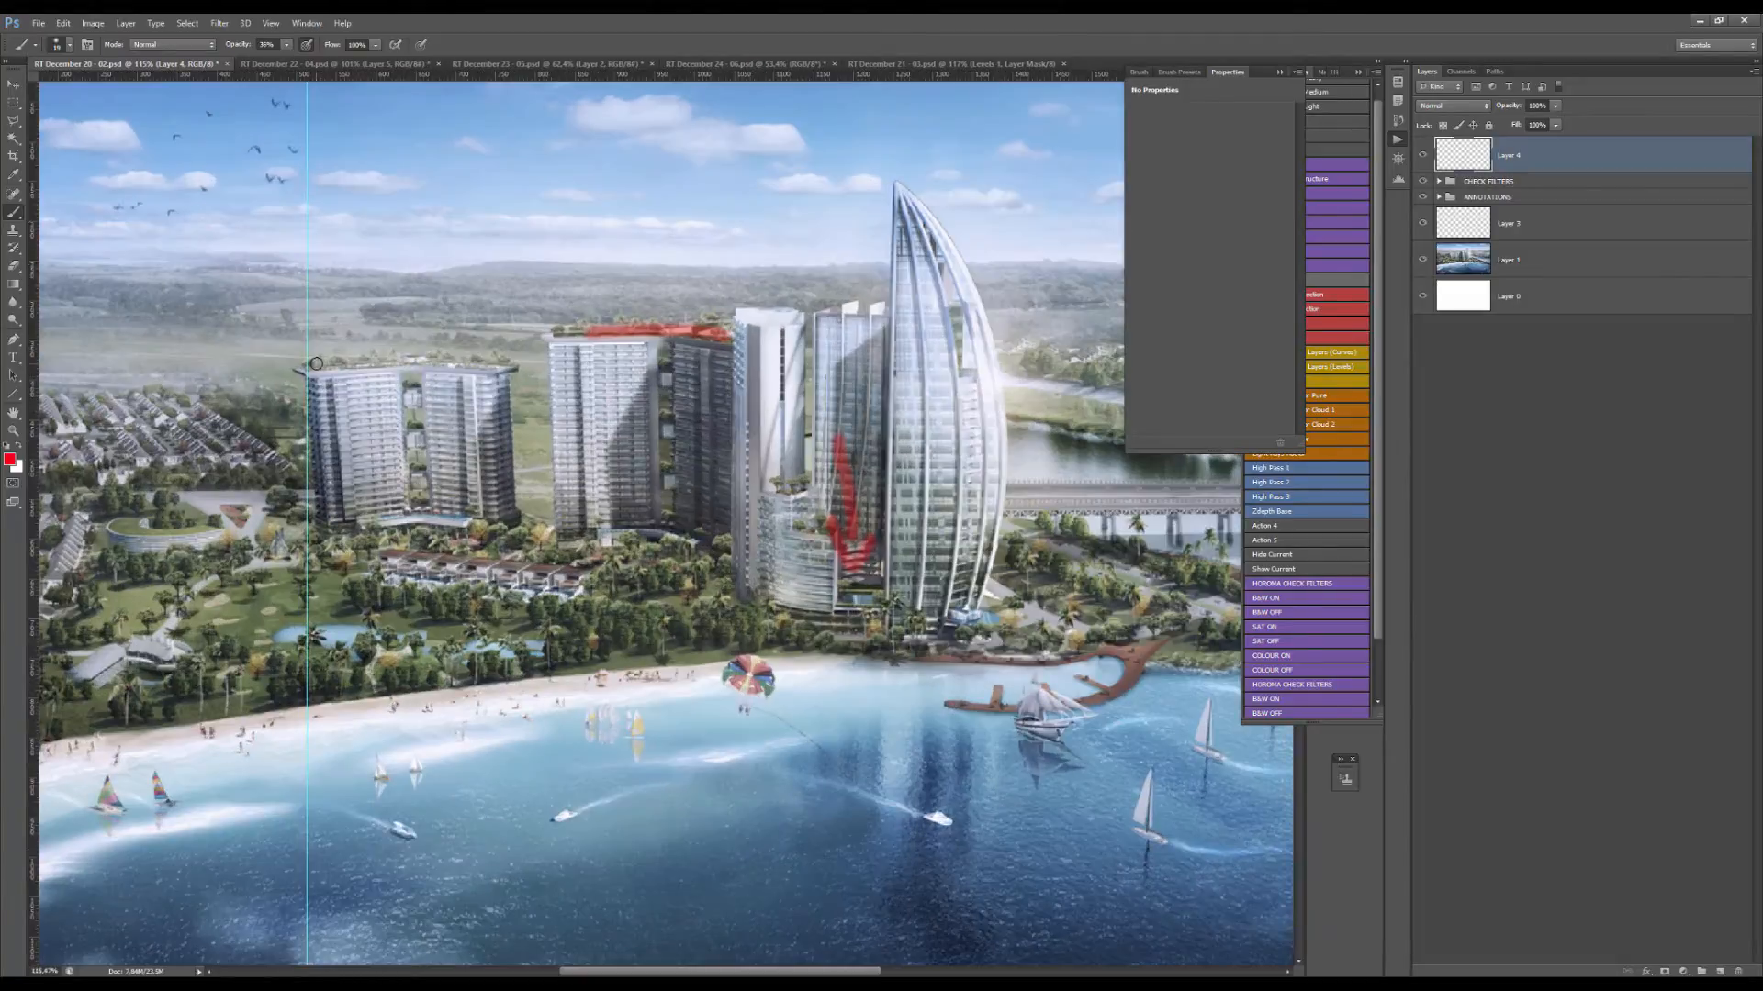
Paint curved red strokes down the leftmost tower's outer edge and around the sail-shaped tower's right side.
left_click_drag(315, 360, 349, 519)
mouse_move(949, 283)
left_mouse_down()
mouse_move(1010, 578)
mouse_move(991, 624)
left_mouse_up()
scroll(530, 395, "down", 3)
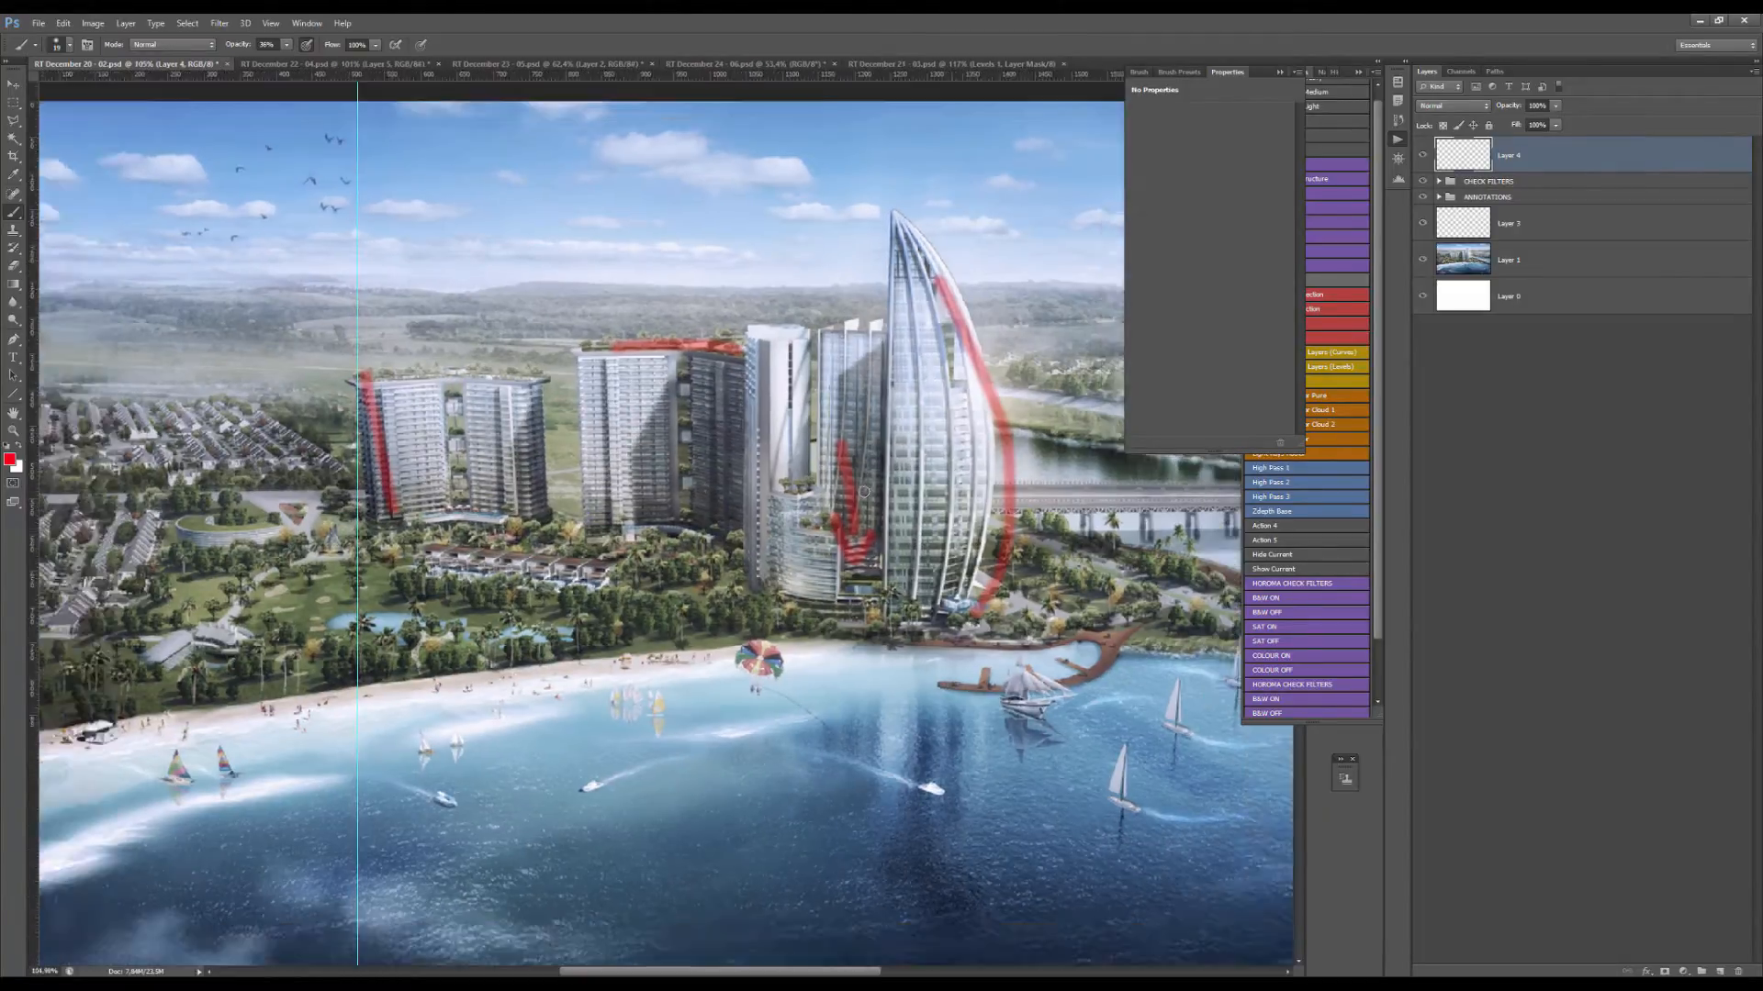
left_click_drag(381, 408, 446, 560)
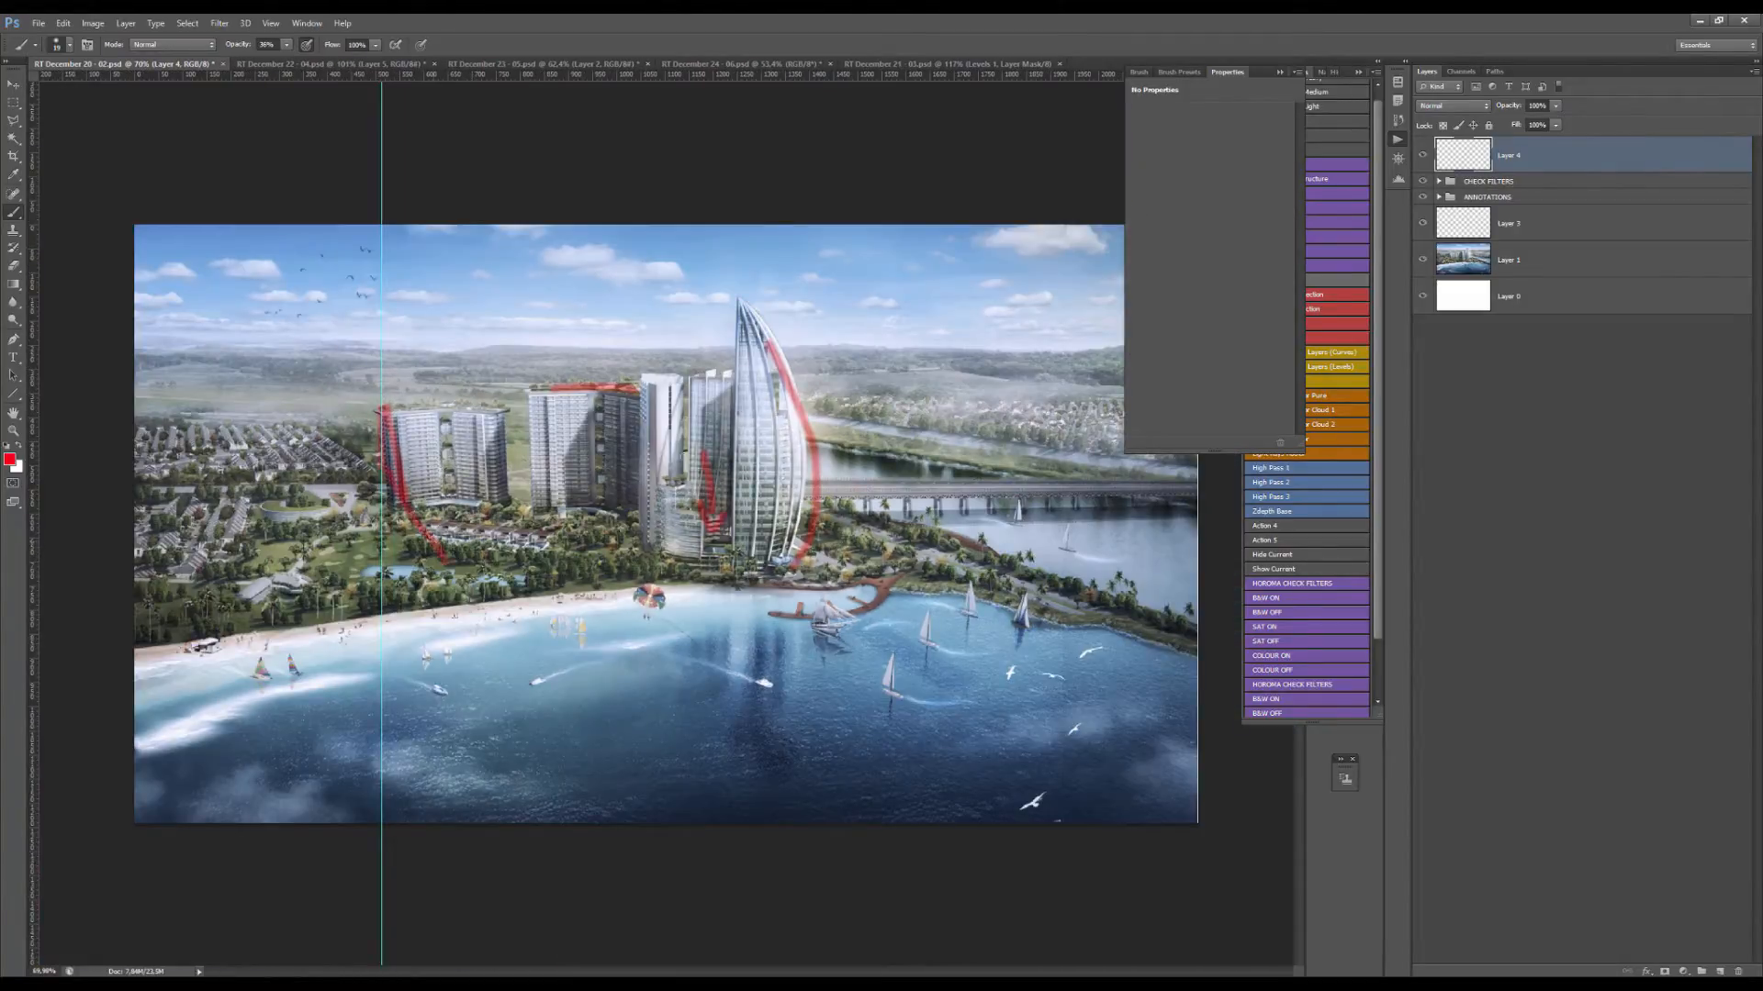
mouse_move(808, 305)
left_mouse_down()
mouse_move(840, 496)
mouse_move(780, 615)
left_mouse_up()
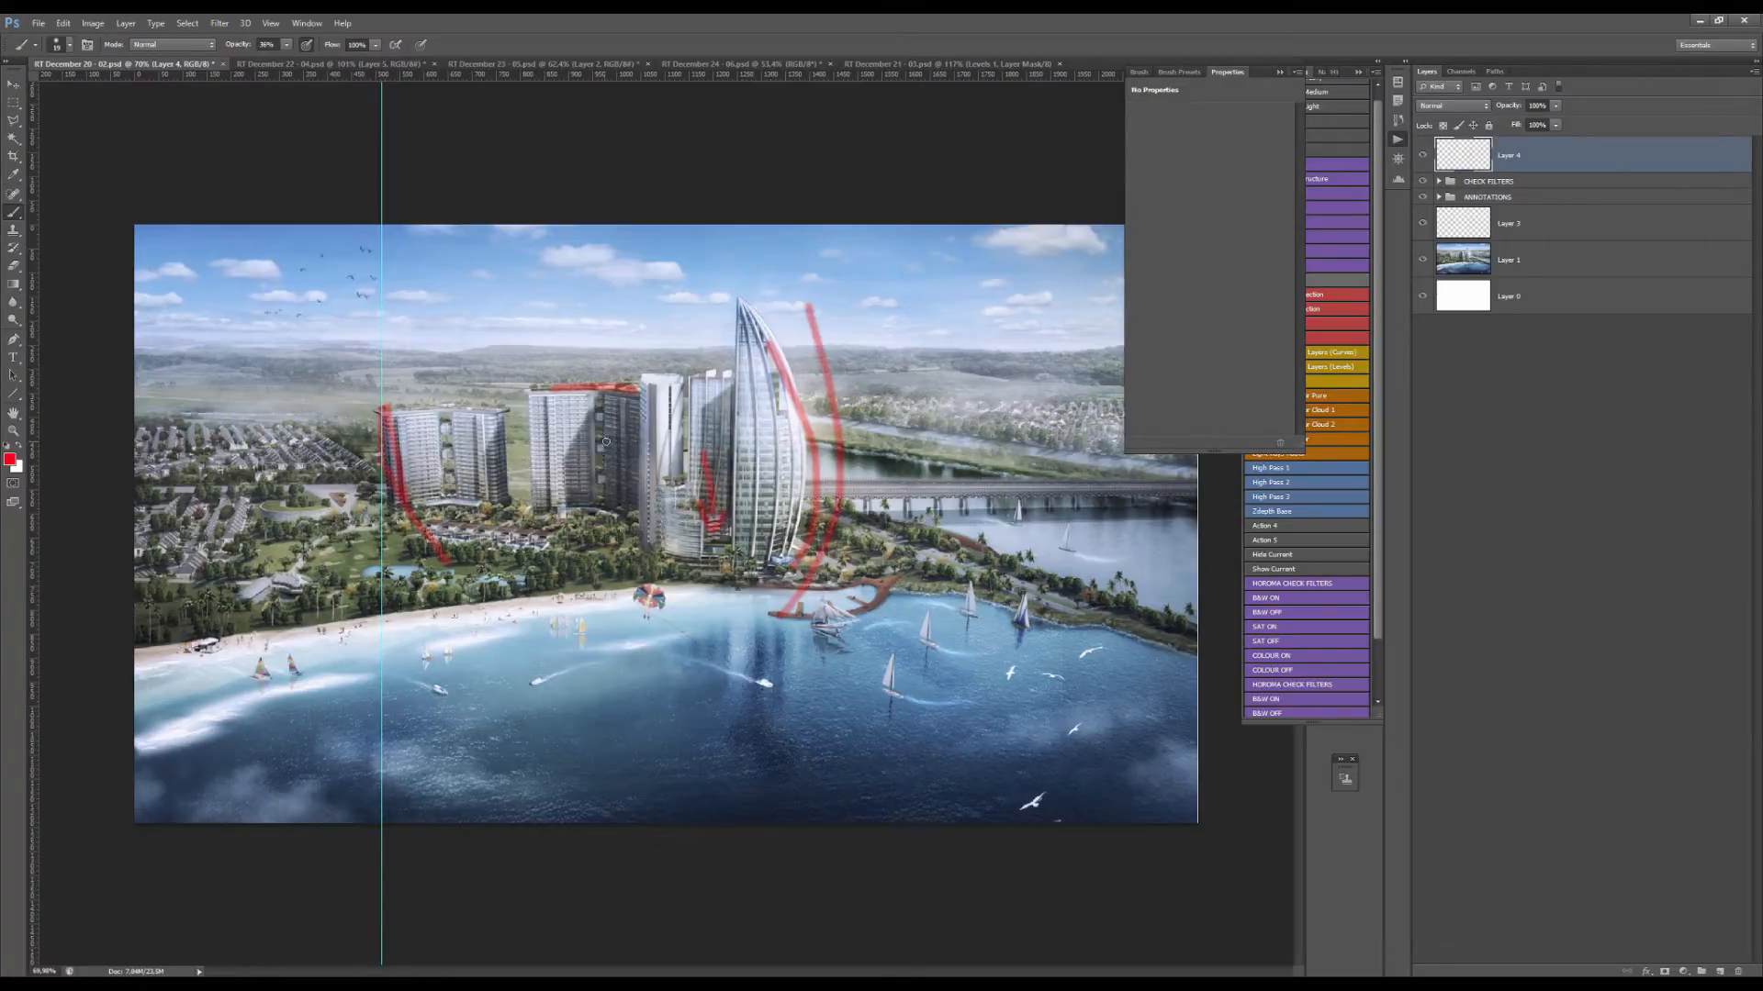
Draw vertical red lines dividing the tower groups and one along their bases, and clear all red markings from the layer.
scroll(605, 441, "down", 2)
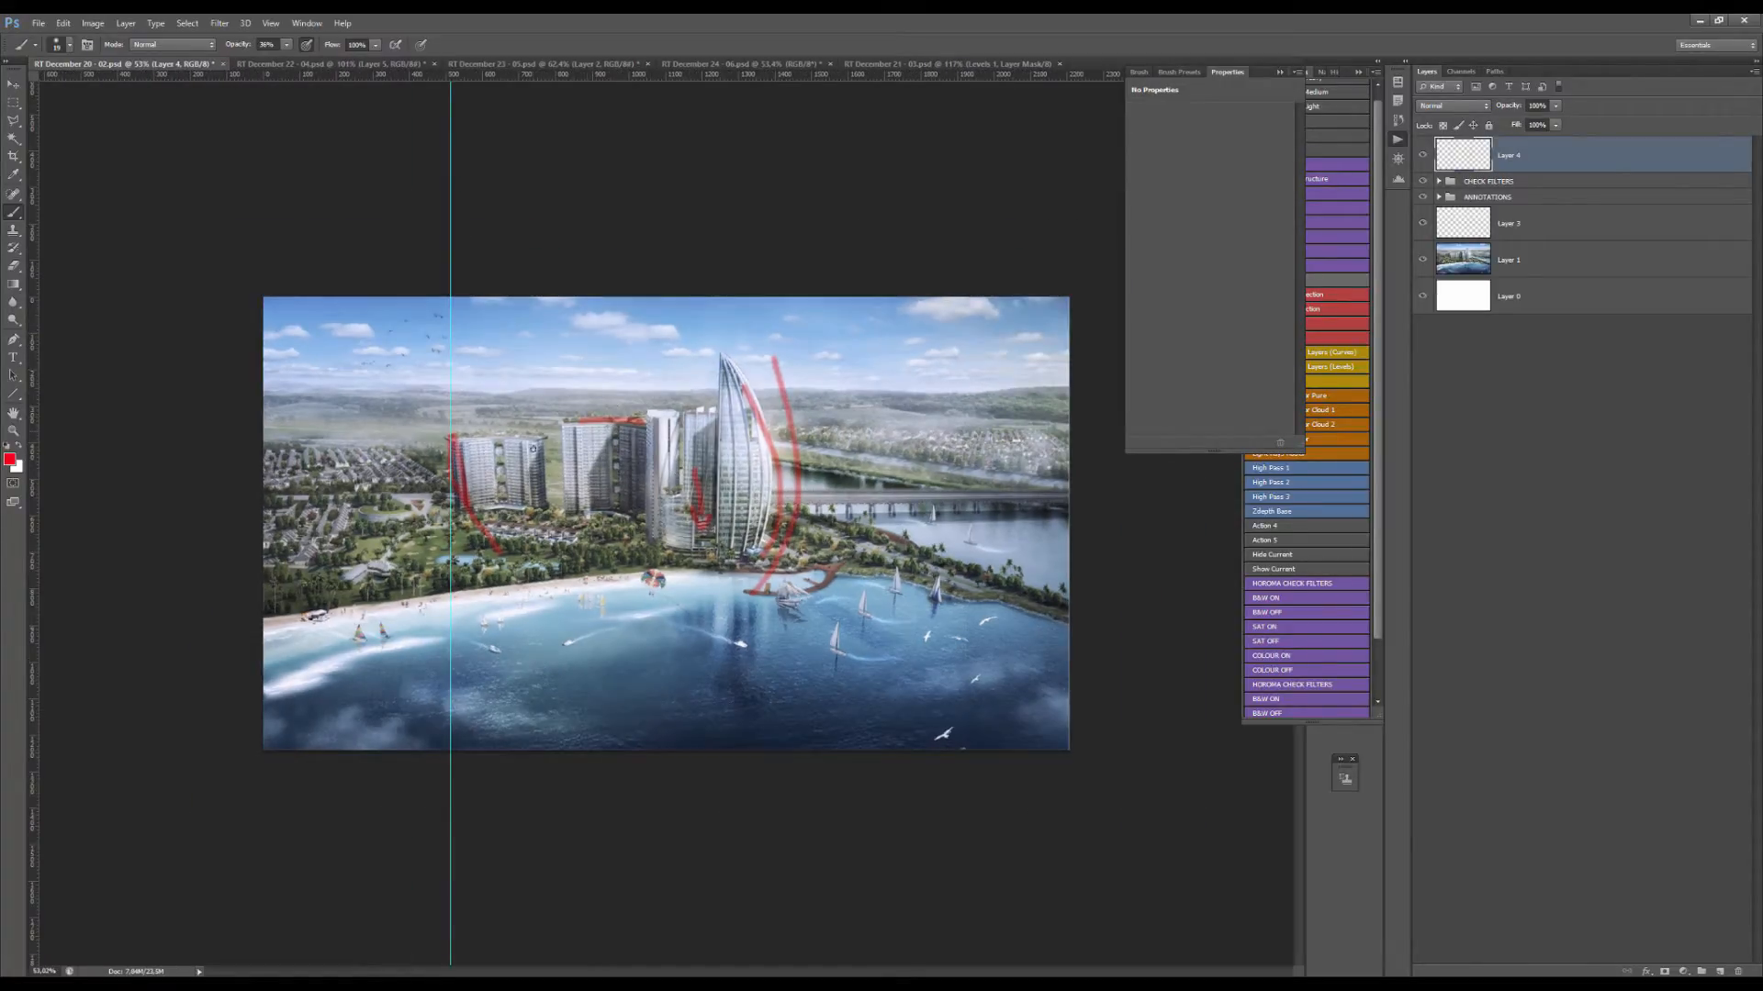
scroll(415, 475, "up", 2)
left_click_drag(350, 368, 359, 578)
left_click_drag(500, 323, 511, 521)
left_click_drag(656, 314, 659, 517)
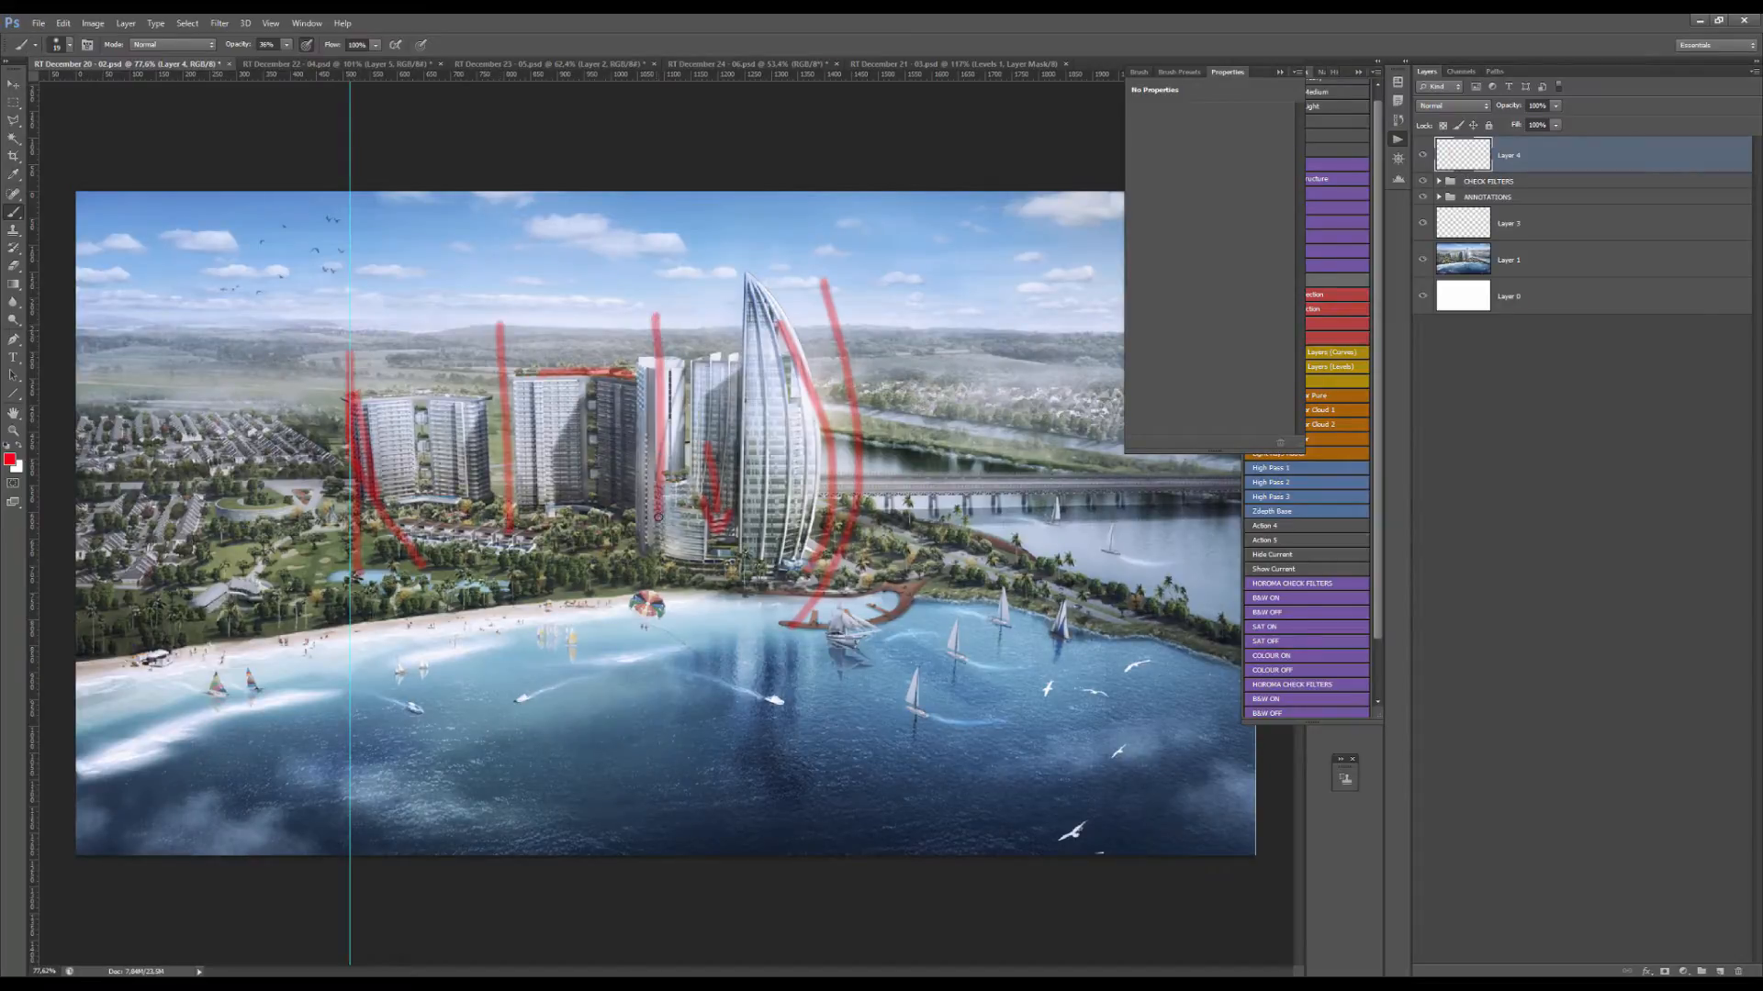
mouse_move(372, 501)
left_mouse_down()
mouse_move(682, 510)
mouse_move(749, 542)
left_mouse_up()
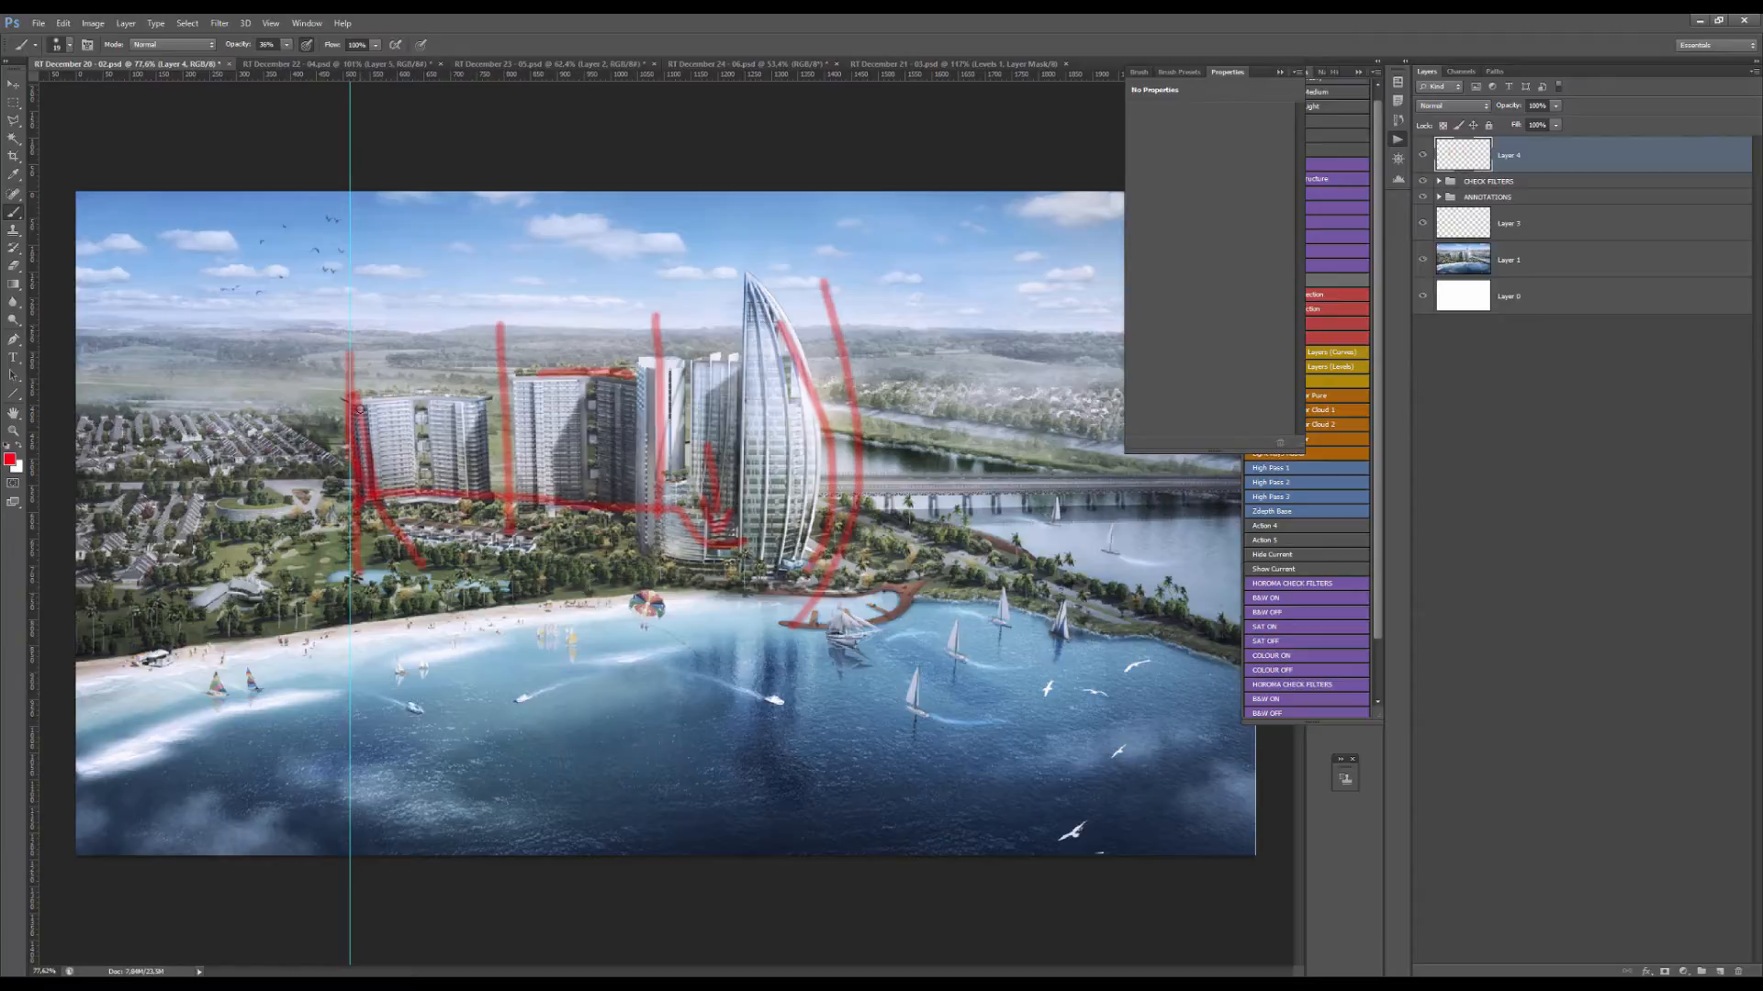
scroll(377, 448, "down", 3)
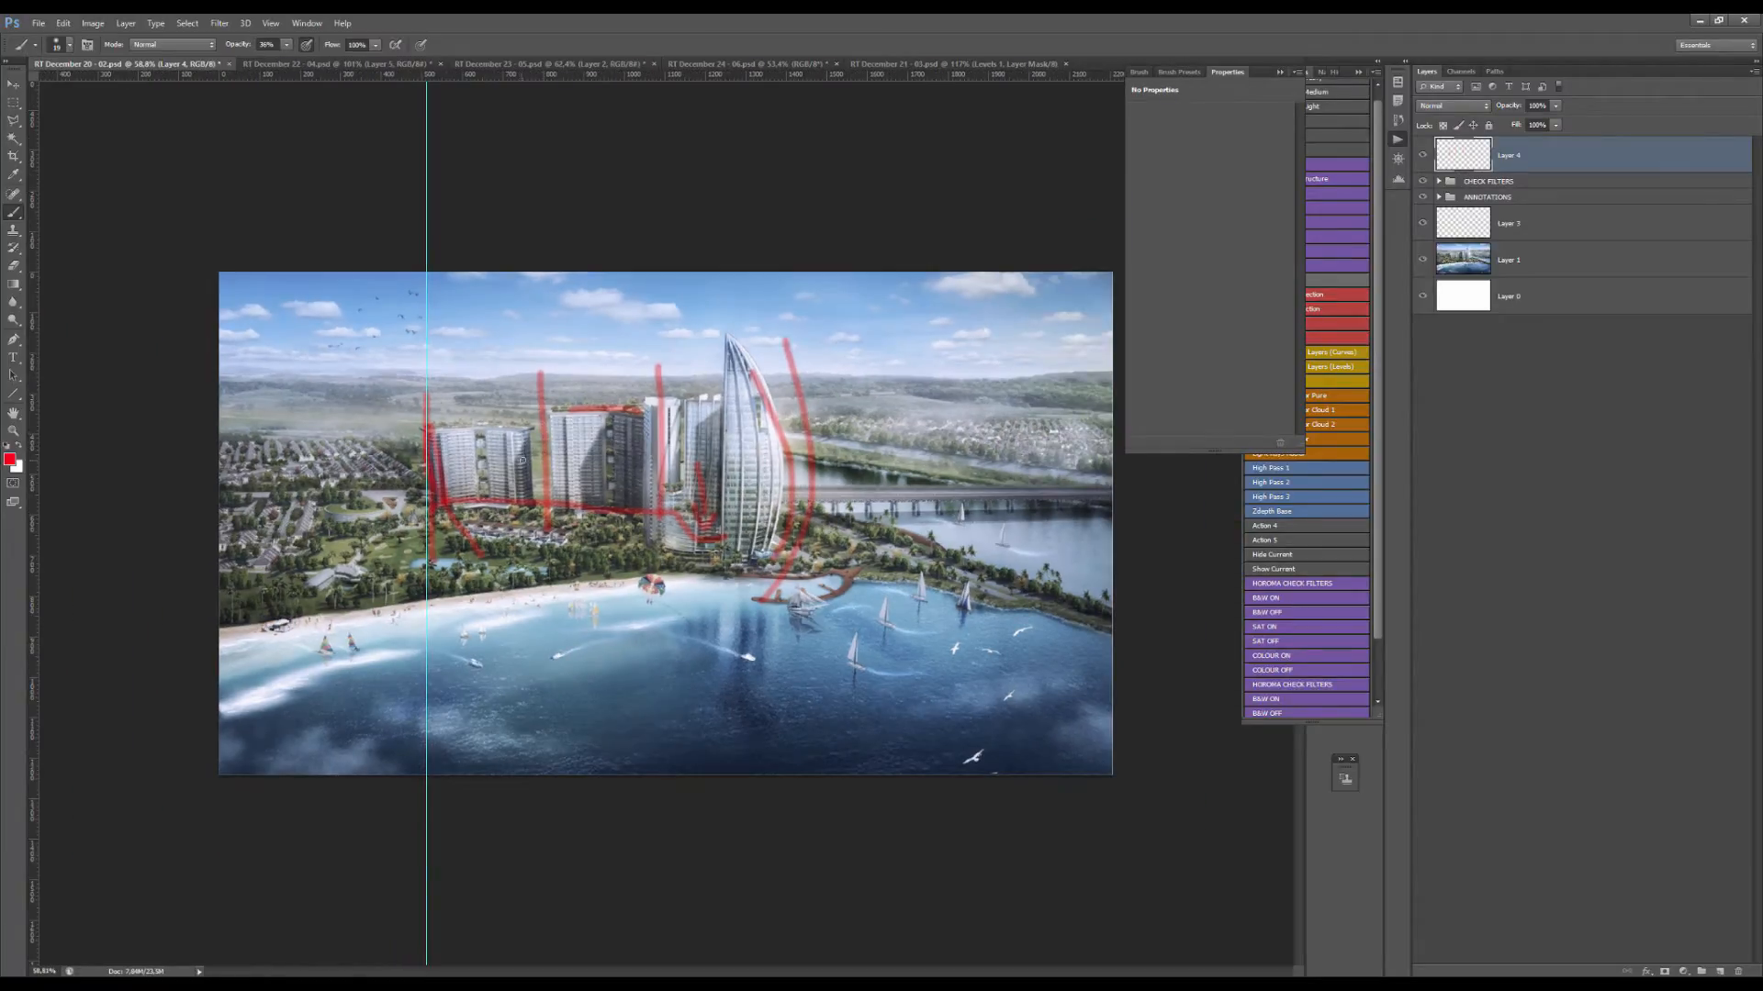
key("ctrl+a")
key("Delete")
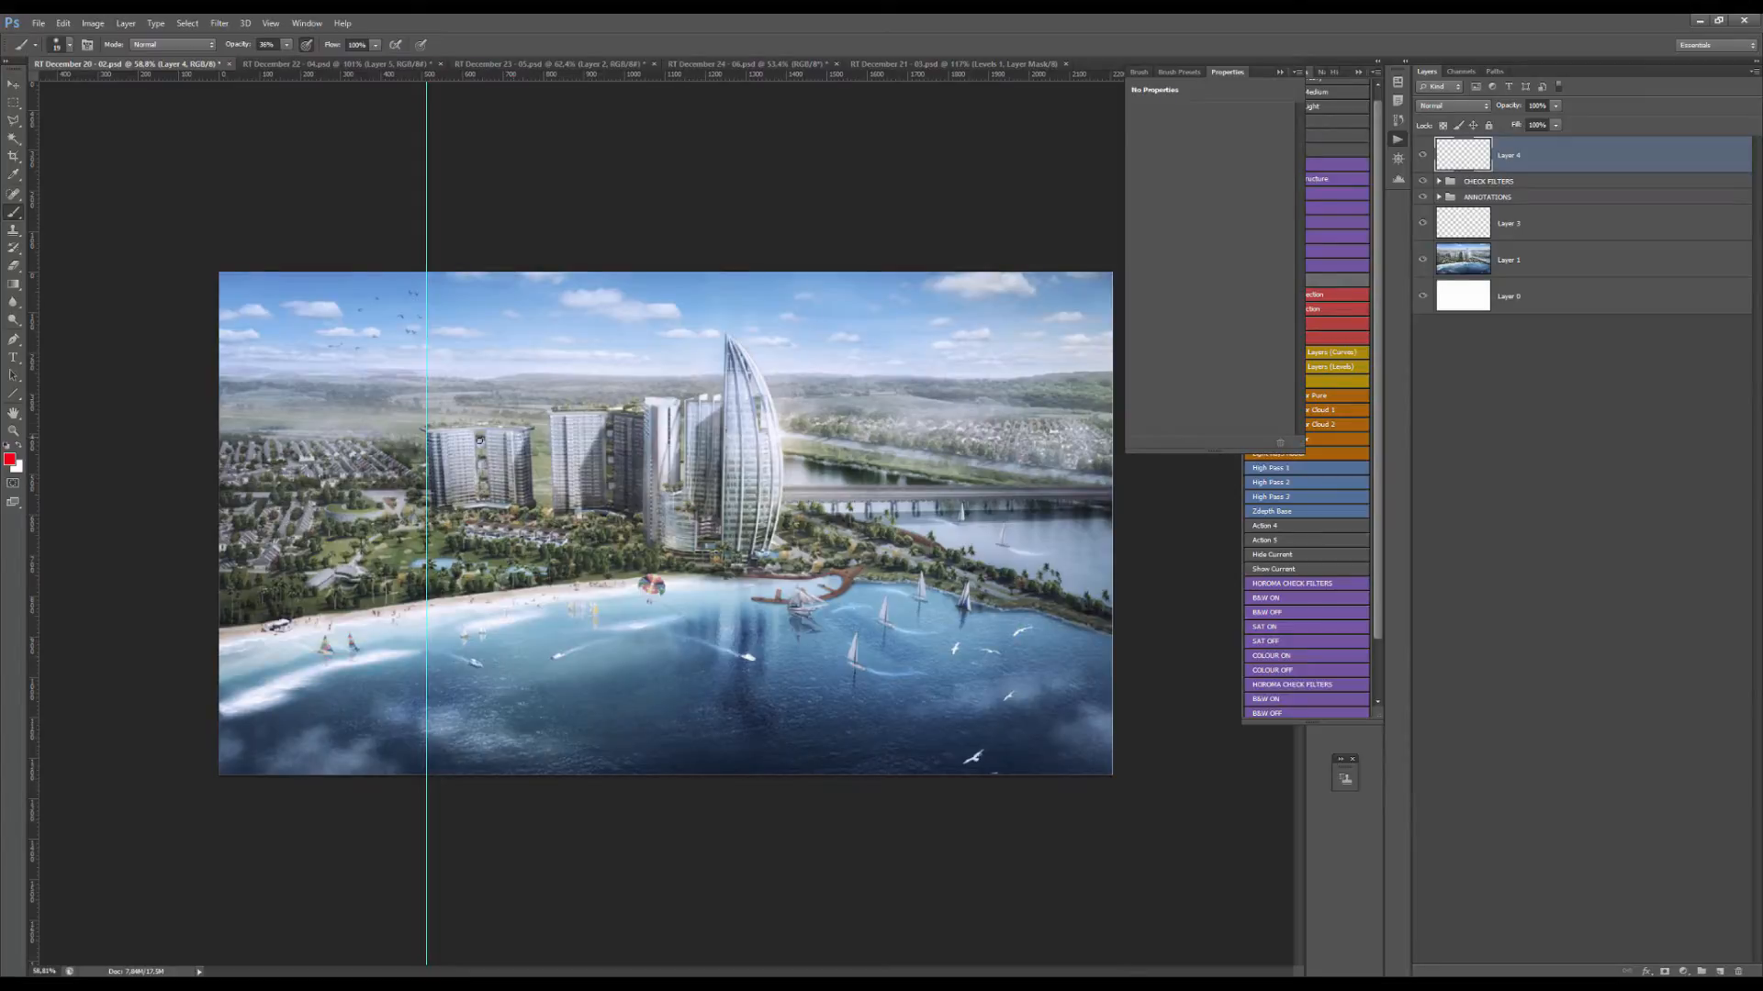
Outline the leftmost tower block and the housing areas on both sides of the towers in red.
scroll(479, 441, "up", 8)
scroll(495, 468, "down", 6)
scroll(503, 487, "up", 2)
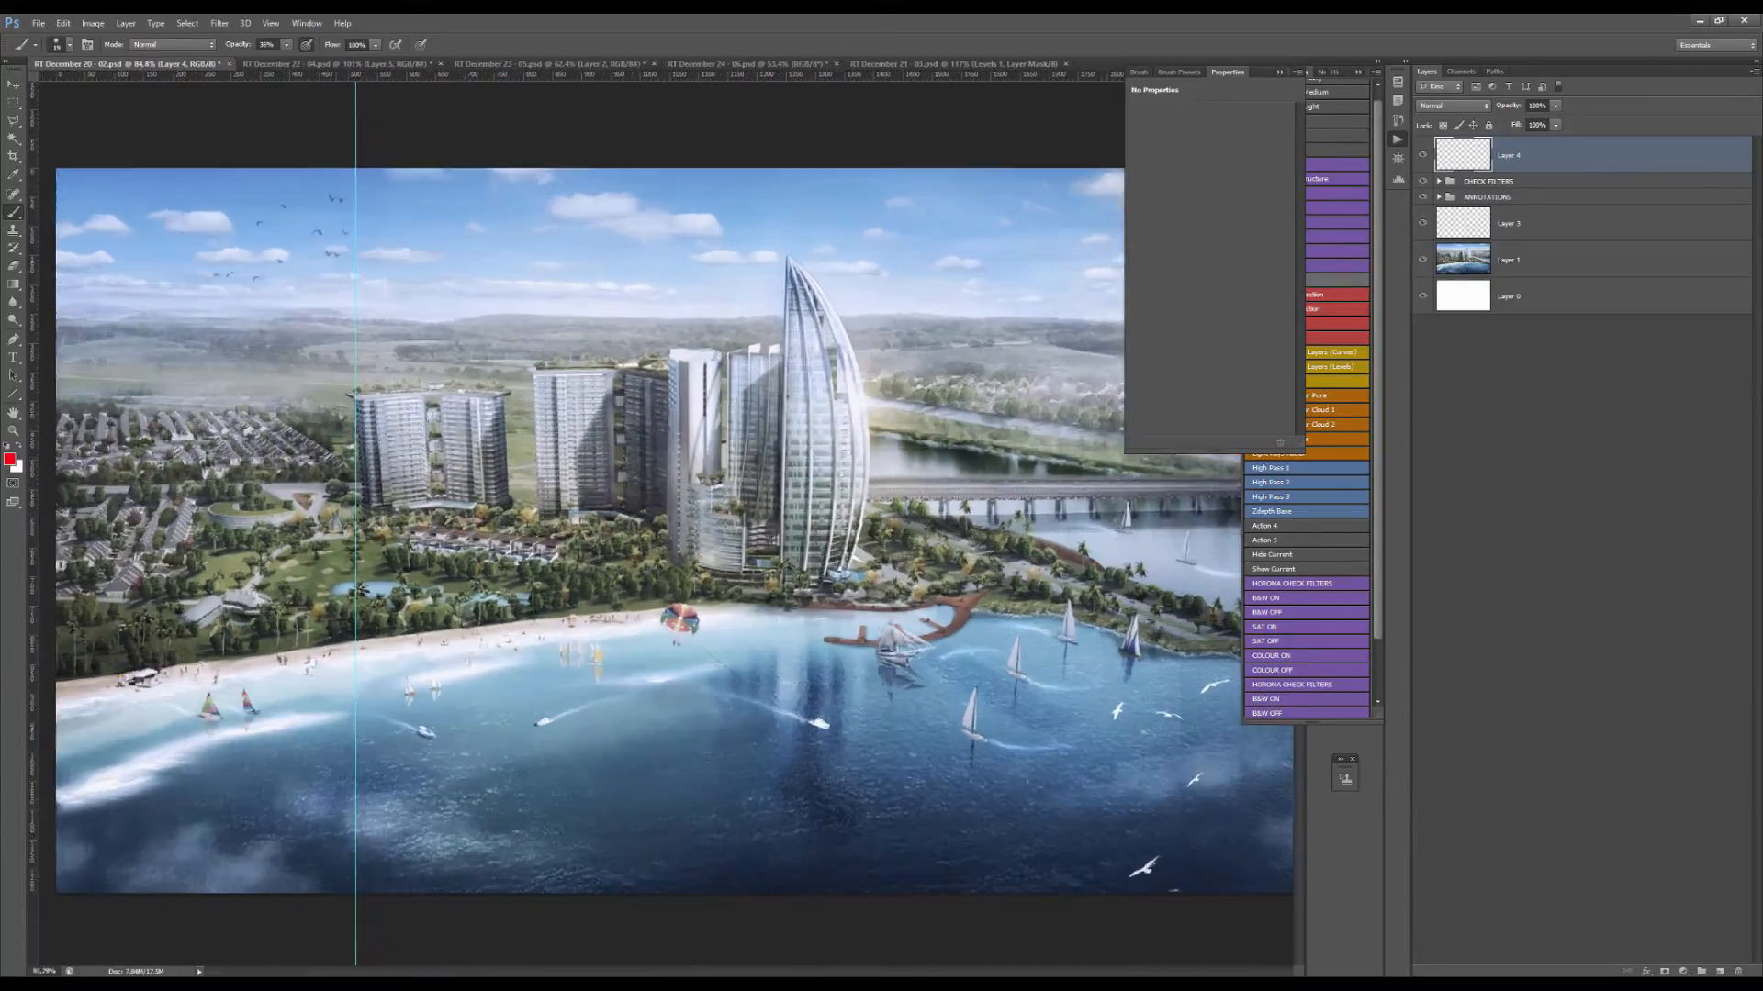
scroll(353, 452, "up", 1)
mouse_move(381, 509)
left_mouse_down()
mouse_move(357, 392)
mouse_move(489, 394)
mouse_move(522, 462)
left_mouse_up()
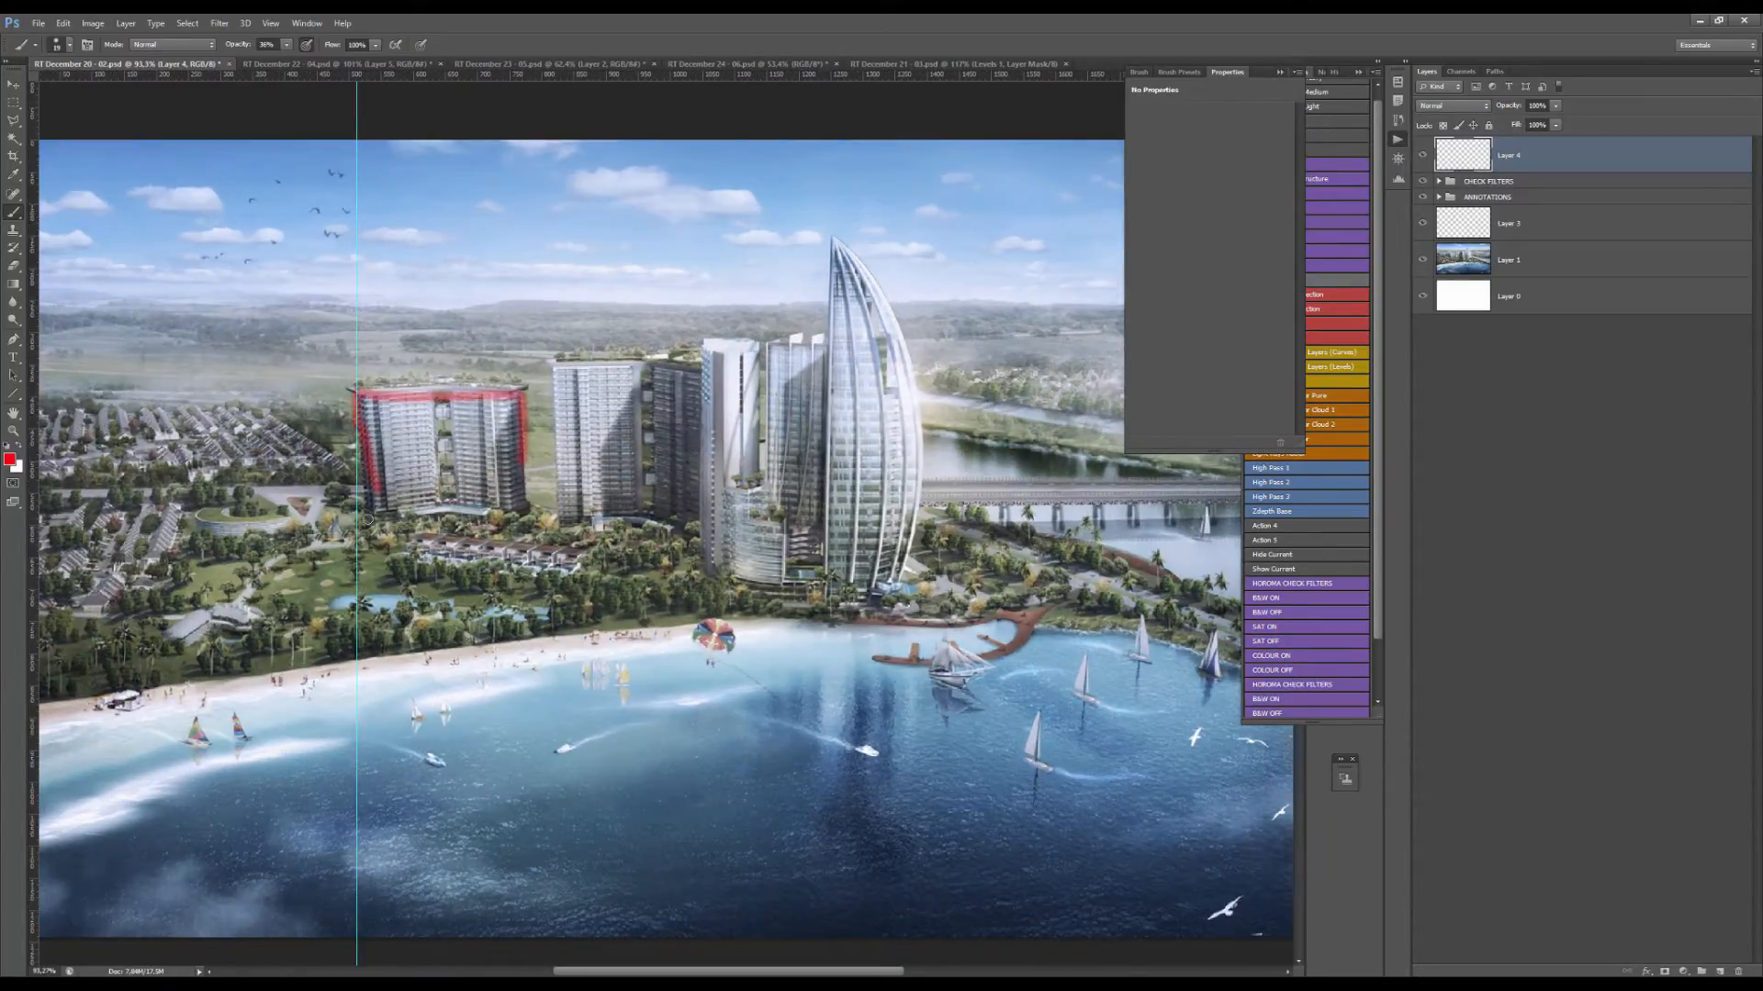
mouse_move(367, 519)
left_mouse_down()
mouse_move(92, 486)
mouse_move(280, 408)
left_mouse_up()
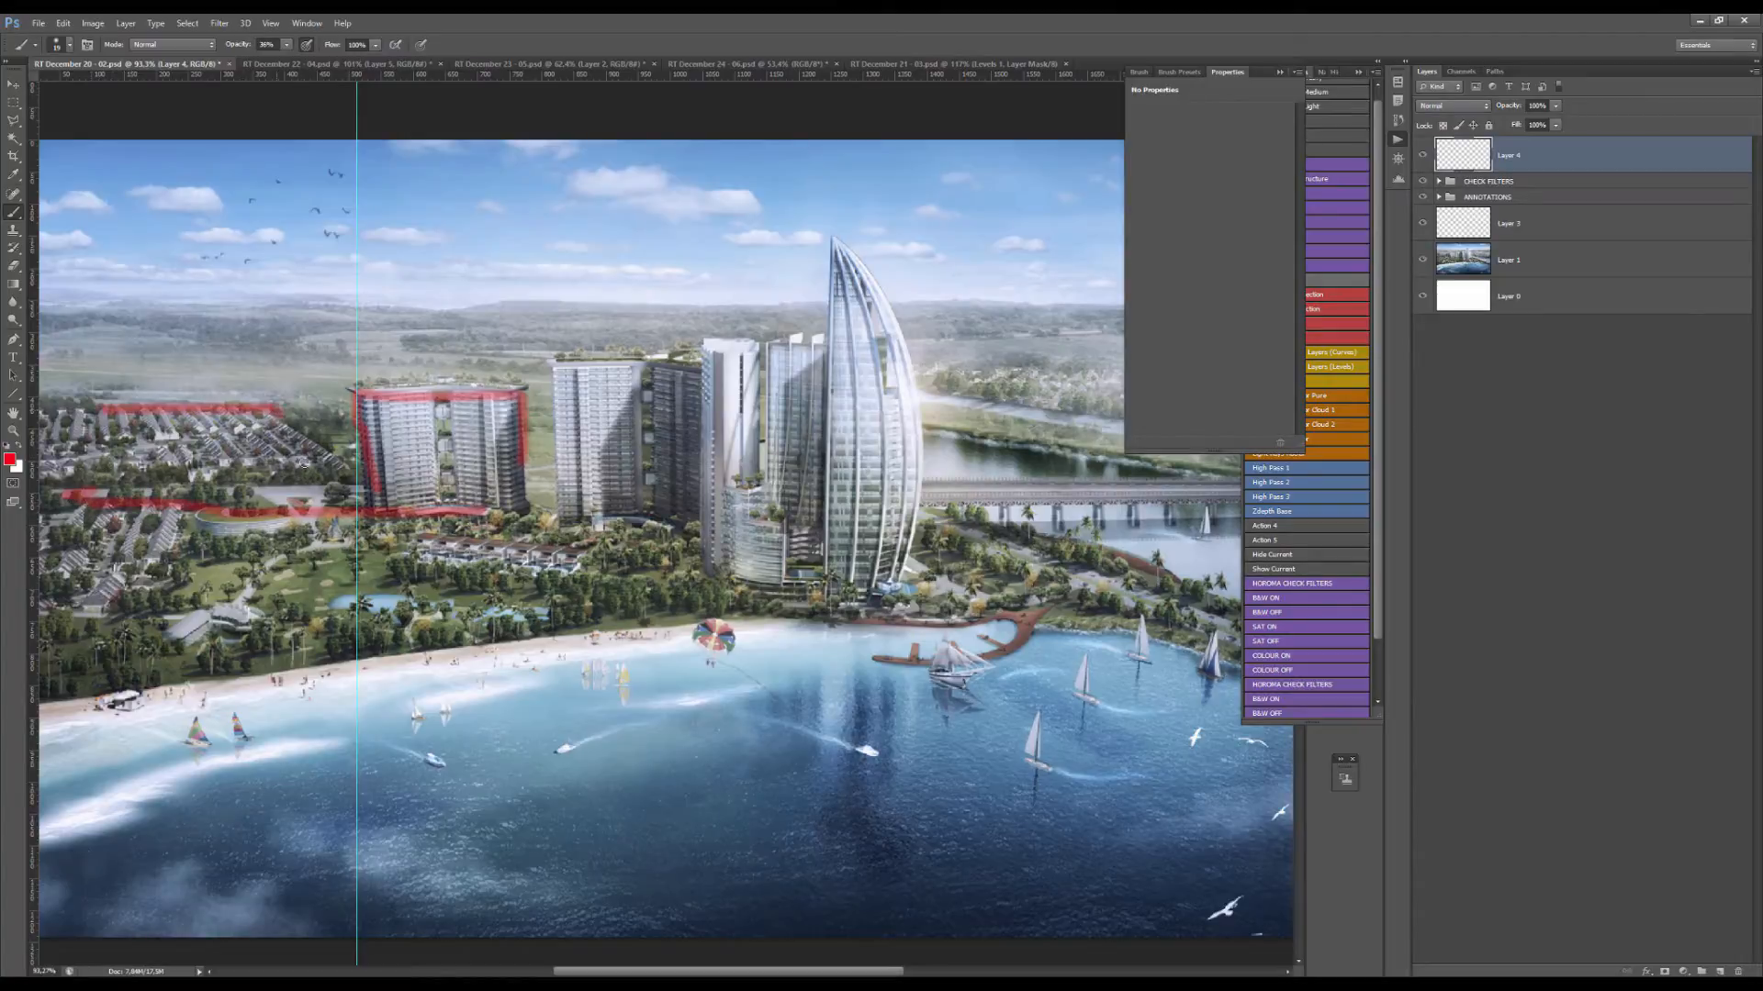
scroll(302, 465, "down", 3)
mouse_move(1075, 408)
left_mouse_down()
mouse_move(865, 397)
mouse_move(825, 428)
mouse_move(1025, 441)
left_mouse_up()
scroll(569, 423, "up", 3)
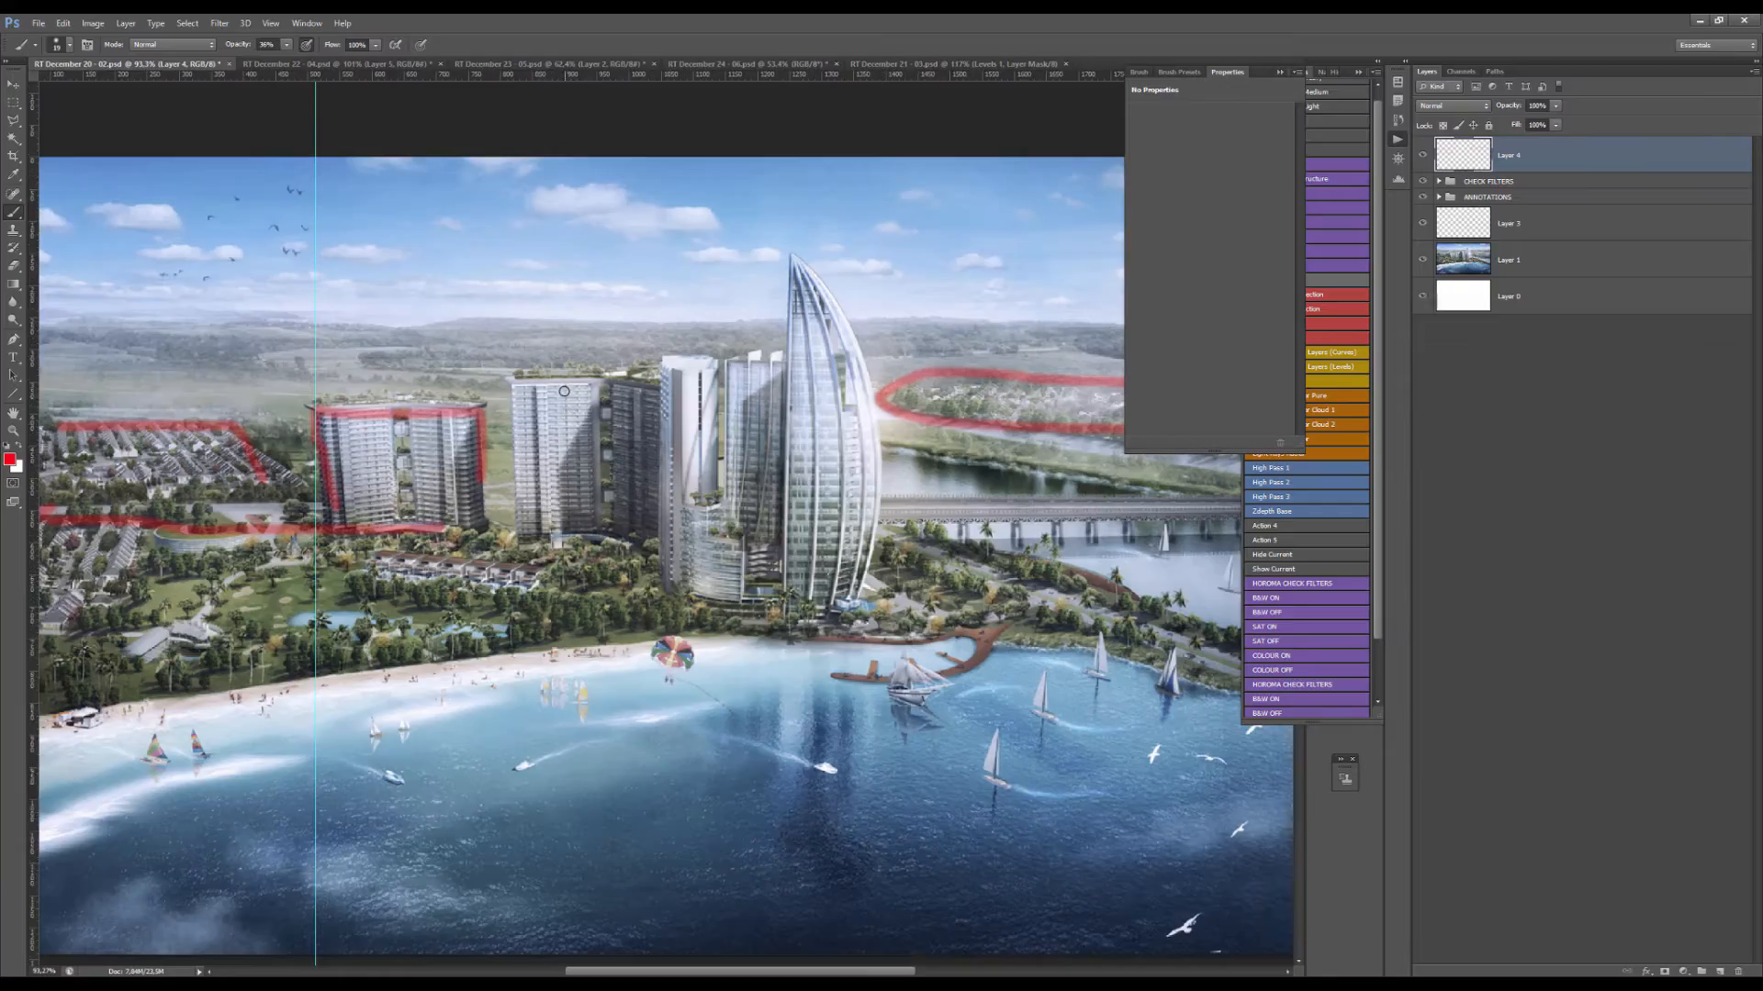
Draw a red arrow from the towers down into the water, and clear all red markings from the layer.
scroll(544, 378, "down", 3)
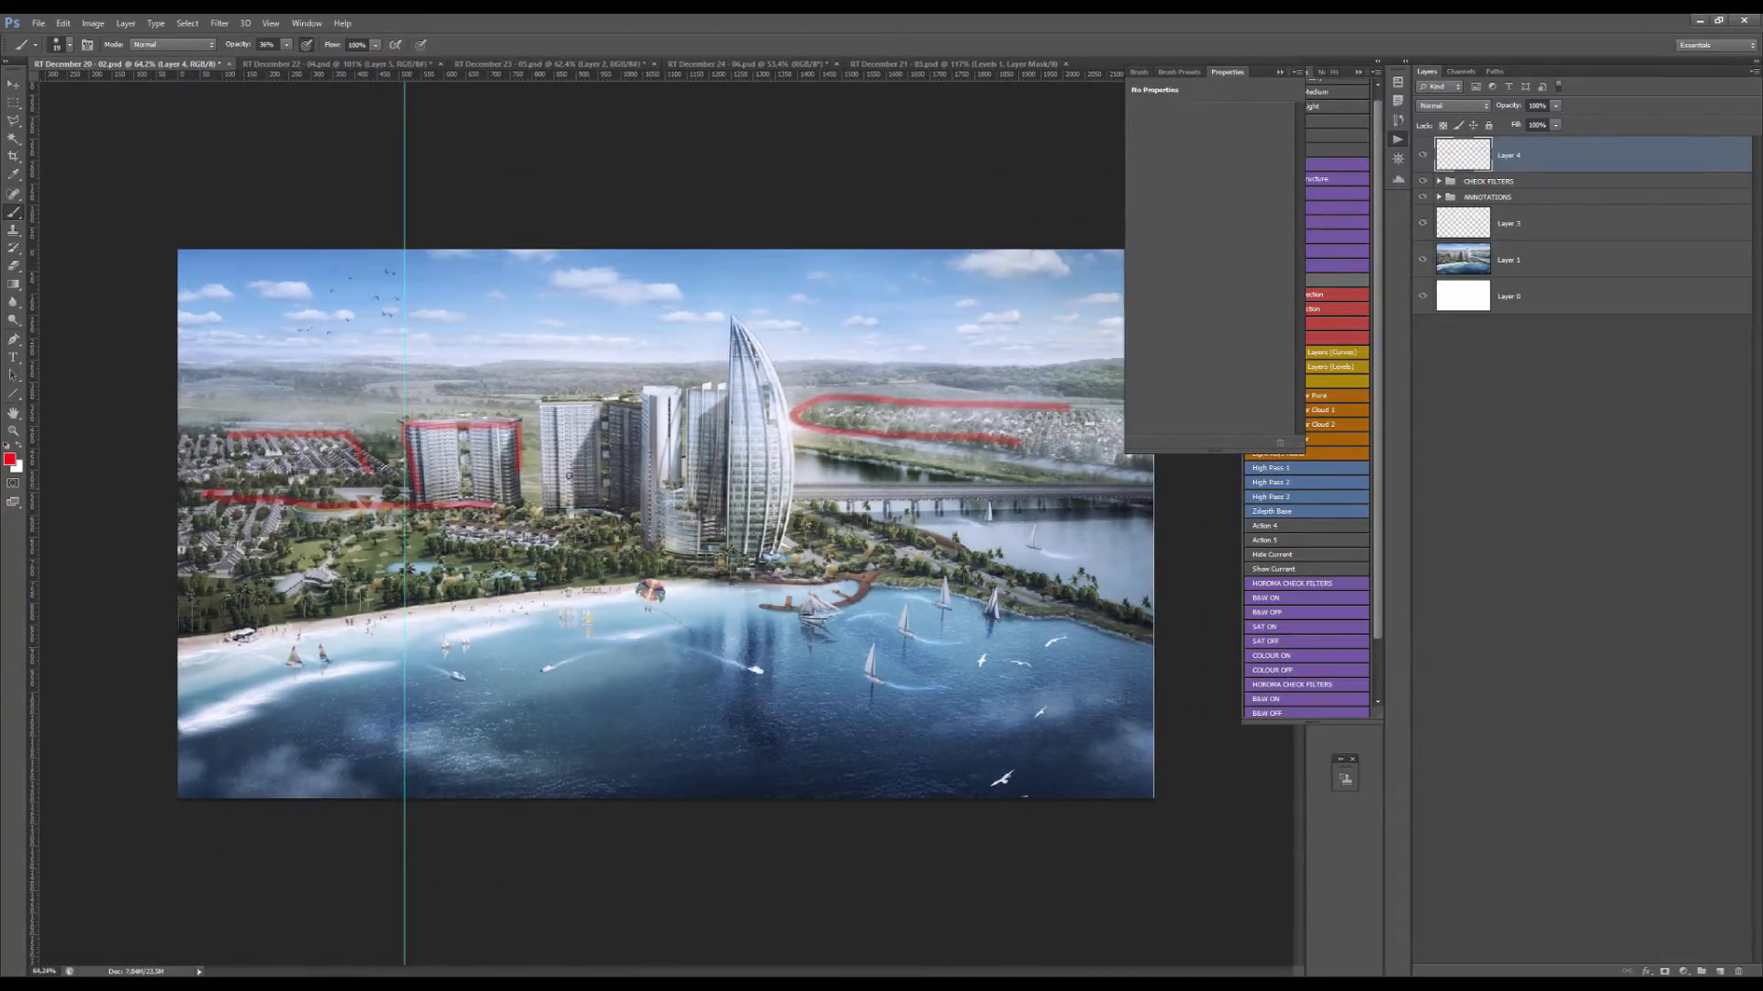
left_click_drag(701, 470, 710, 659)
left_click_drag(695, 615, 729, 637)
key("ctrl+a")
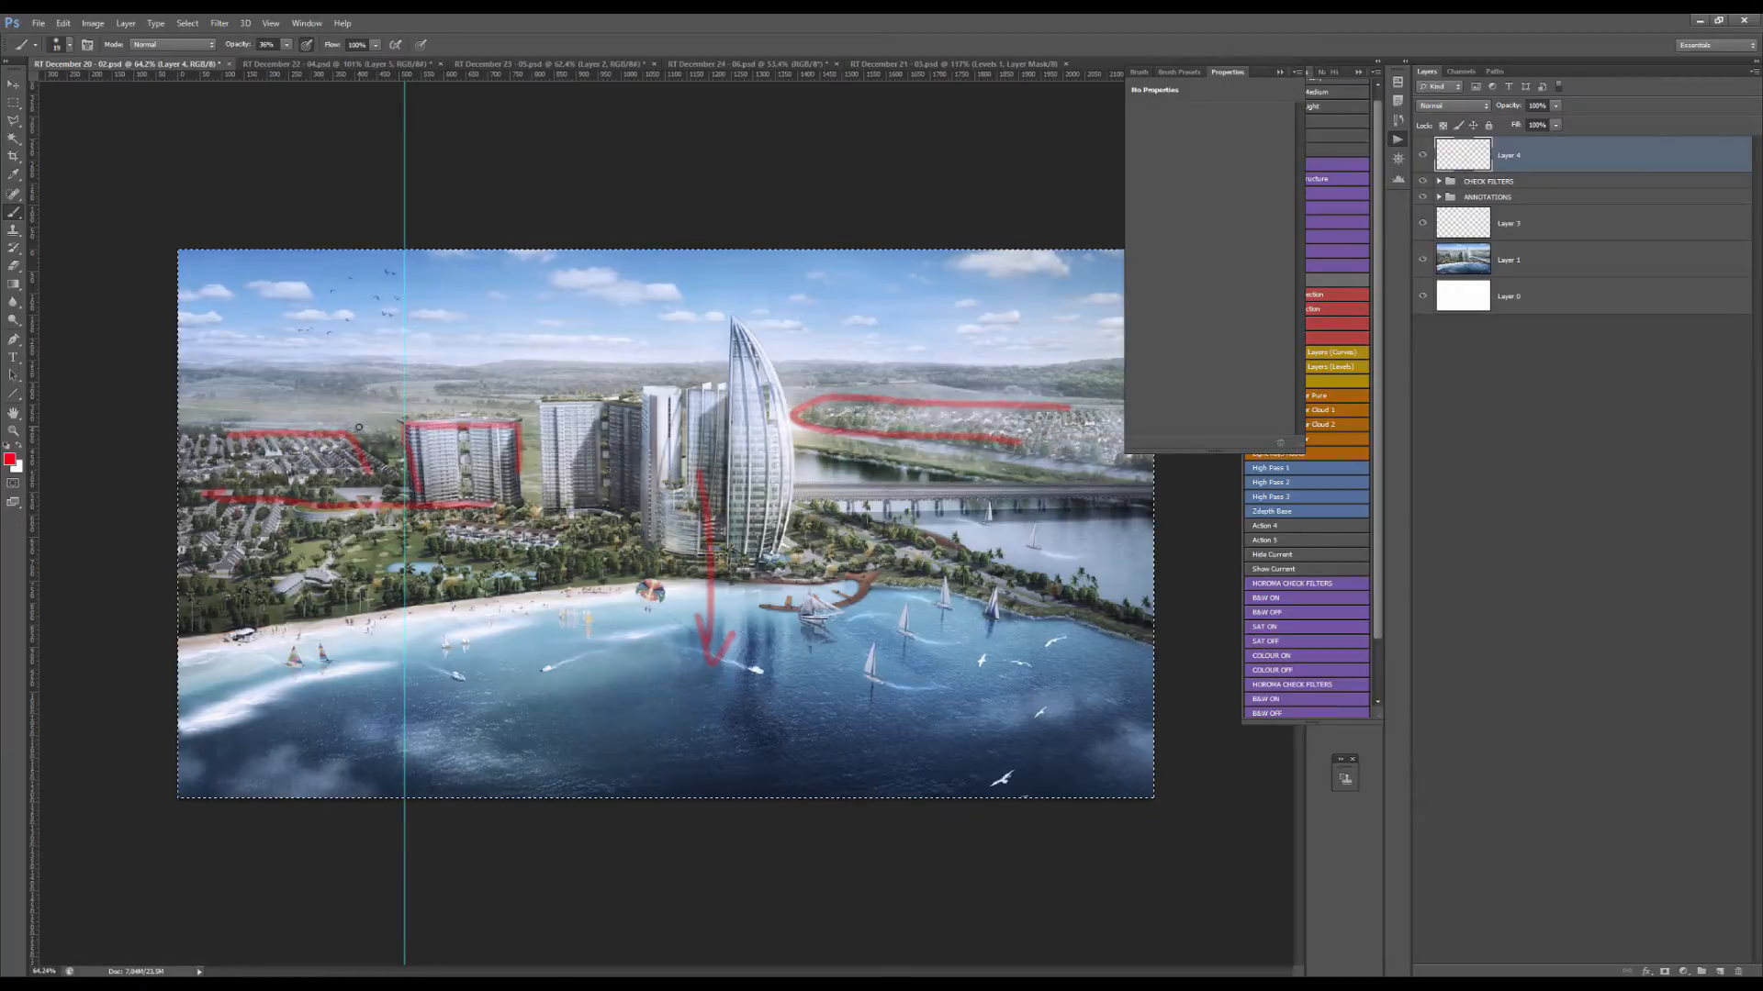
key("Delete")
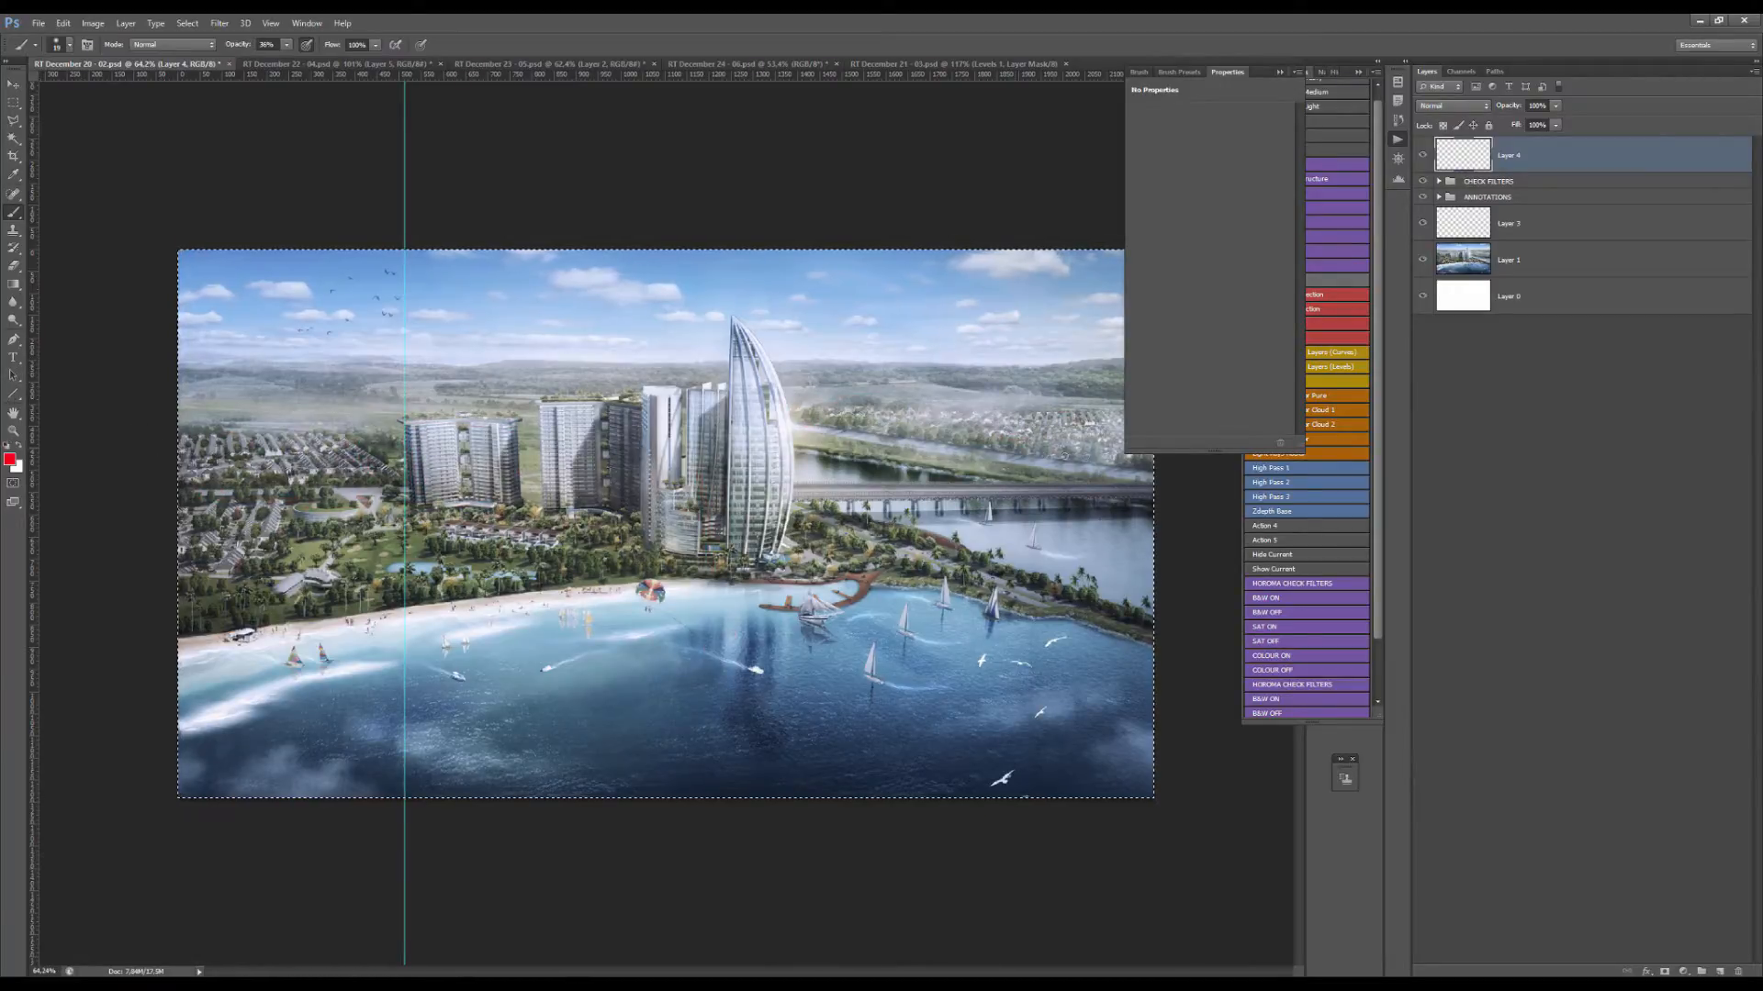
Paint a red horizontal line across the full image at mid-tower height, and mark the leftmost tower's roof and the housing beside it.
left_click_drag(160, 449, 1155, 456)
mouse_move(410, 453)
left_mouse_down()
mouse_move(404, 429)
mouse_move(501, 424)
mouse_move(509, 441)
left_mouse_up()
left_click_drag(265, 445, 372, 451)
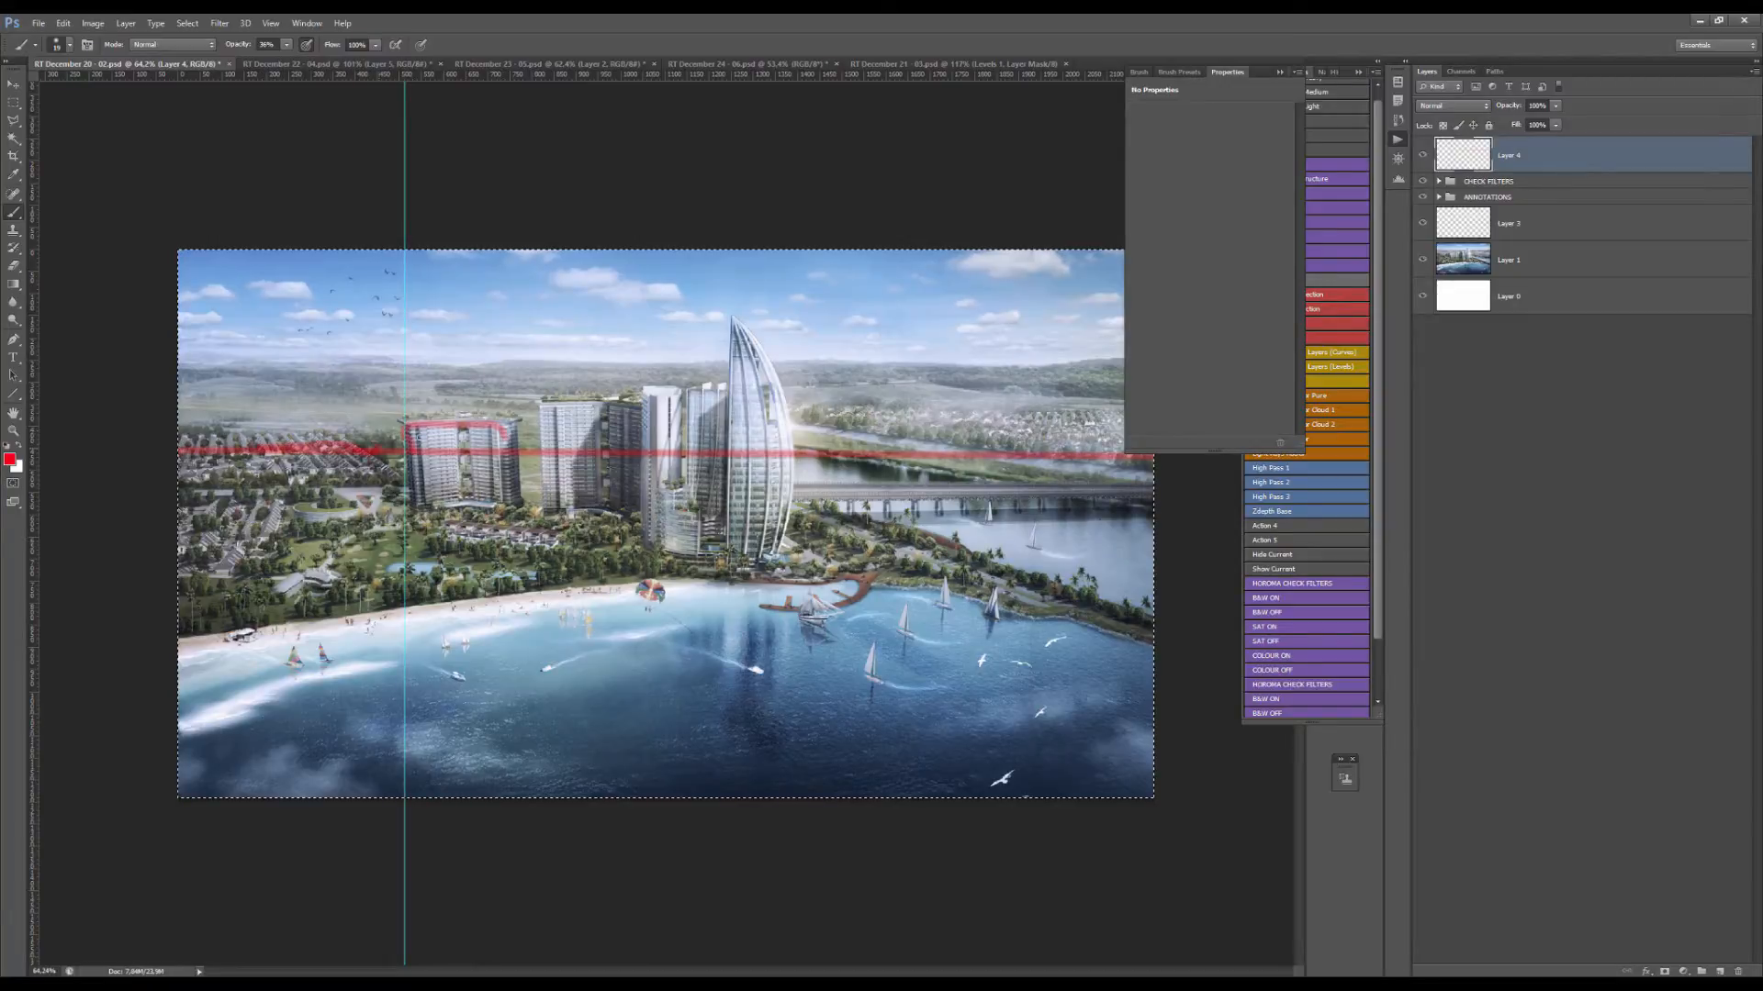
Trace the distant hill ridgeline in red, reinforce the horizontal line near the left towers and outline the skyline of the tower groups.
mouse_move(503, 366)
left_mouse_down()
mouse_move(1083, 366)
mouse_move(861, 368)
left_mouse_up()
left_click_drag(326, 451, 537, 464)
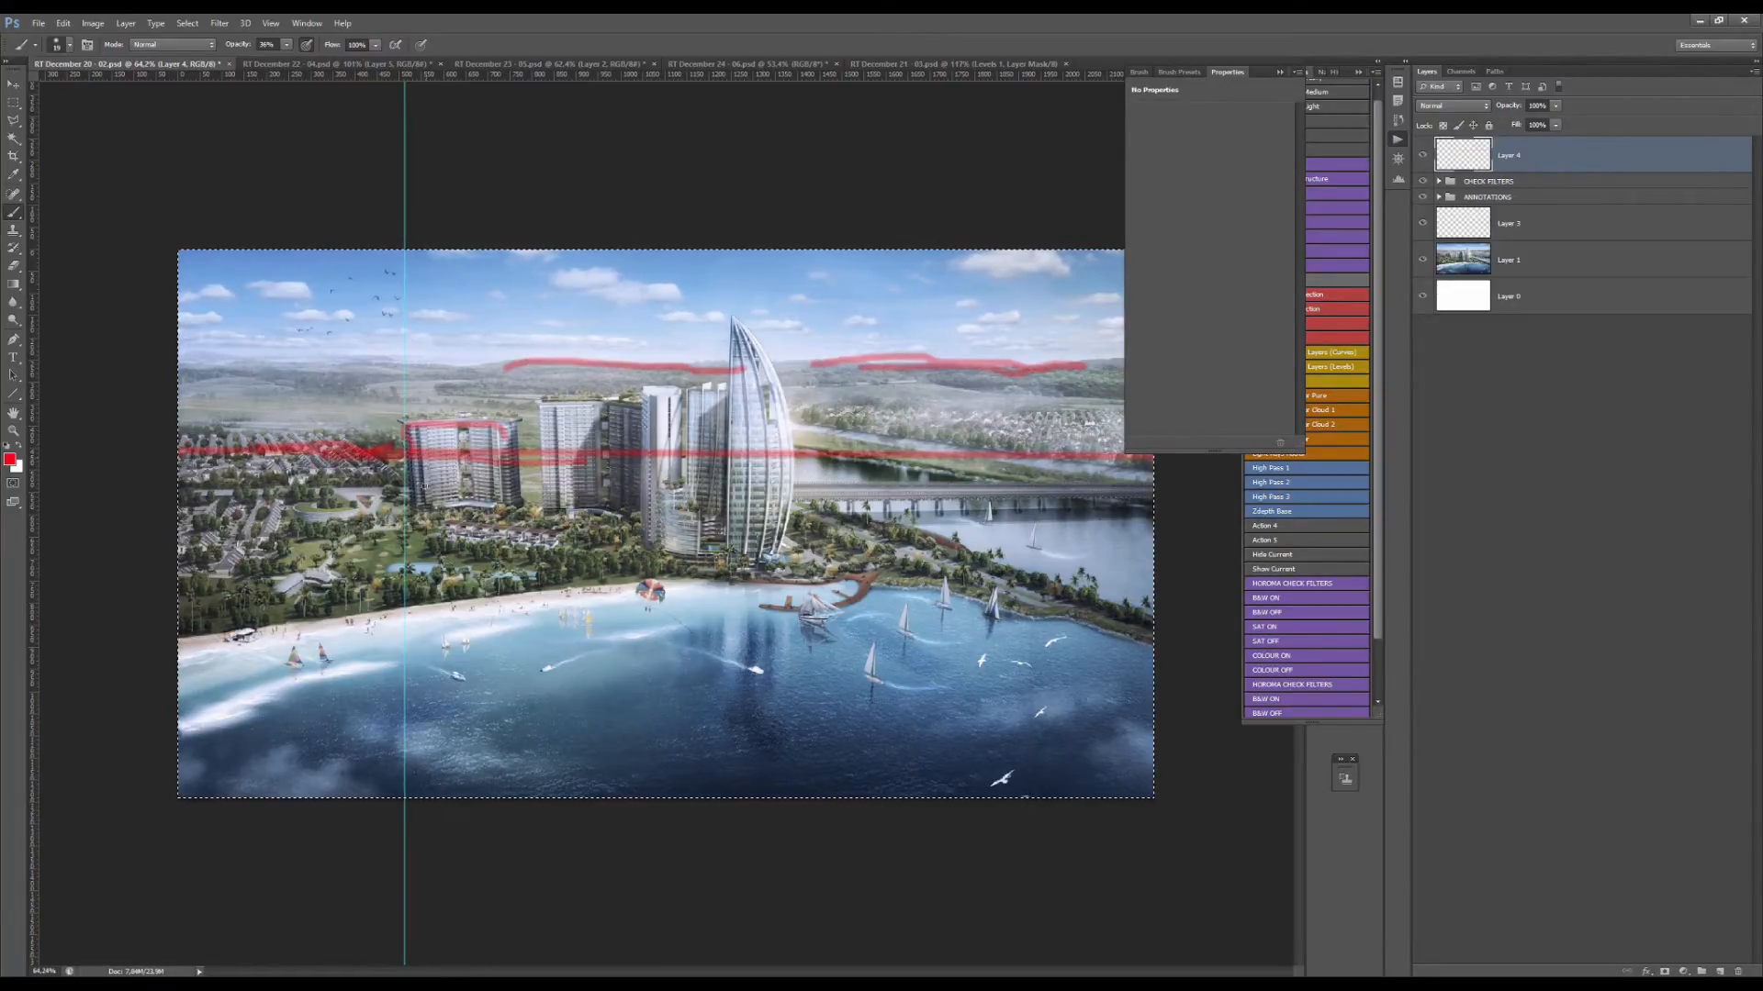
mouse_move(422, 495)
left_mouse_down()
mouse_move(415, 424)
mouse_move(504, 425)
mouse_move(511, 494)
mouse_move(631, 397)
mouse_move(658, 394)
mouse_move(679, 464)
mouse_move(690, 389)
mouse_move(726, 376)
mouse_move(725, 310)
mouse_move(744, 315)
mouse_move(798, 574)
left_mouse_up()
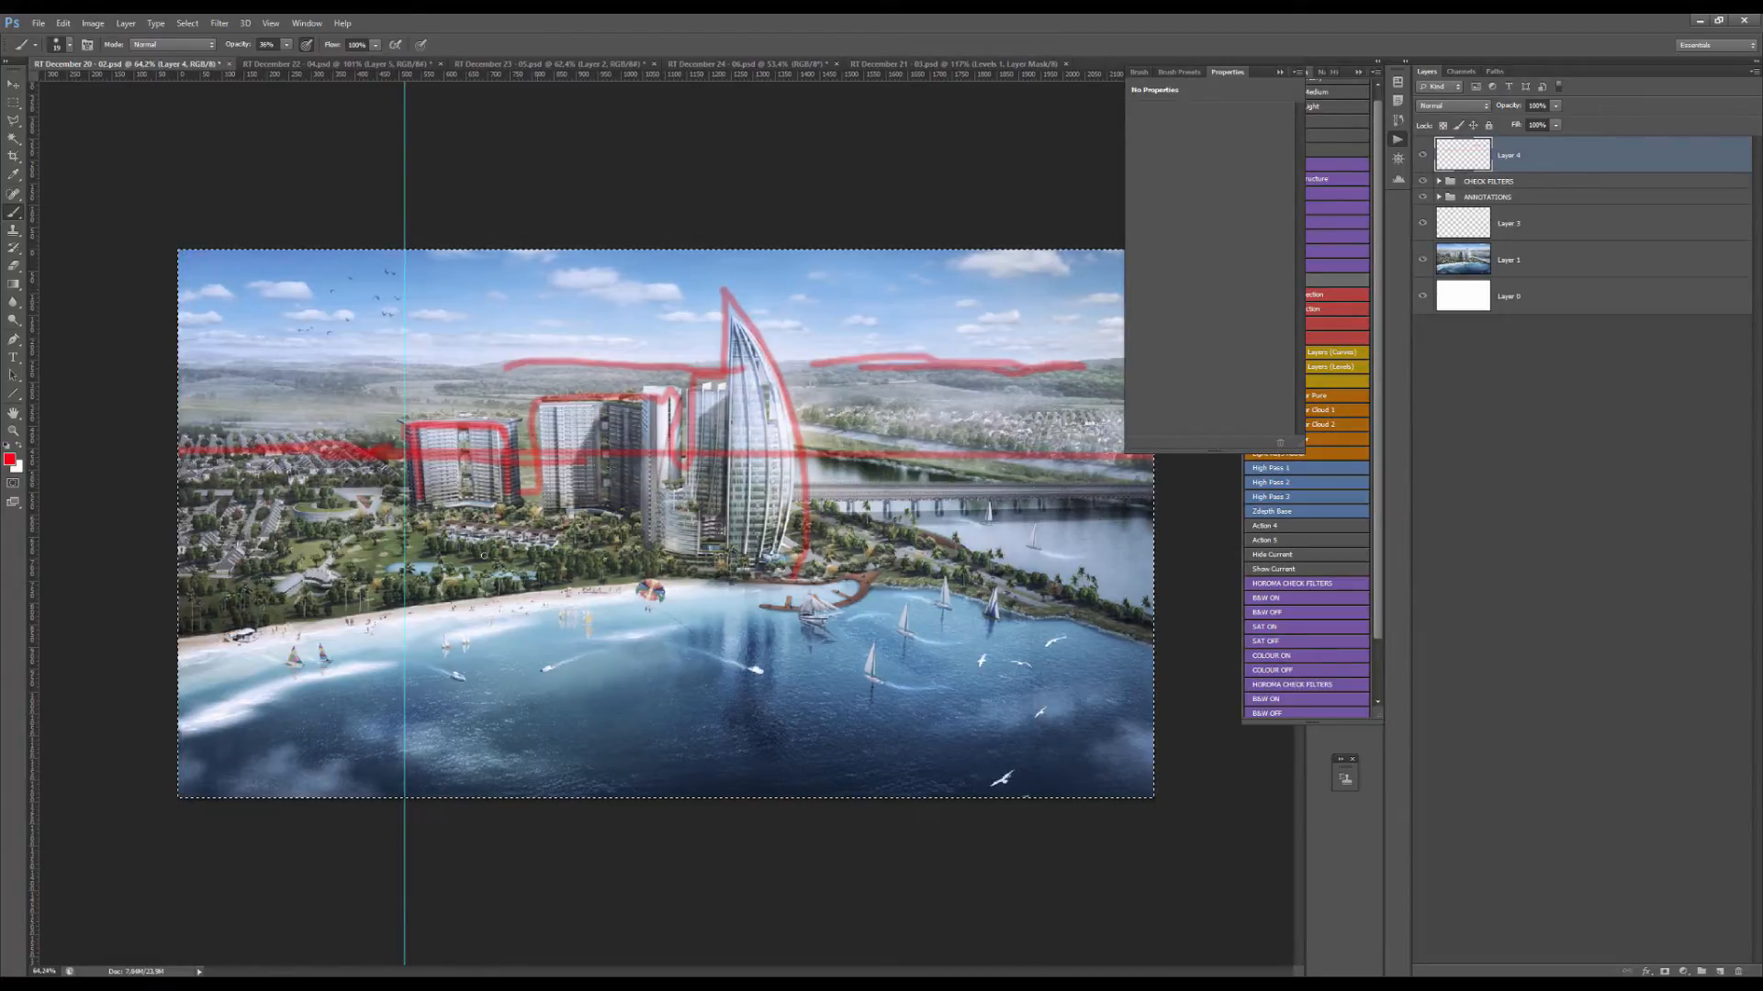
Paint red lines along the shoreline and around the tower reflections in the water, then clear all red markings and deselect.
left_click_drag(193, 613, 1098, 576)
mouse_move(795, 567)
left_mouse_down()
mouse_move(769, 634)
mouse_move(787, 733)
left_mouse_up()
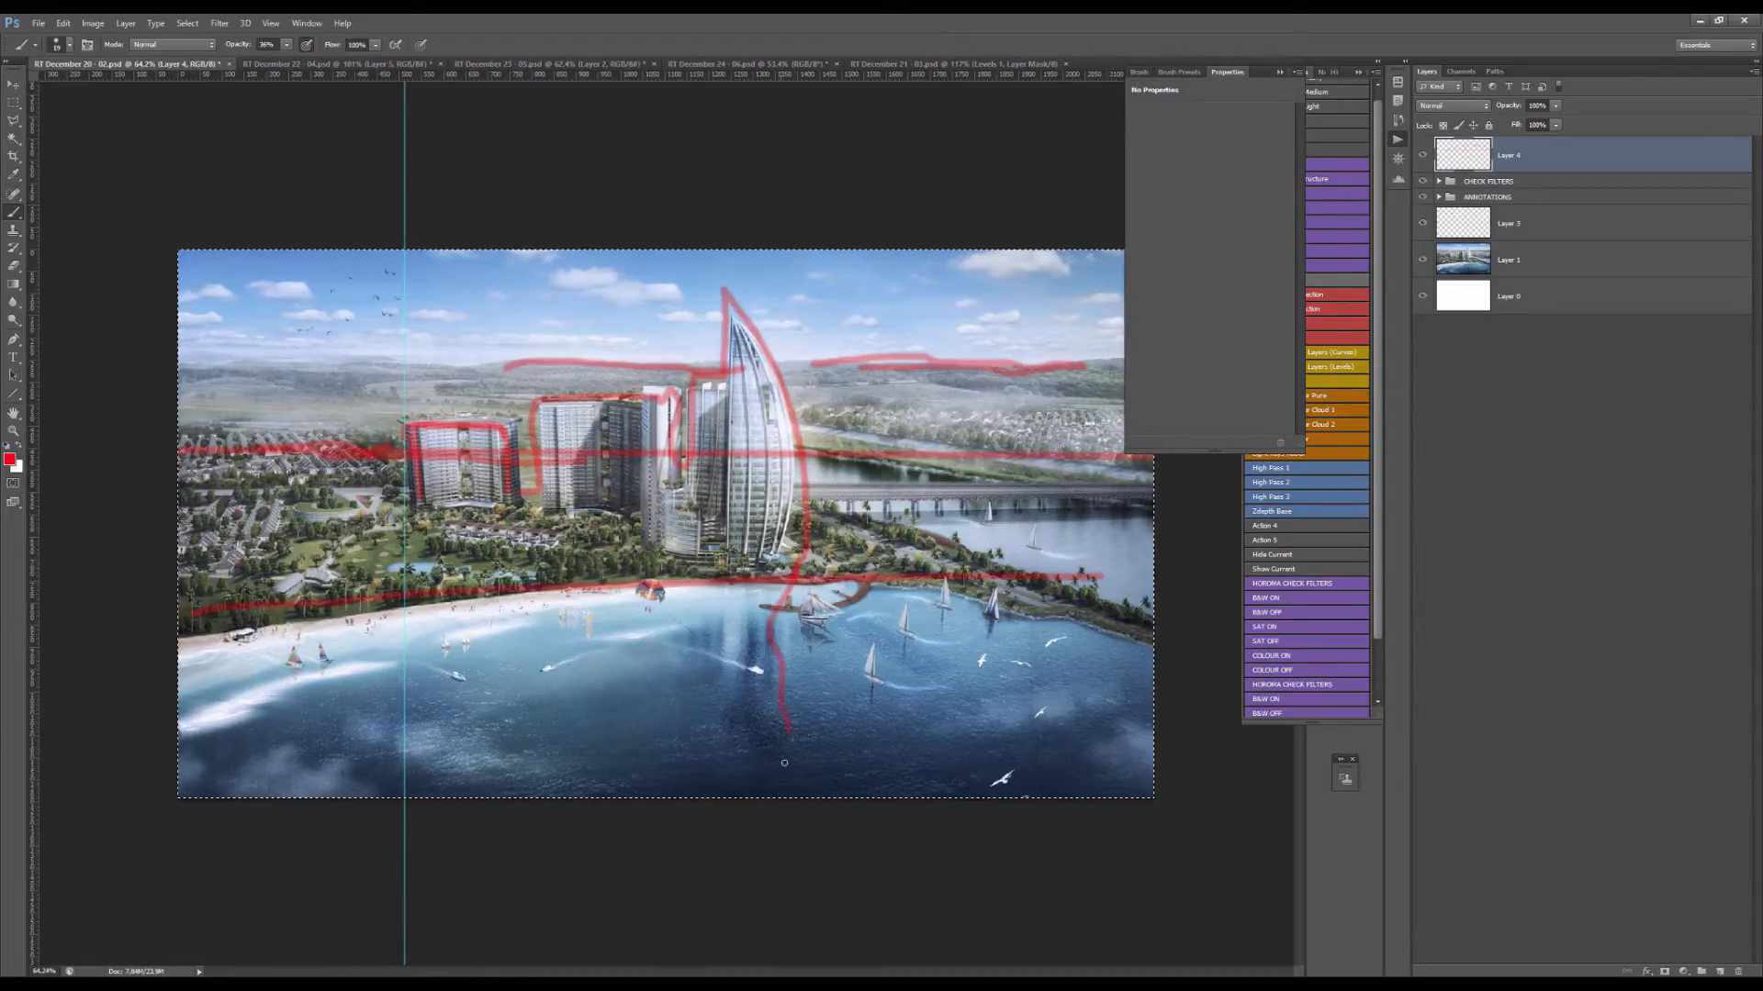
left_click_drag(636, 592, 634, 773)
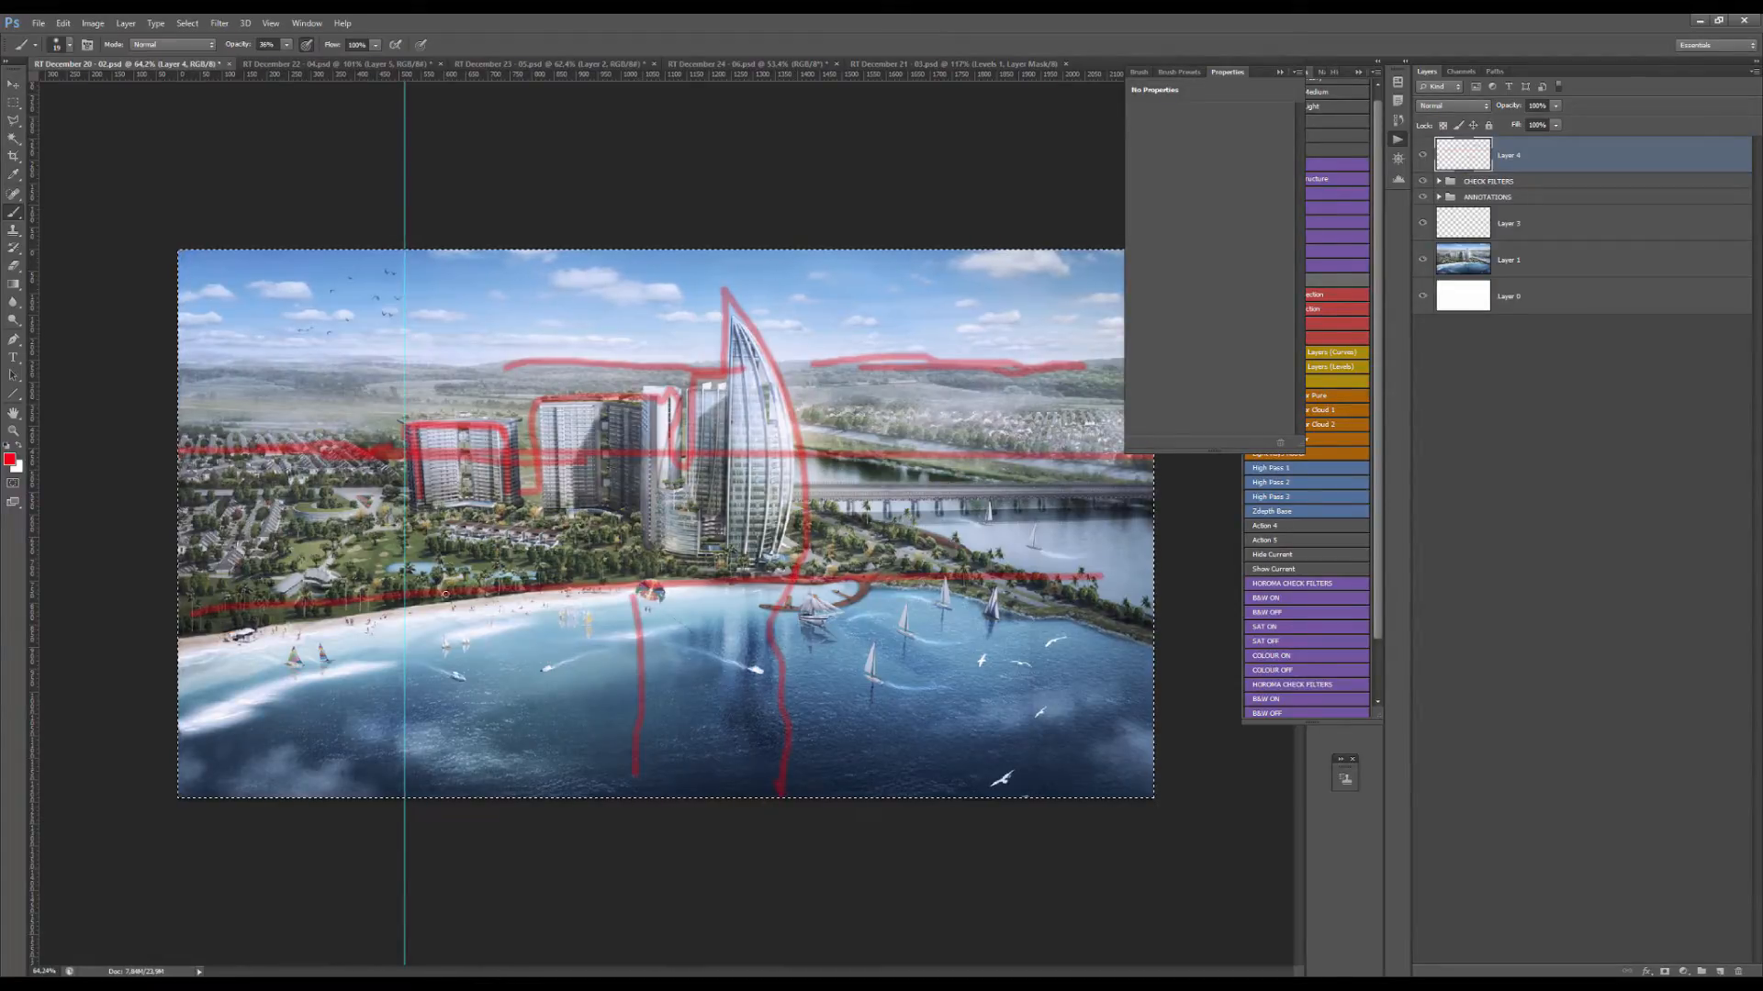
mouse_move(445, 595)
left_mouse_down()
mouse_move(445, 648)
mouse_move(640, 641)
left_mouse_up()
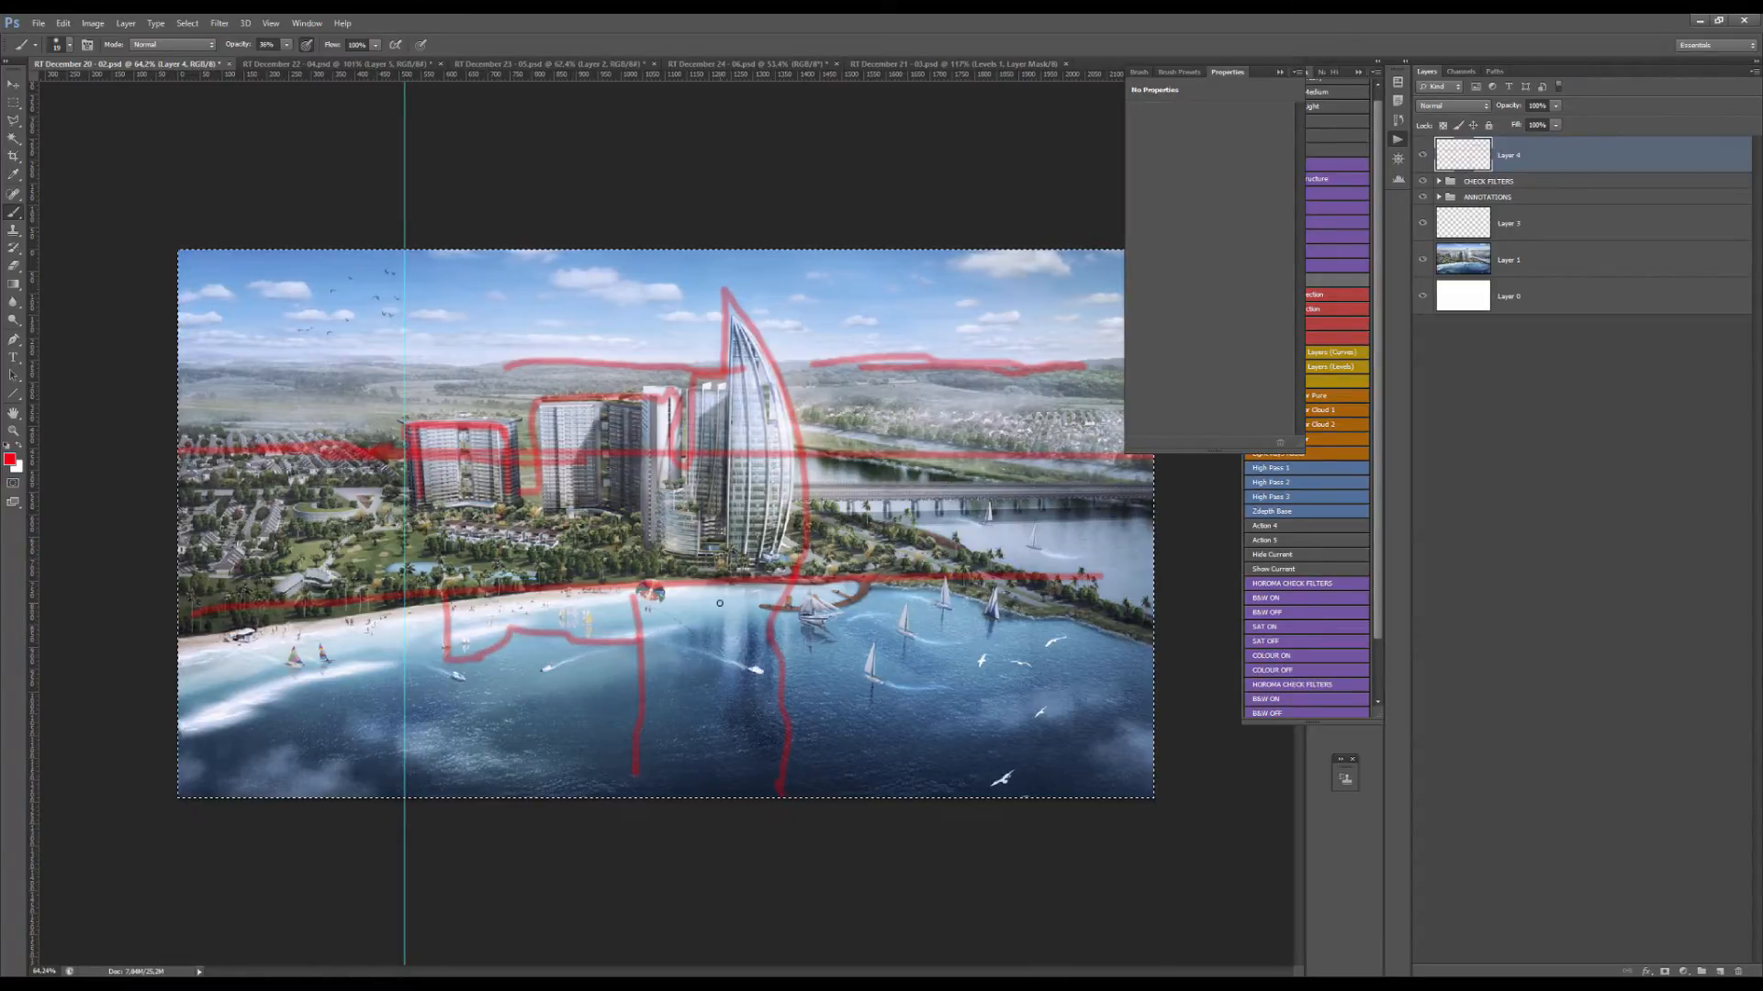
key("Delete")
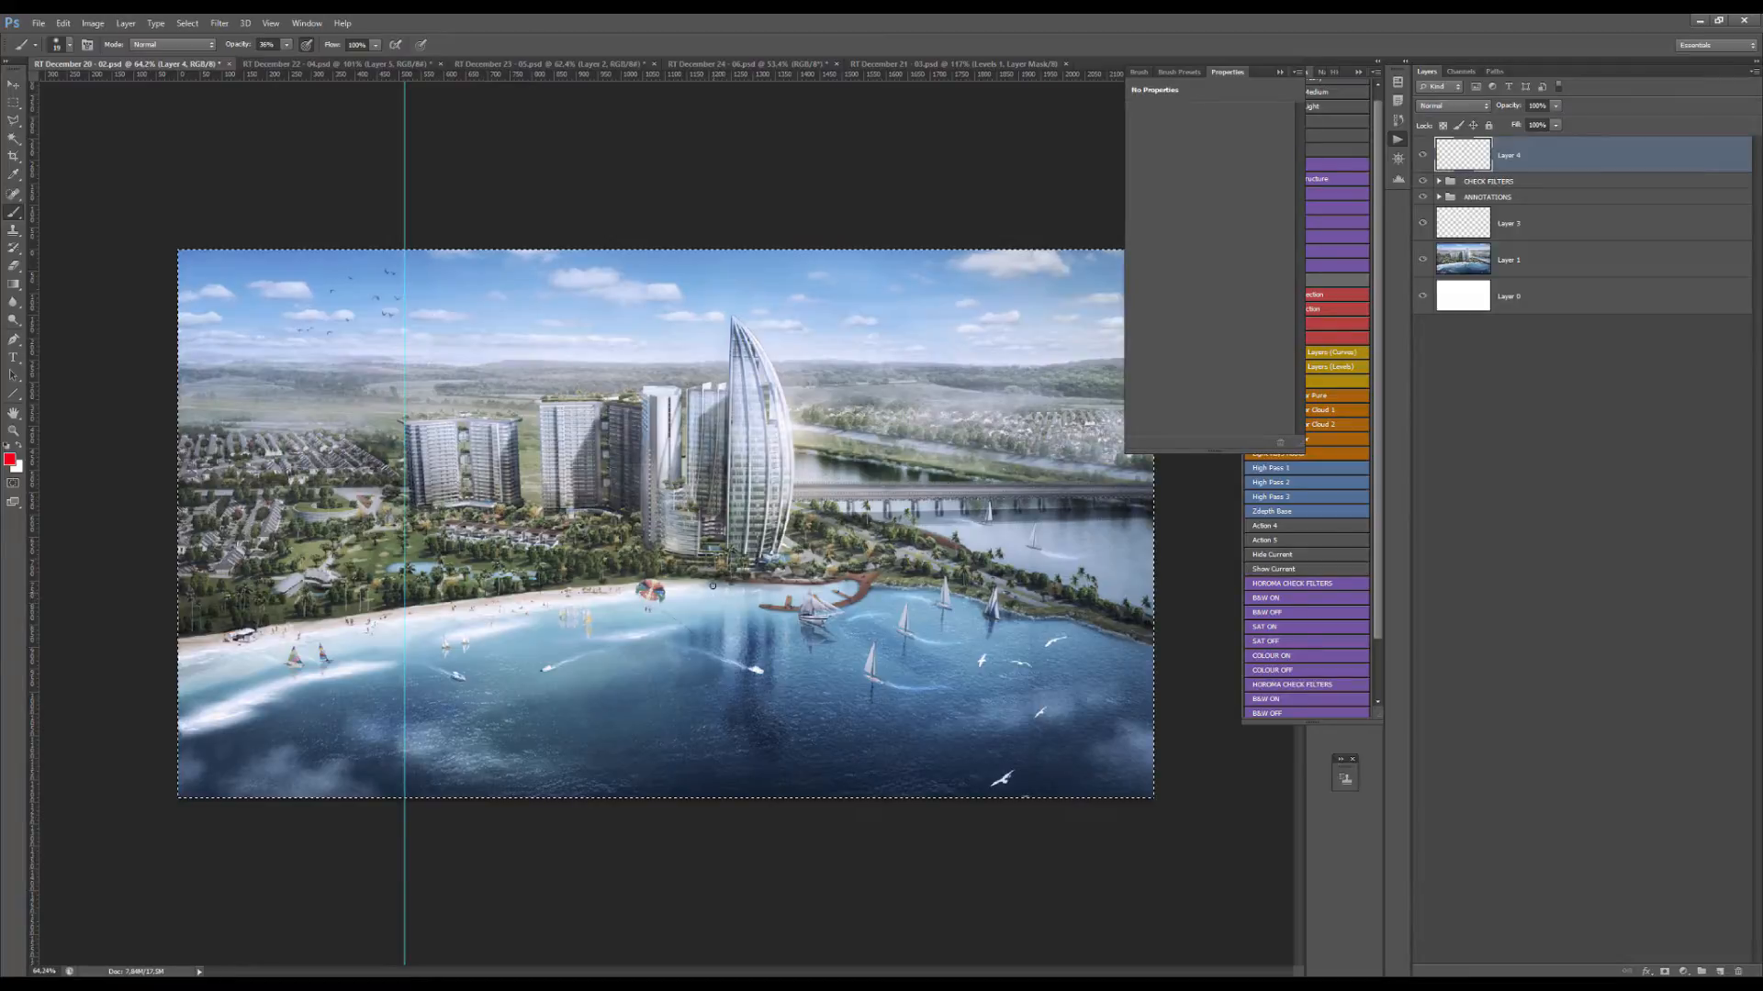
key("ctrl+d")
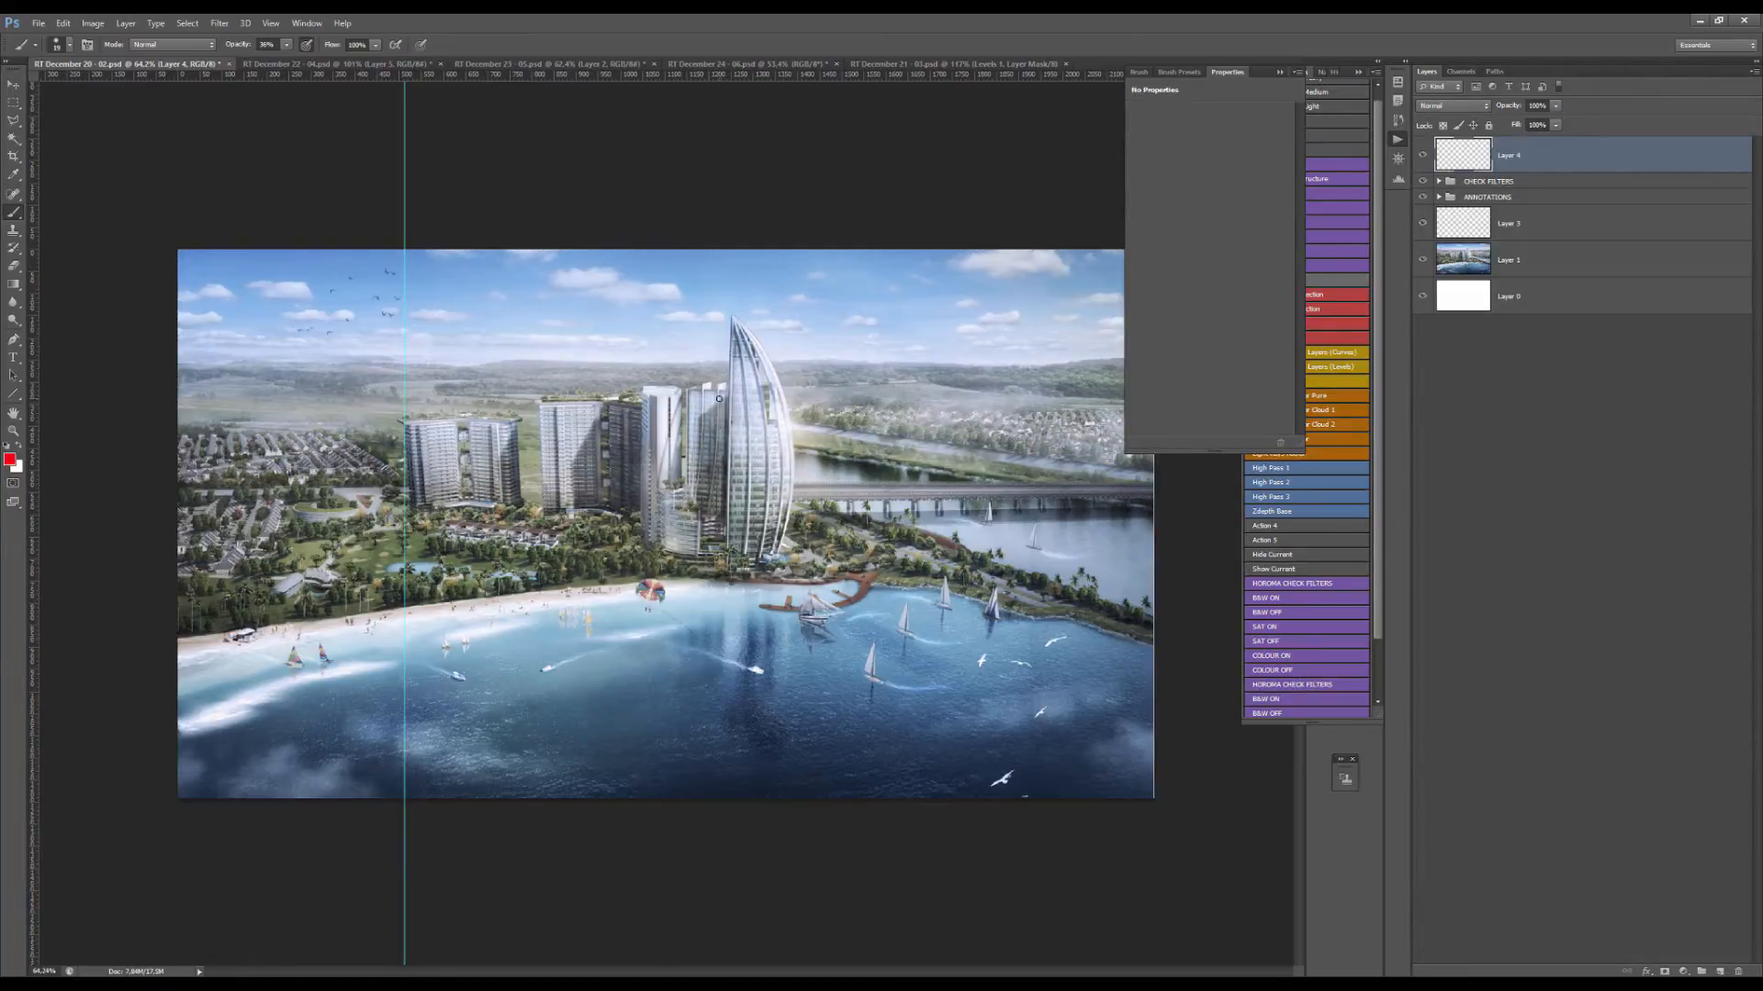
Circle the planted area at the foot of the middle towers in red and trace the shadow edge on the tower facade above it.
mouse_move(666, 522)
left_mouse_down()
mouse_move(744, 521)
mouse_move(669, 522)
mouse_move(735, 526)
mouse_move(684, 527)
left_mouse_up()
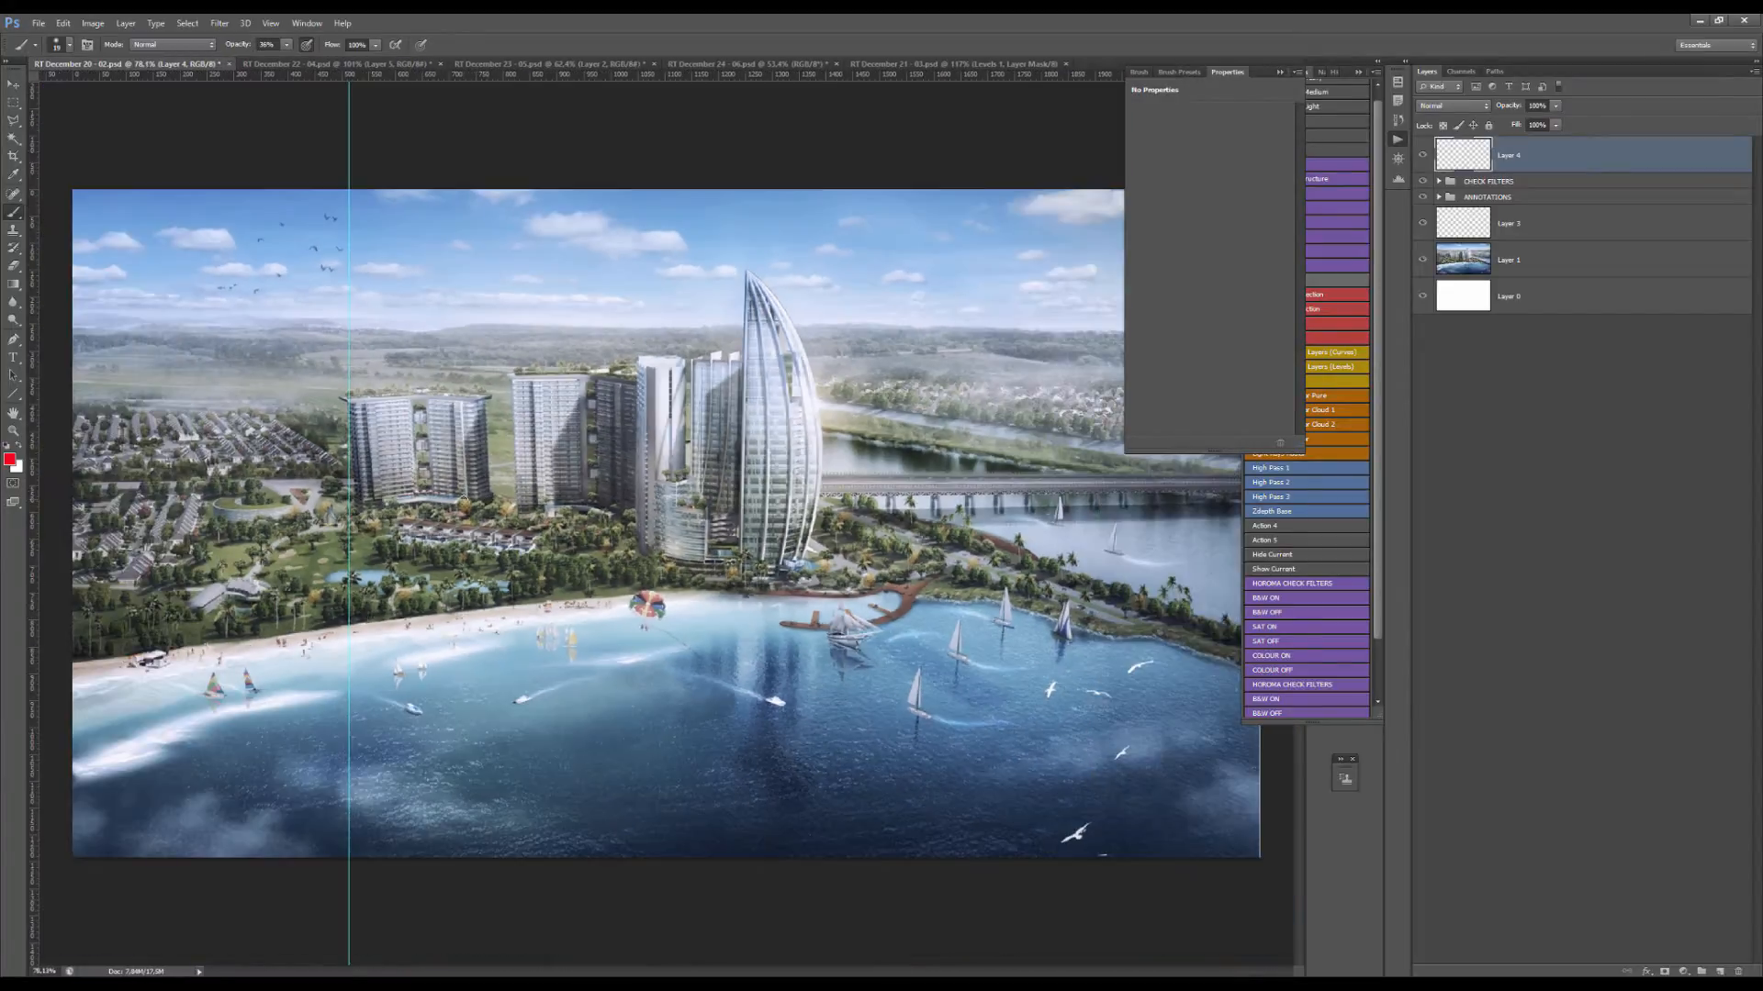
left_click_drag(475, 491, 390, 502)
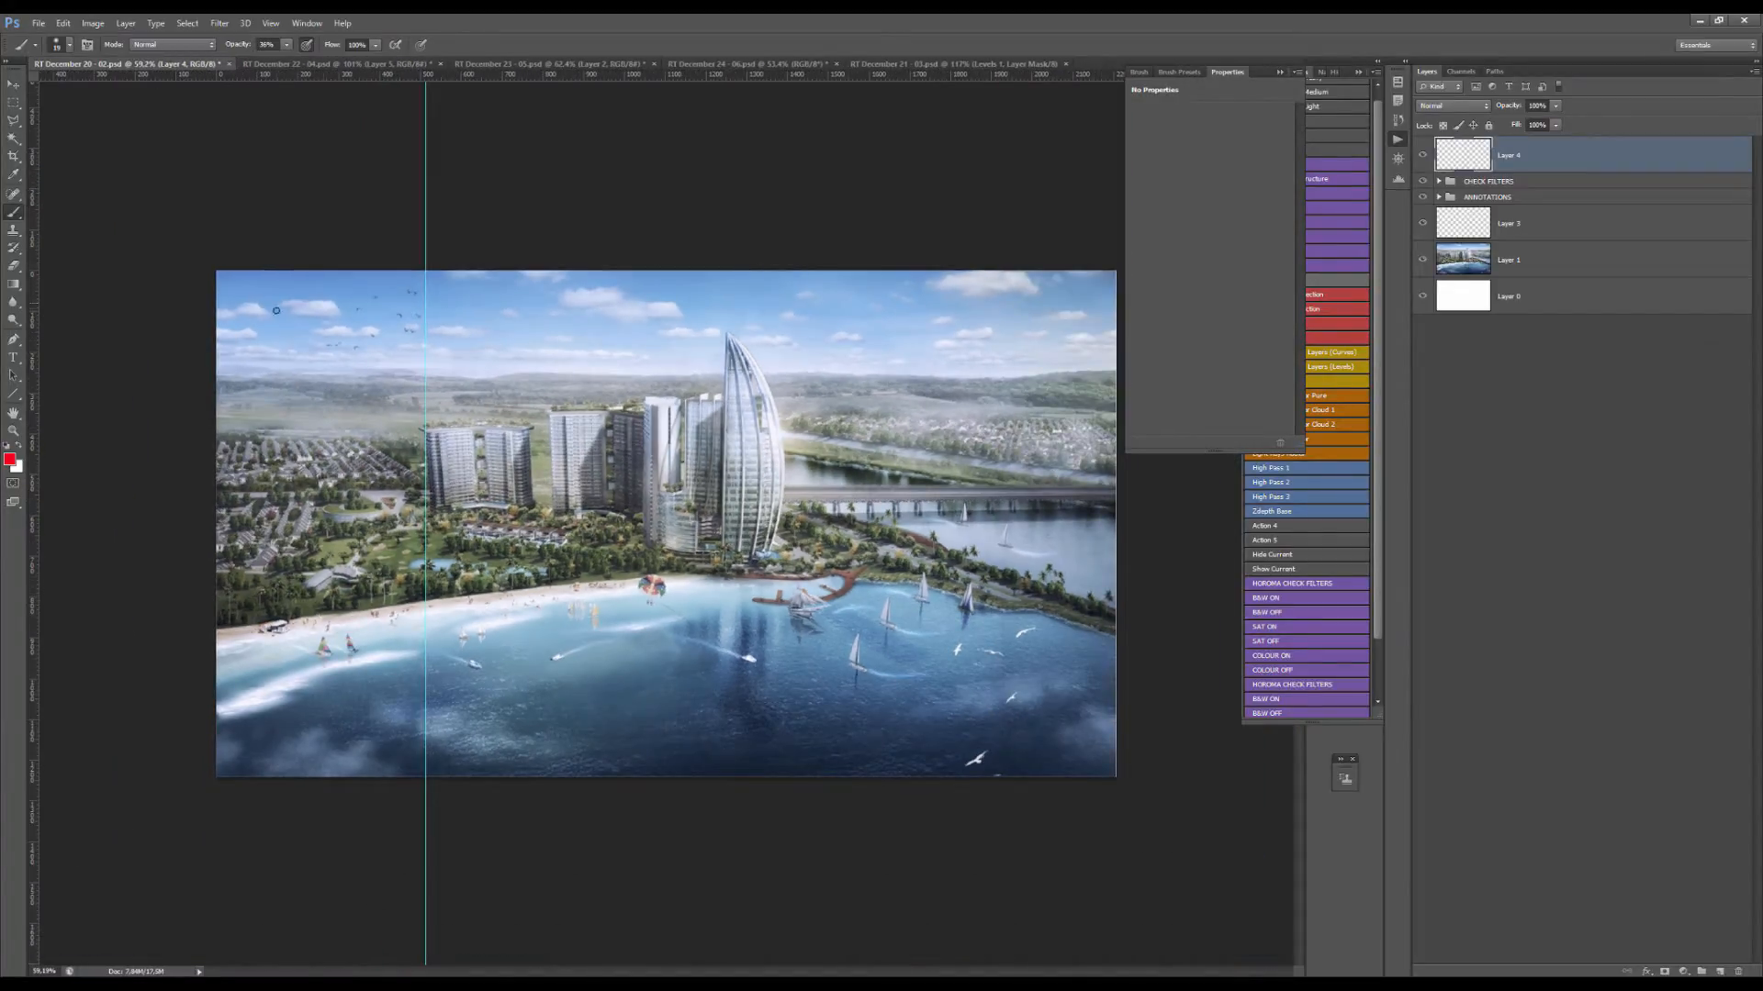
left_click_drag(632, 552, 748, 552)
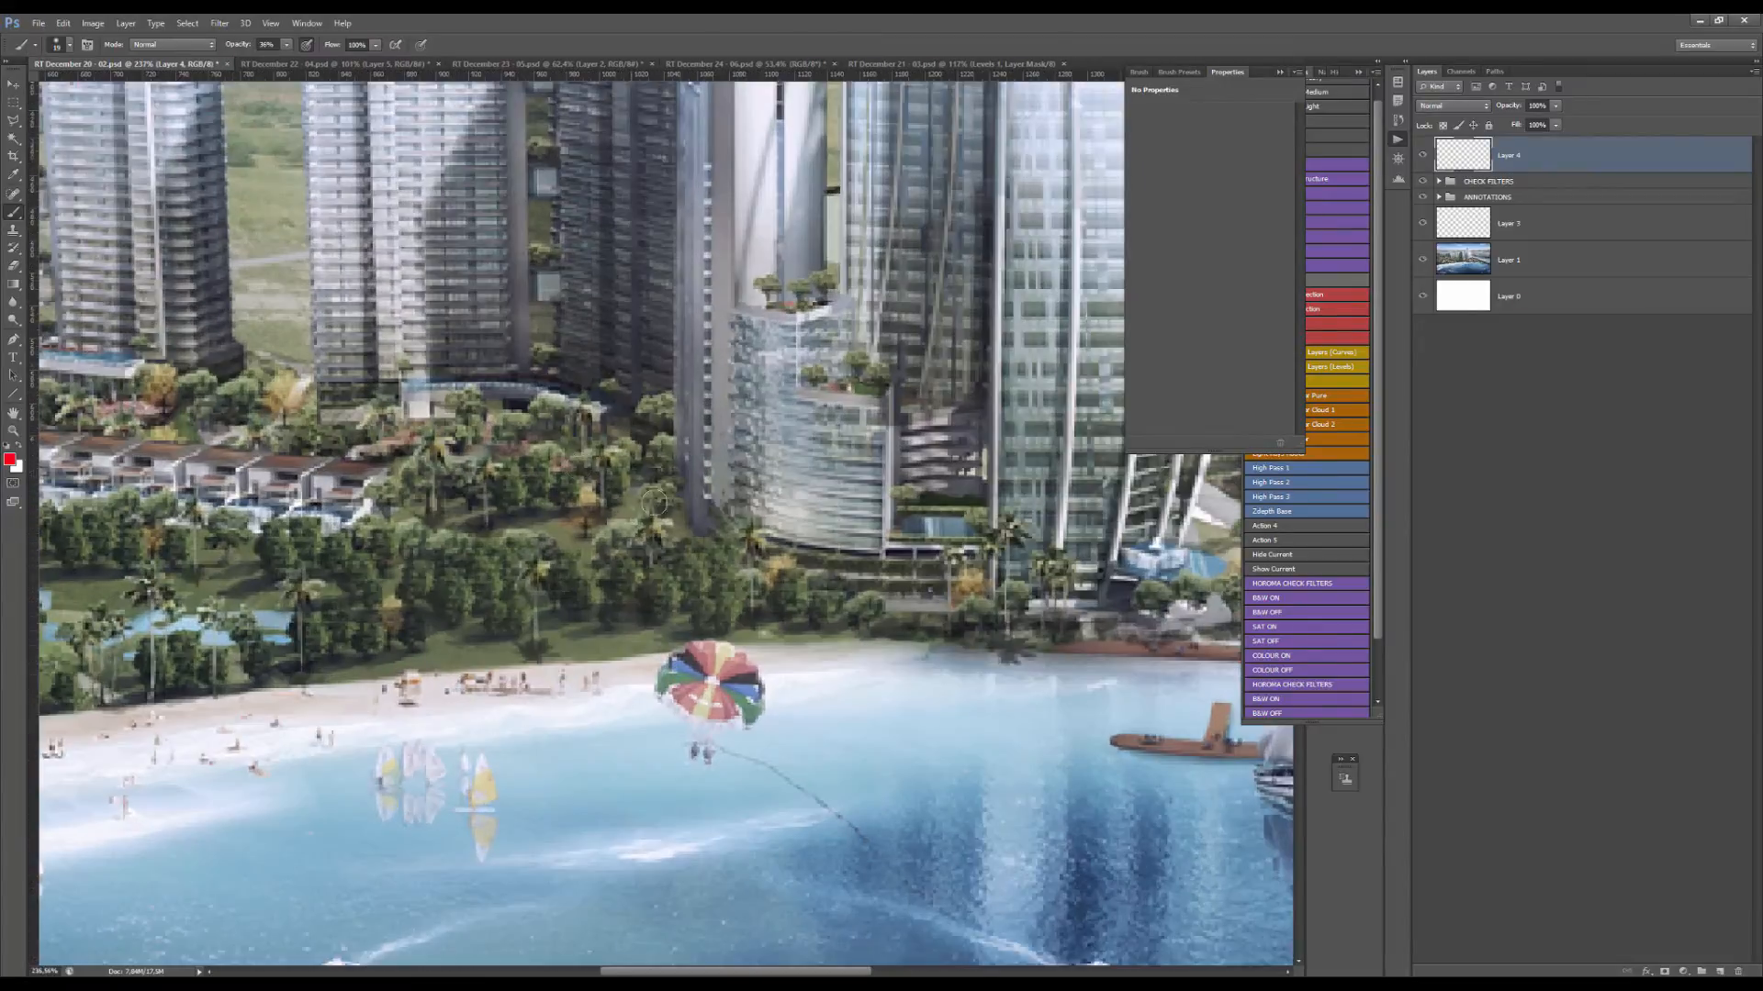
left_click_drag(552, 454, 540, 459)
left_click_drag(721, 526, 633, 526)
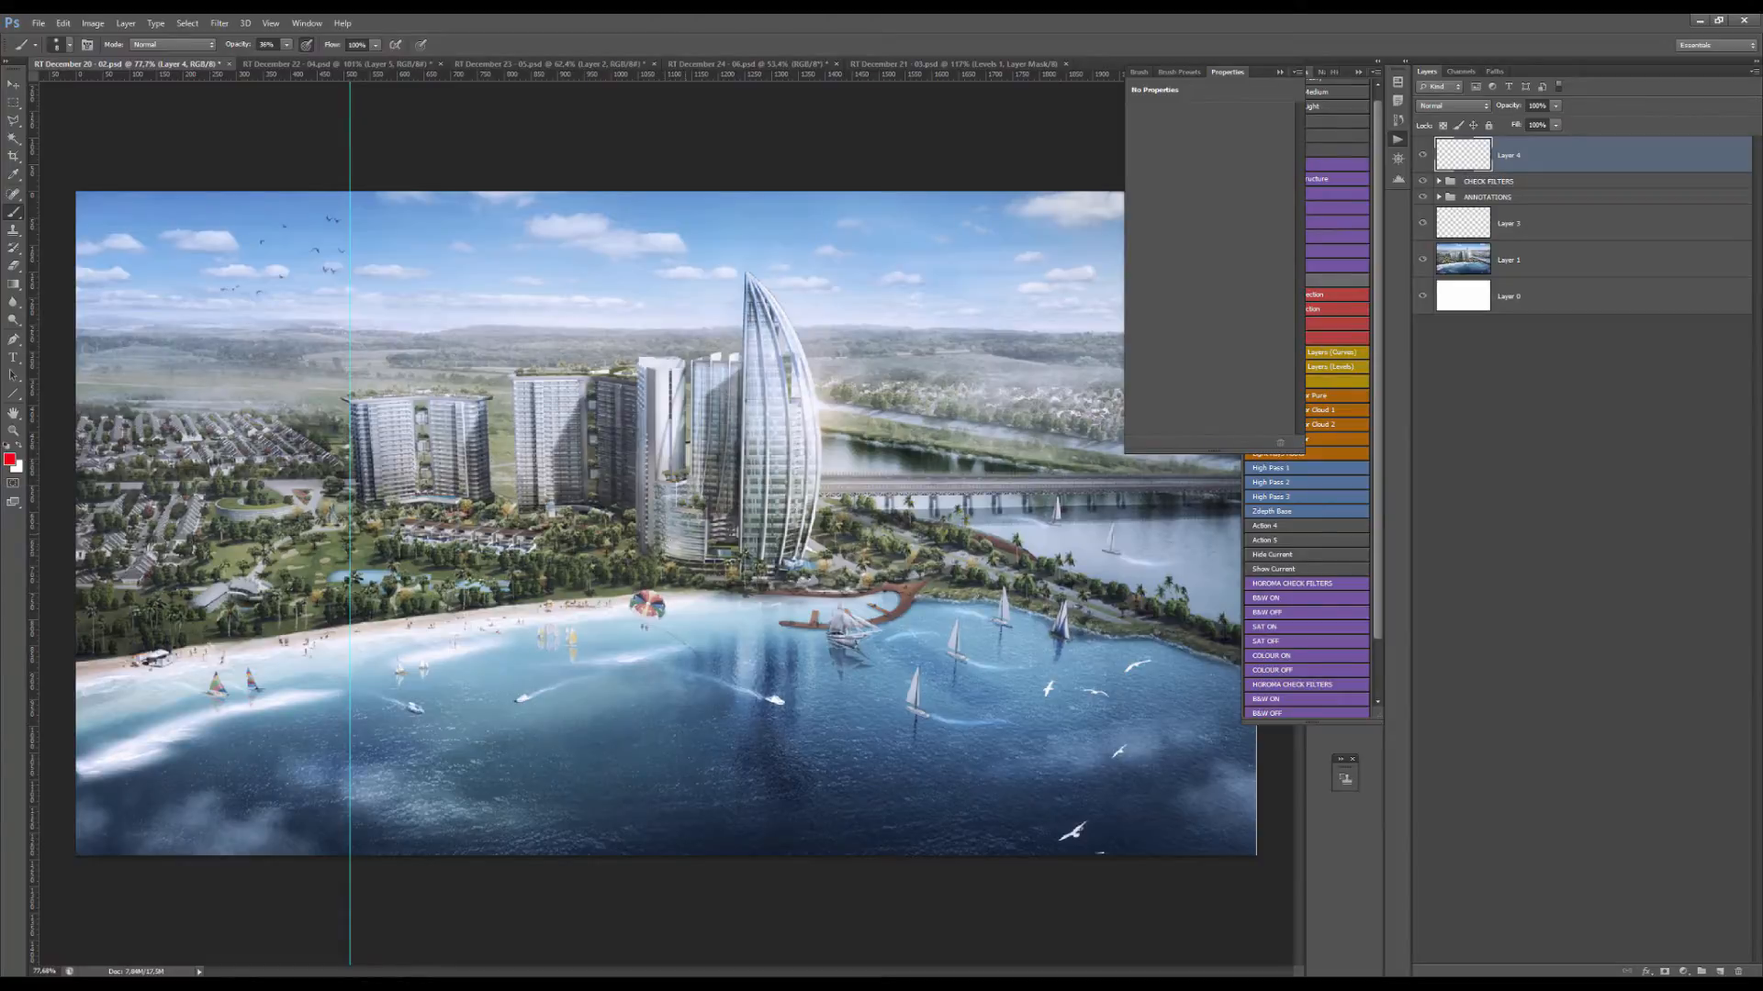
mouse_move(643, 521)
left_mouse_down()
mouse_move(739, 521)
mouse_move(553, 500)
mouse_move(633, 505)
left_mouse_up()
mouse_move(510, 462)
left_mouse_down()
mouse_move(500, 489)
mouse_move(613, 486)
left_mouse_up()
scroll(495, 473, "down", 5)
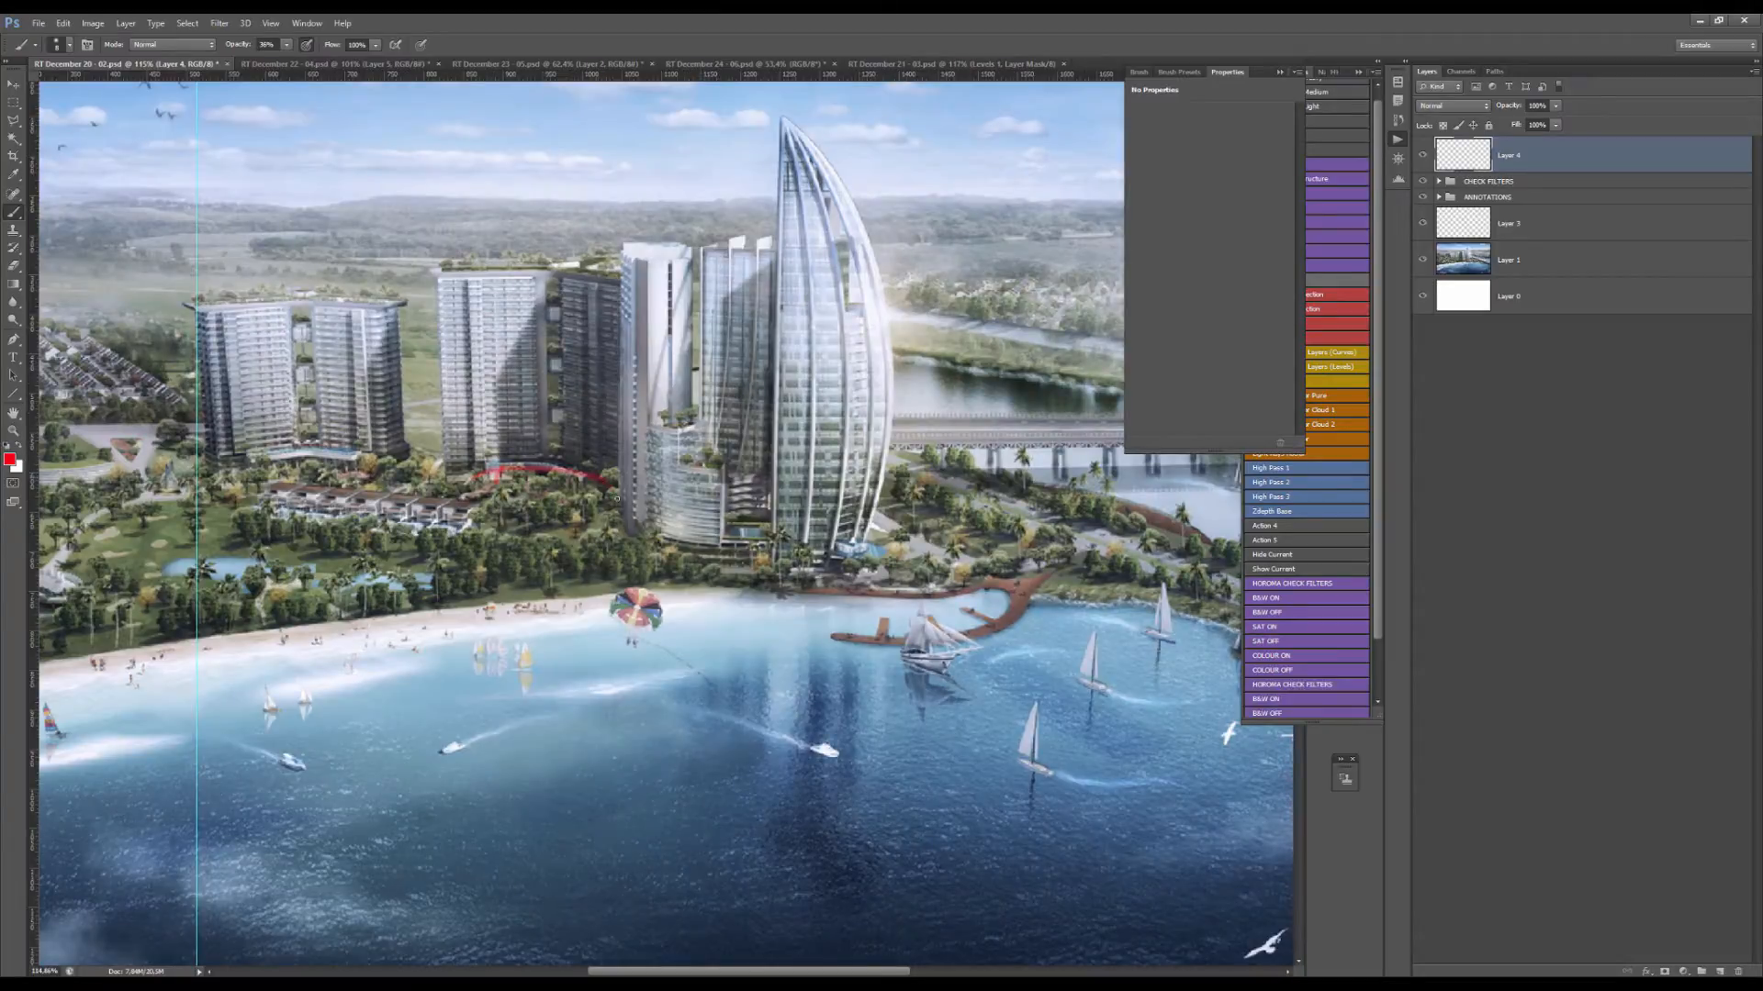
left_click_drag(464, 540, 484, 472)
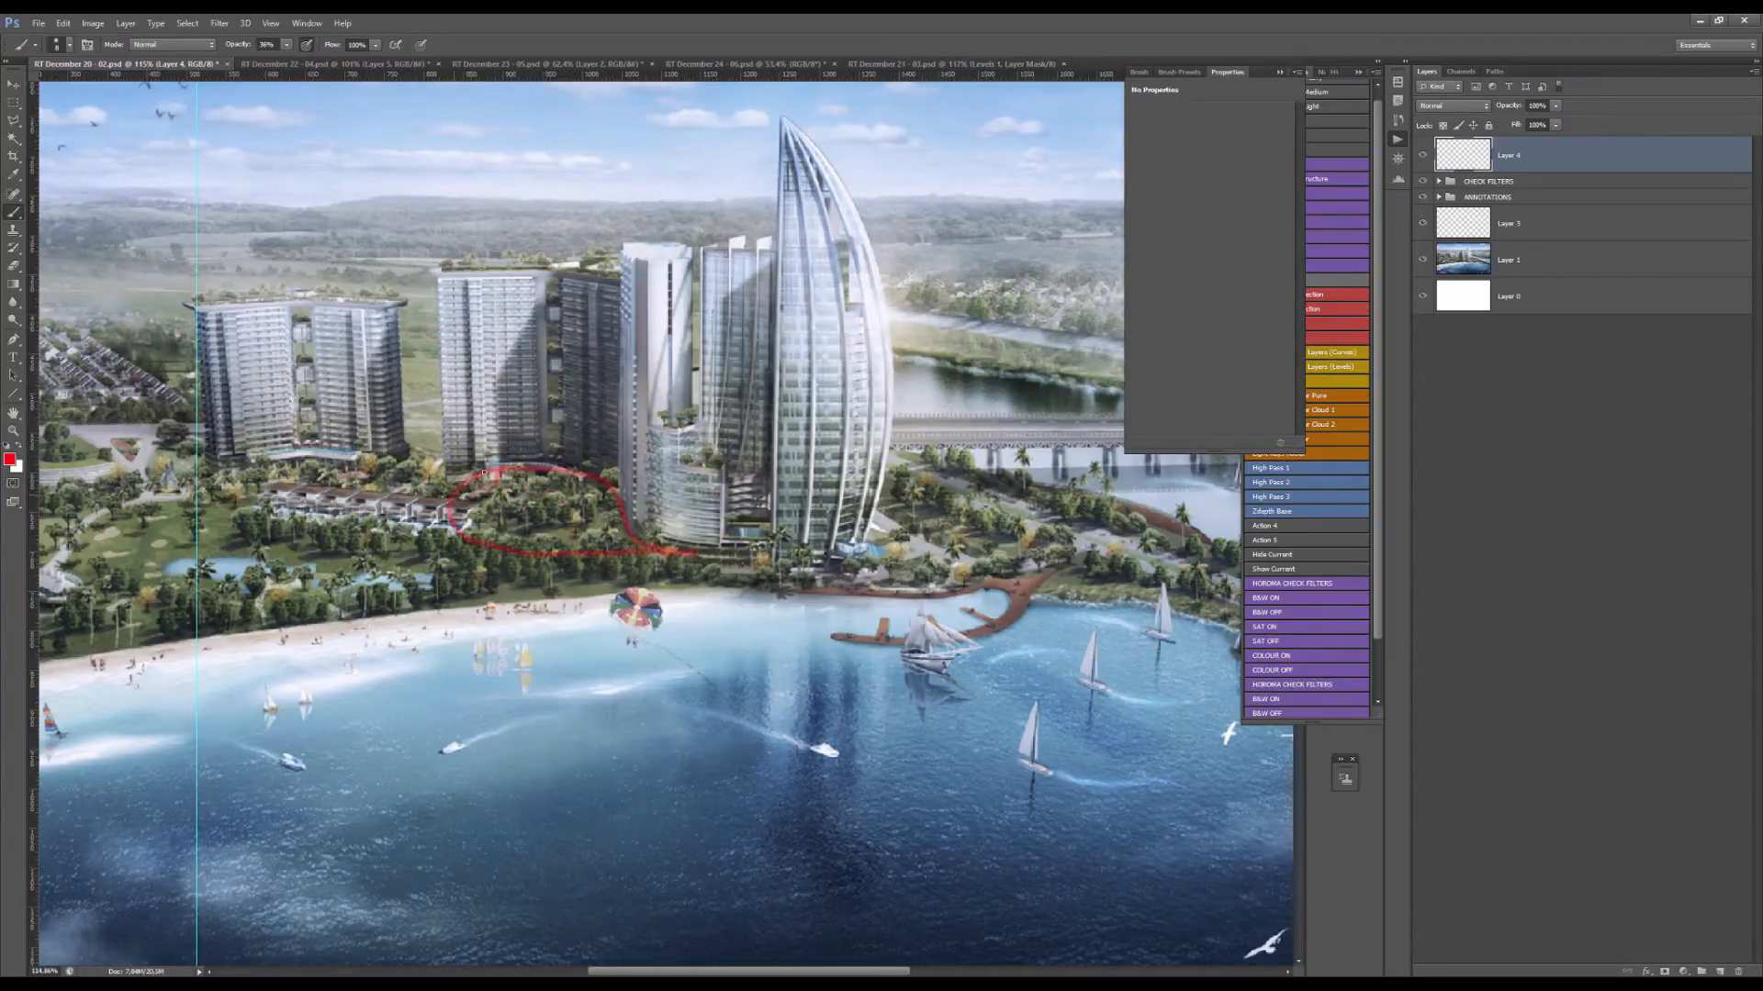
mouse_move(567, 267)
left_mouse_down()
mouse_move(491, 376)
mouse_move(500, 451)
mouse_move(516, 412)
mouse_move(489, 521)
mouse_move(607, 552)
left_mouse_up()
mouse_move(487, 503)
left_mouse_down()
mouse_move(591, 493)
mouse_move(604, 525)
mouse_move(540, 462)
mouse_move(506, 549)
mouse_move(600, 500)
mouse_move(573, 463)
left_mouse_up()
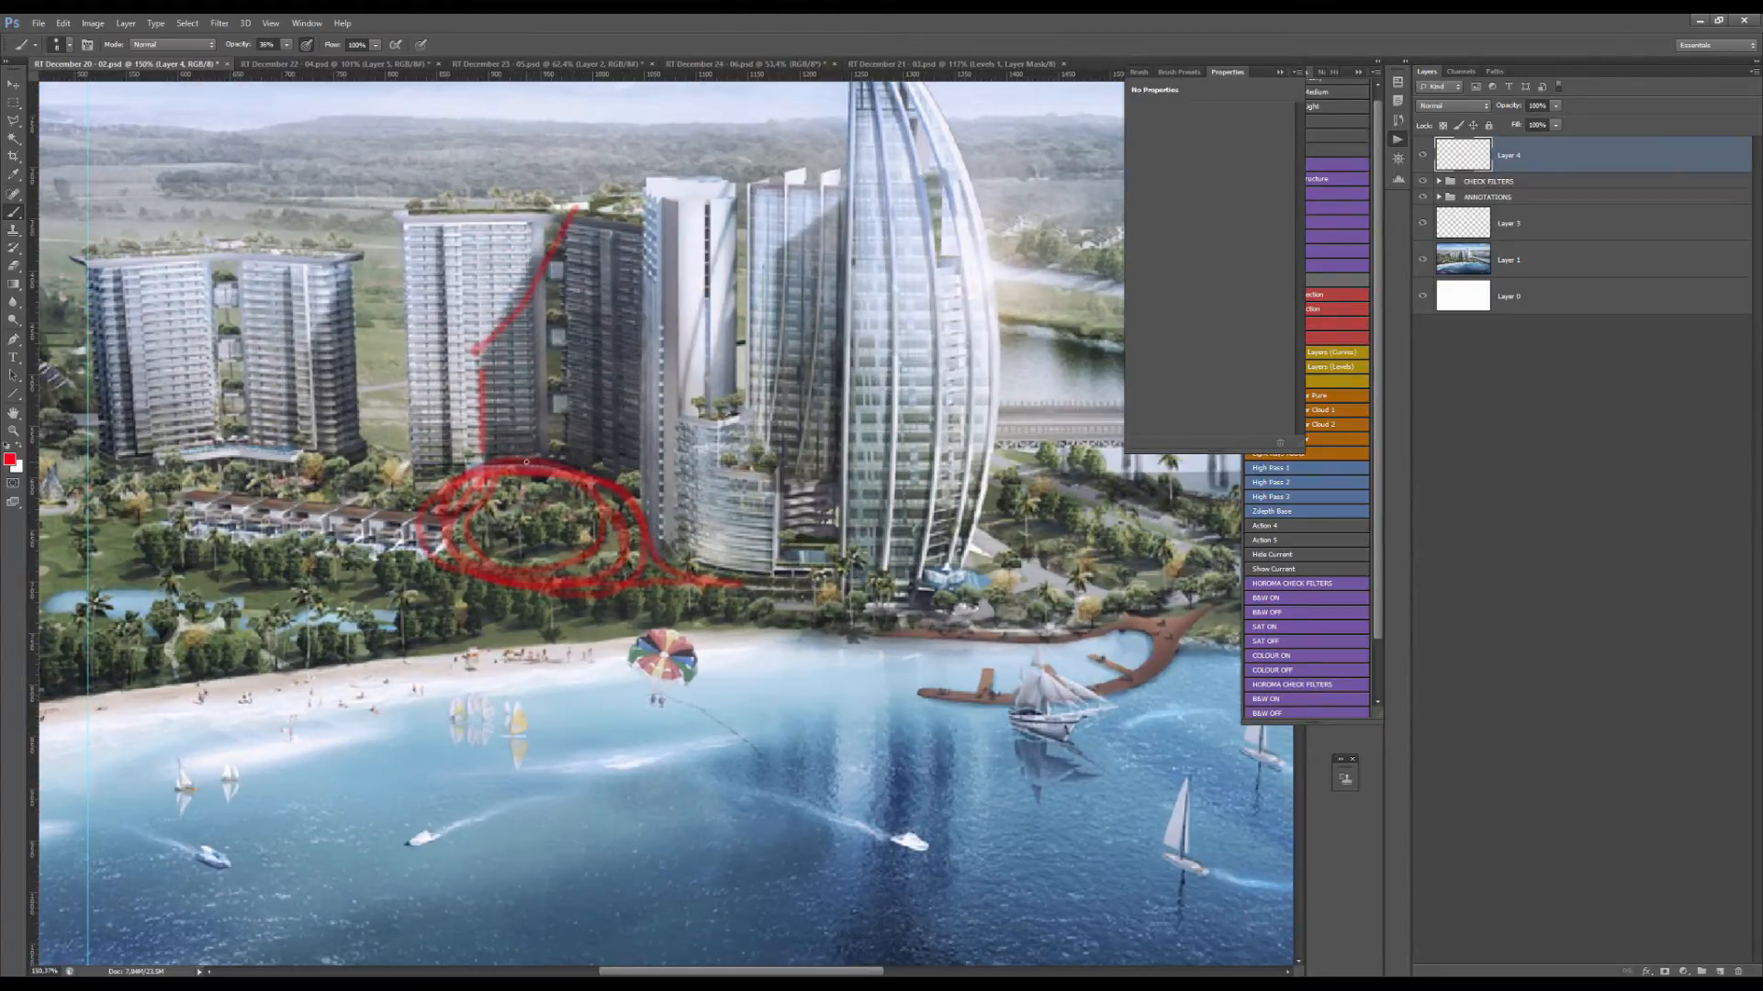
Clear all red markings around the planted area and the middle towers from the layer.
scroll(526, 462, "down", 5)
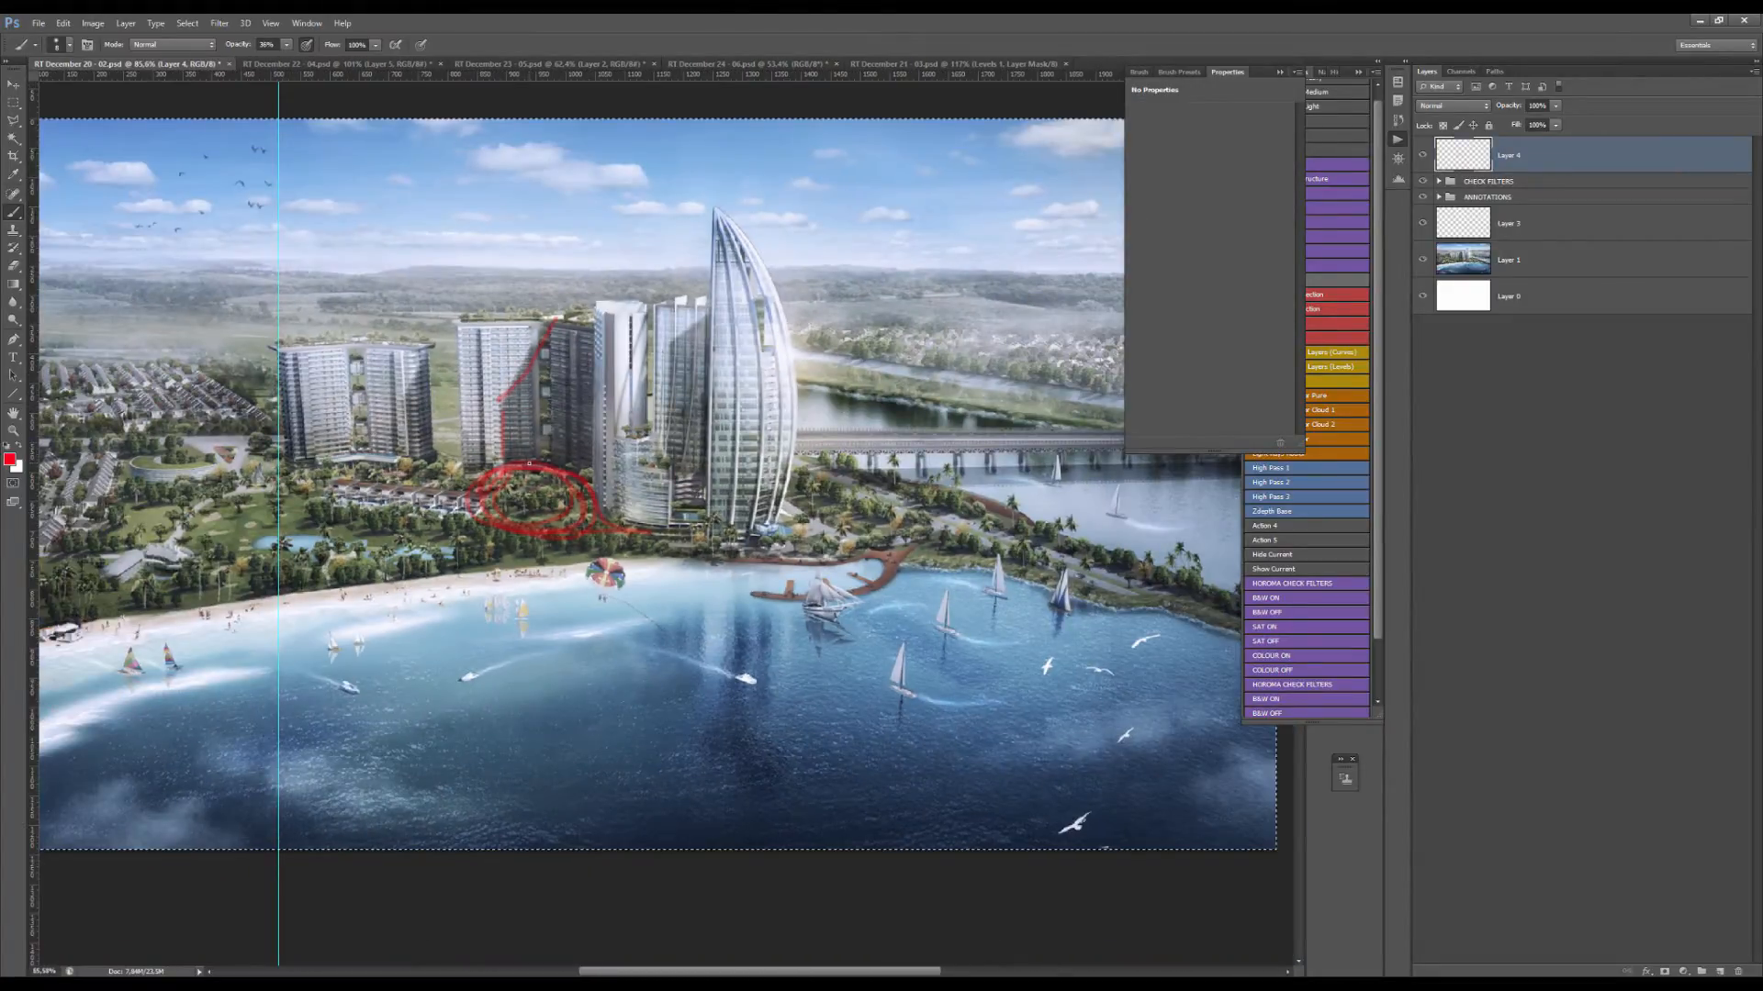
key("Delete")
scroll(528, 462, "down", 2)
scroll(598, 521, "up", 3)
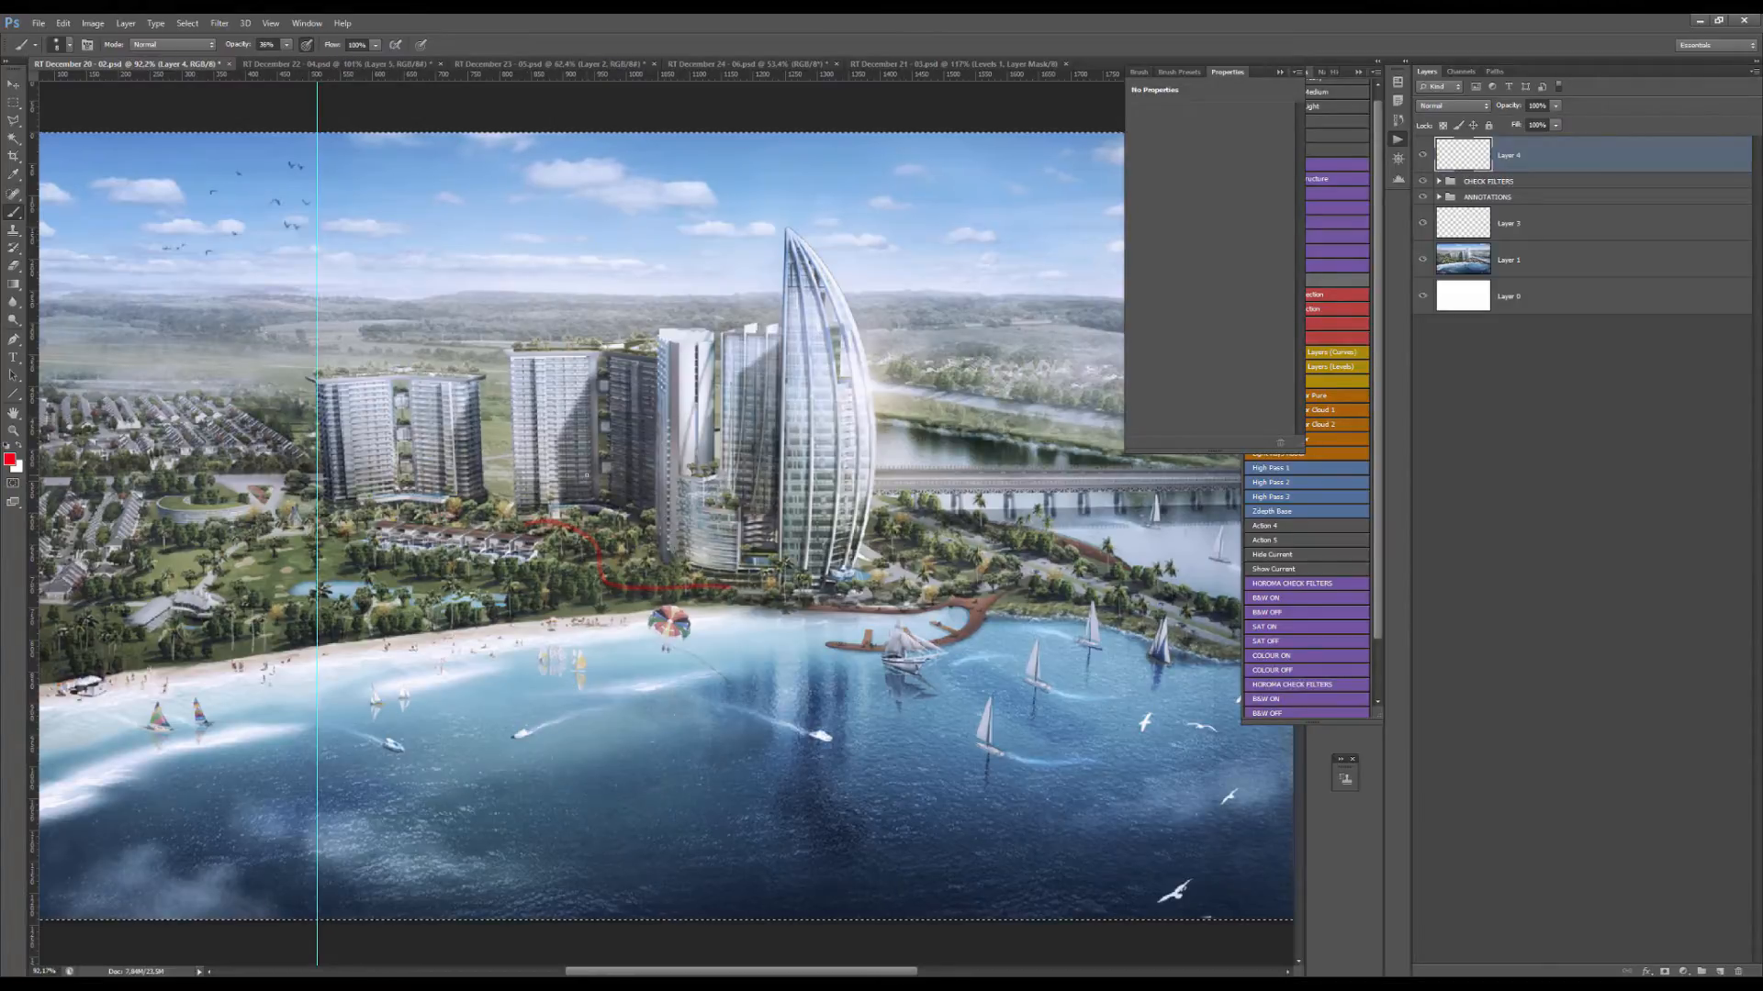
key("Delete")
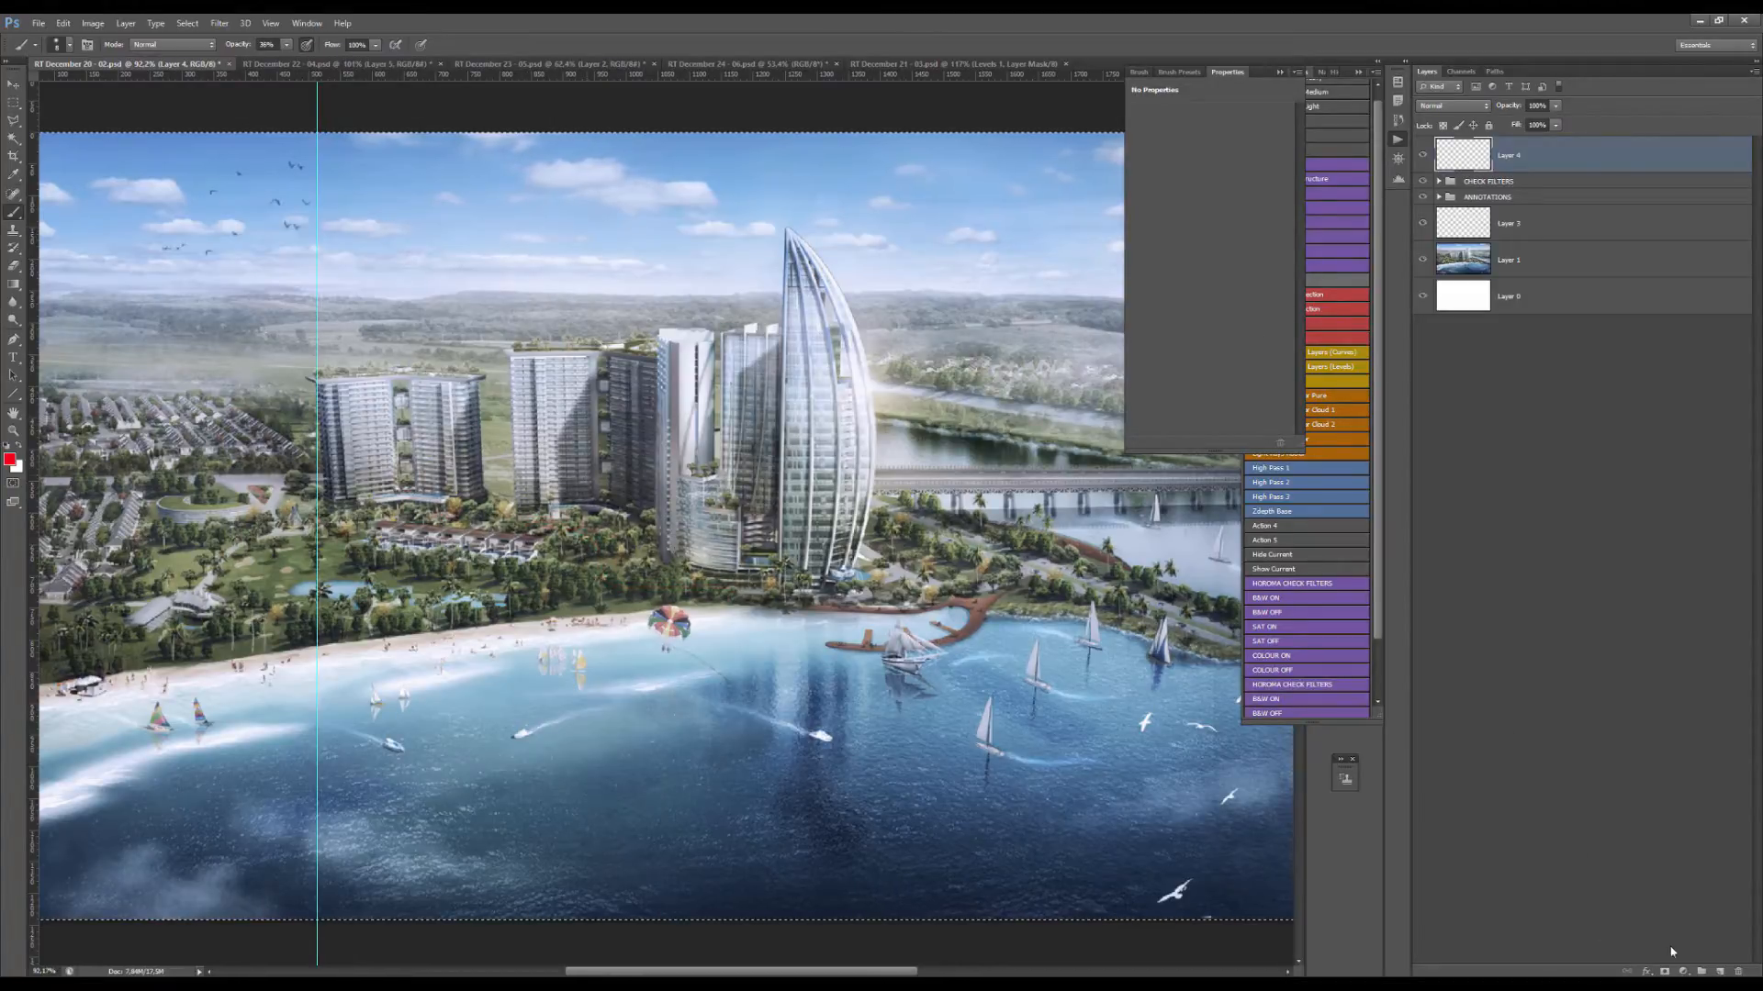
Add a Levels adjustment layer with darker midtones and reduced output white, and invert its mask to black.
left_click(1683, 972)
left_click(1669, 736)
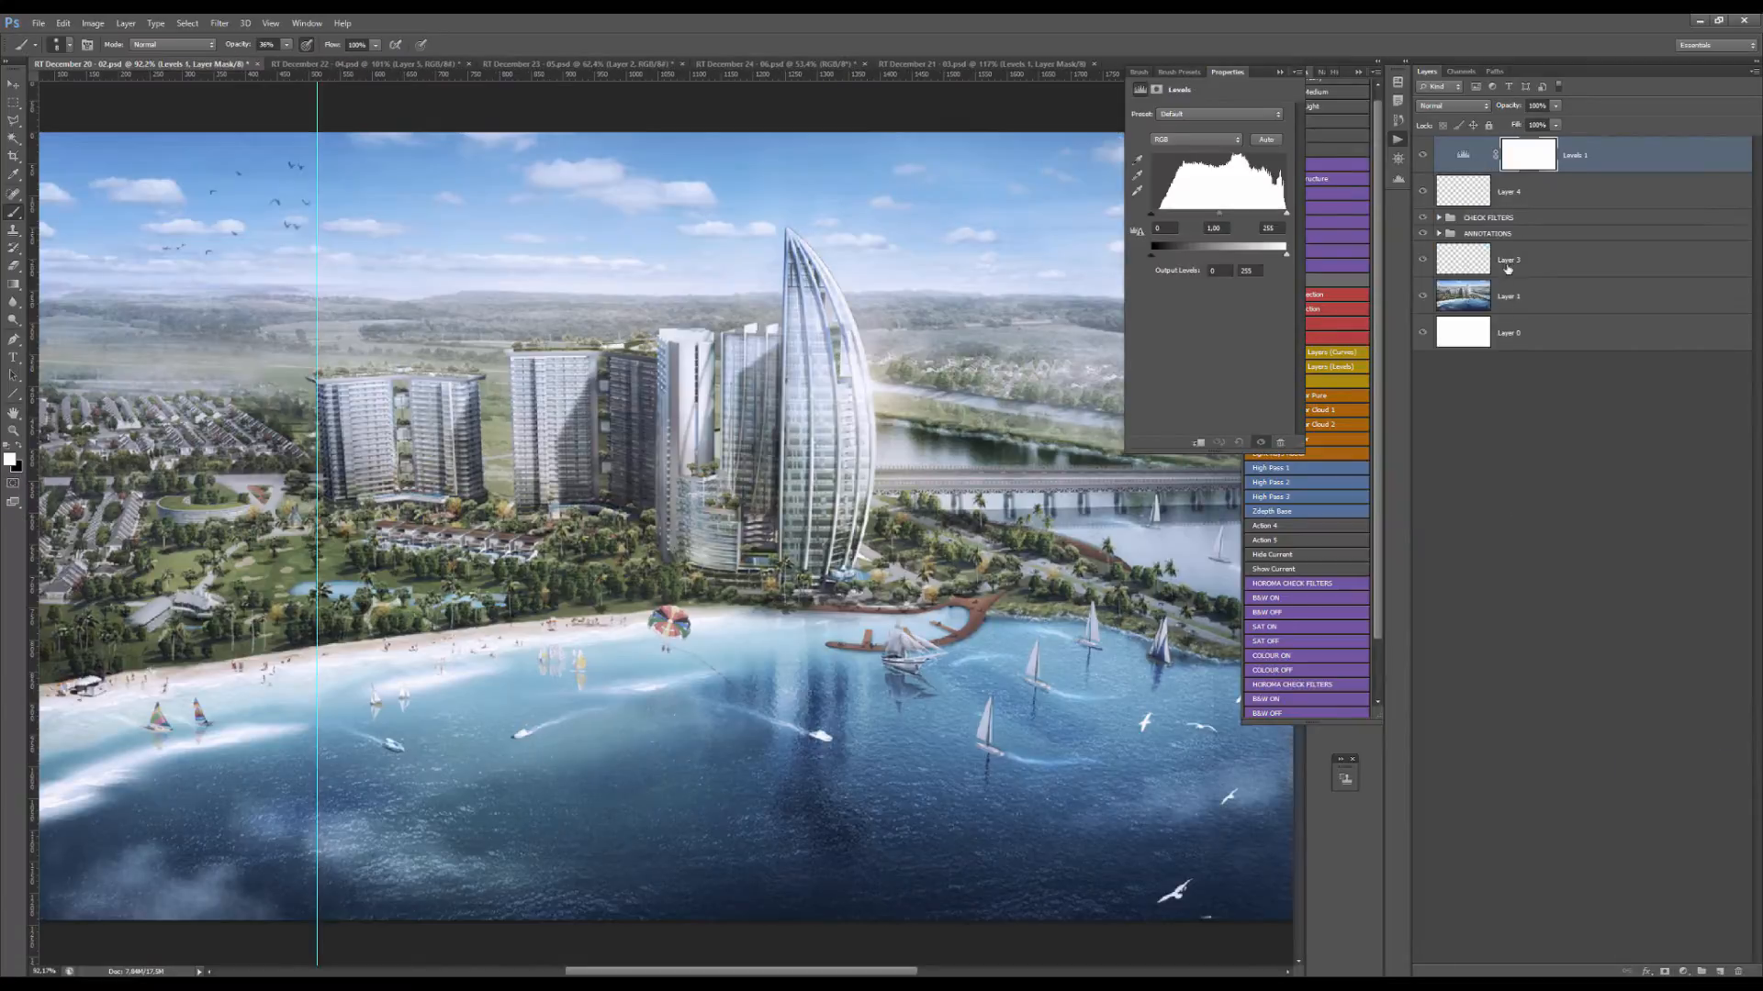
left_click_drag(1283, 255, 1262, 258)
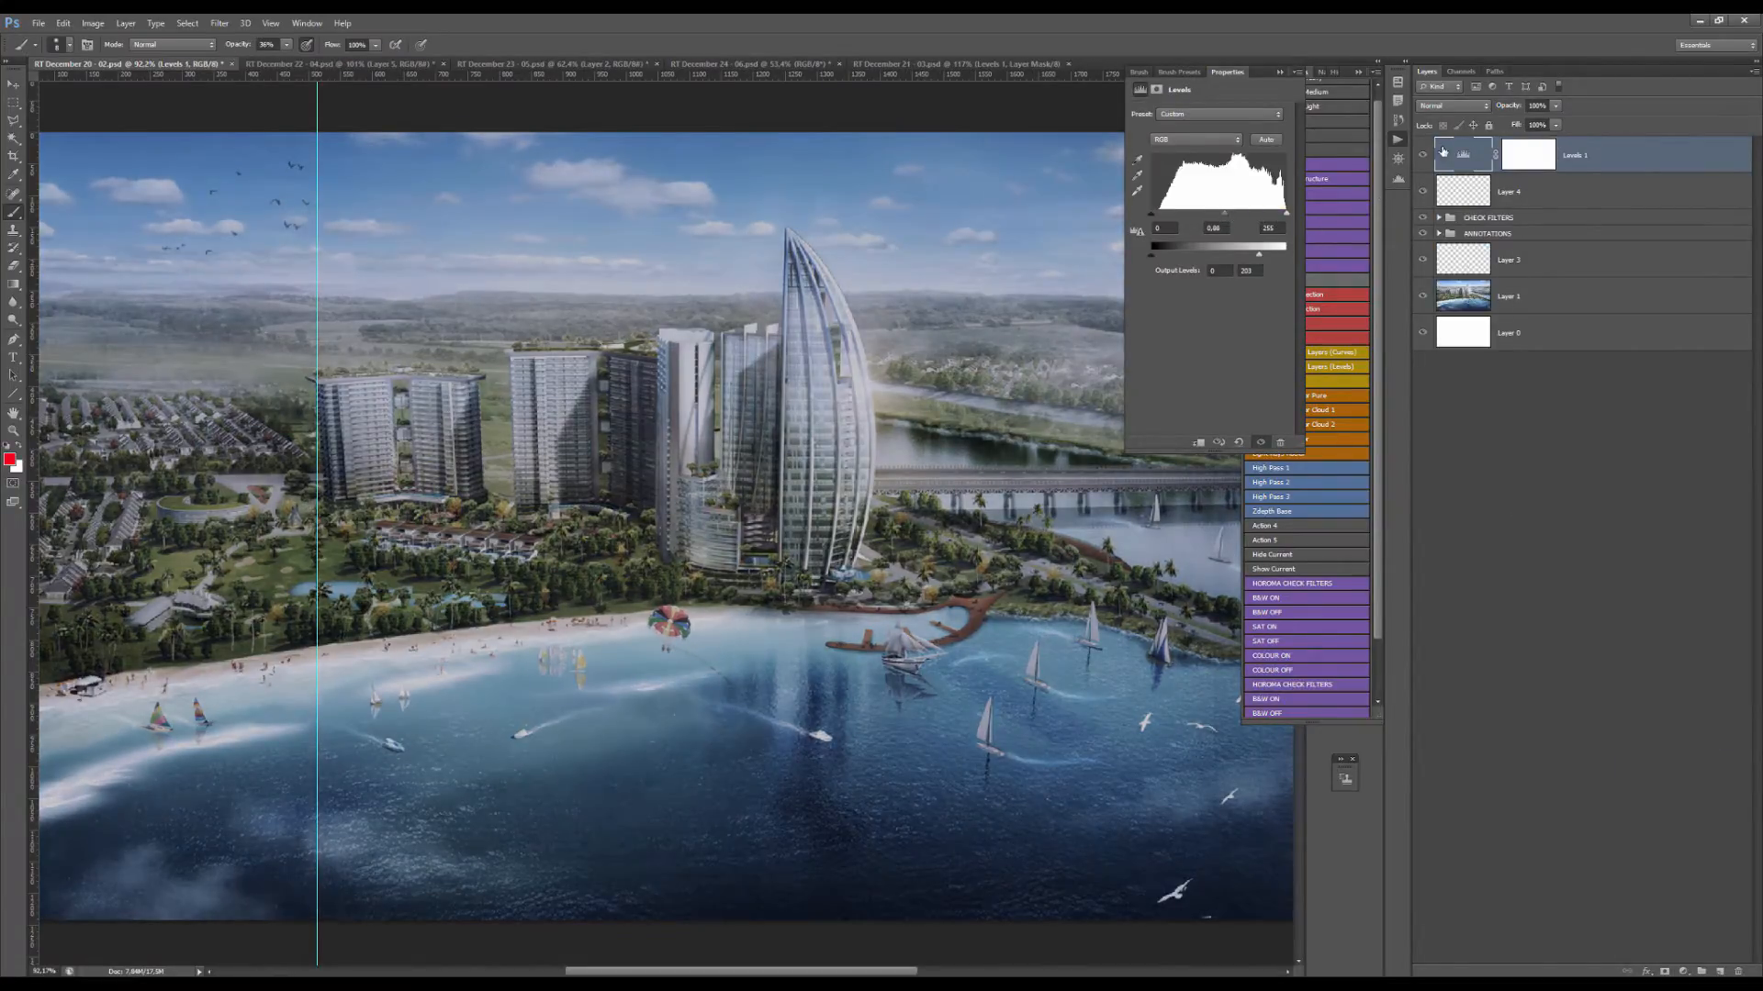
left_click(1528, 155)
key("ctrl+i")
scroll(571, 534, "up", 3)
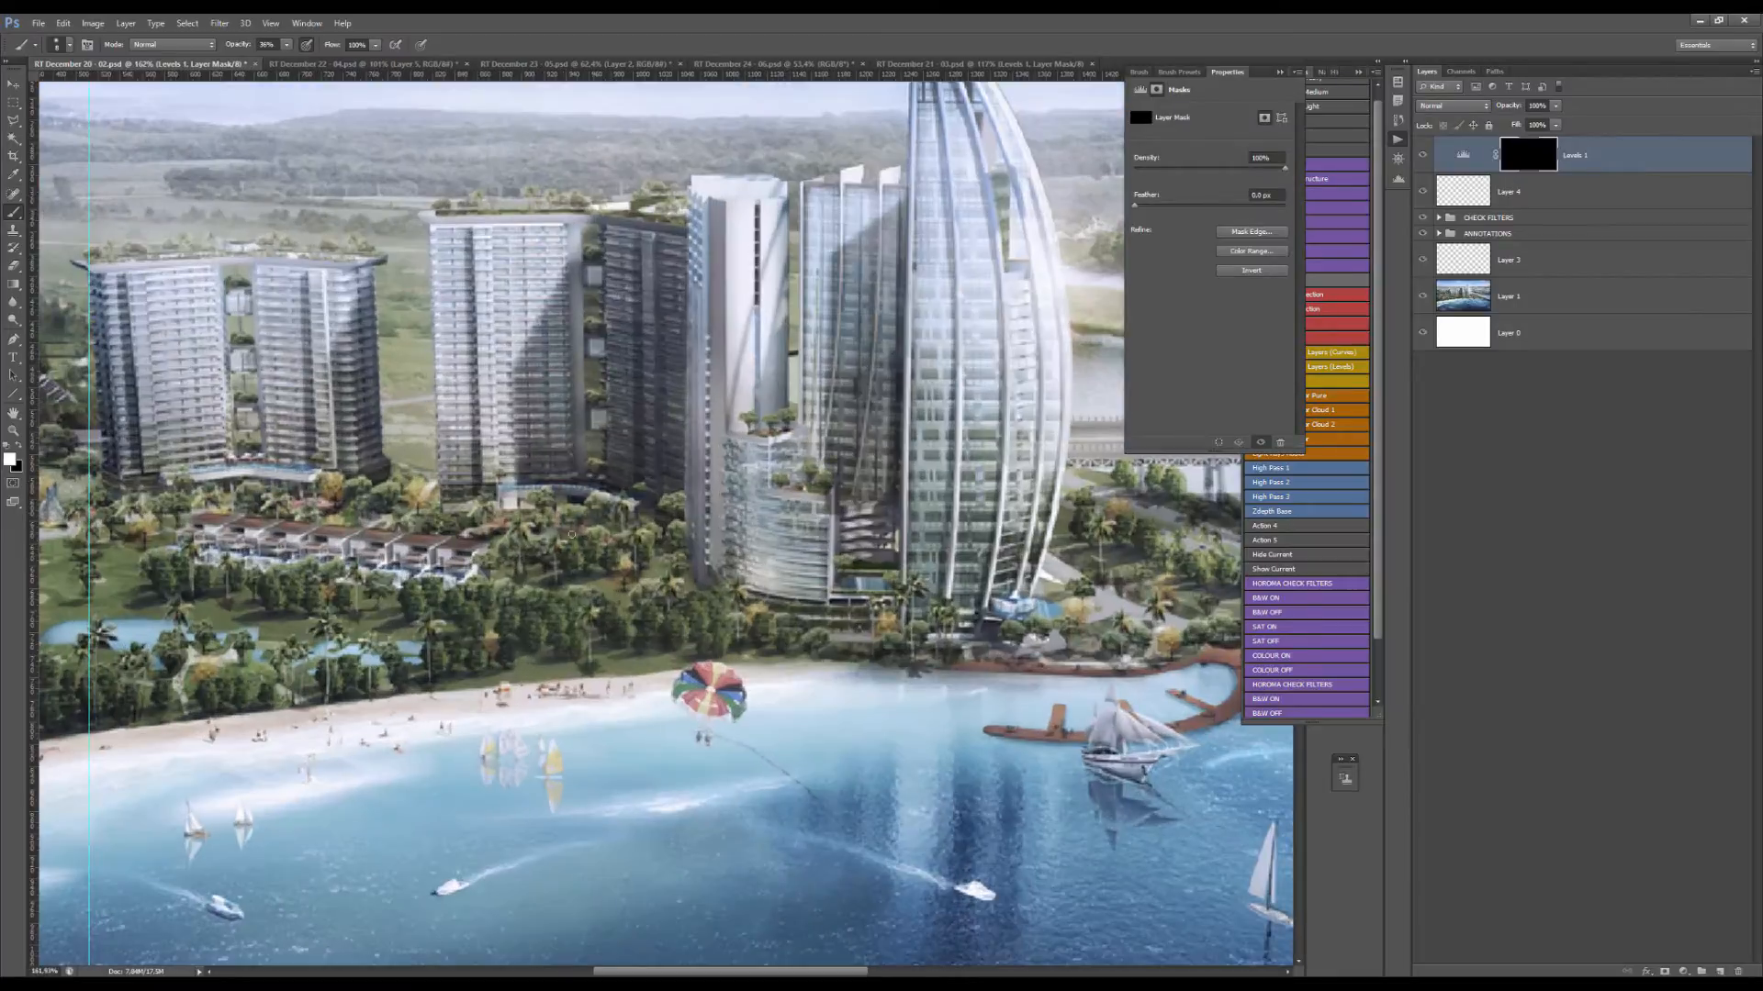
Paint the Levels mask white over the planted area below the middle towers, and darken the midtones and output white further.
left_click_drag(571, 535, 624, 534)
mouse_move(567, 522)
left_mouse_down()
mouse_move(606, 531)
mouse_move(527, 537)
mouse_move(642, 542)
mouse_move(683, 566)
mouse_move(610, 538)
mouse_move(625, 528)
mouse_move(463, 515)
mouse_move(579, 521)
mouse_move(580, 538)
mouse_move(358, 548)
mouse_move(730, 589)
mouse_move(358, 537)
mouse_move(591, 566)
left_mouse_up()
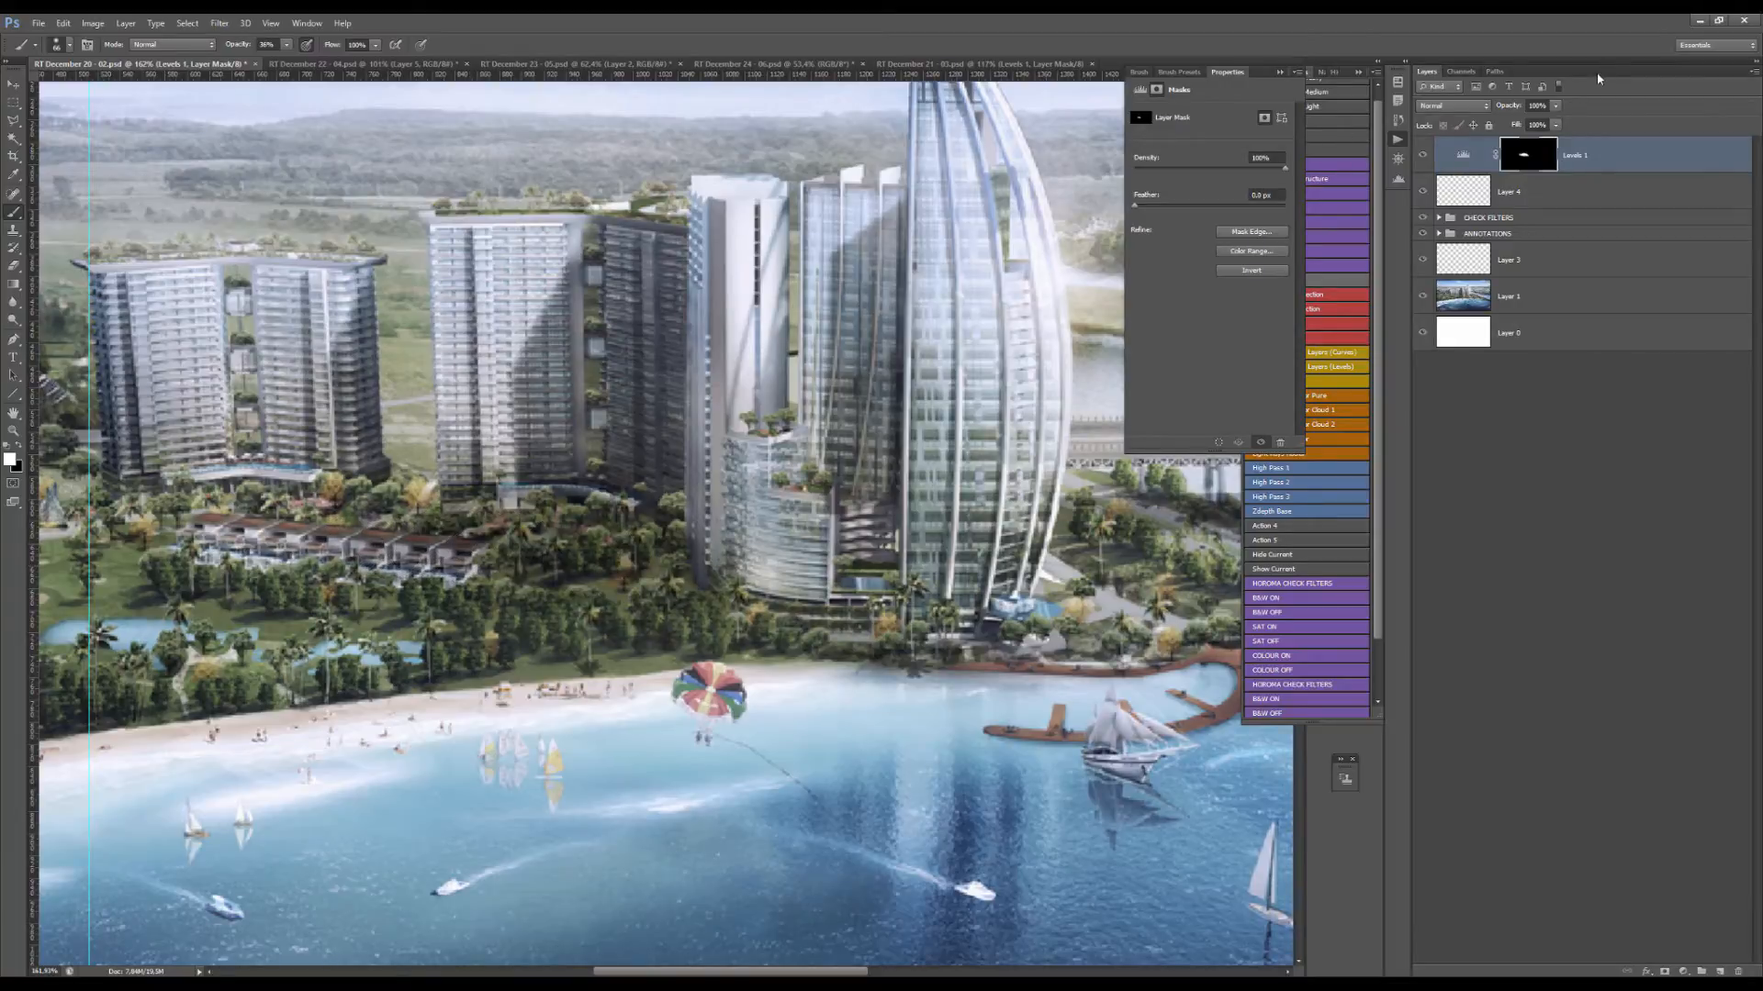
left_click(1464, 156)
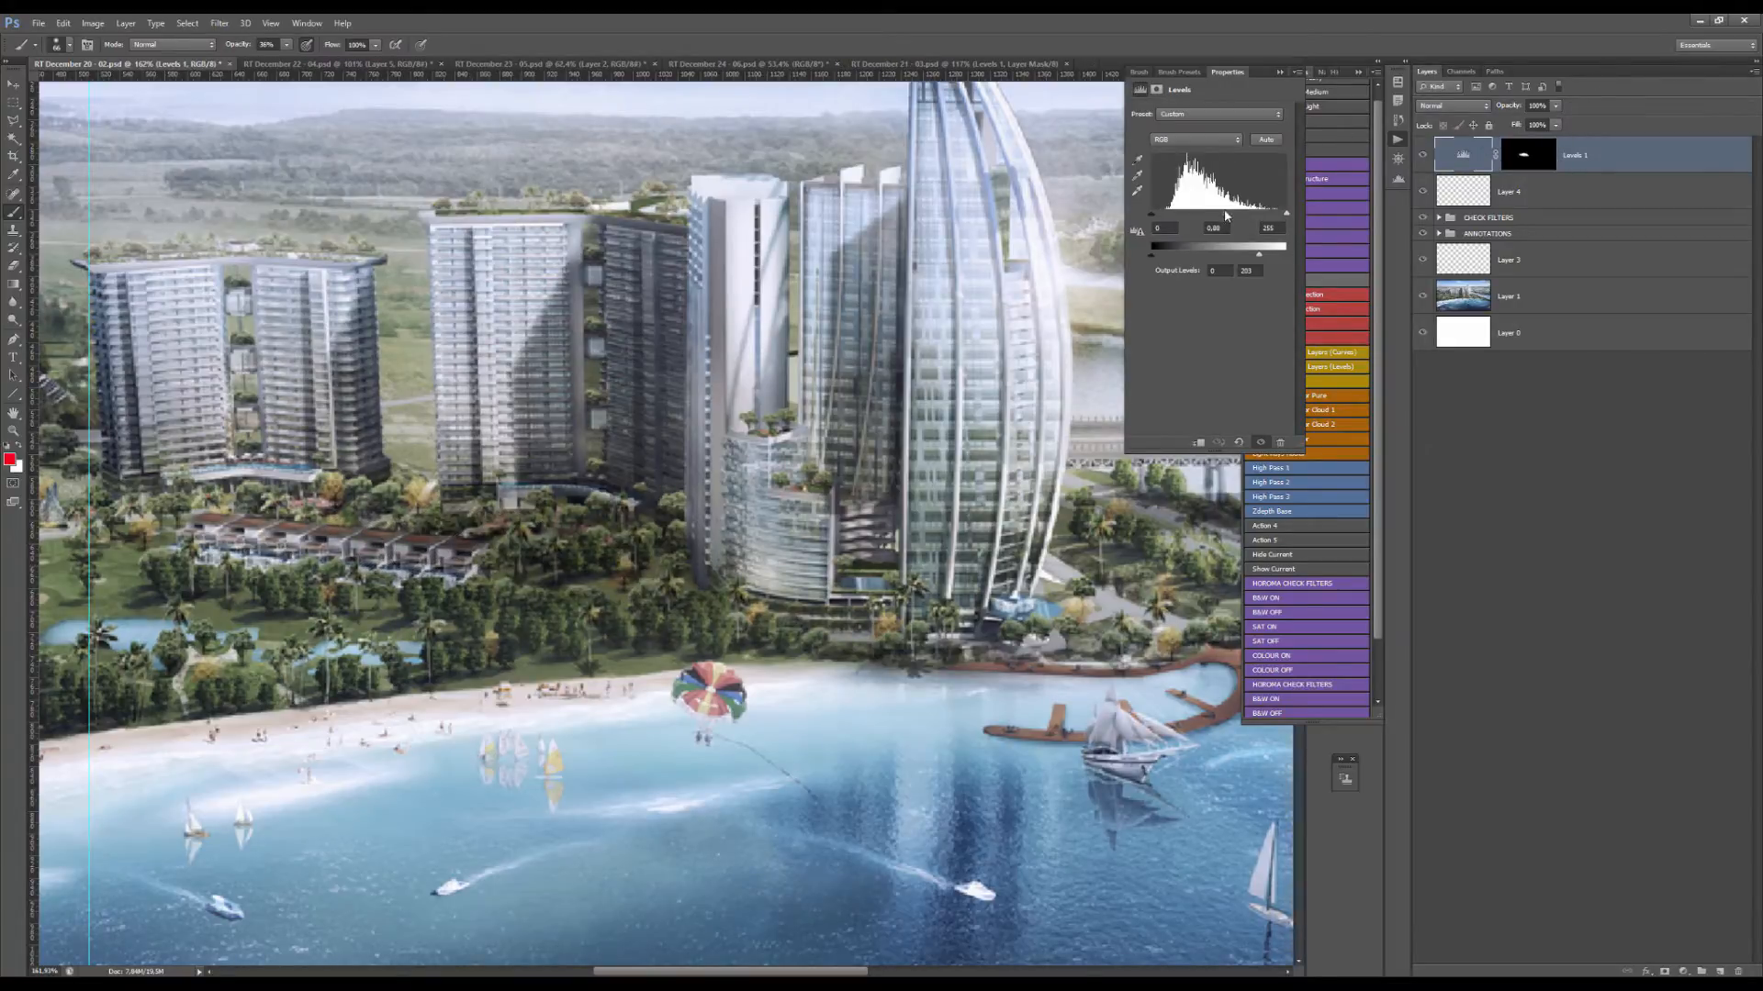
left_click_drag(1227, 215, 1238, 215)
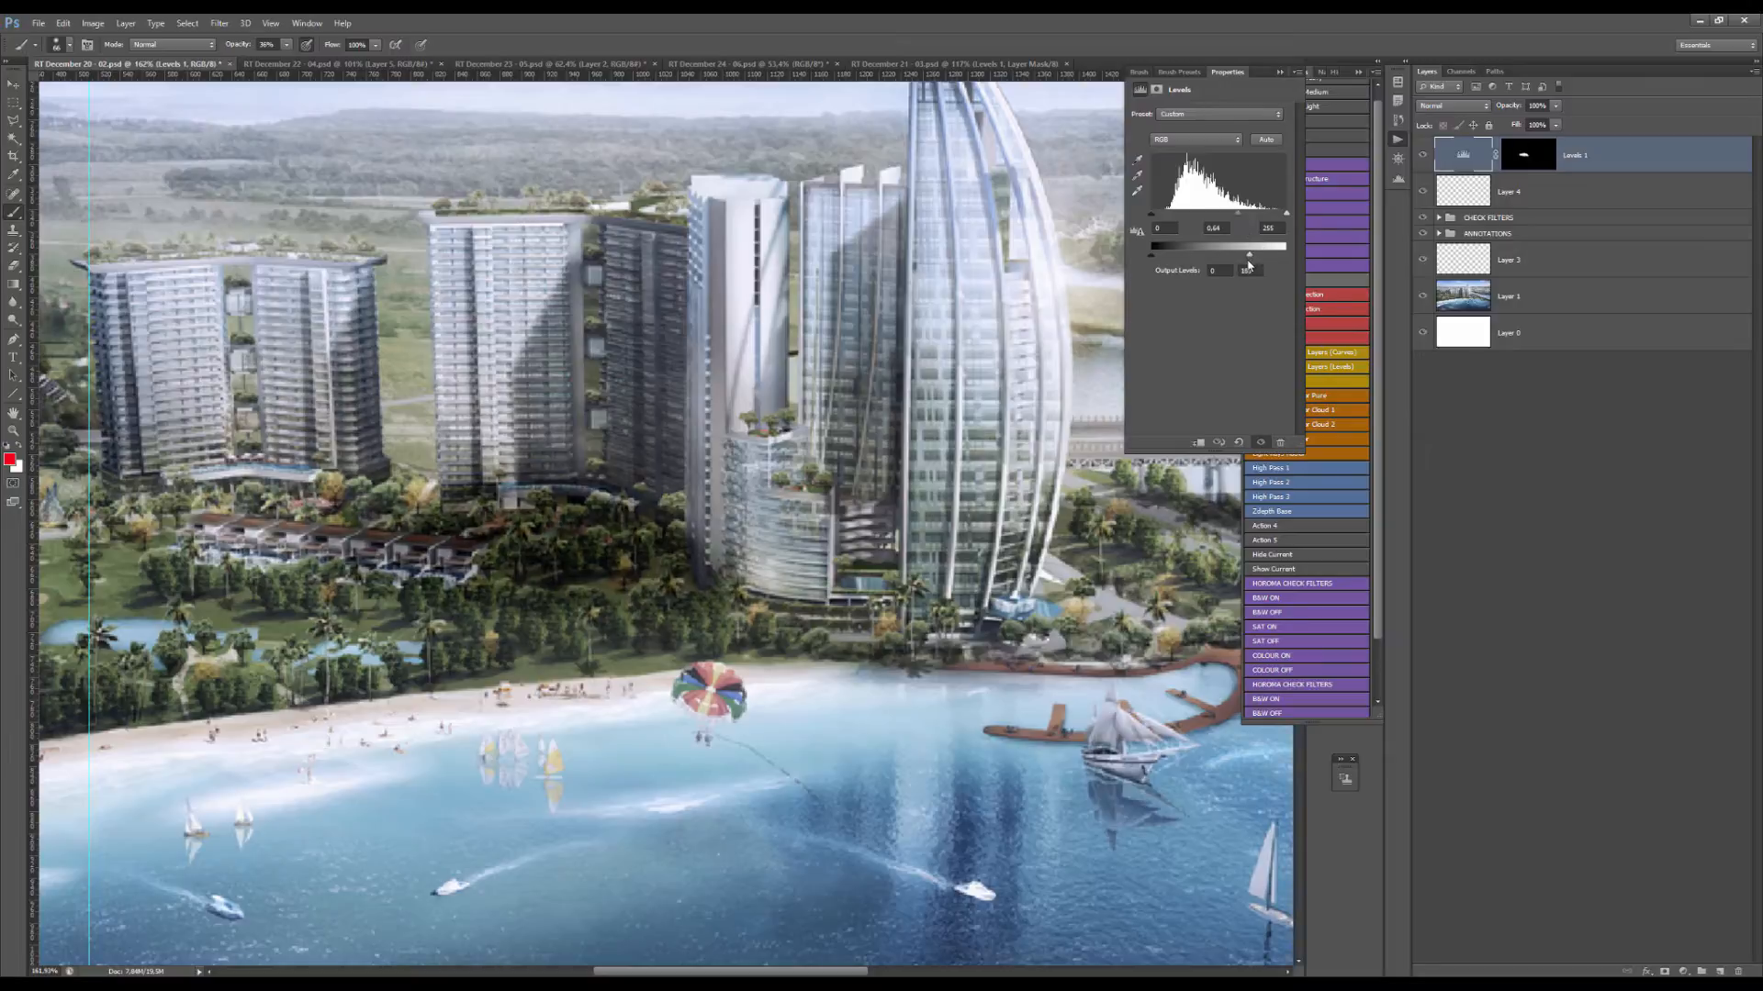
Add a Hue/Saturation layer using a copy of the Levels mask, reduce its saturation slightly and shift its hue towards green.
left_click(1683, 972)
left_click(1671, 801)
left_click_drag(1534, 197, 1528, 156)
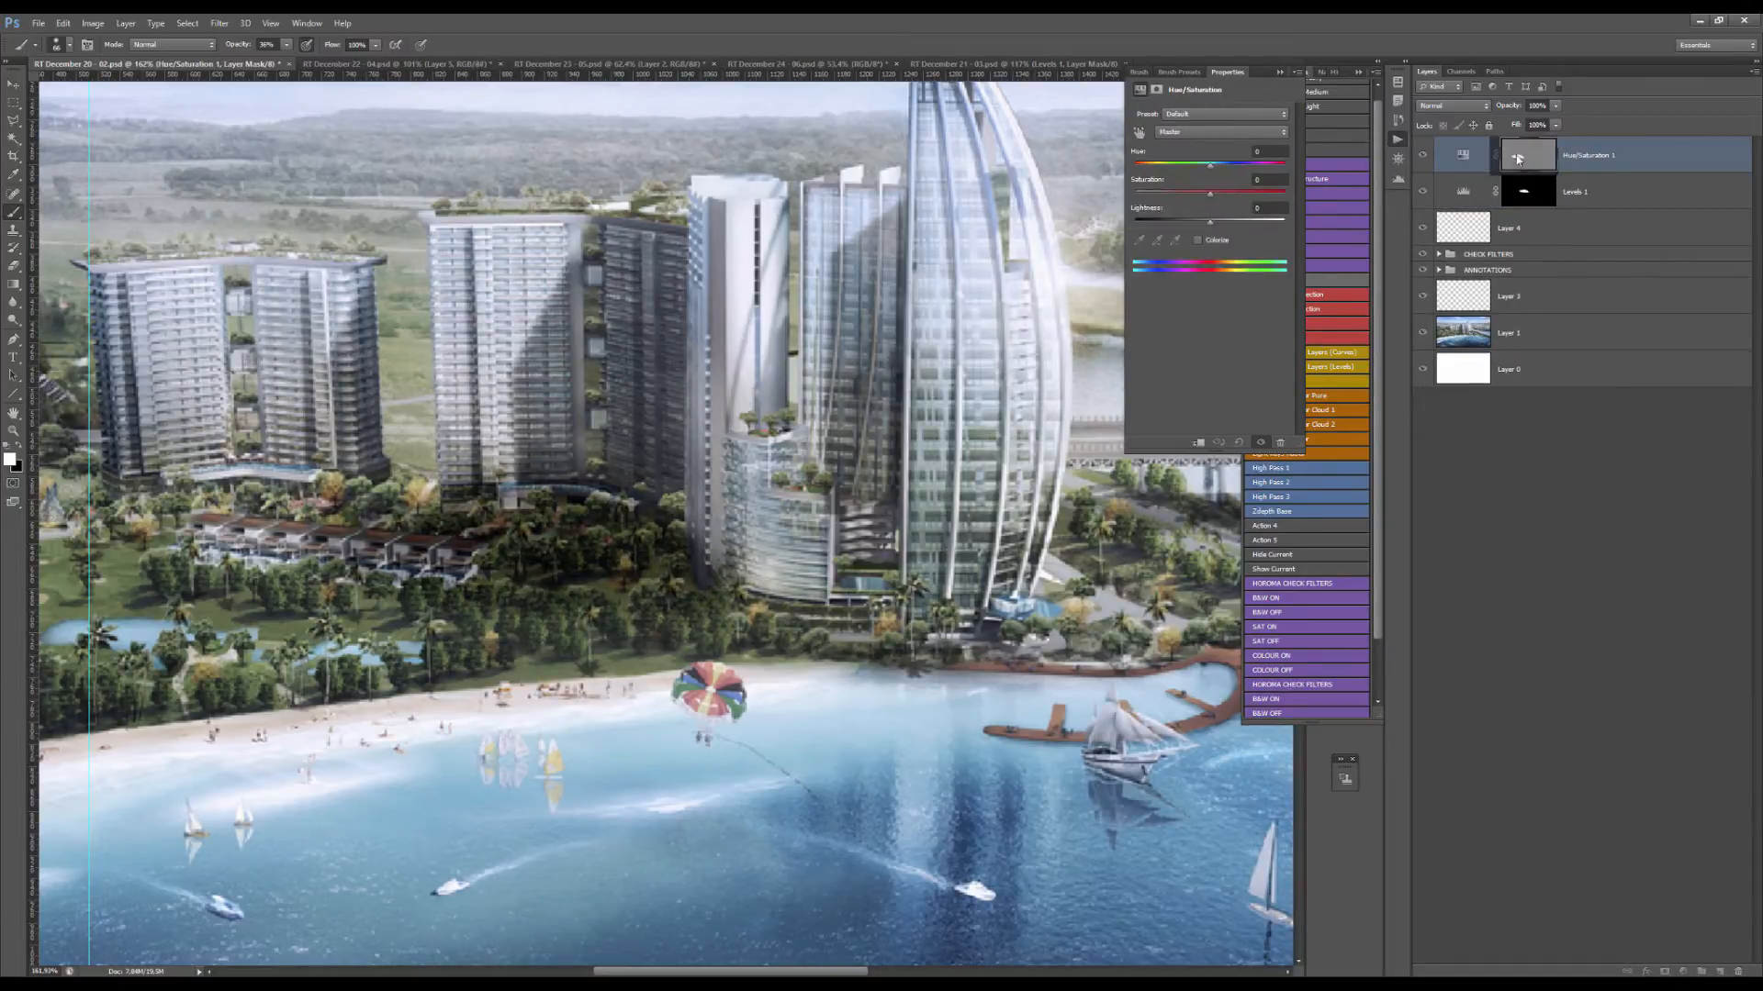
left_click(850, 374)
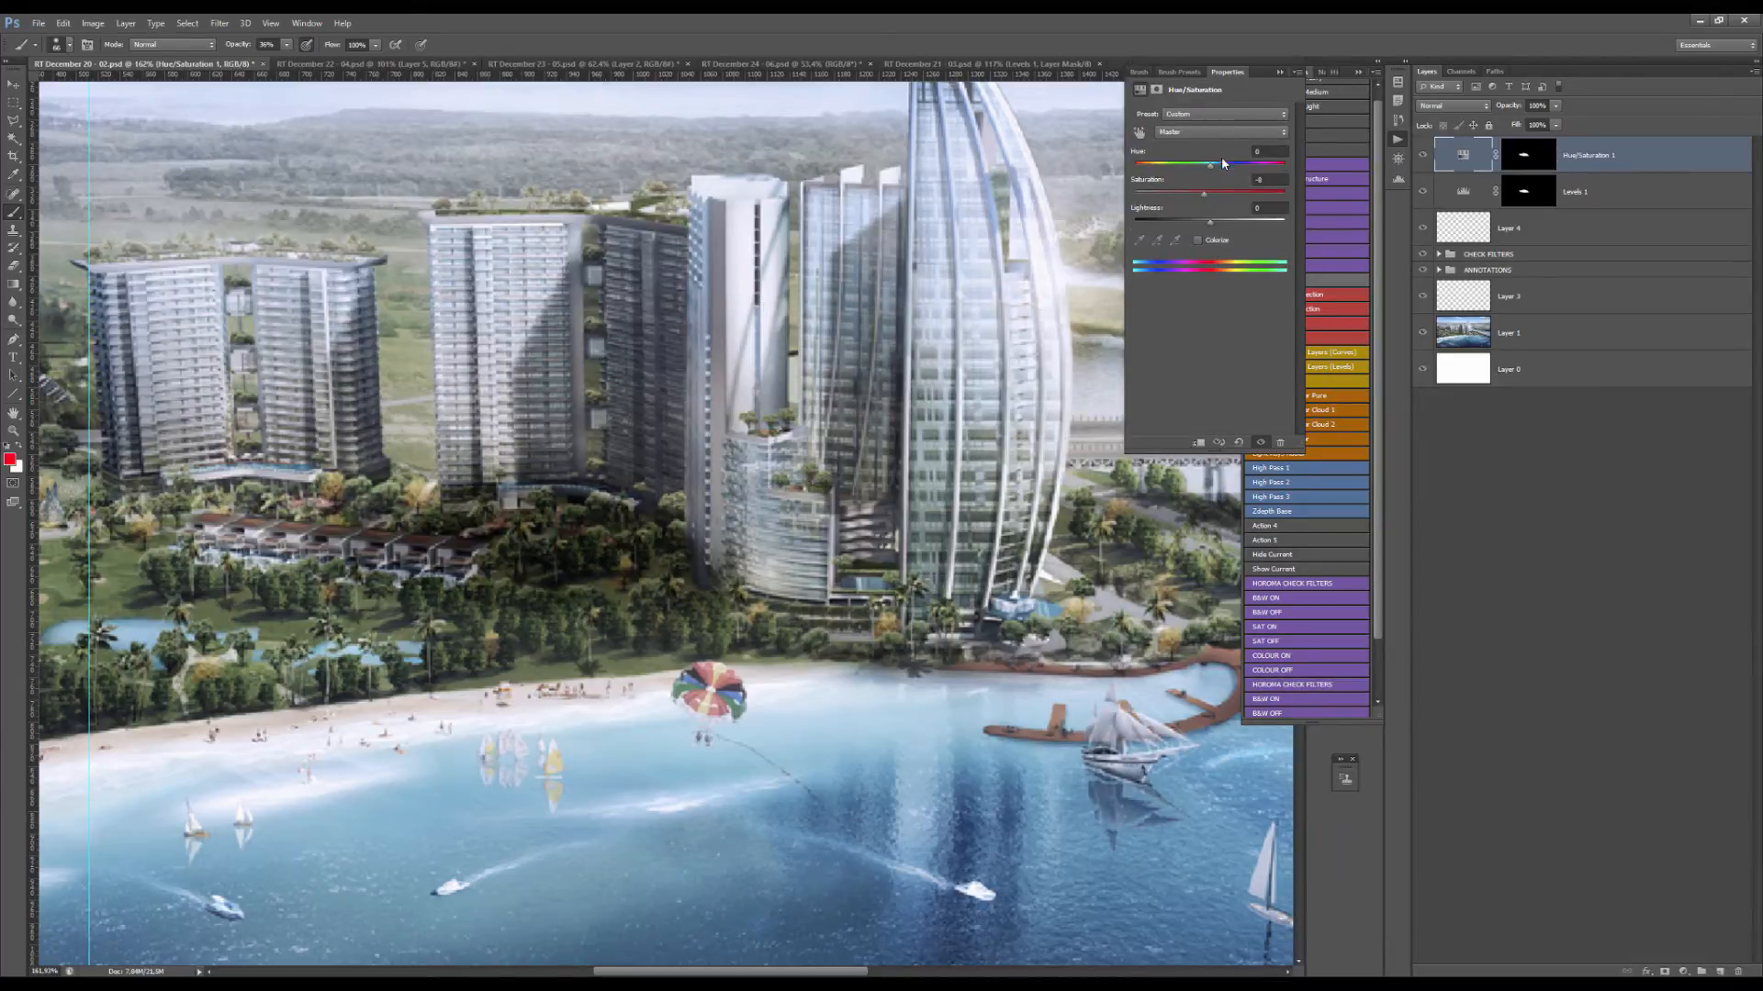
left_click_drag(1214, 171, 1222, 170)
scroll(675, 353, "down", 3)
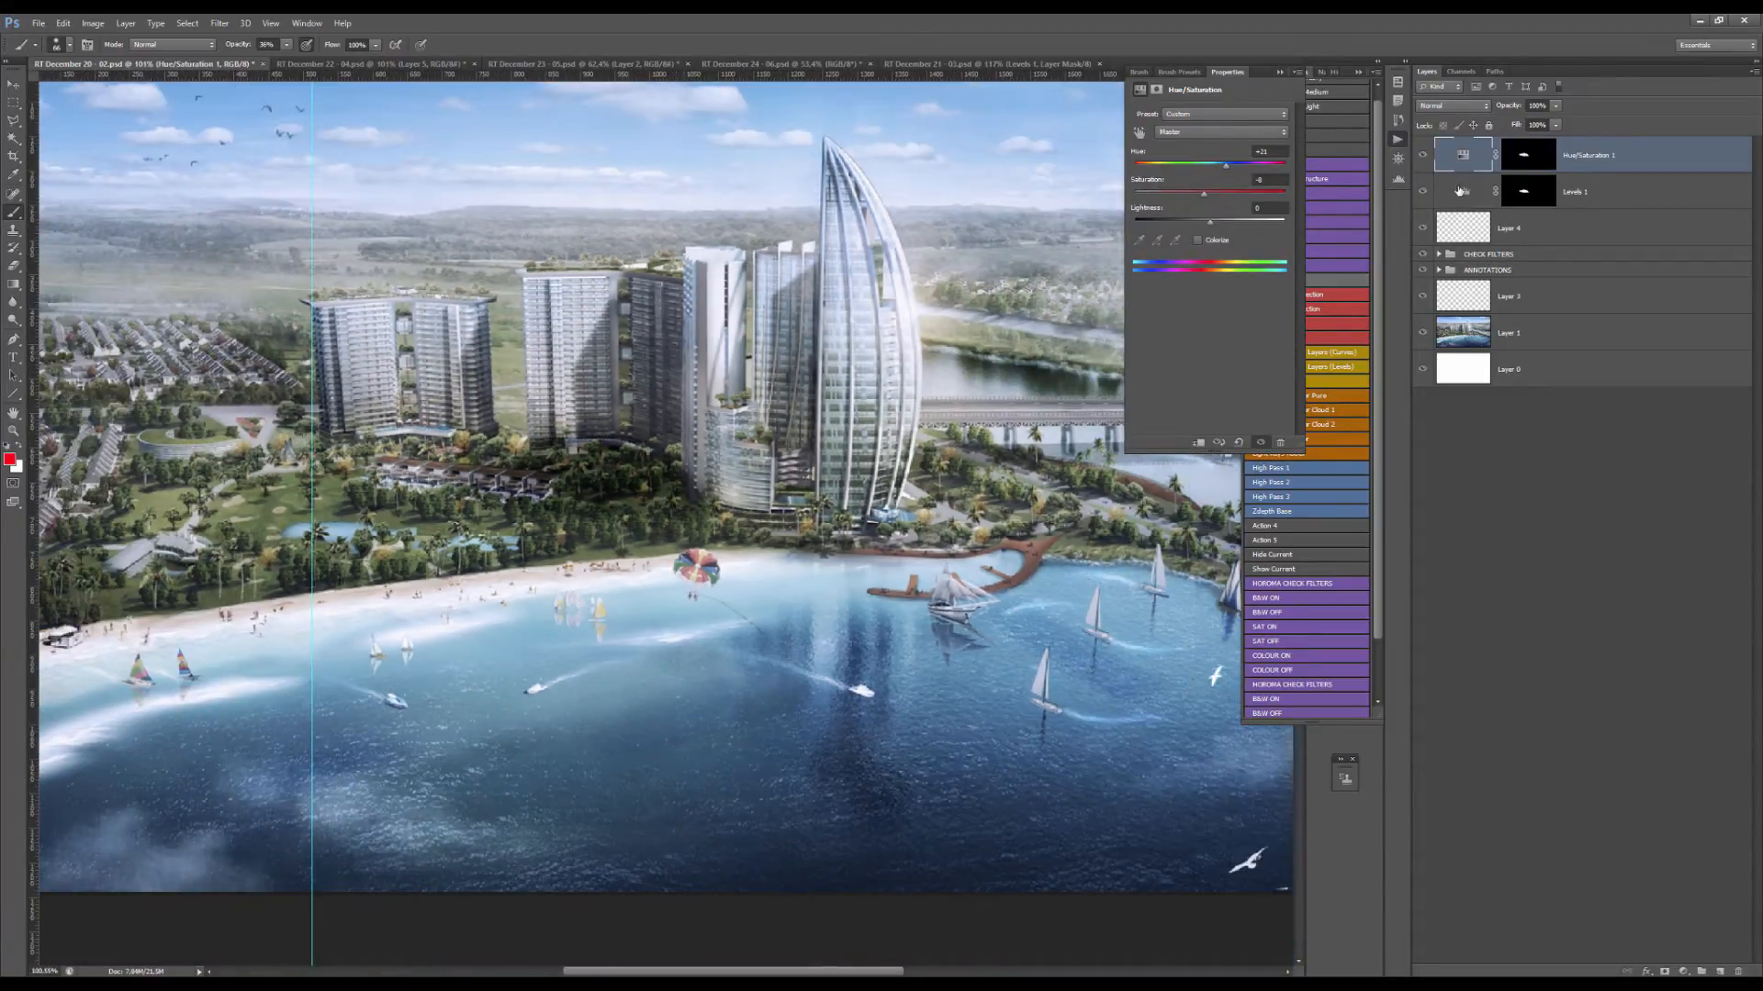
Group the Hue/Saturation and Levels layers, and toggle the group's visibility to compare the image before and after.
left_click(1459, 190, "shift")
key("ctrl+g")
key("g")
scroll(1114, 253, "down", 2)
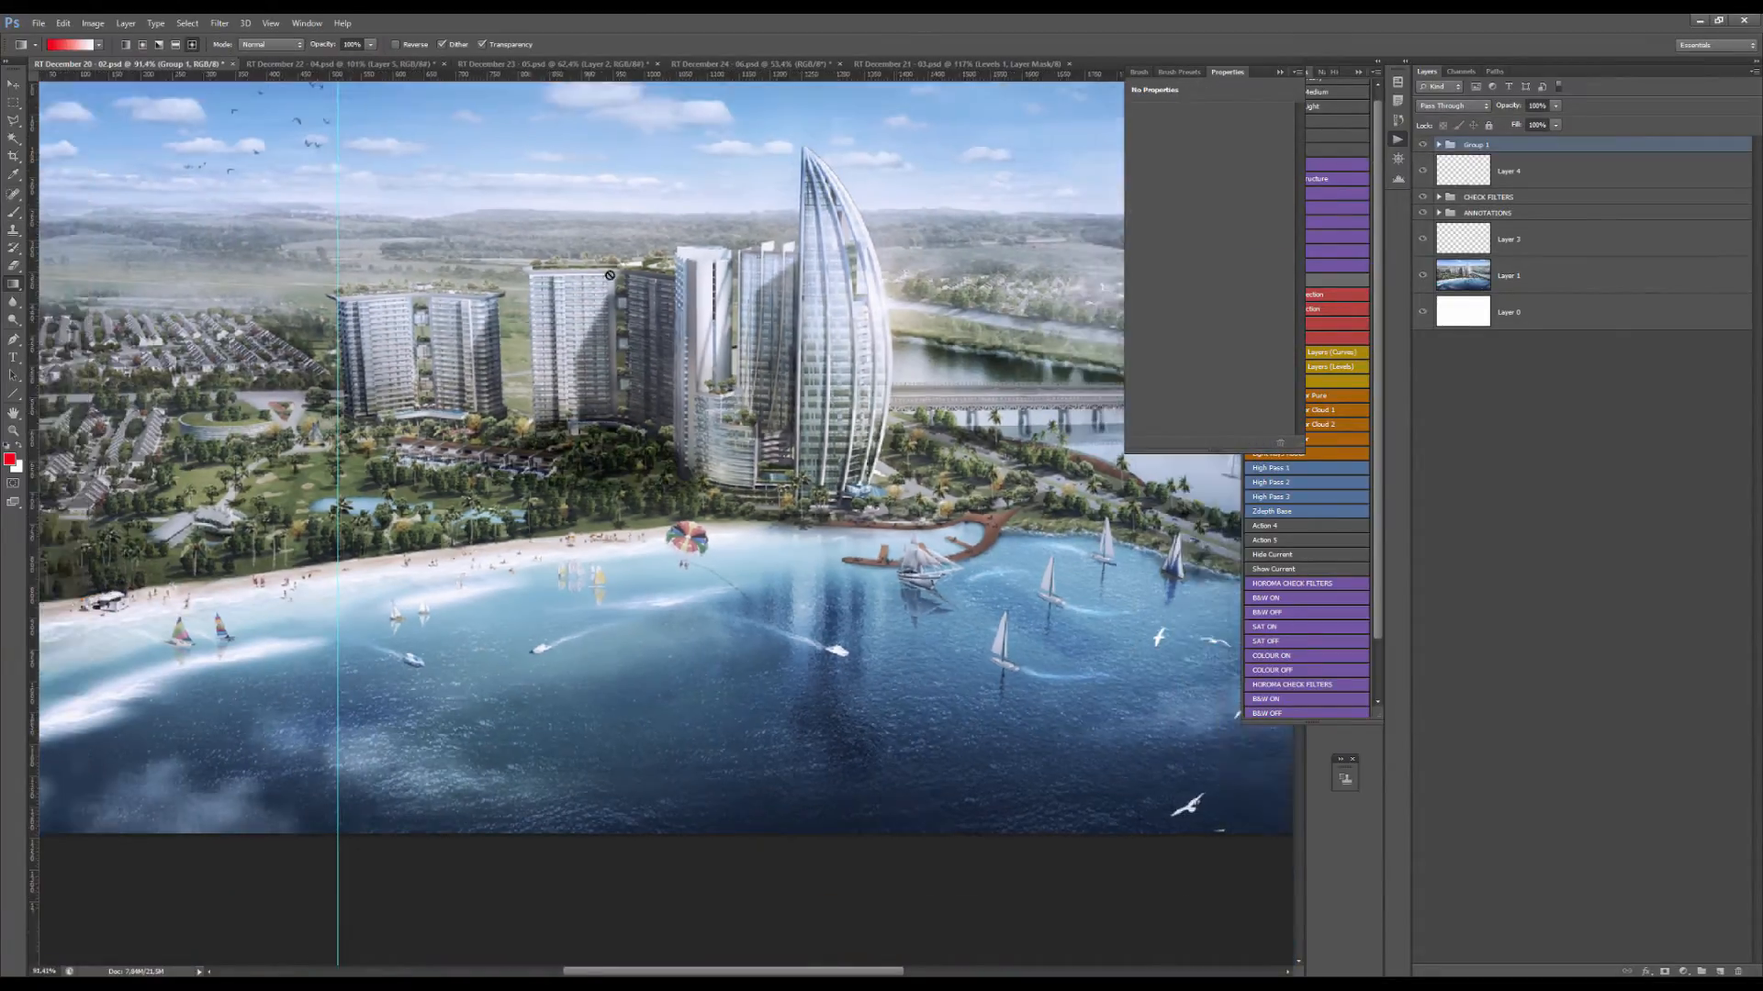
key("v")
left_click(1422, 145)
left_click(1421, 145)
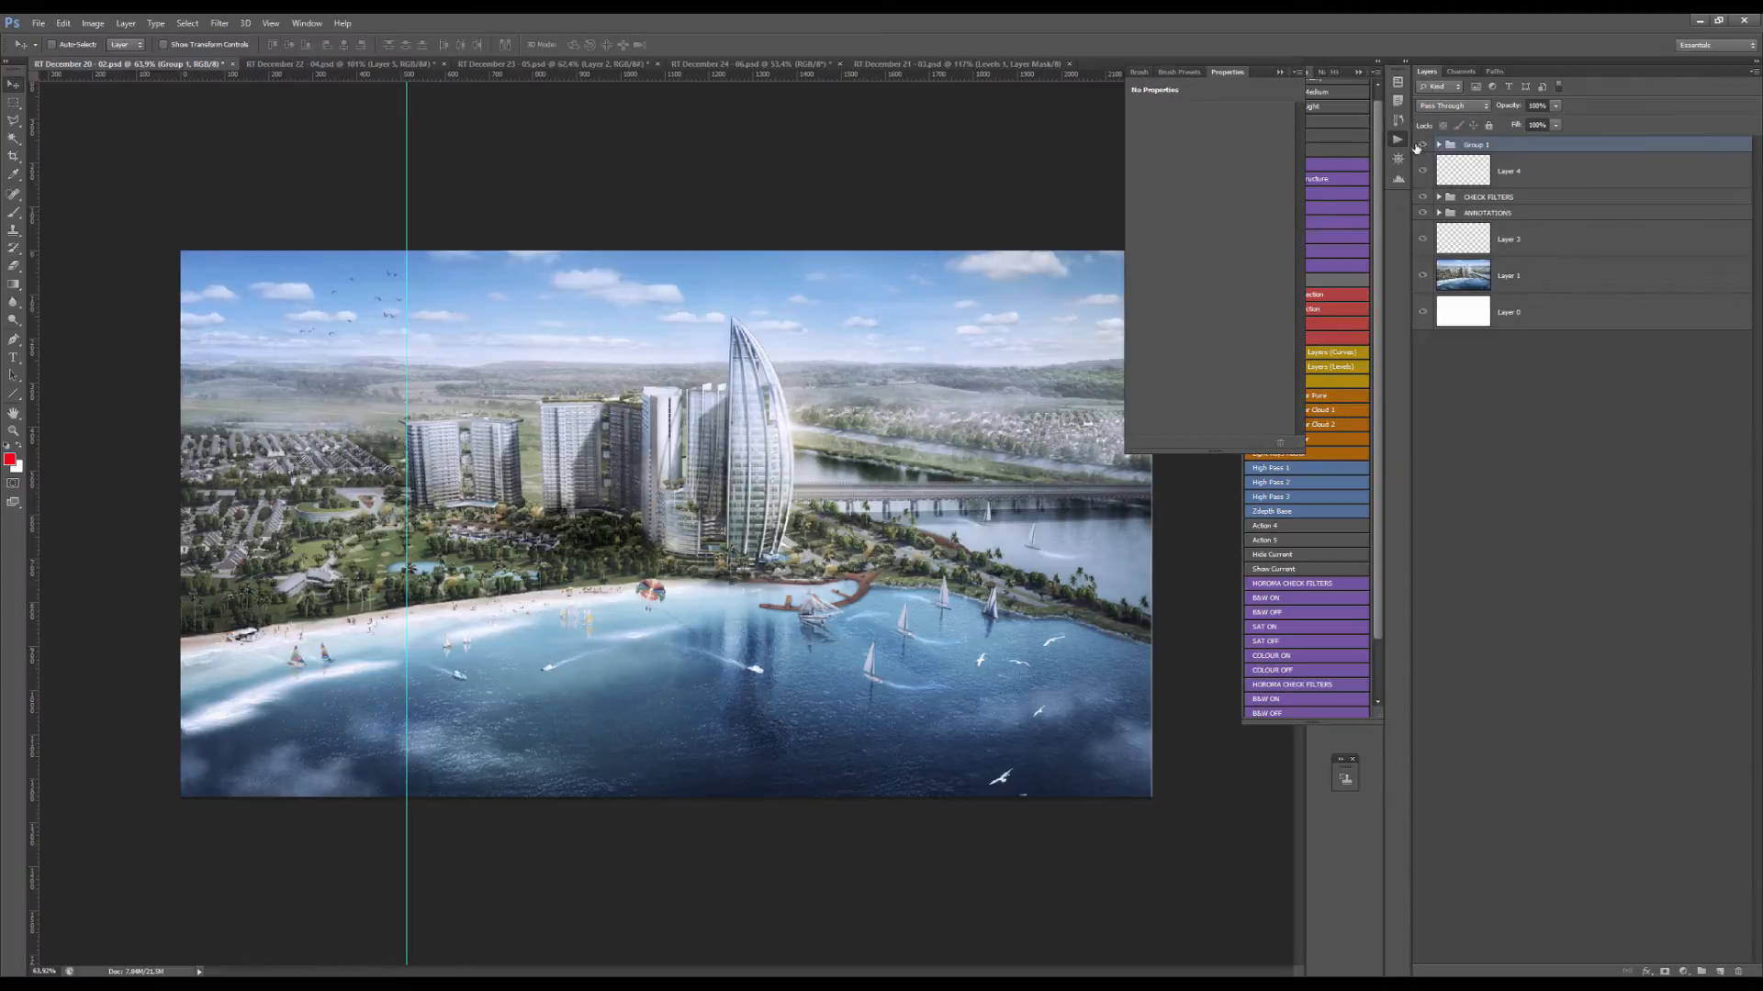
left_click(1422, 145)
left_click(1422, 145)
Add a new empty layer directly beneath the adjustment group and resize the brush for painting on it.
key("alt+bracketleft")
left_click(1718, 969)
key("b")
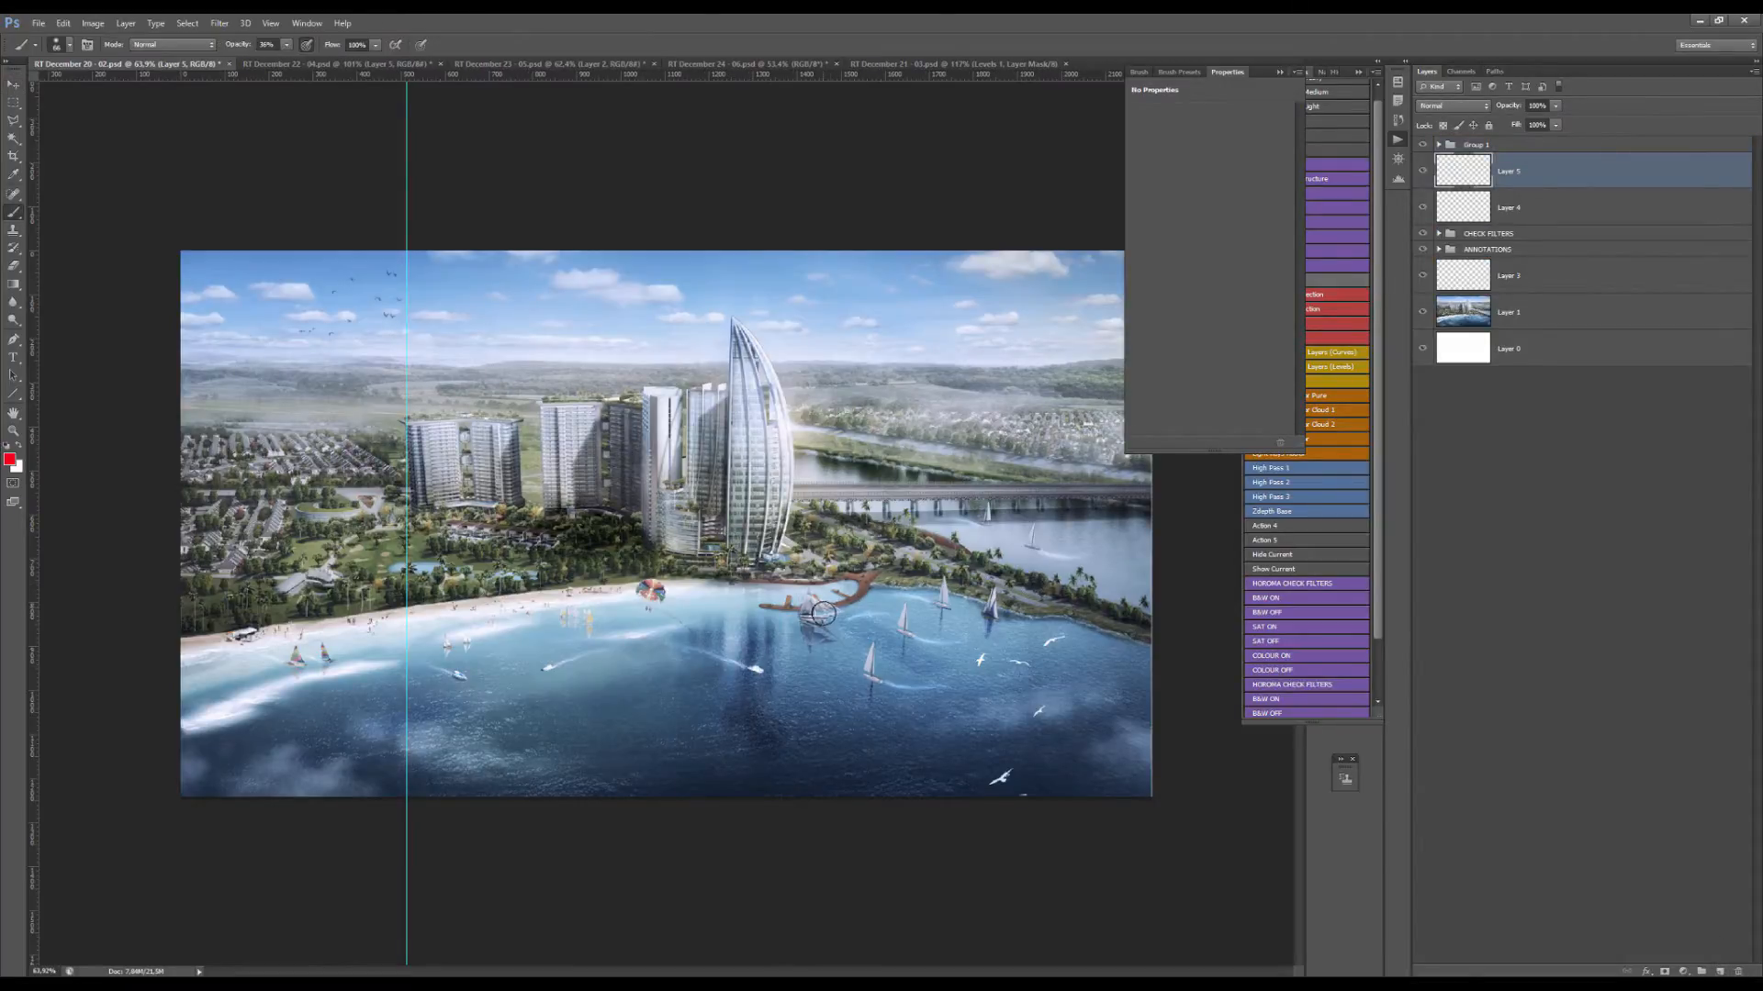
scroll(812, 585, "up", 5)
right_click(796, 597, "alt")
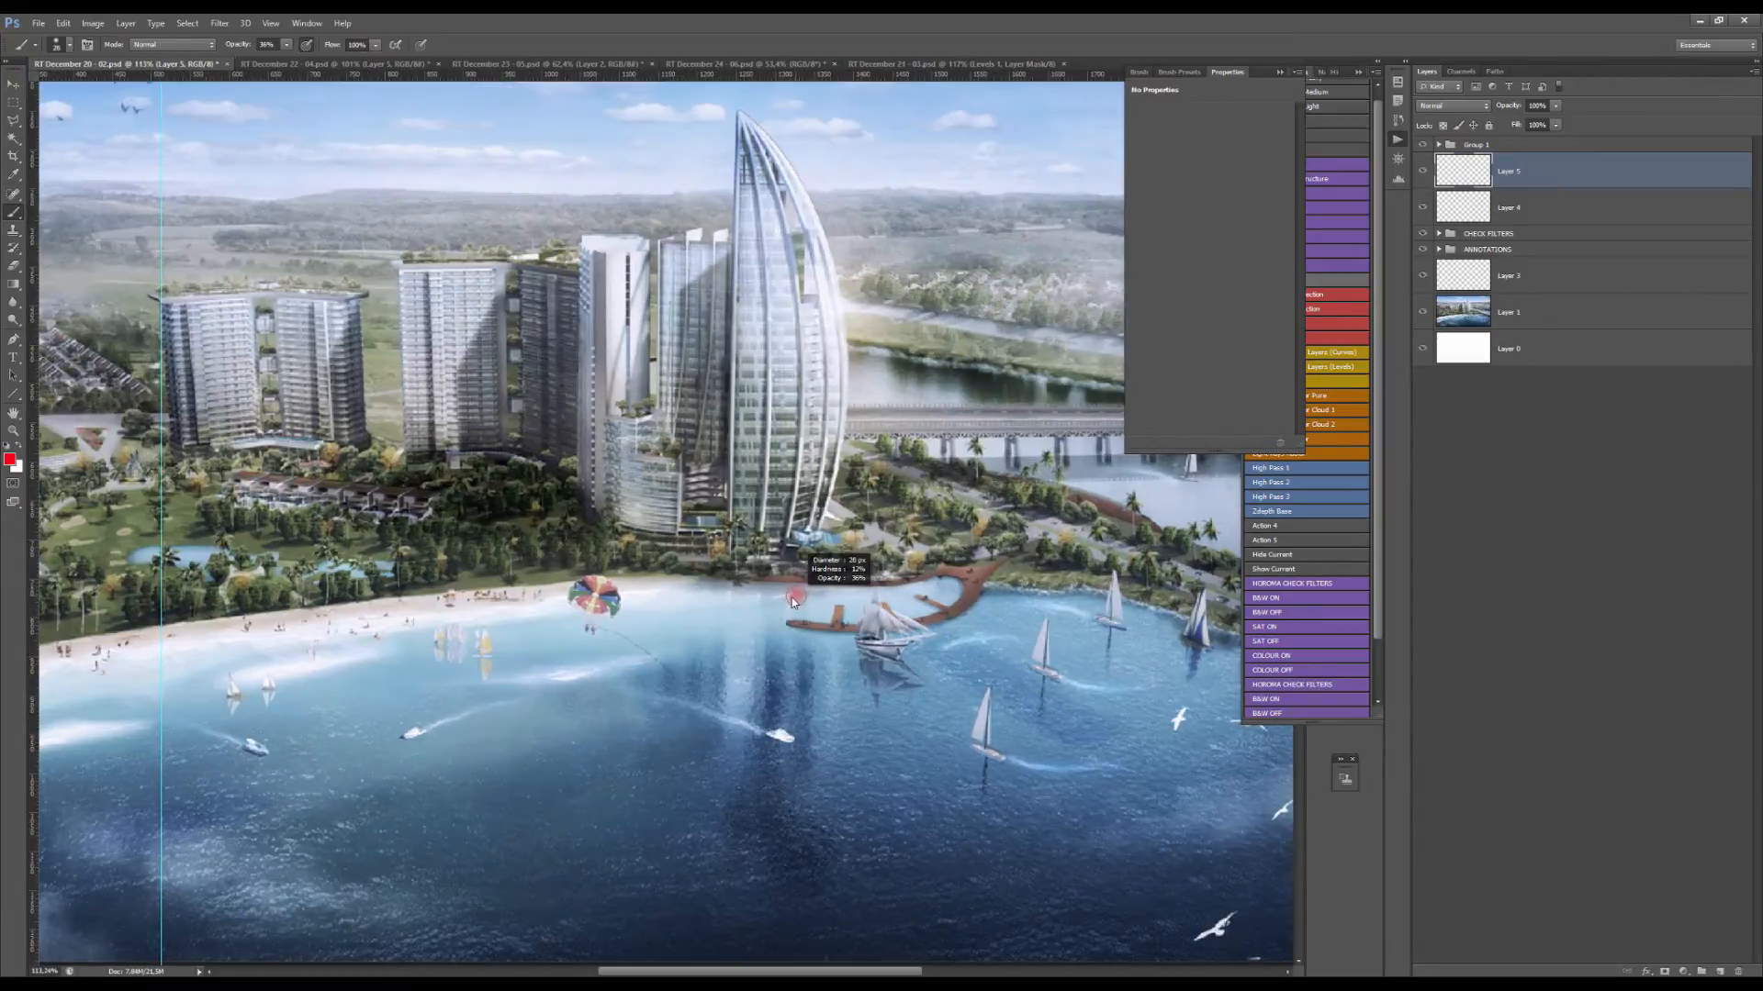
scroll(791, 579, "down", 4)
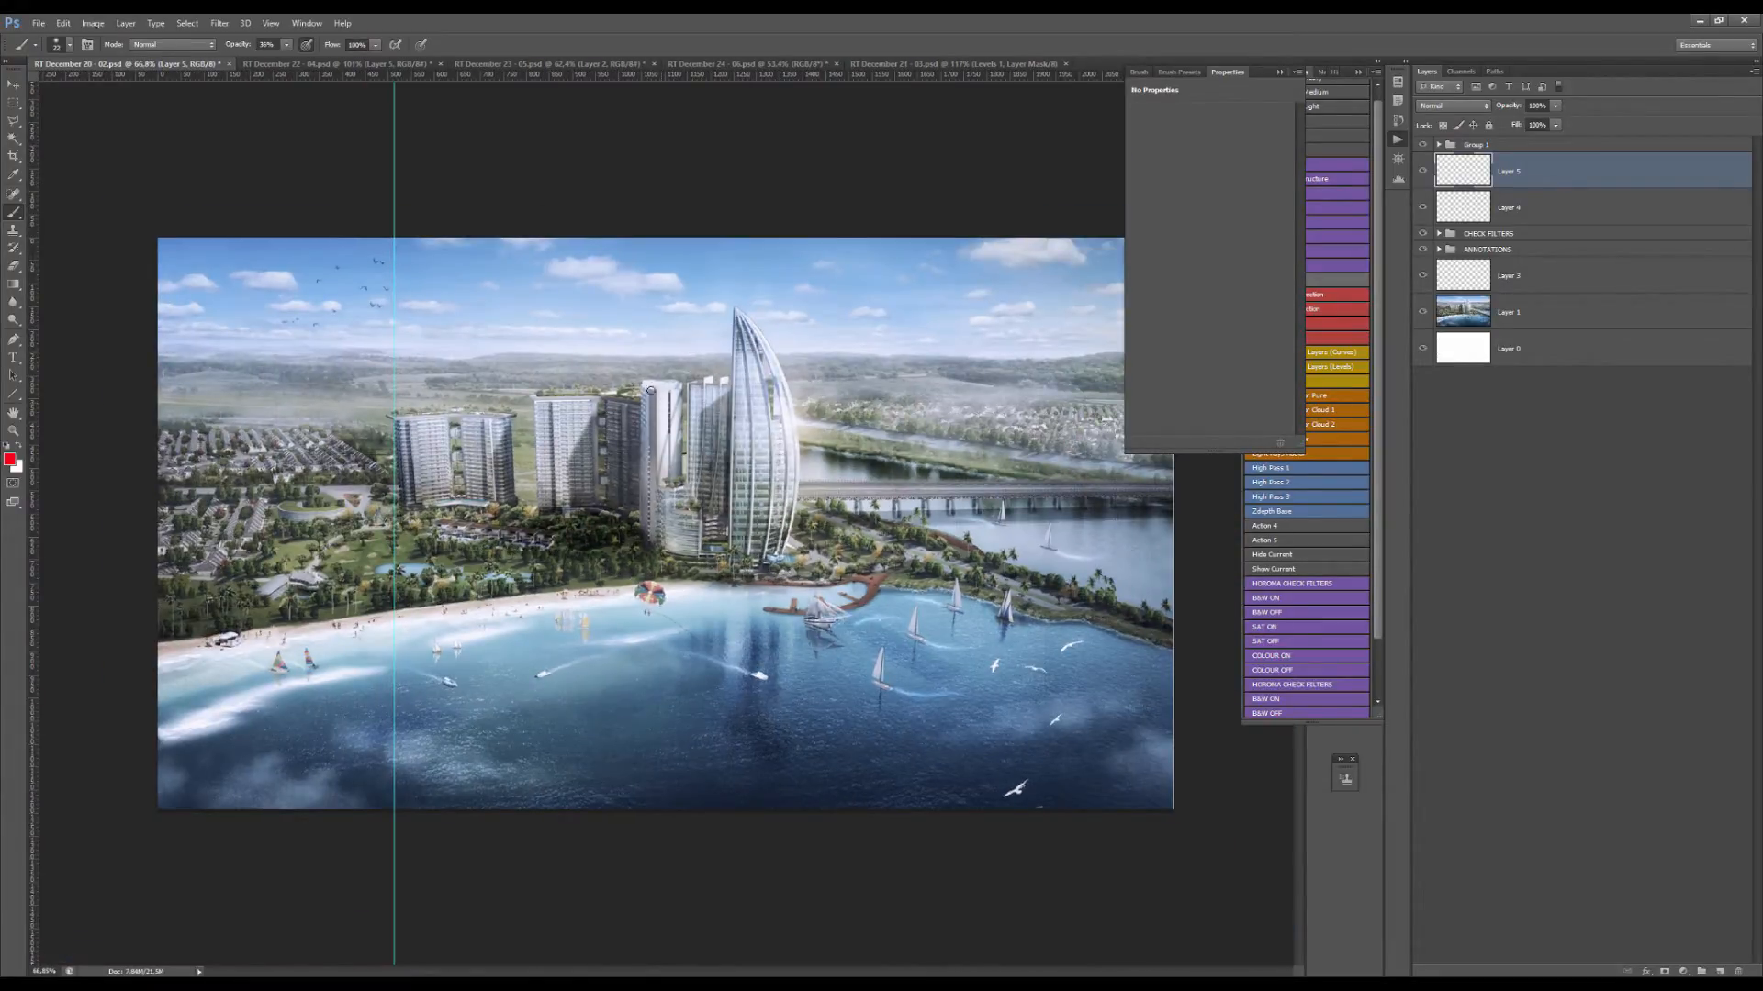
Paint a red line across the tower tops and outline the tower reflections in the water, then clear the markings.
left_click_drag(556, 371, 883, 370)
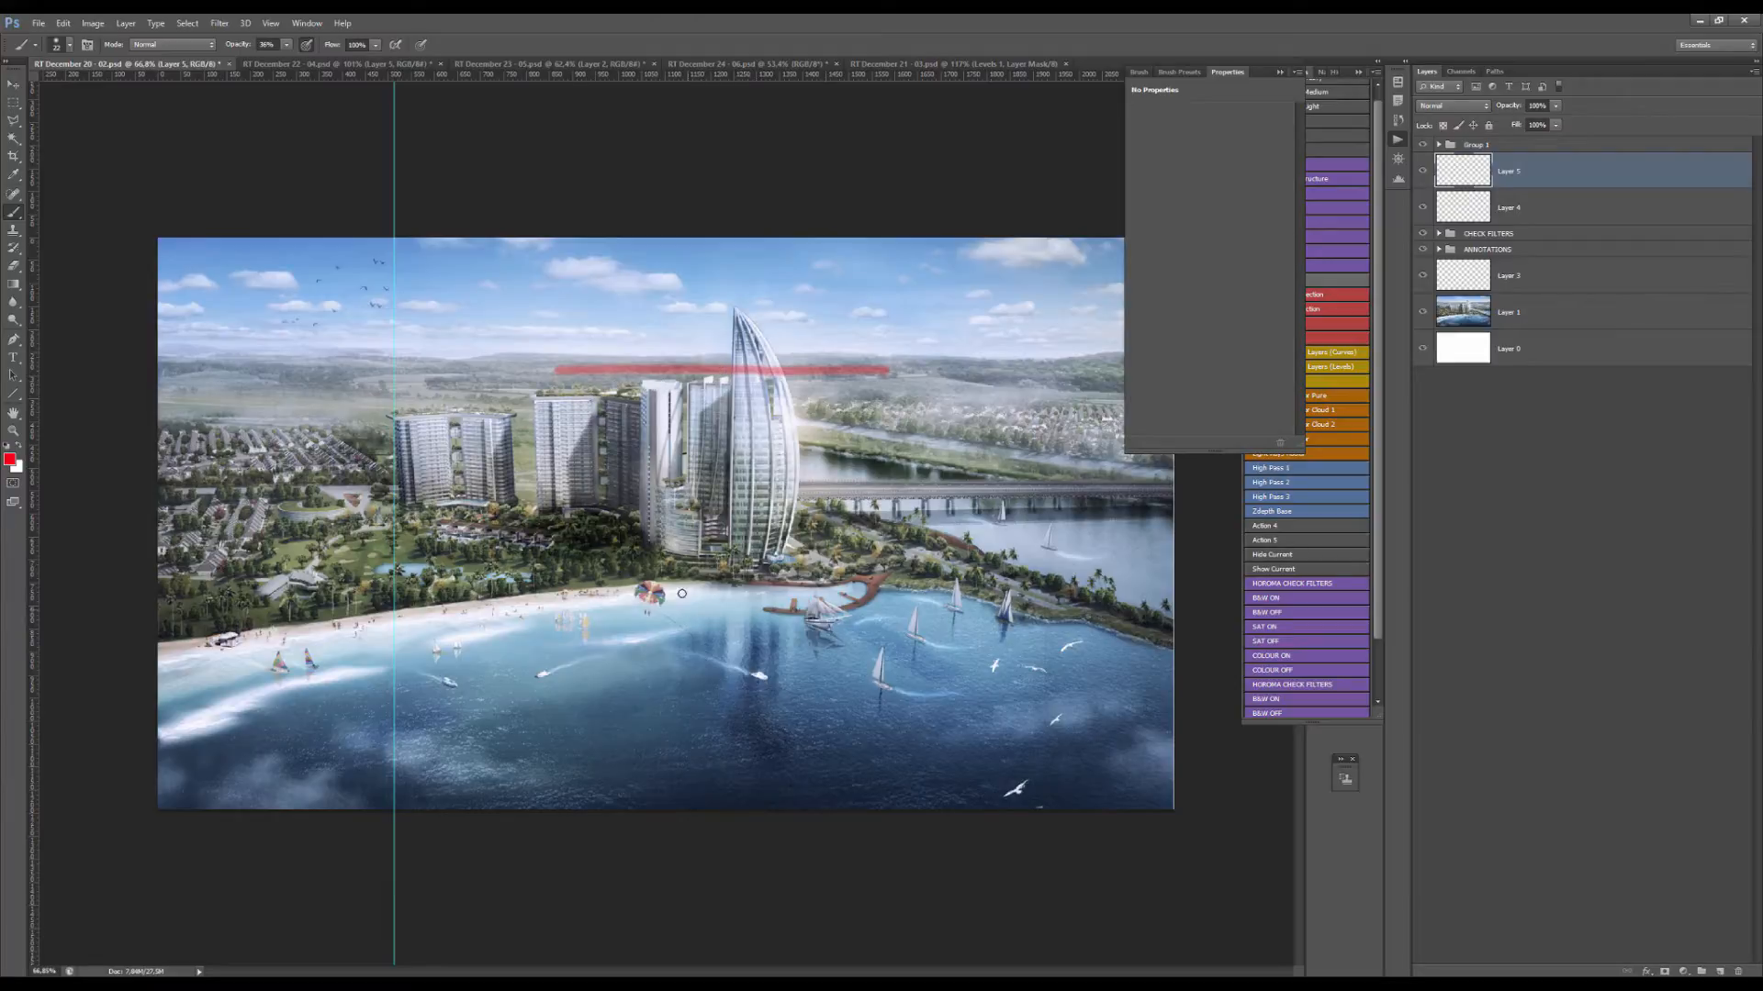
mouse_move(682, 594)
left_mouse_down()
mouse_move(751, 757)
mouse_move(790, 680)
mouse_move(793, 588)
left_mouse_up()
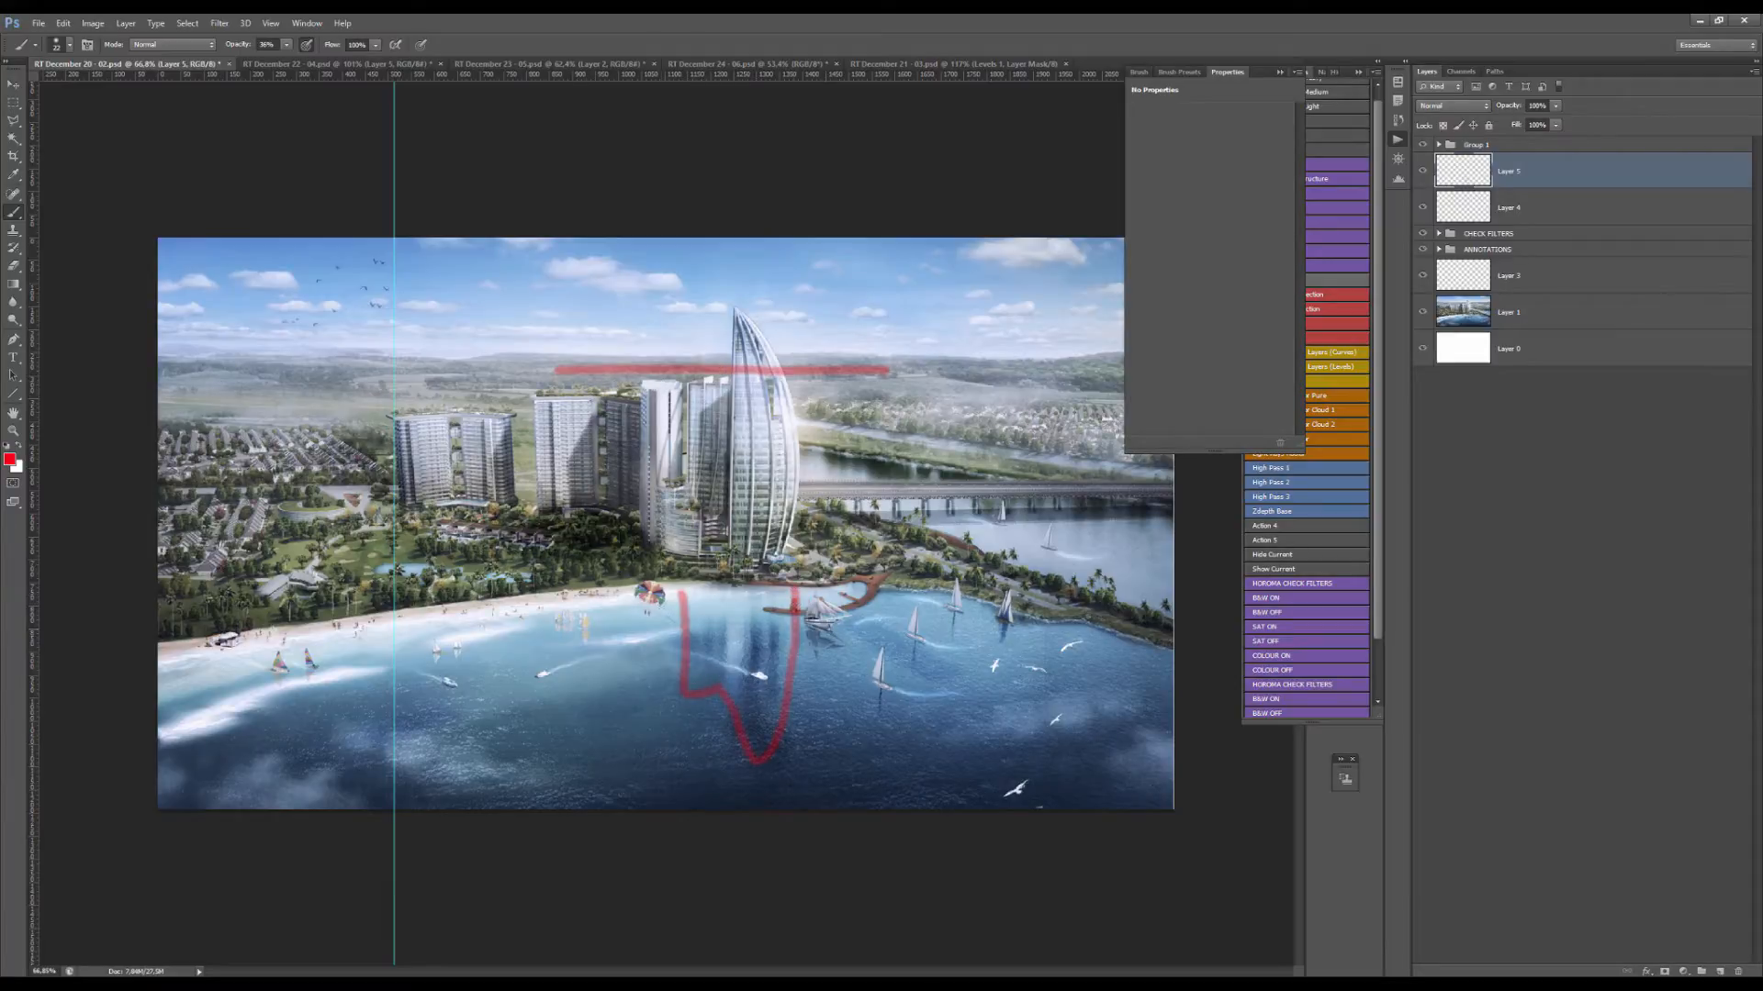
left_click_drag(681, 591, 704, 807)
left_click_drag(826, 605, 815, 706)
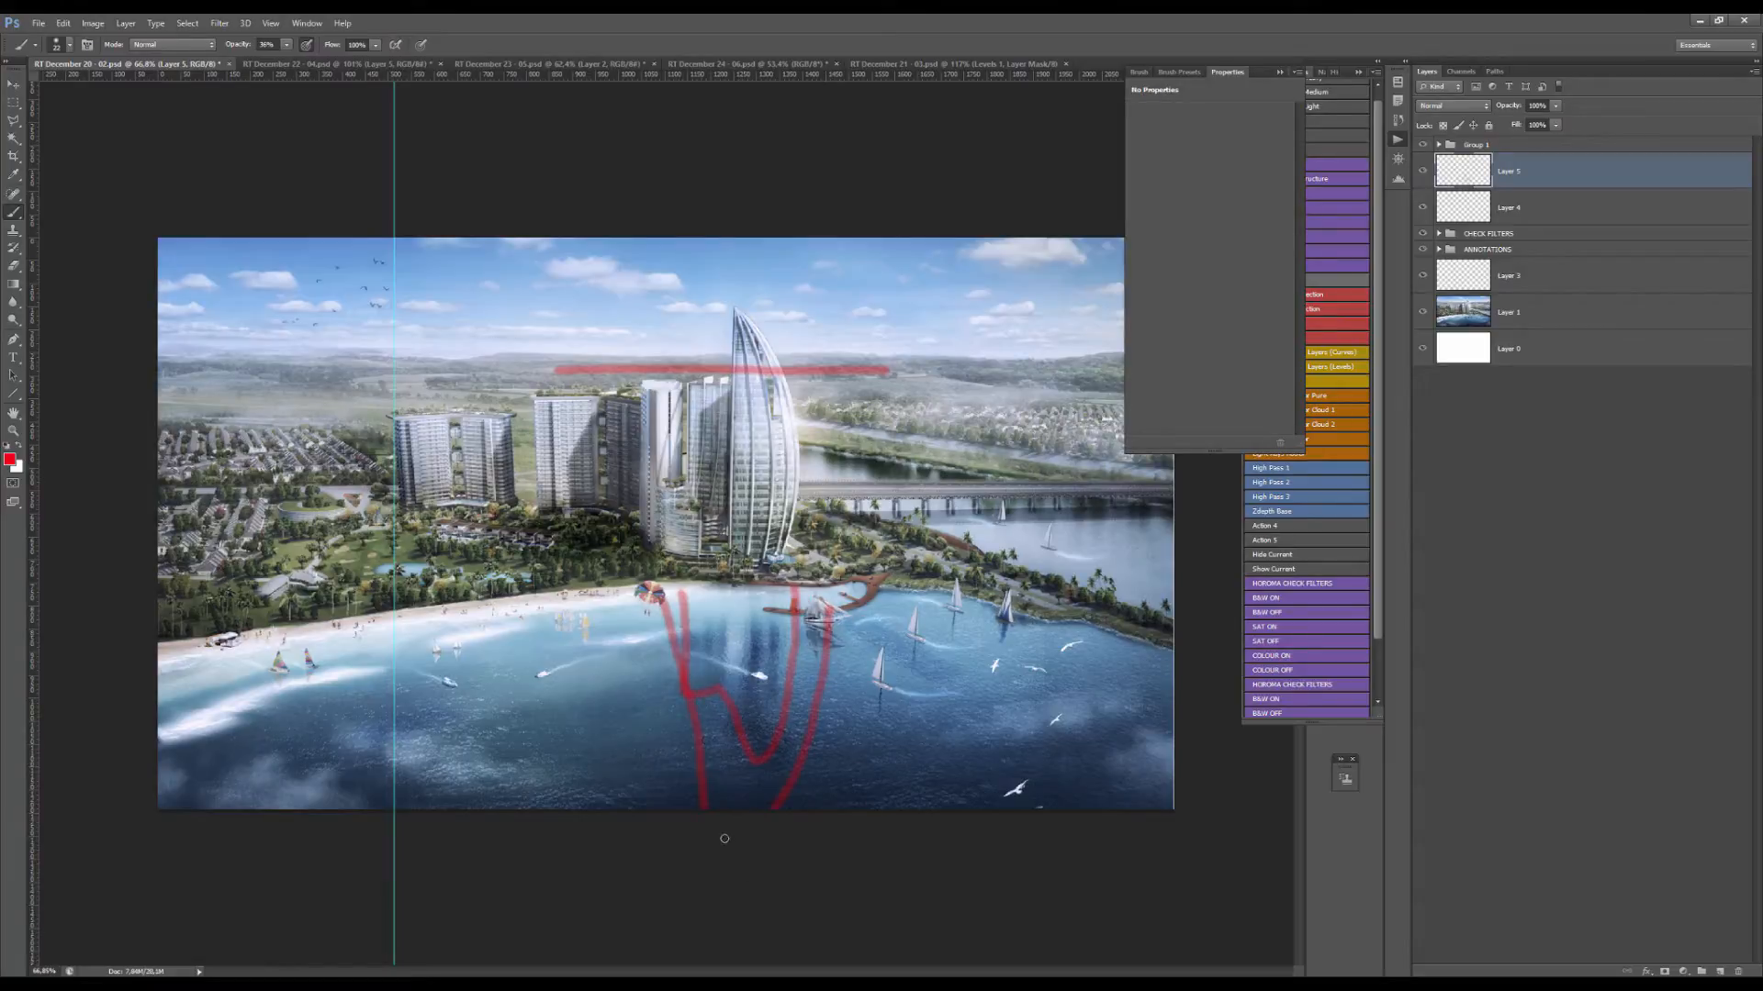
left_click_drag(686, 573, 686, 711)
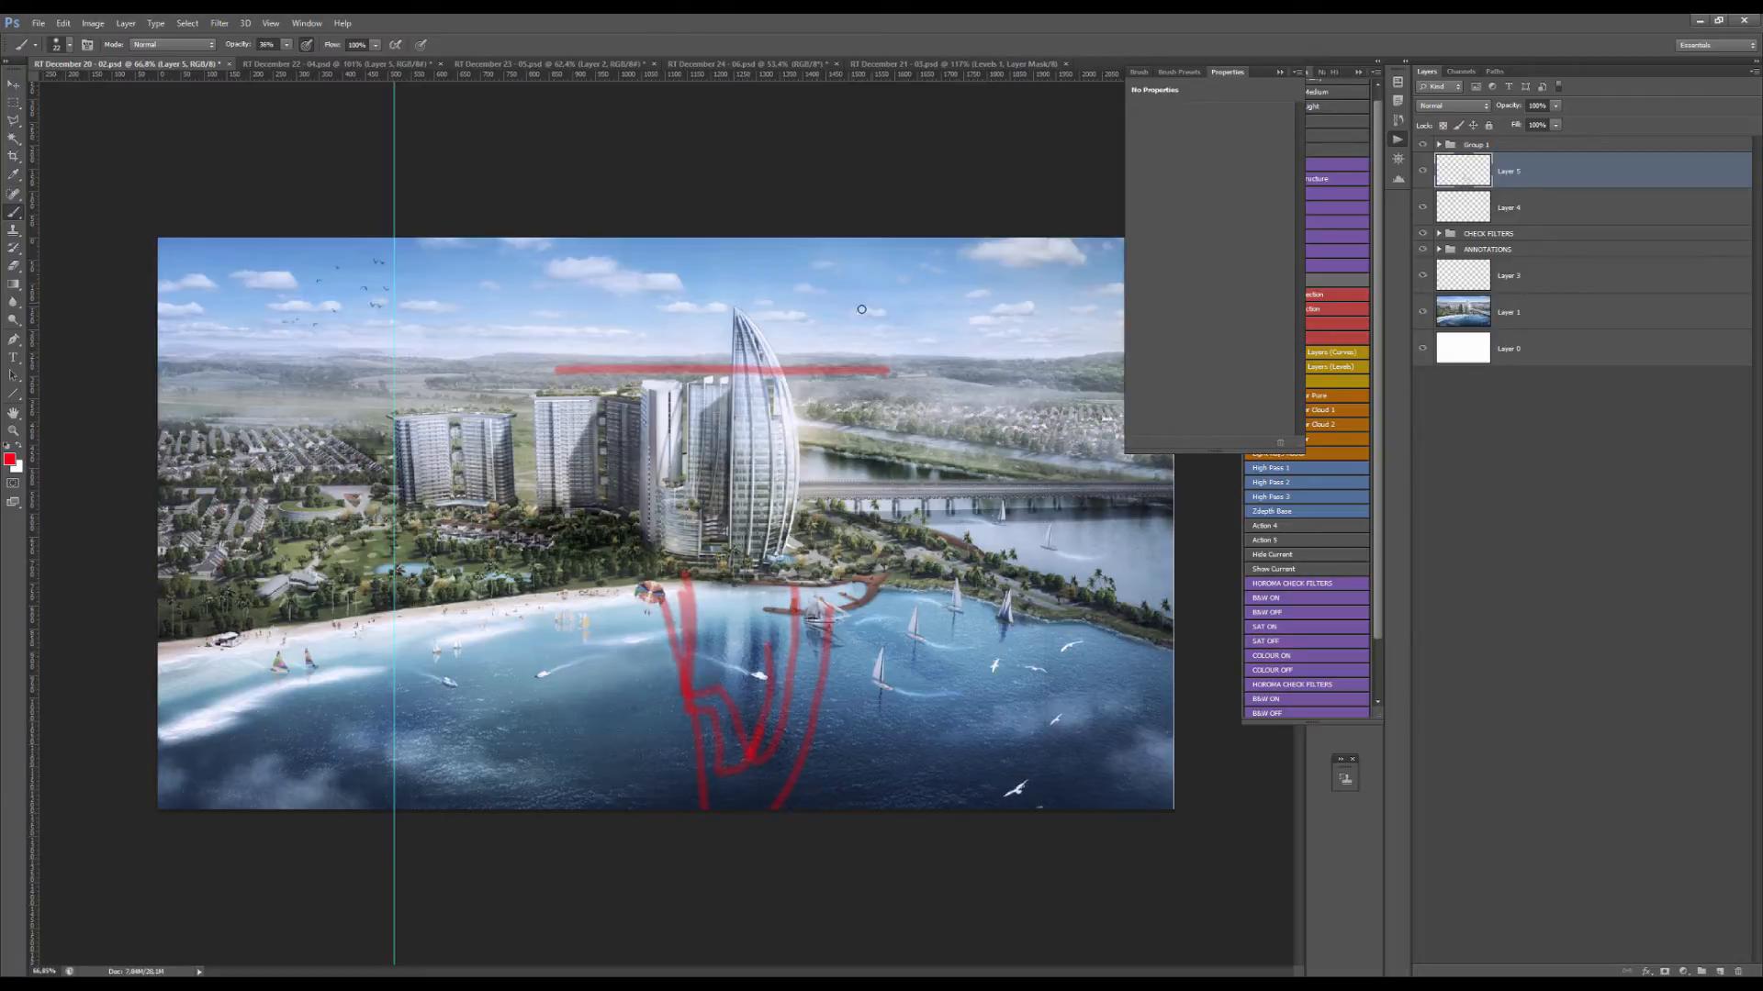
key("ctrl+a")
key("Delete")
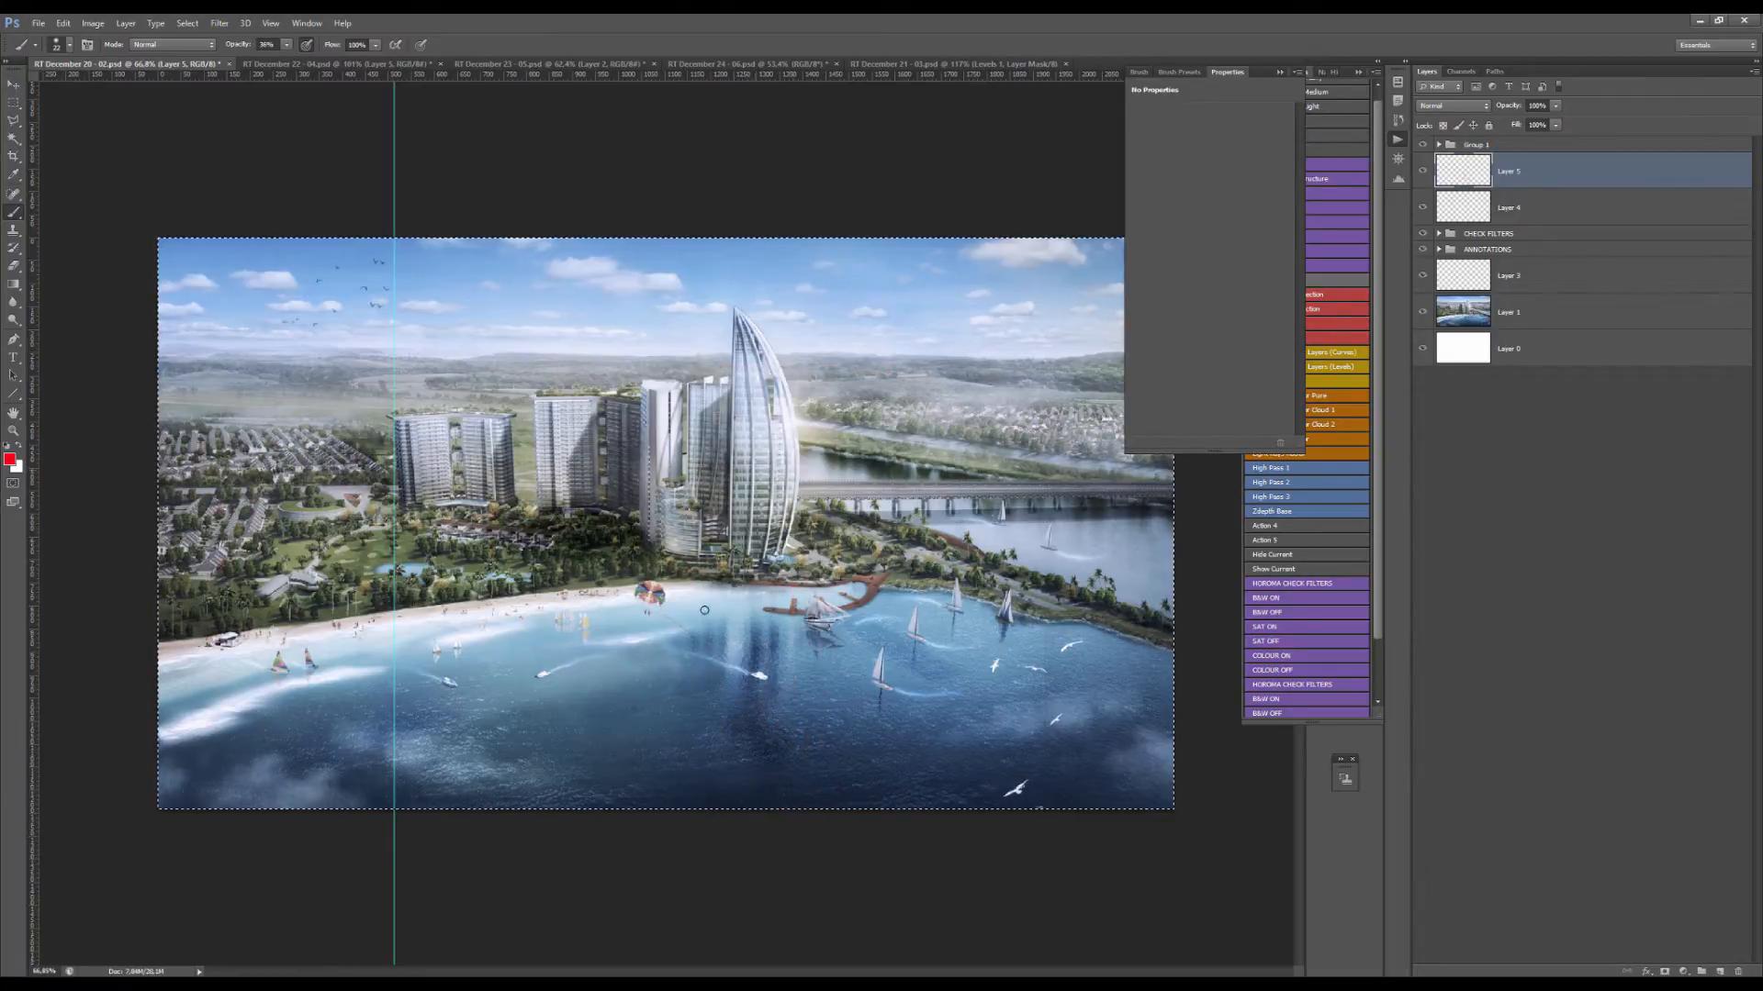
Paint red strokes over the tallest tower's reflection in the water, continuing them into a bent shape towards the foreground.
mouse_move(673, 667)
left_mouse_down()
mouse_move(773, 523)
mouse_move(791, 676)
left_mouse_up()
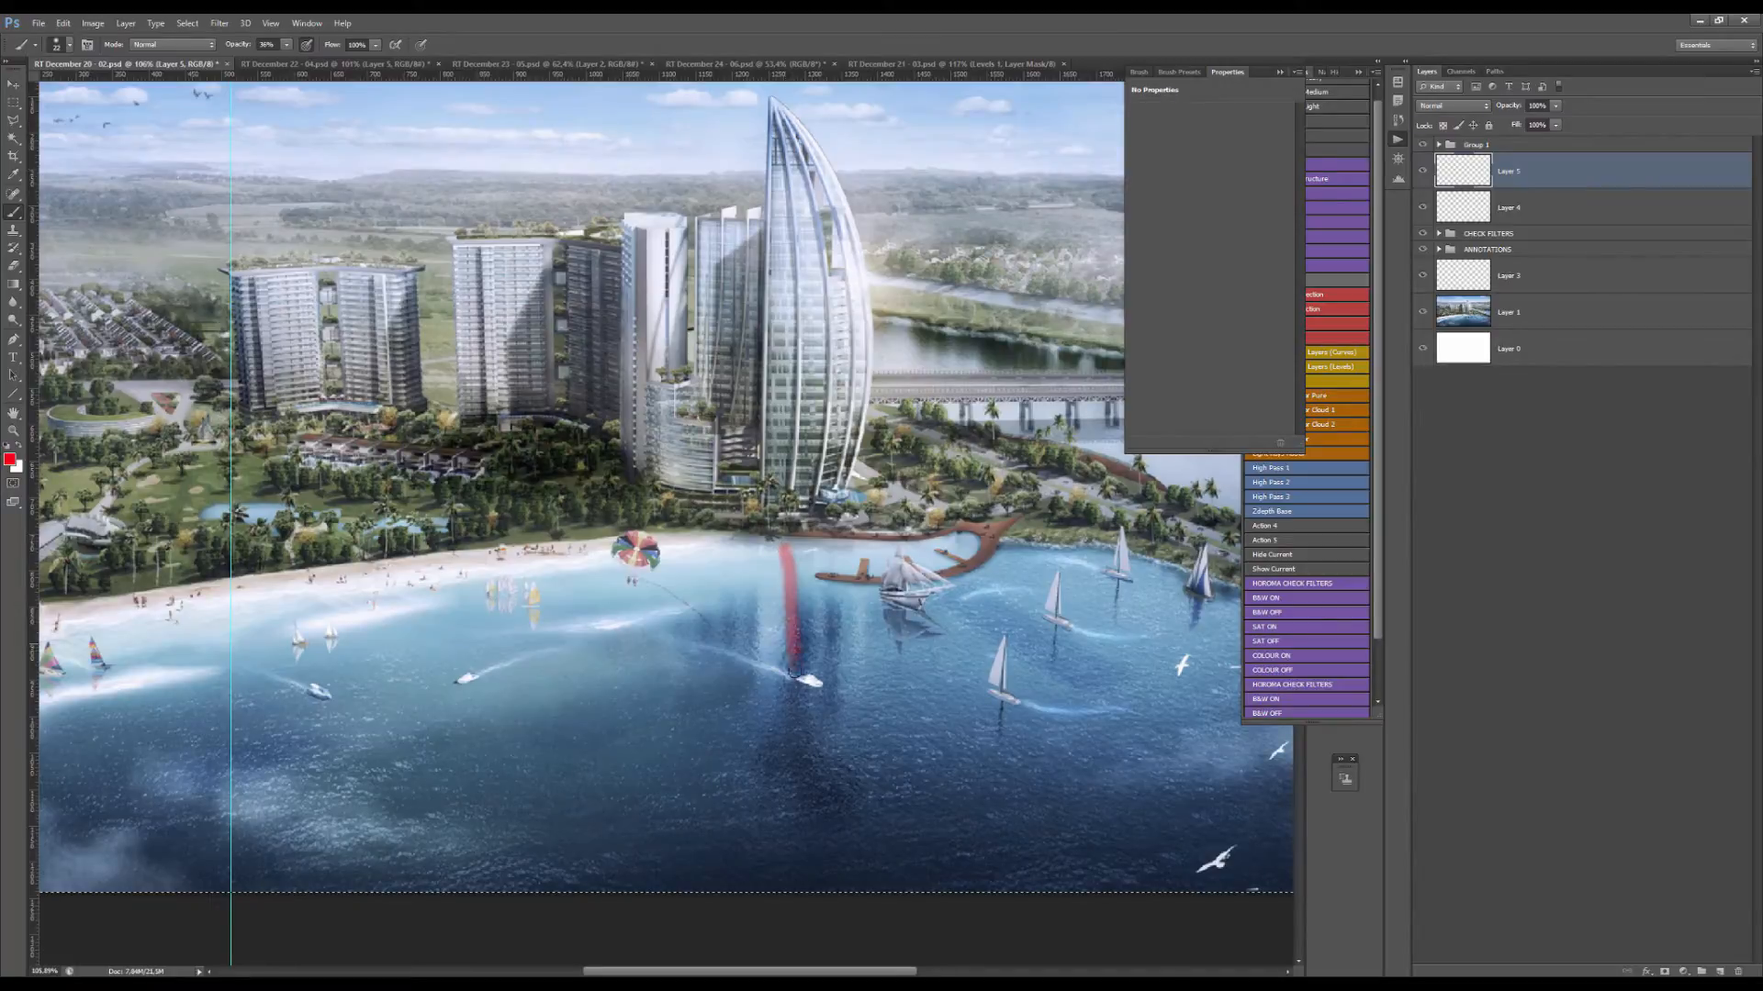
mouse_move(759, 540)
left_mouse_down()
mouse_move(754, 690)
mouse_move(686, 707)
left_mouse_up()
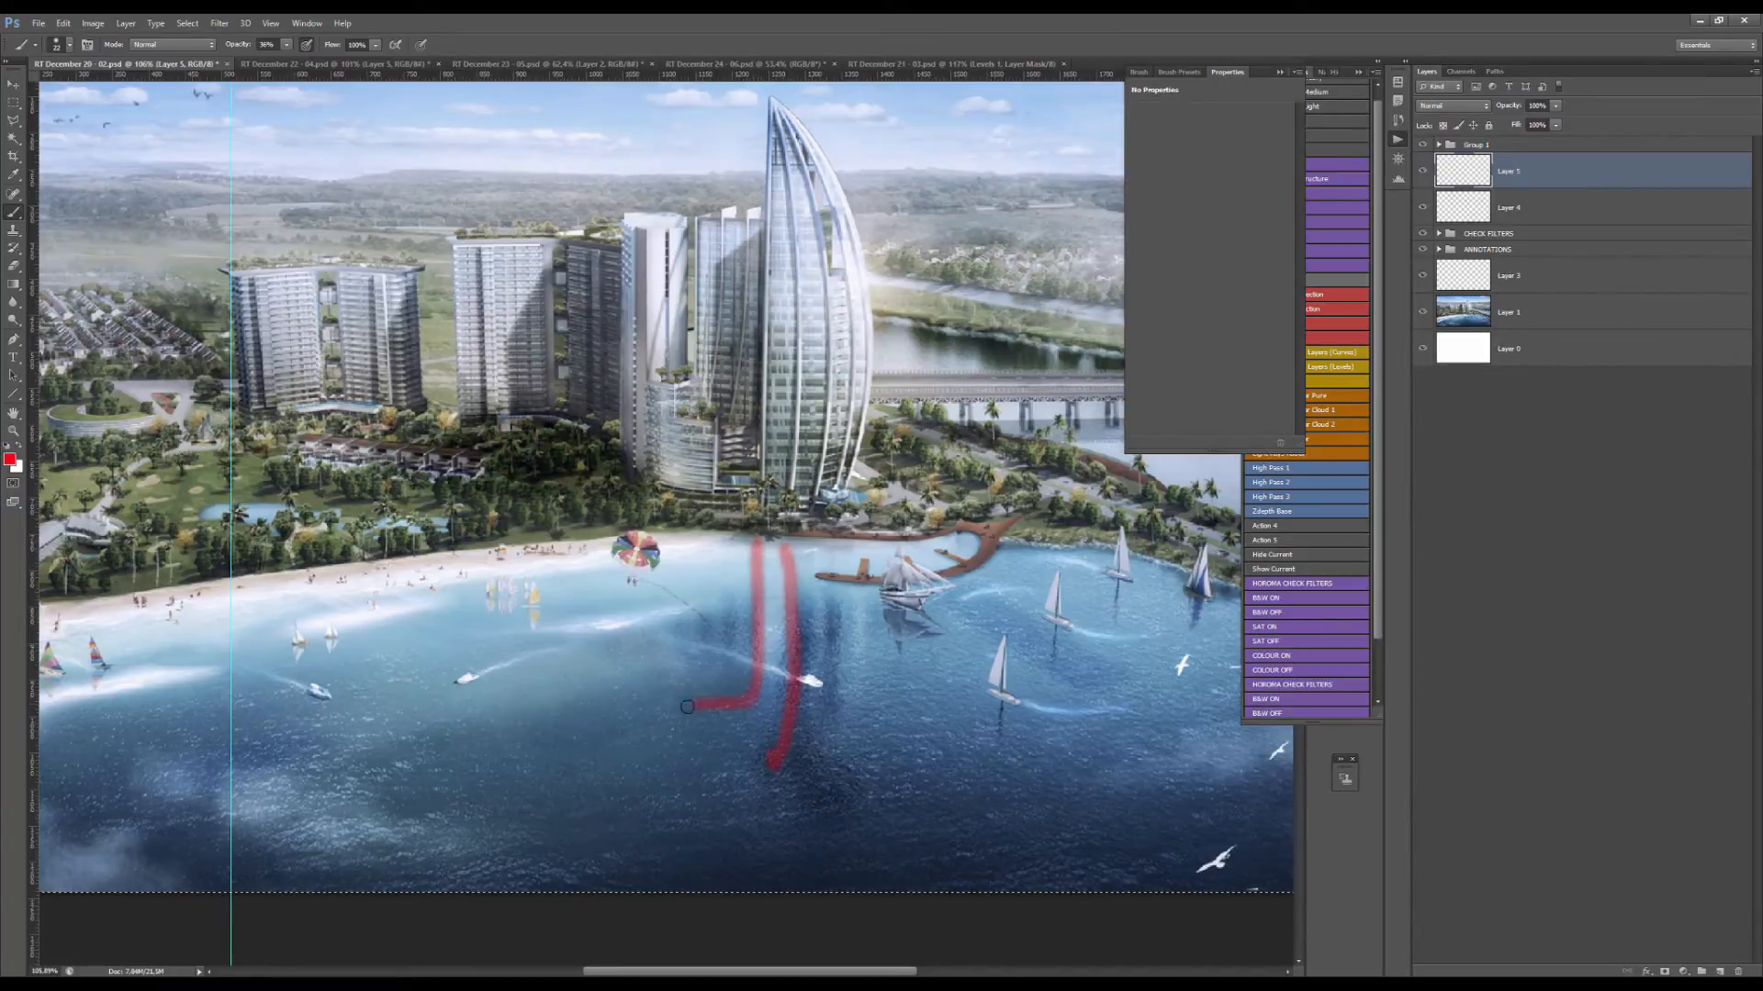
mouse_move(763, 567)
left_mouse_down()
mouse_move(767, 689)
mouse_move(705, 738)
mouse_move(712, 786)
mouse_move(725, 729)
mouse_move(698, 711)
mouse_move(673, 795)
mouse_move(747, 771)
left_mouse_up()
scroll(746, 650, "down", 2)
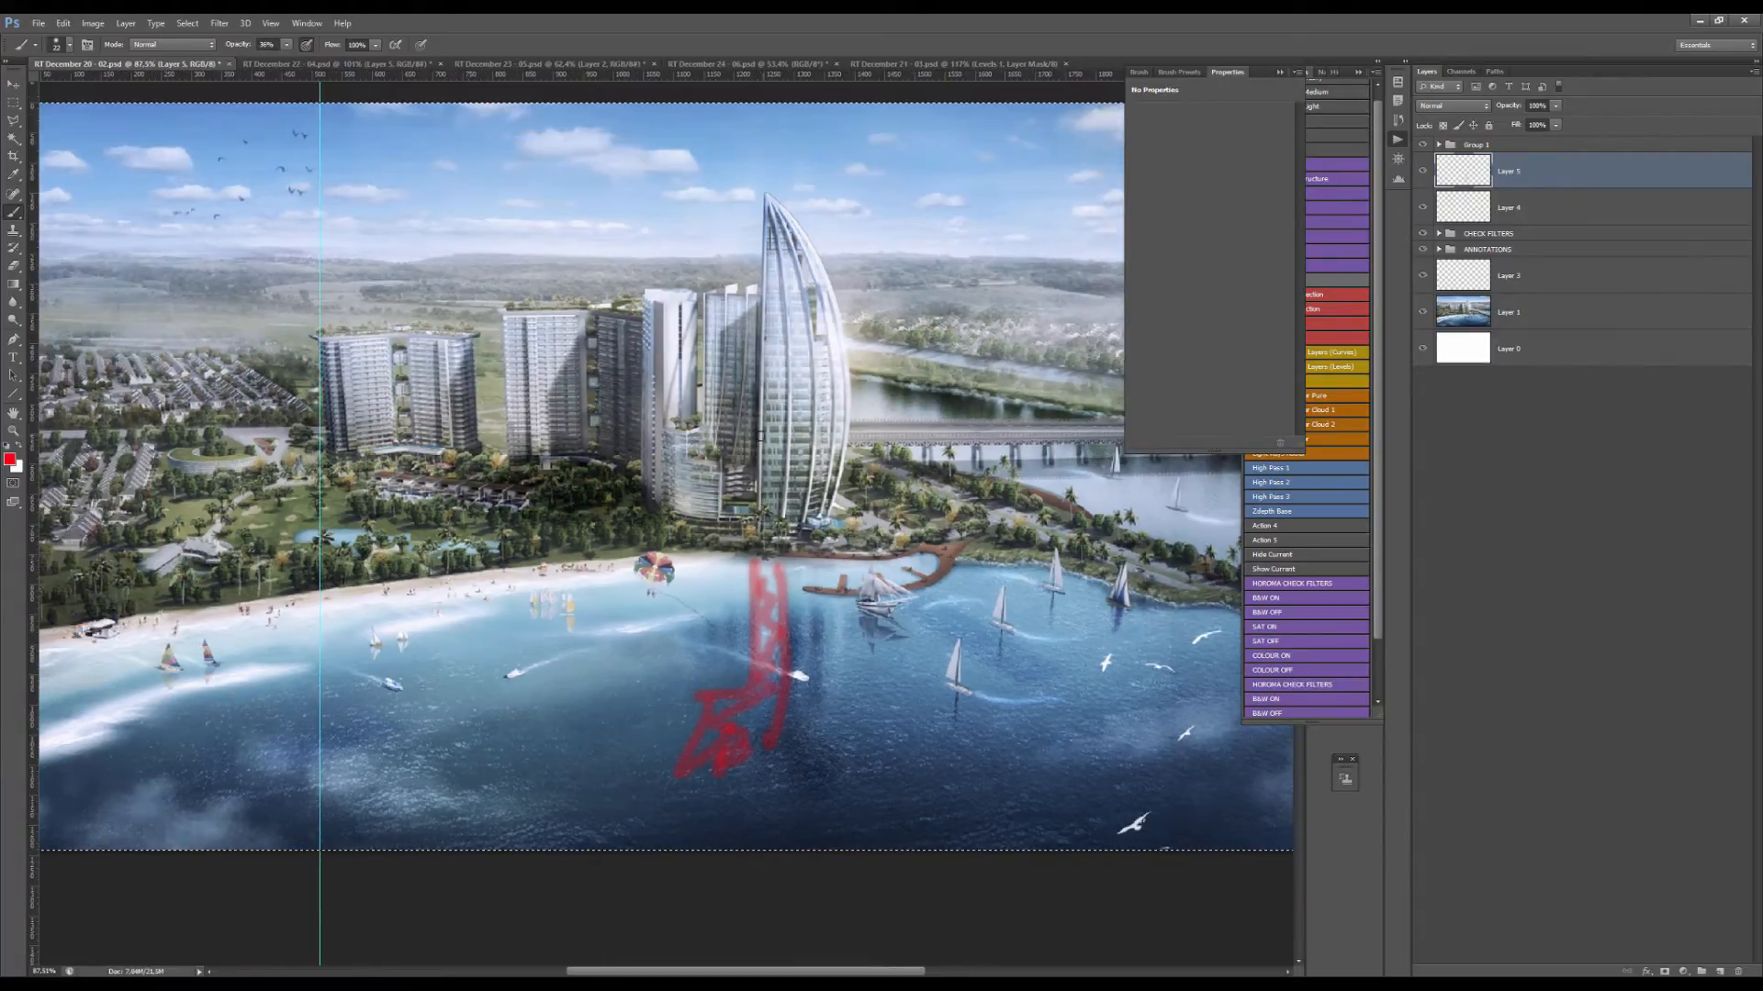
Draw a straight red line from the tallest tower's tip down into the water, outline its mirrored shape, and clear the markings.
left_click(772, 197)
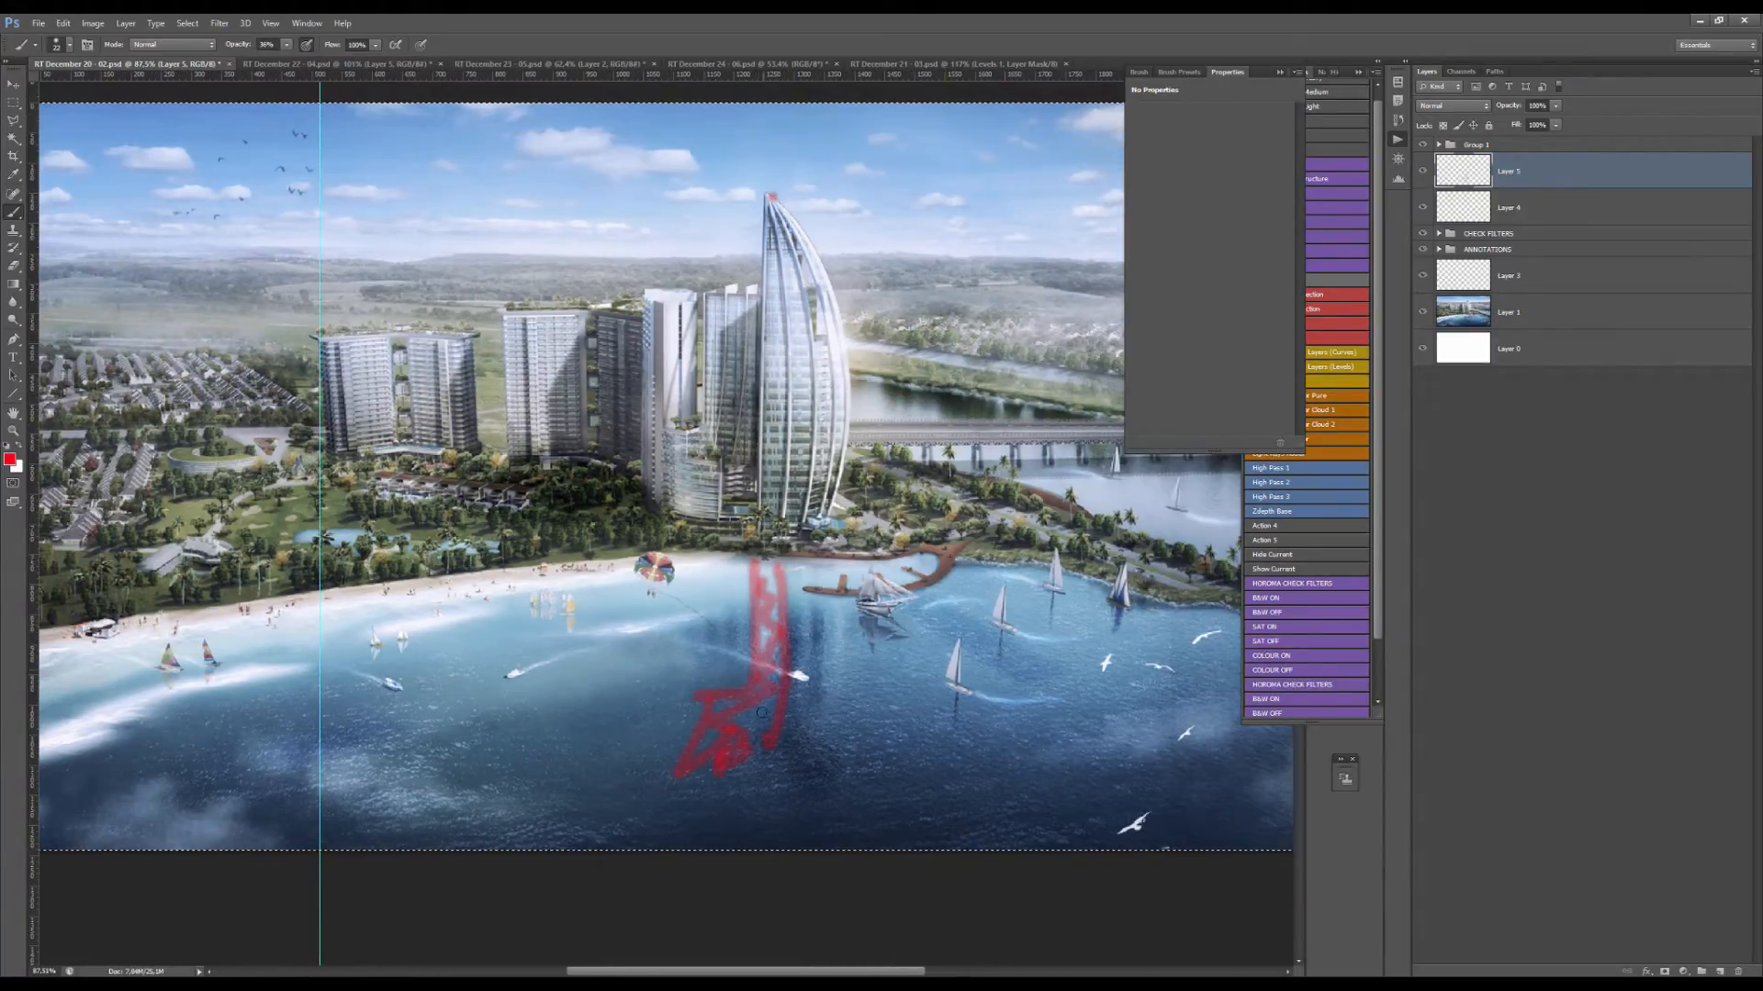
left_click(765, 813, "shift")
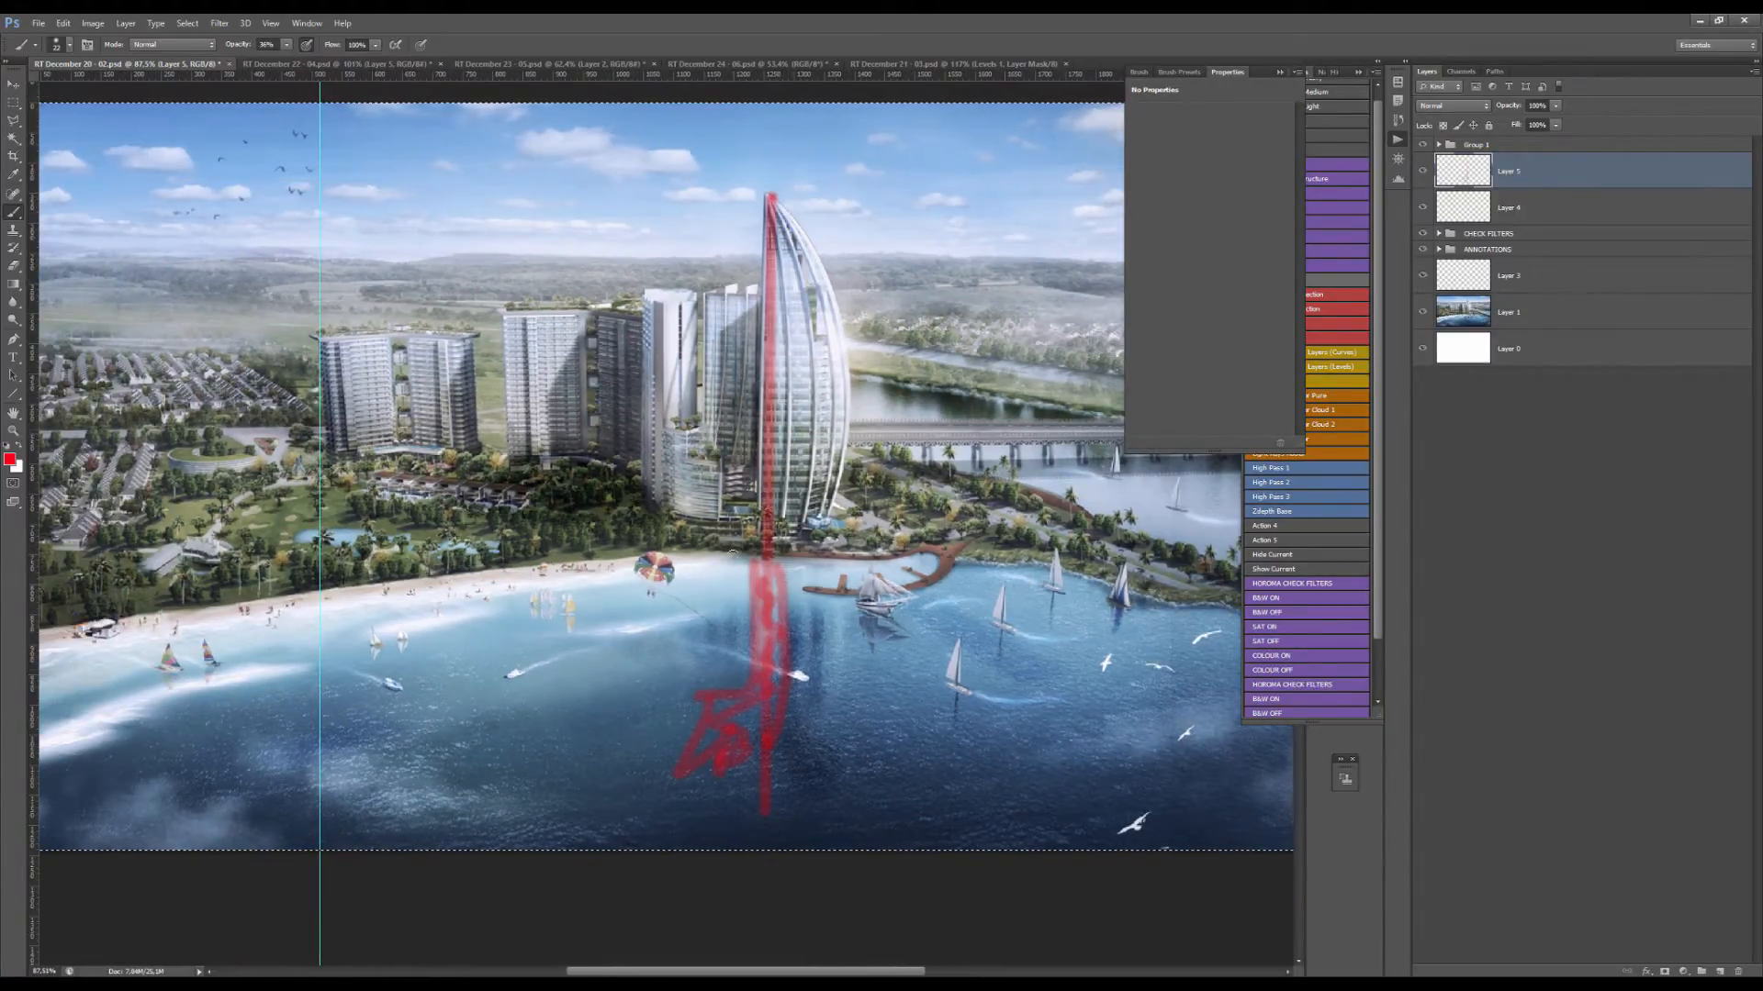
left_click_drag(759, 560, 772, 779)
left_click_drag(840, 558, 765, 813)
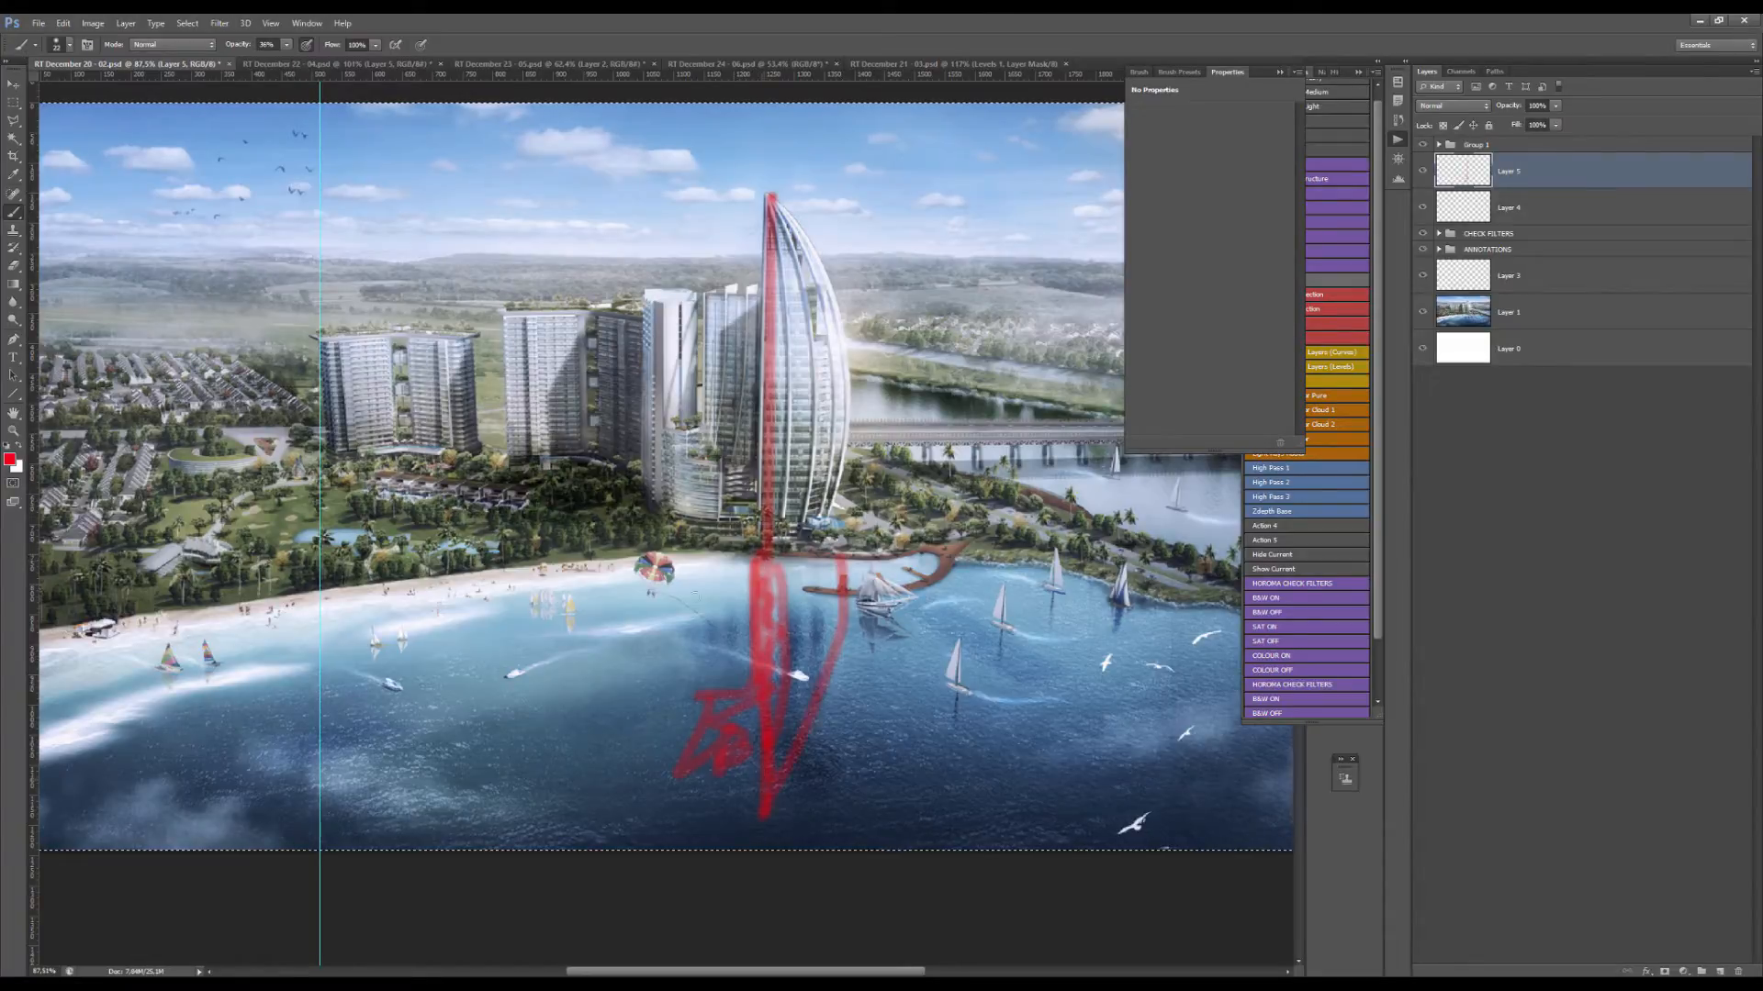
key("Delete")
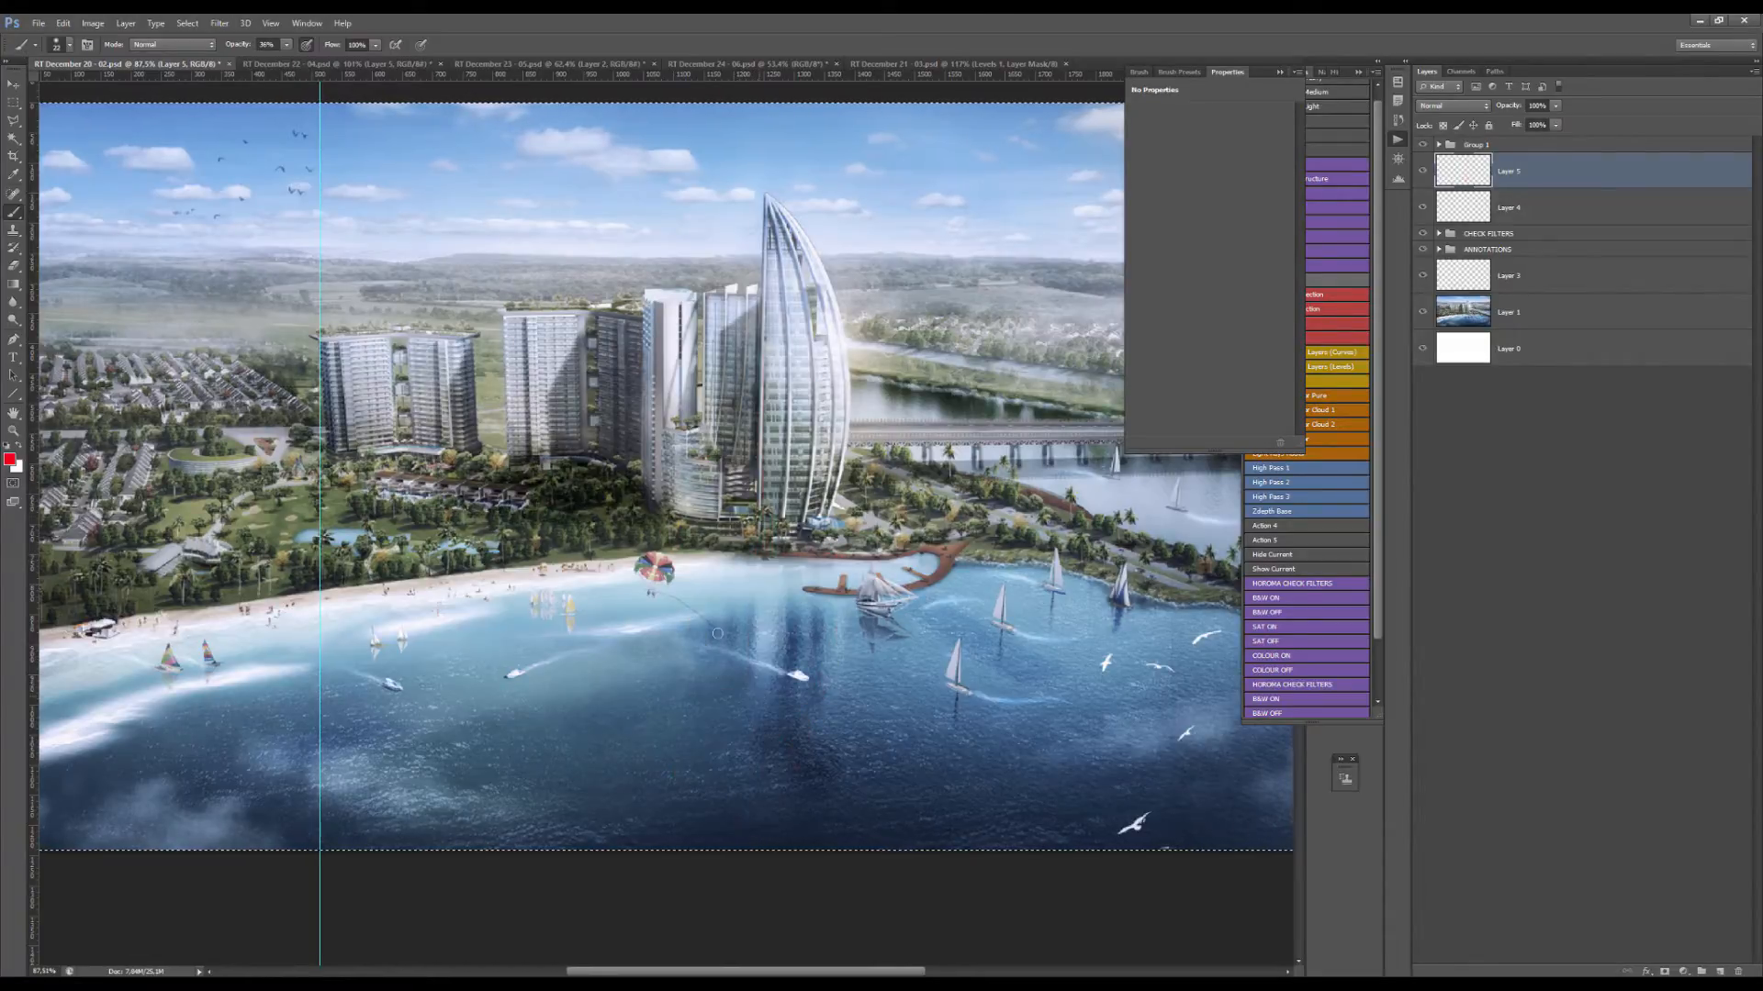
Paint two horizontal red strokes on the water beneath the bridge, marking the upper and lower edges of its reflection.
scroll(717, 634, "down", 2)
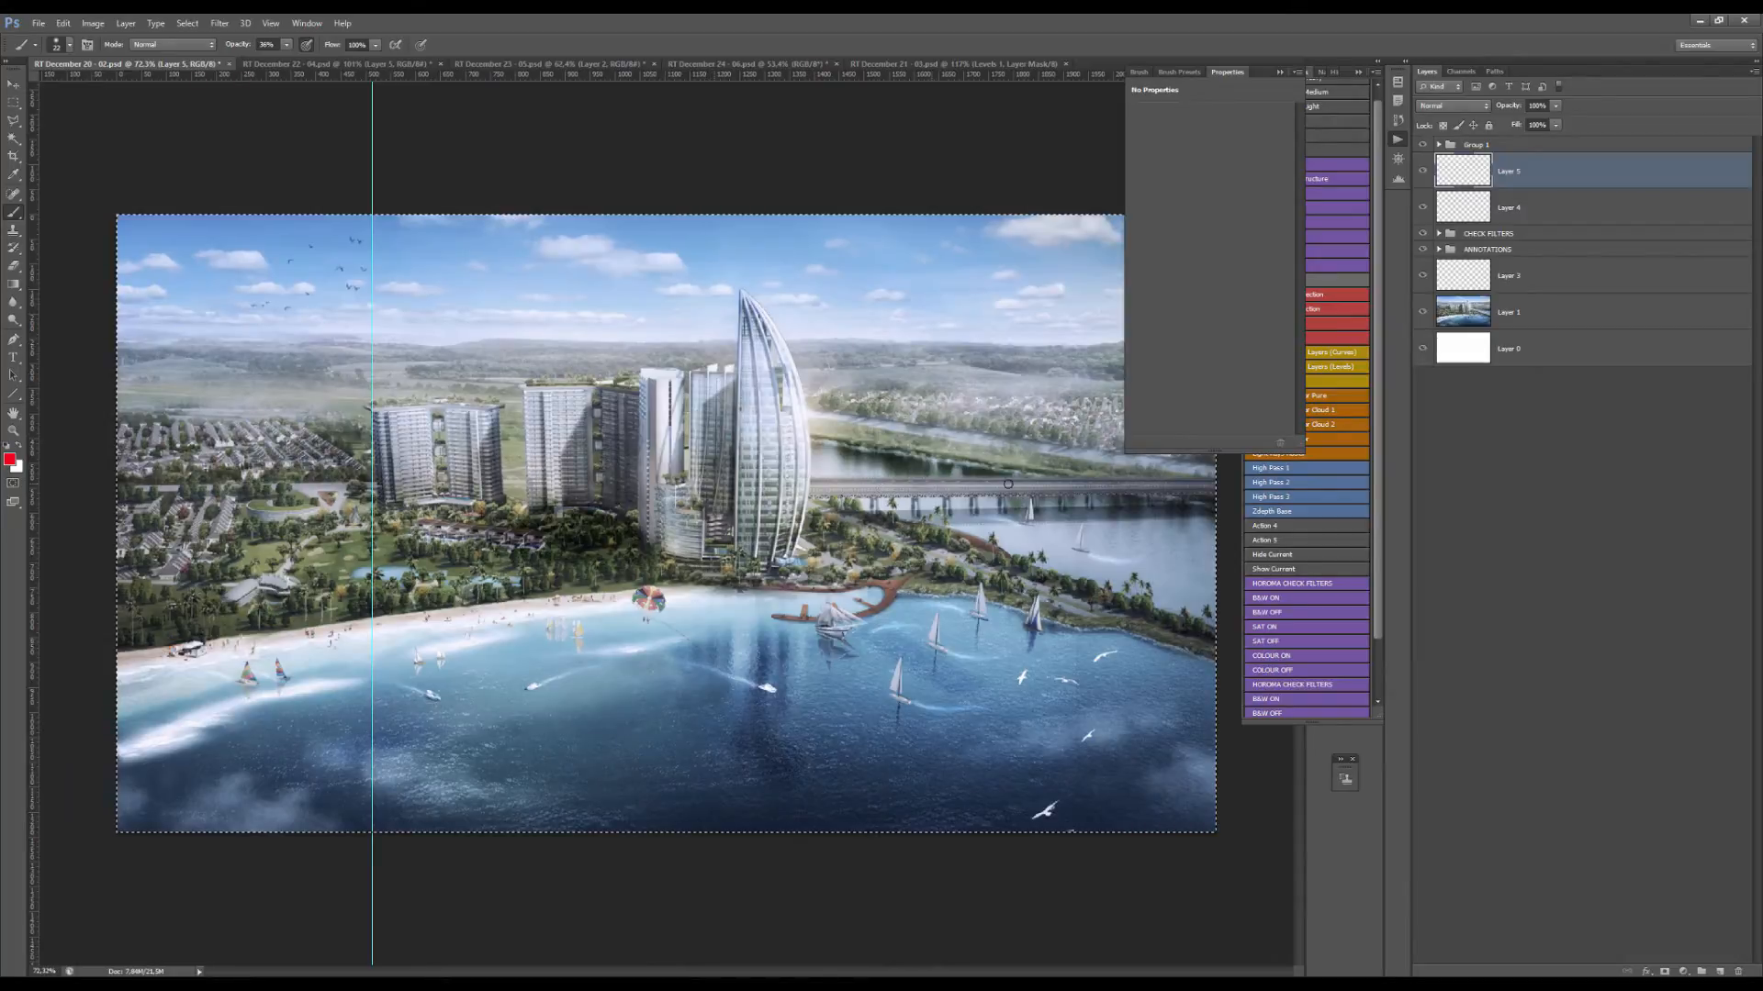
scroll(1008, 483, "up", 5)
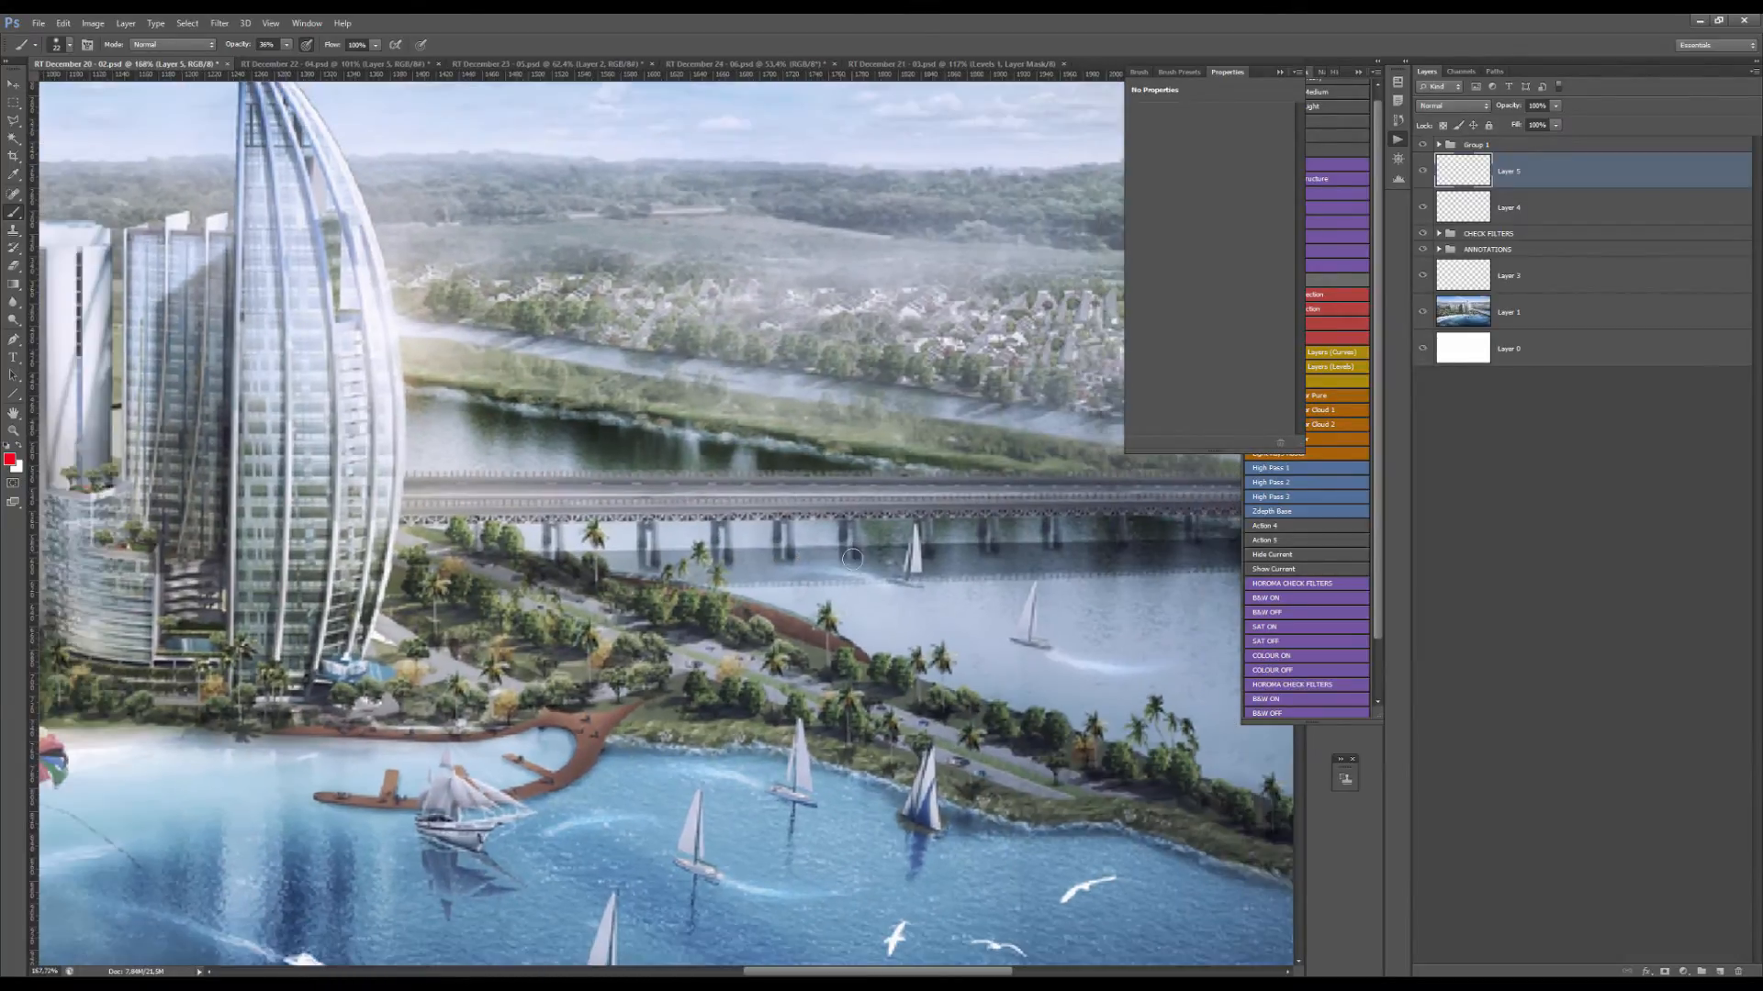
scroll(852, 558, "down", 5)
scroll(946, 587, "up", 5)
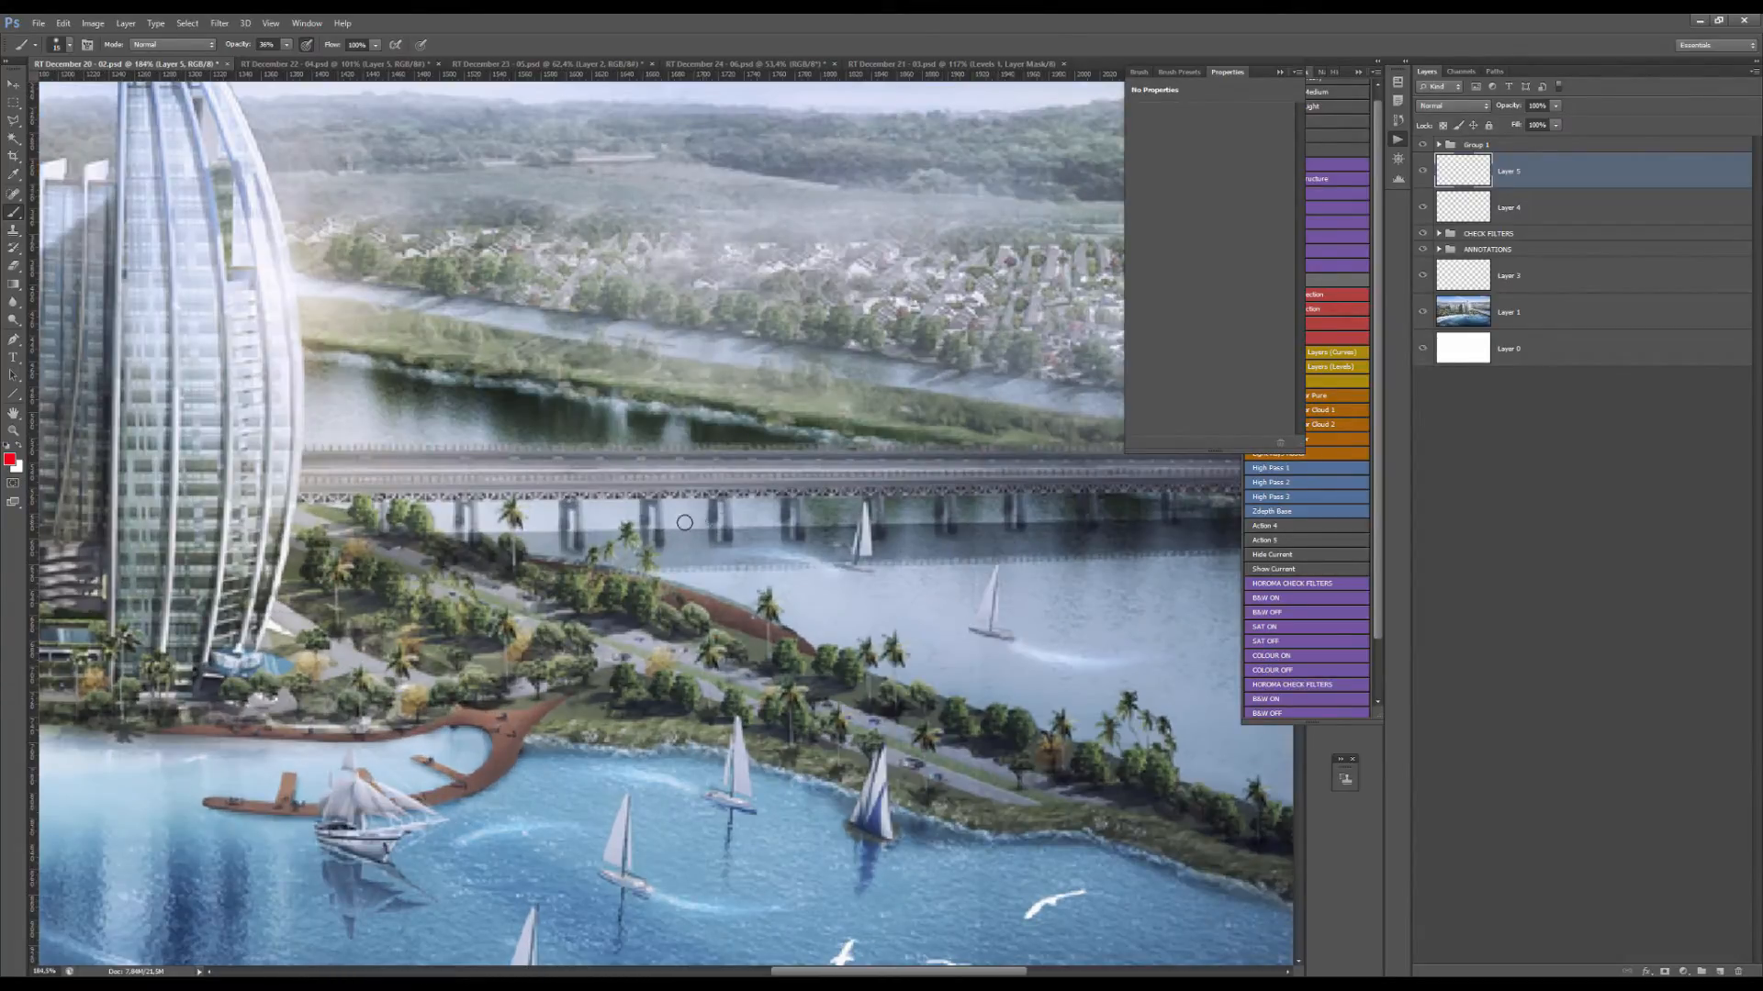
left_click_drag(693, 530, 842, 530)
left_click_drag(741, 572, 891, 573)
scroll(1037, 551, "right", 3)
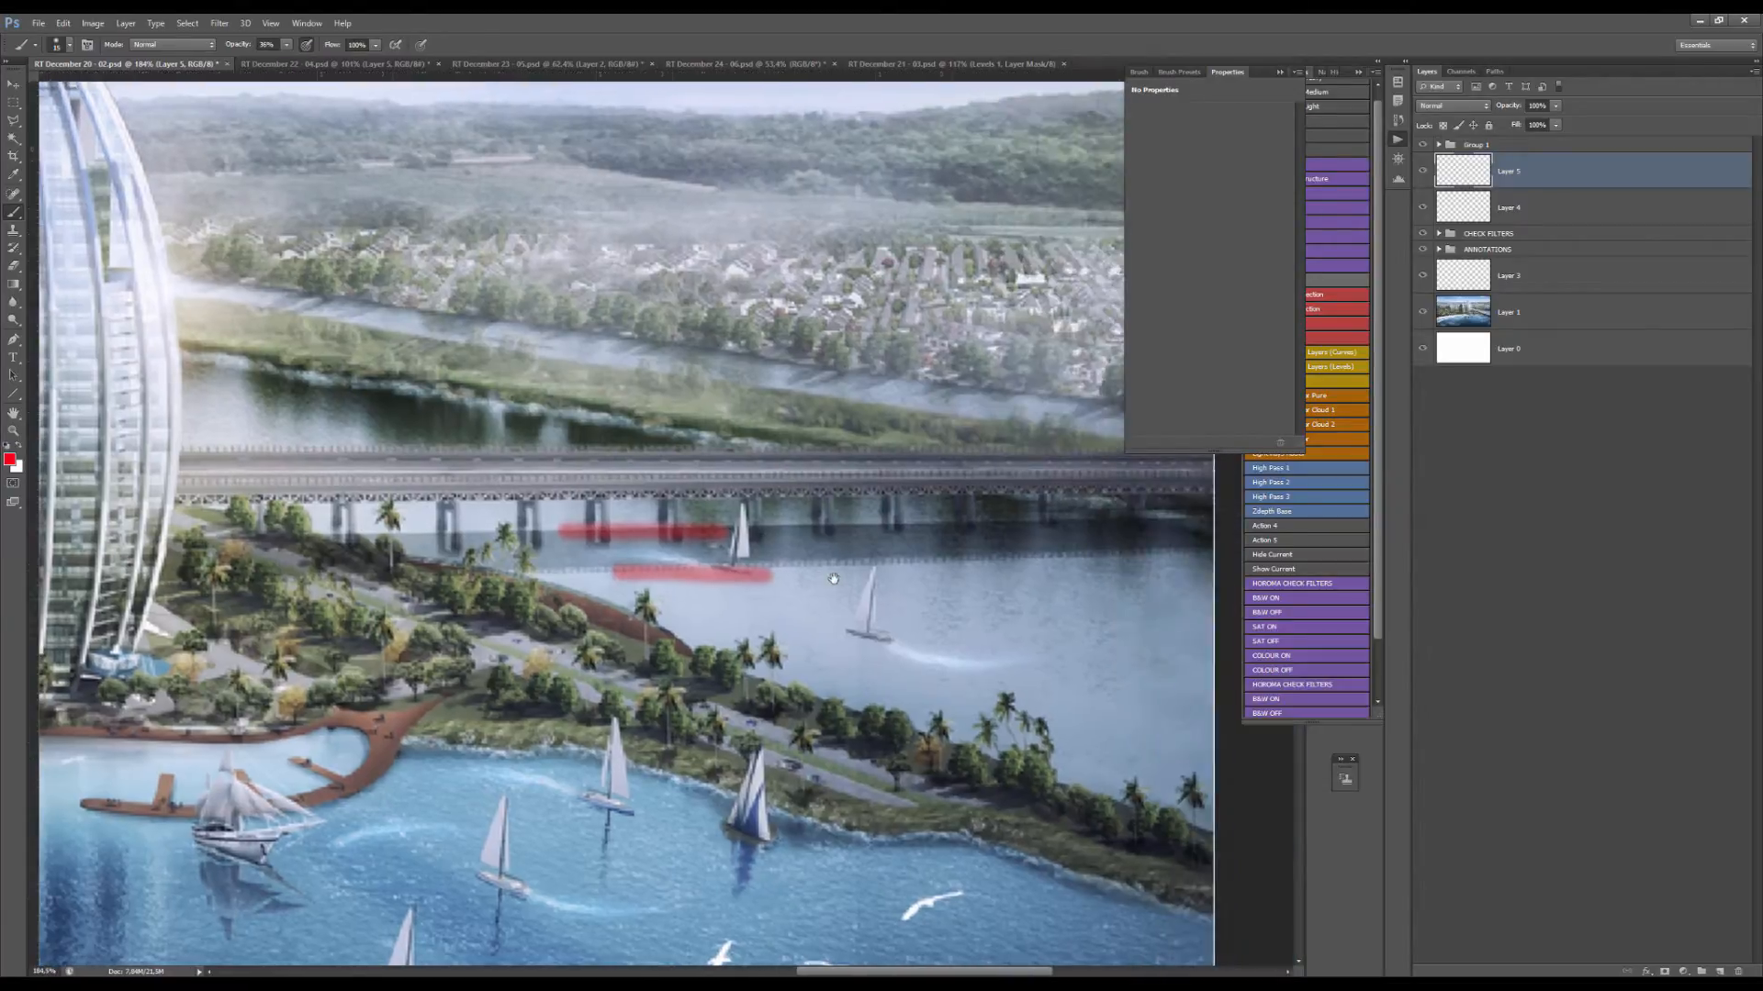
scroll(245, 379, "up", 3)
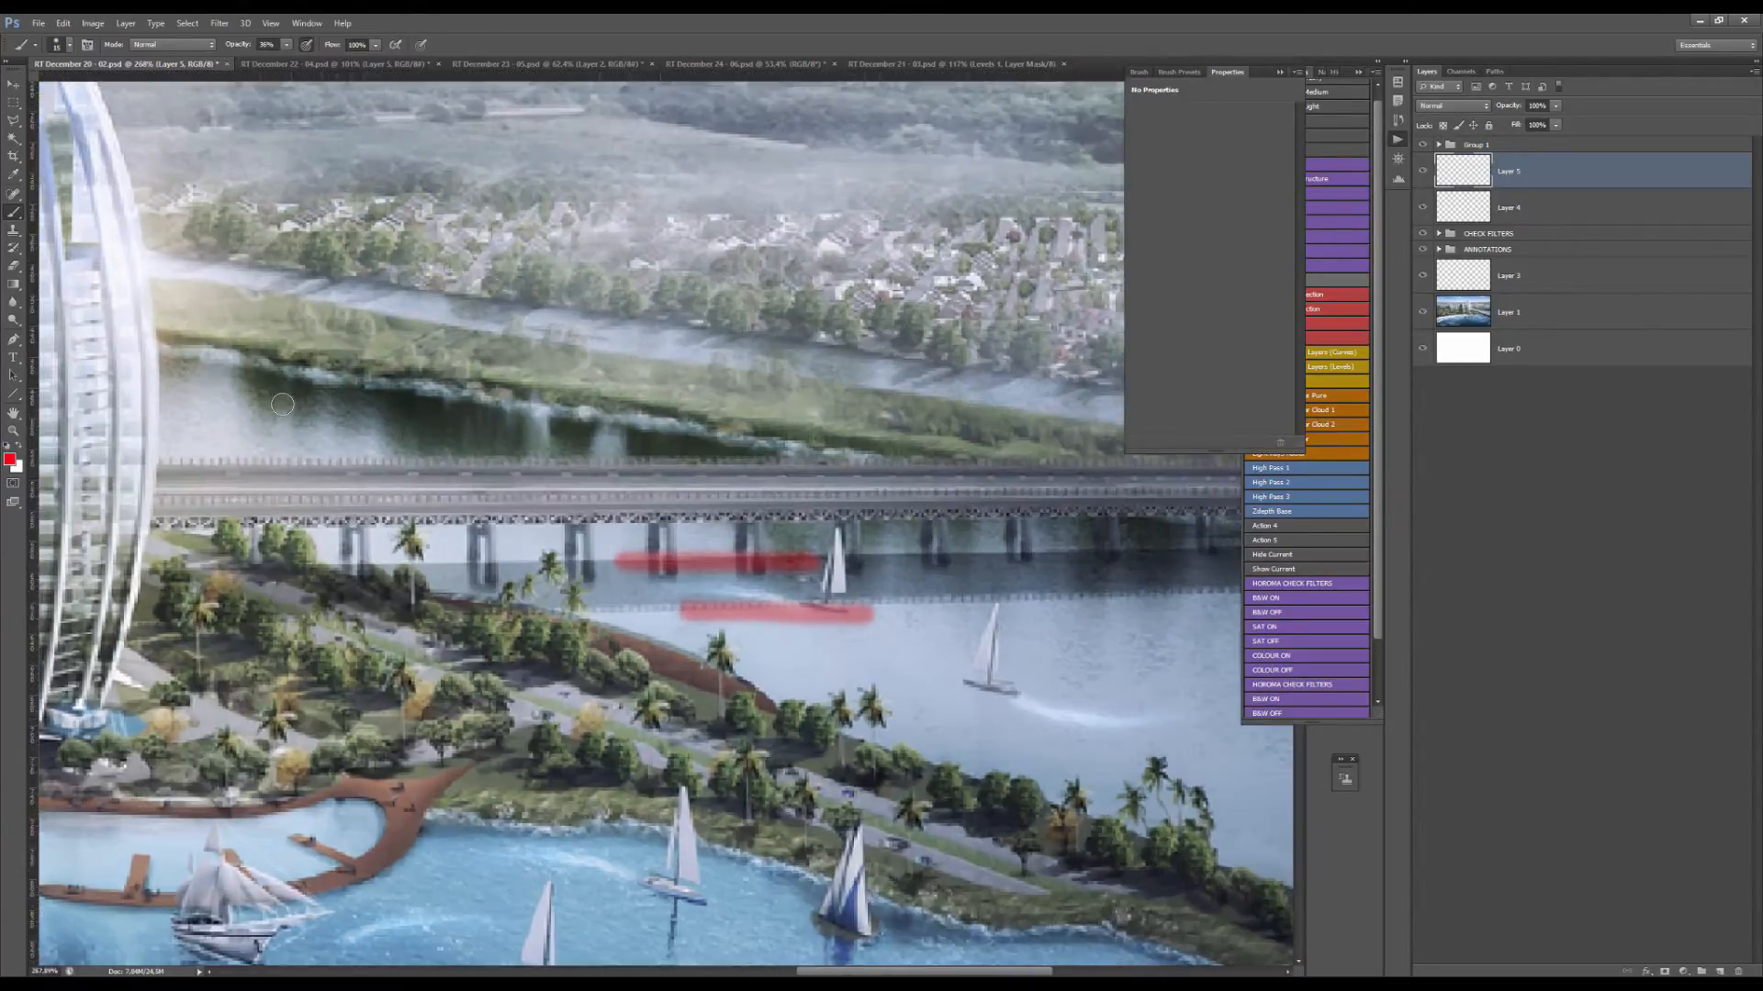
scroll(277, 383, "down", 1)
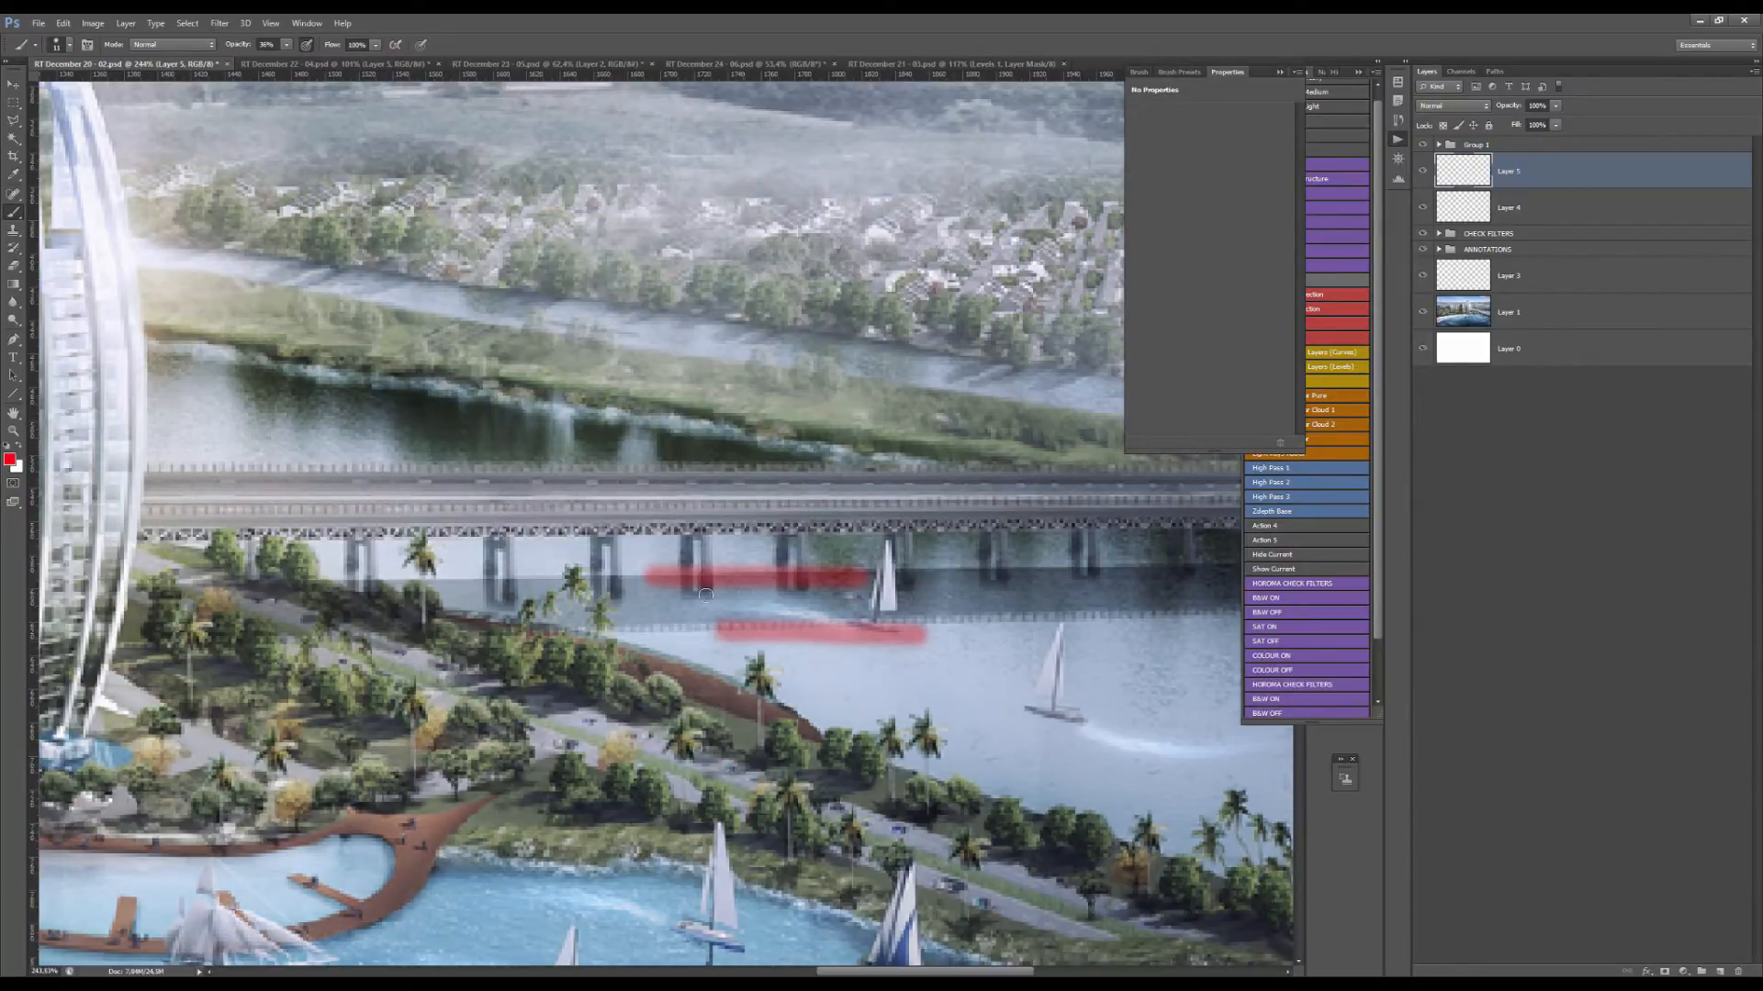
Extend the upper red mark across the water at the bridge pillars, and clear all the bridge markings.
scroll(705, 595, "up", 2)
left_click_drag(404, 574, 645, 573)
scroll(826, 532, "down", 3)
scroll(826, 533, "down", 2)
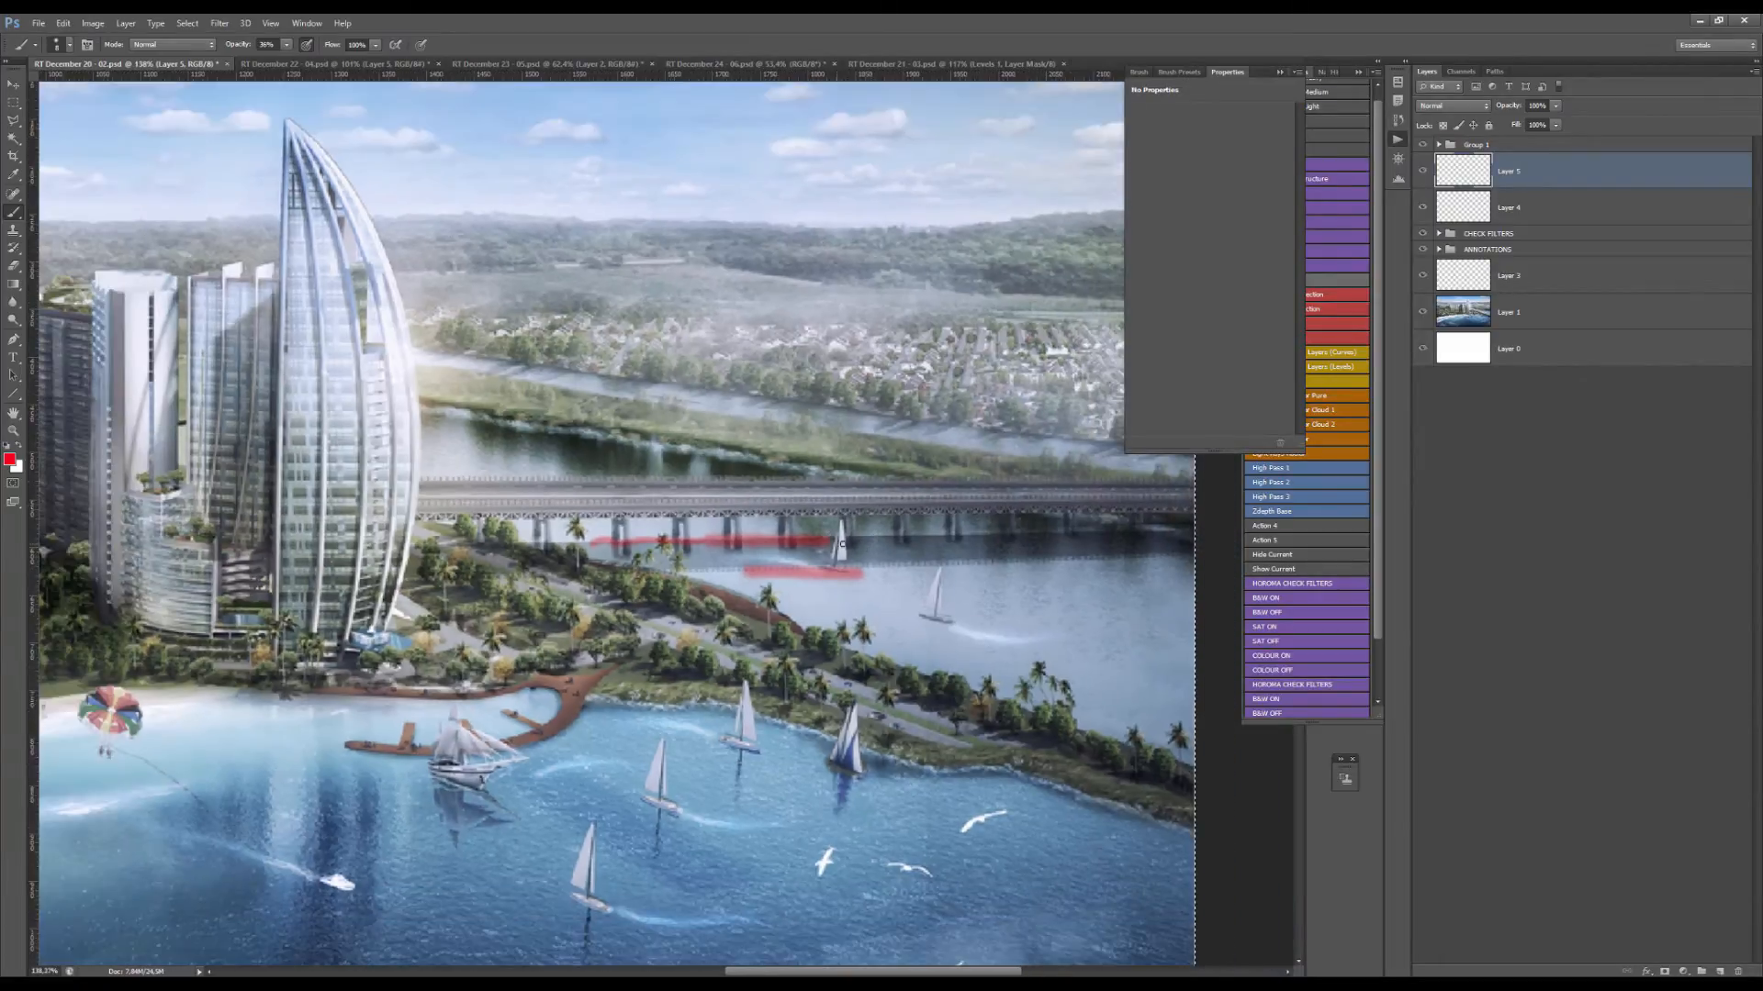
scroll(831, 541, "down", 1)
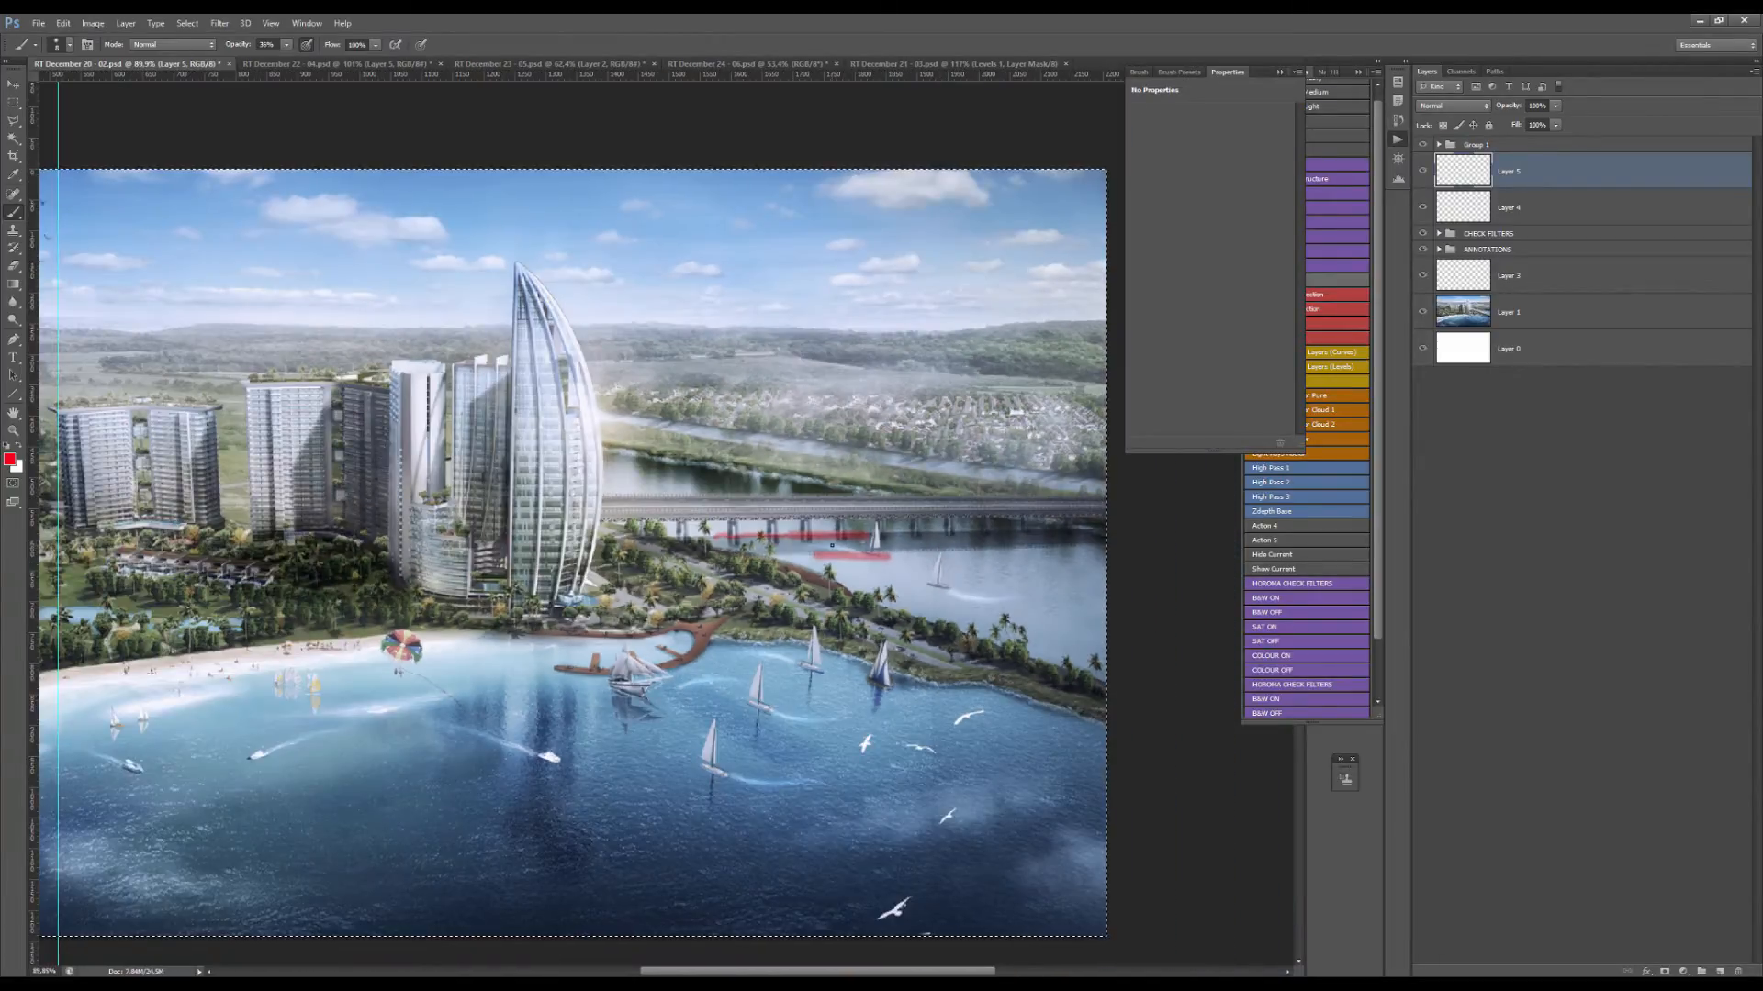
key("Delete")
Trace the edge of the dark bank reflection in the river behind the bridge in red, and clear the marking.
scroll(779, 470, "up", 2)
scroll(782, 482, "up", 1)
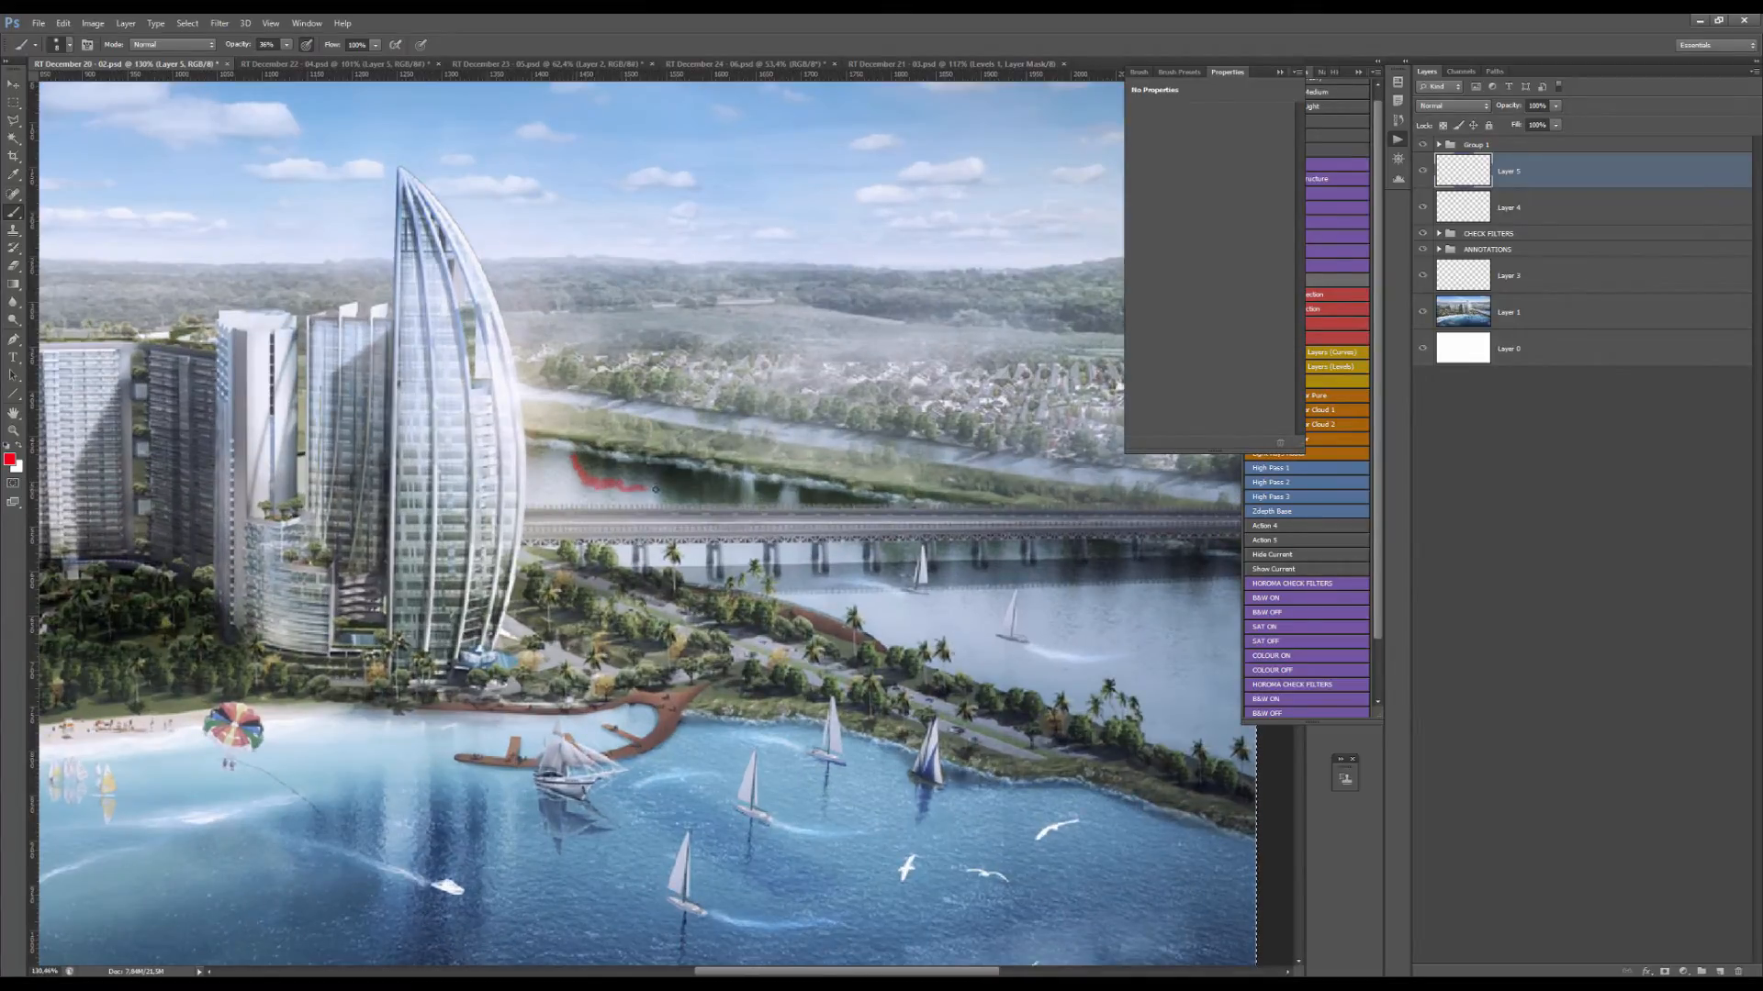
scroll(621, 563, "up", 1)
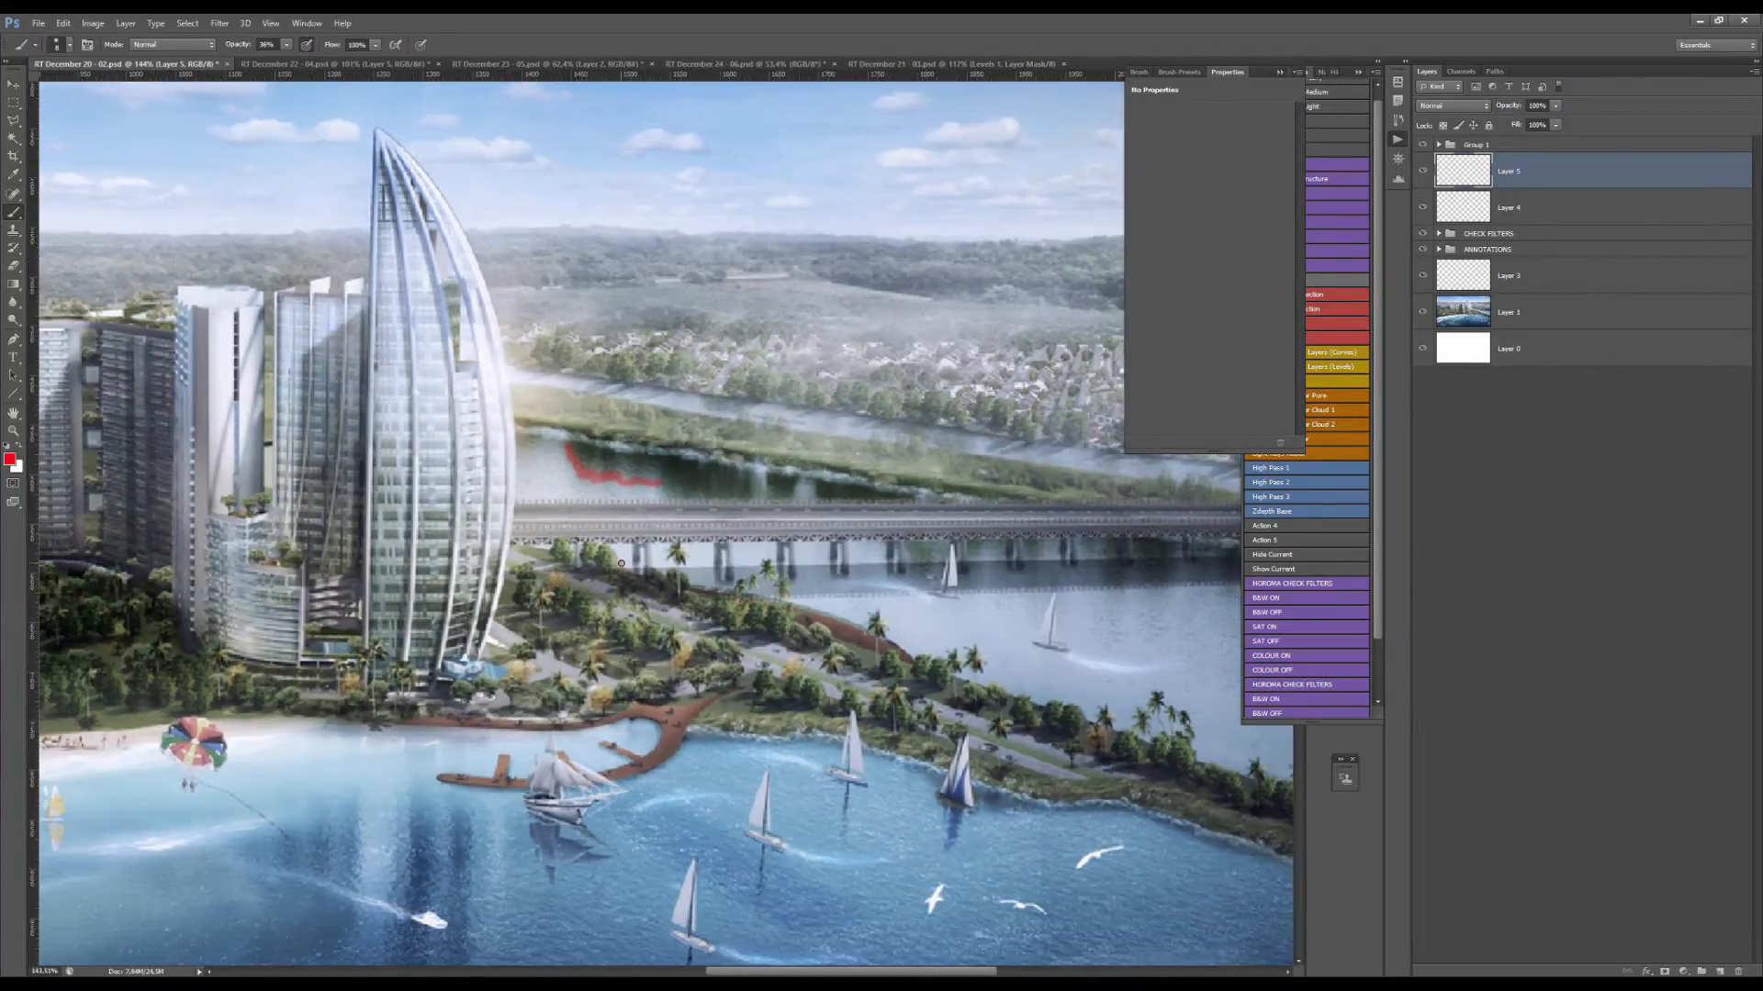
scroll(941, 563, "up", 5)
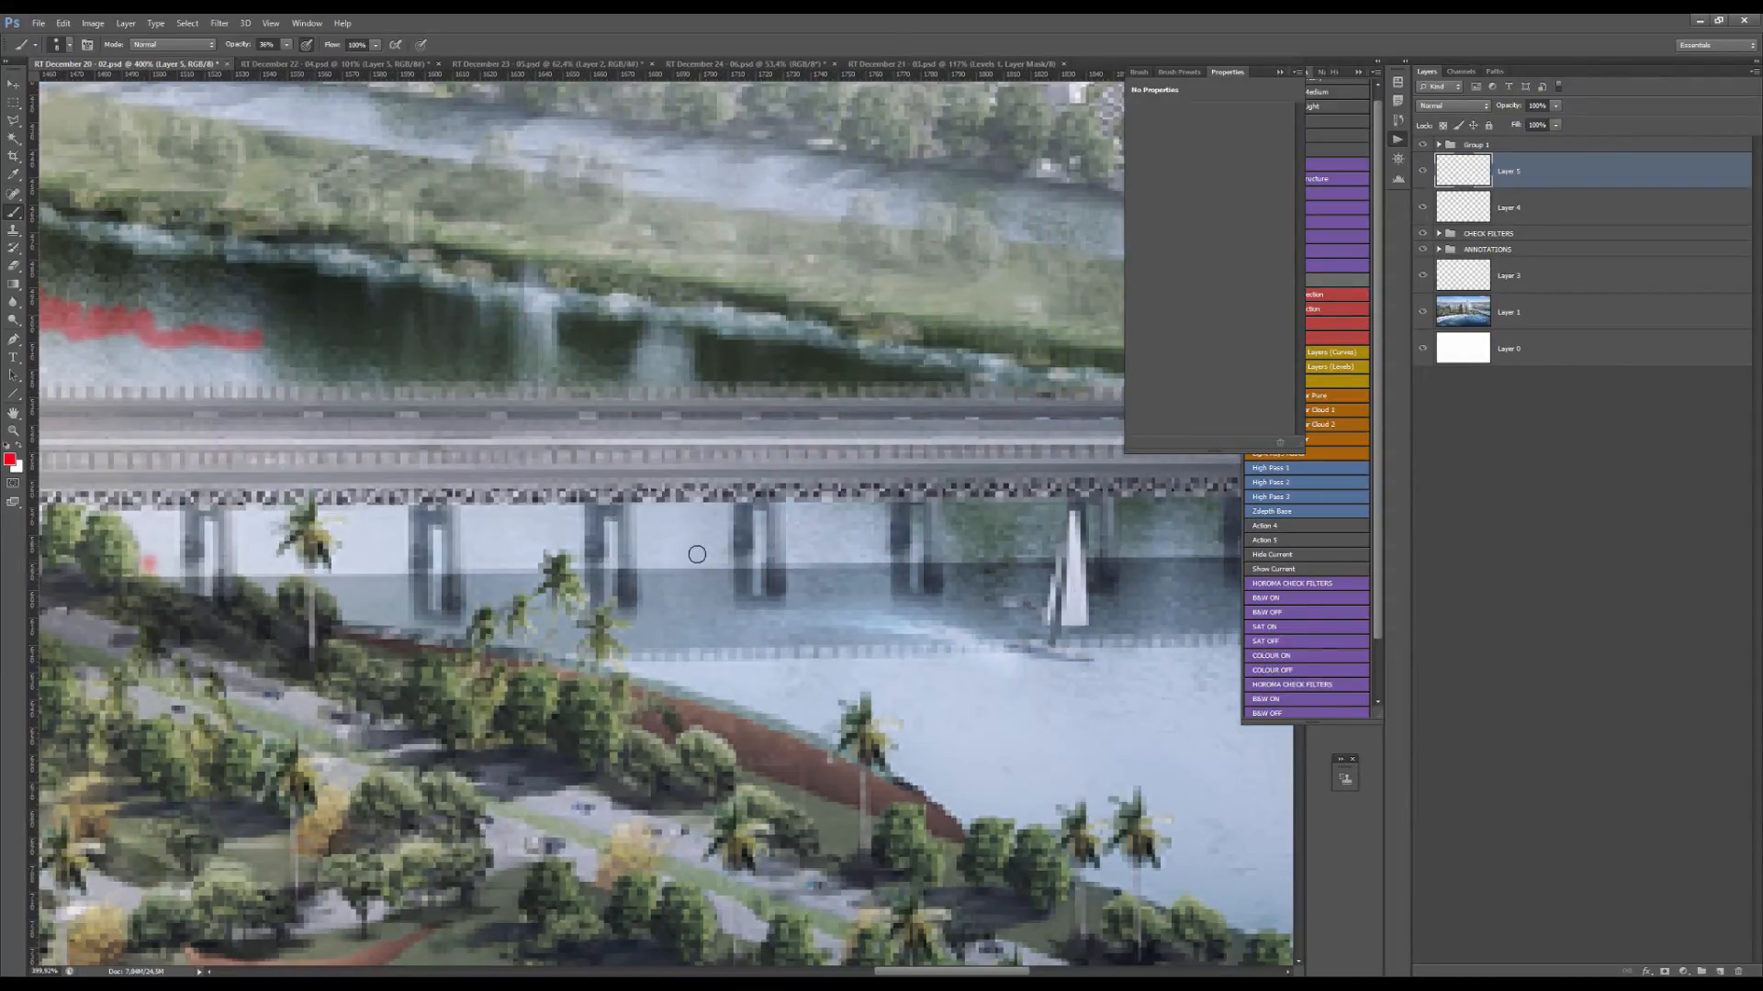
scroll(742, 539, "down", 6)
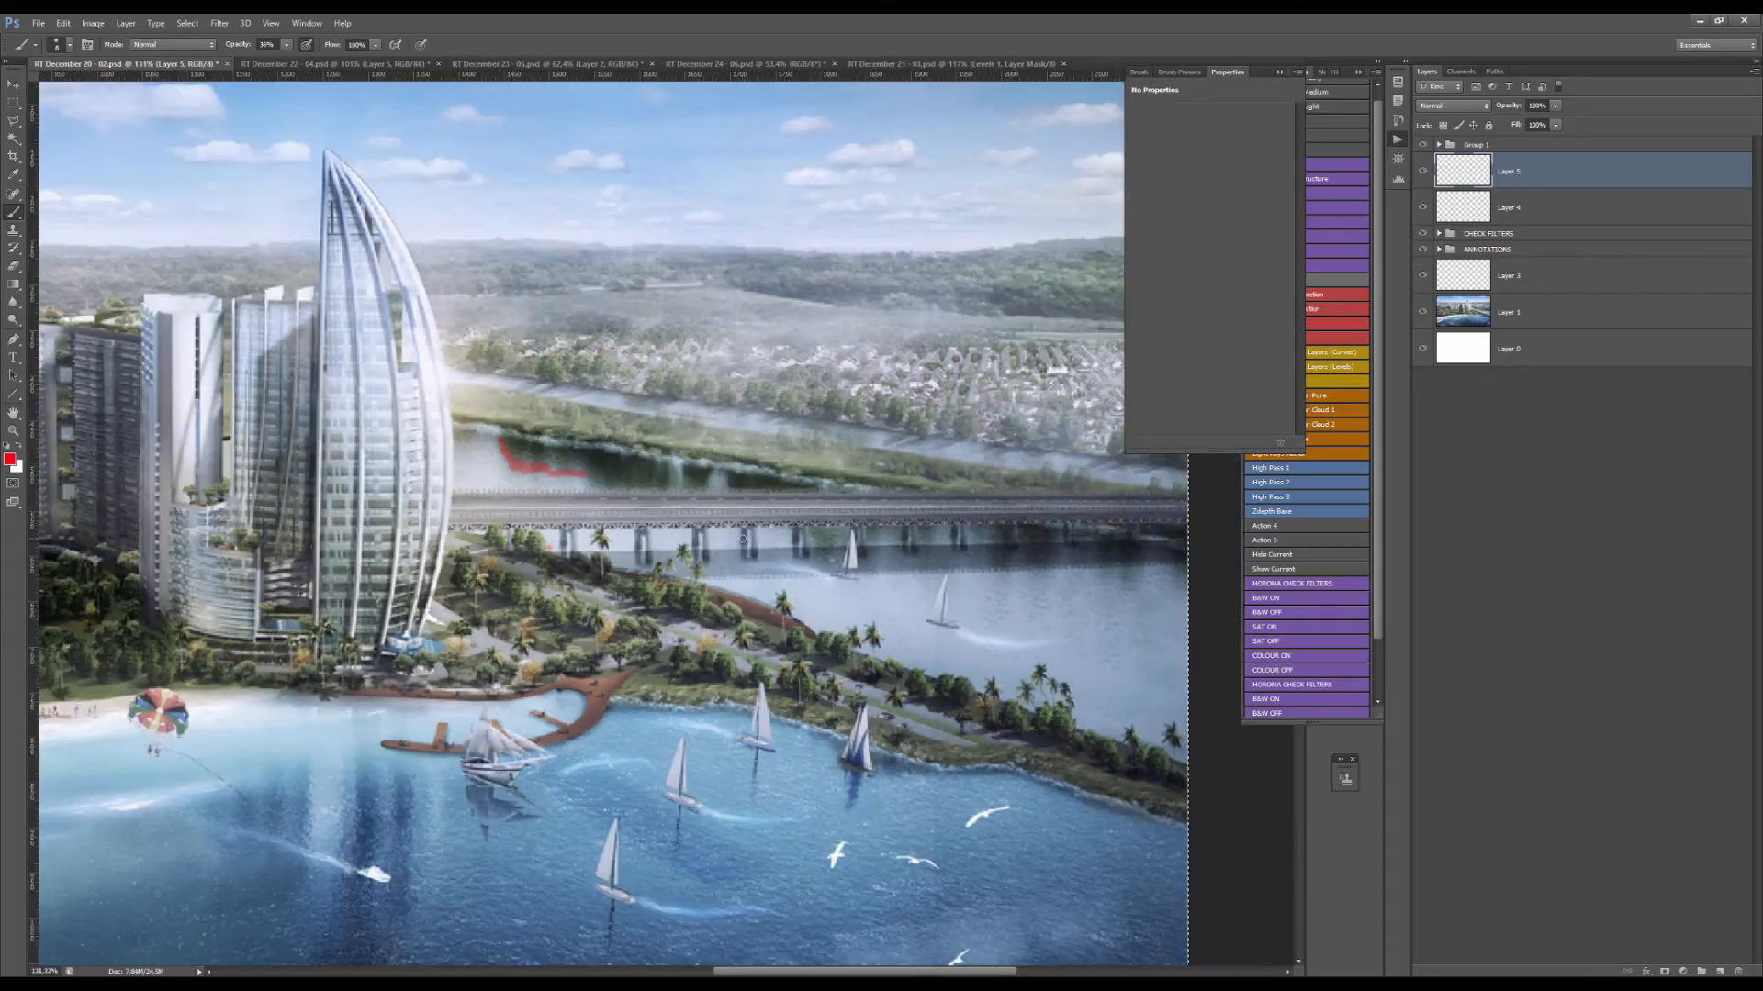
scroll(743, 538, "down", 4)
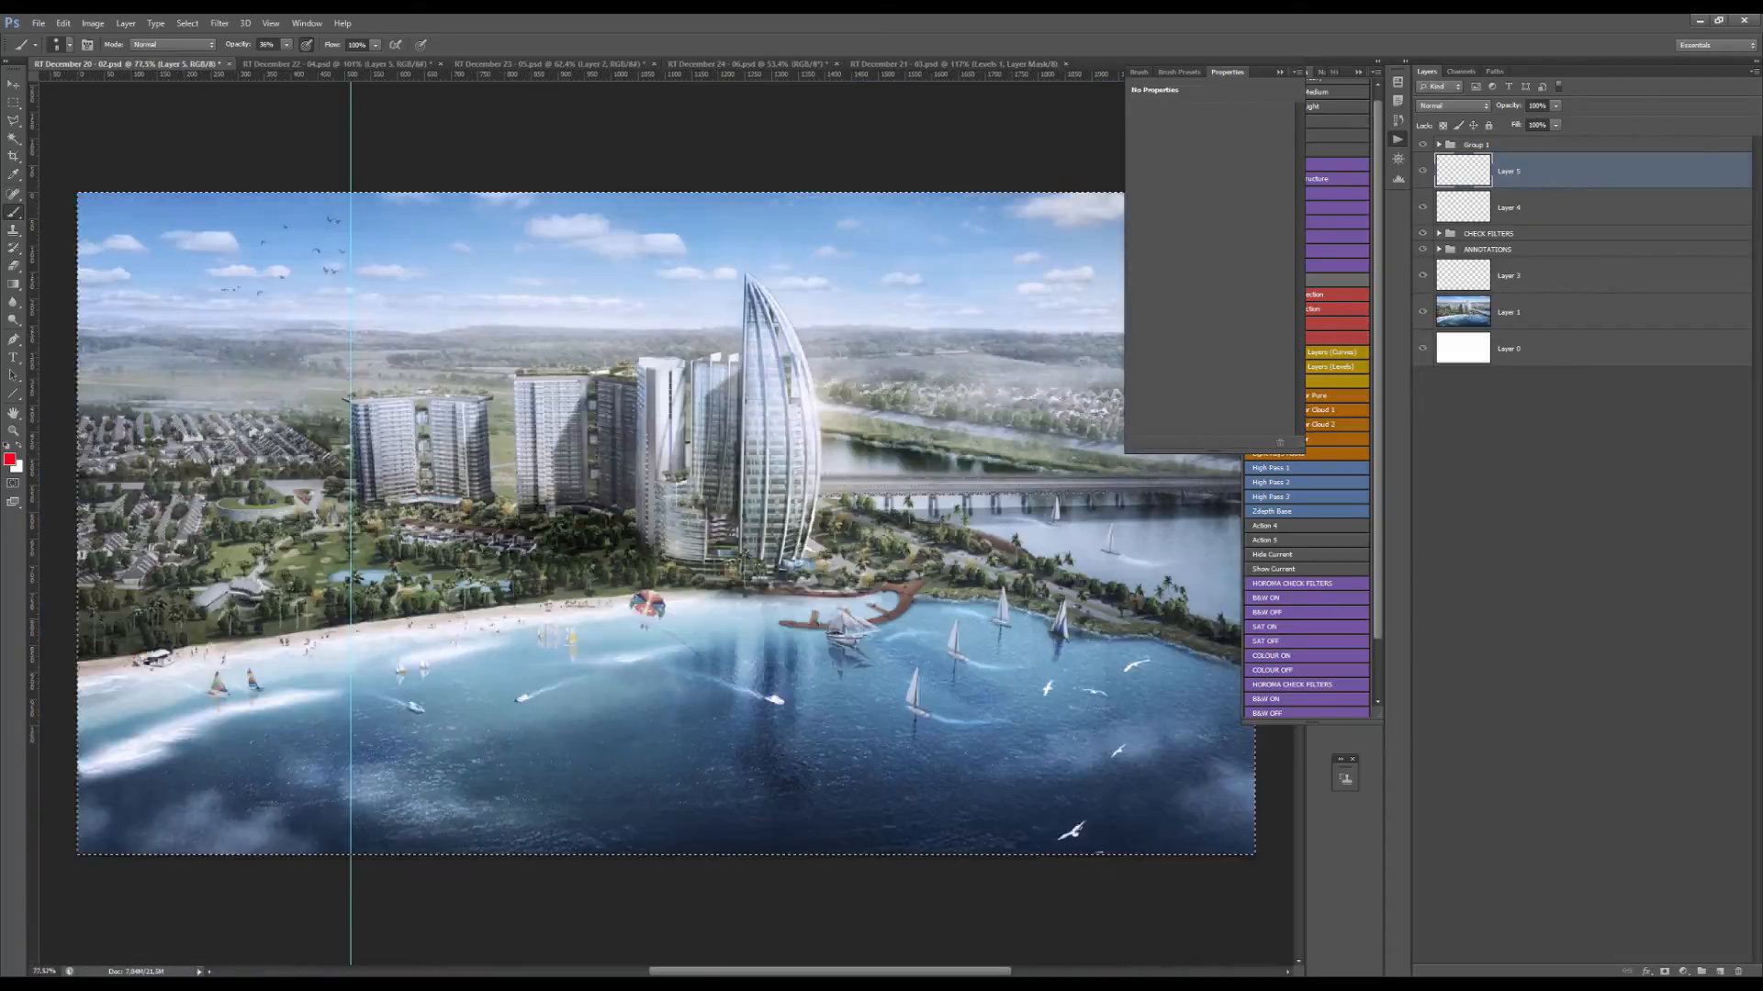
Draw a straight red line along the road behind the crescent-shaped building, and undo it.
scroll(979, 496, "up", 6)
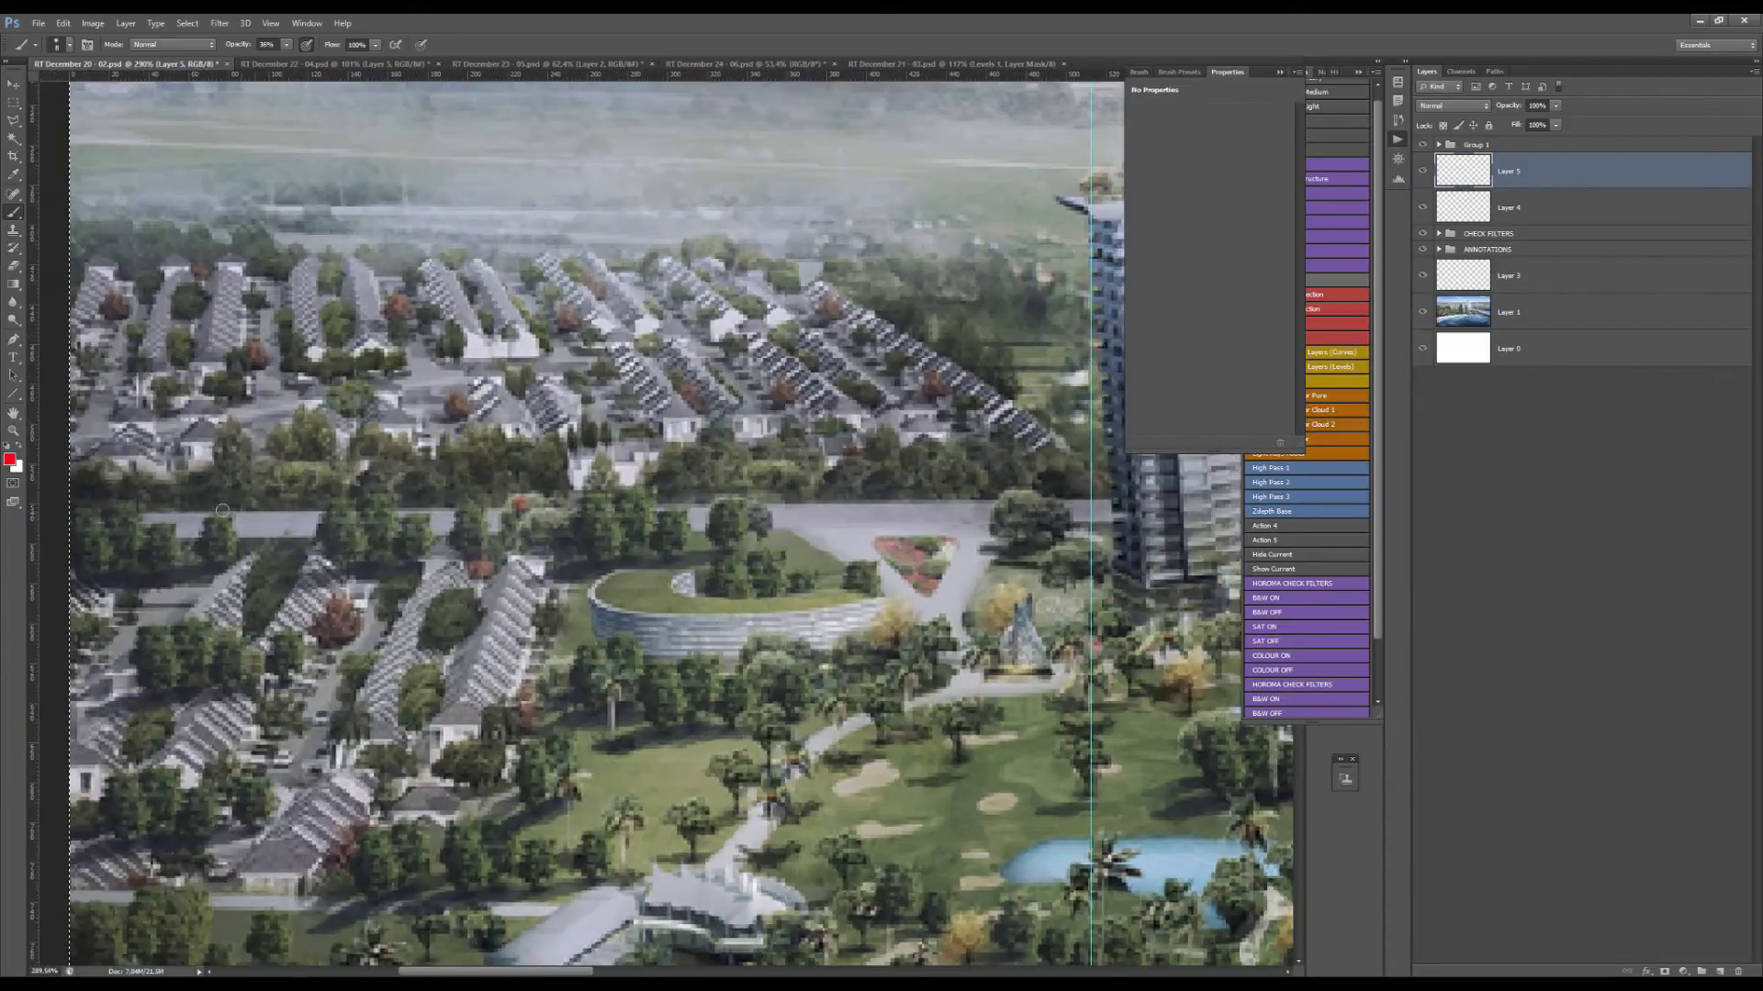
left_click(1071, 492, "shift")
scroll(955, 503, "up", 2)
left_click_drag(987, 515, 907, 523)
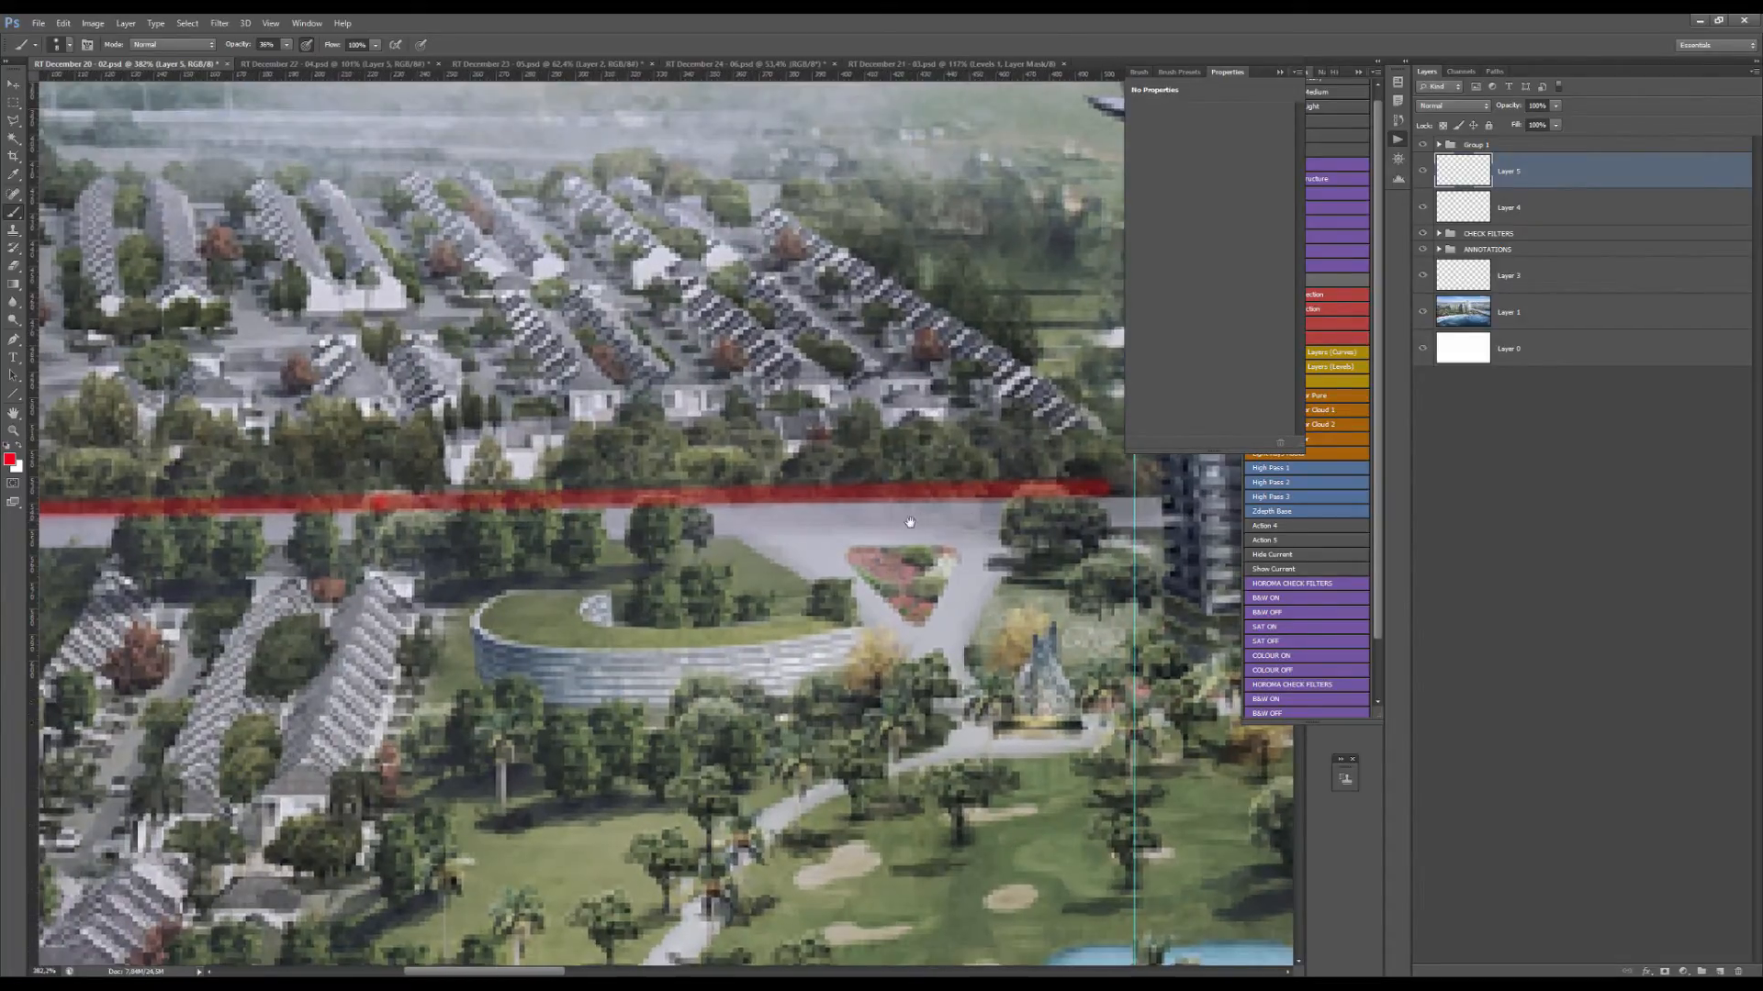
key("ctrl+z")
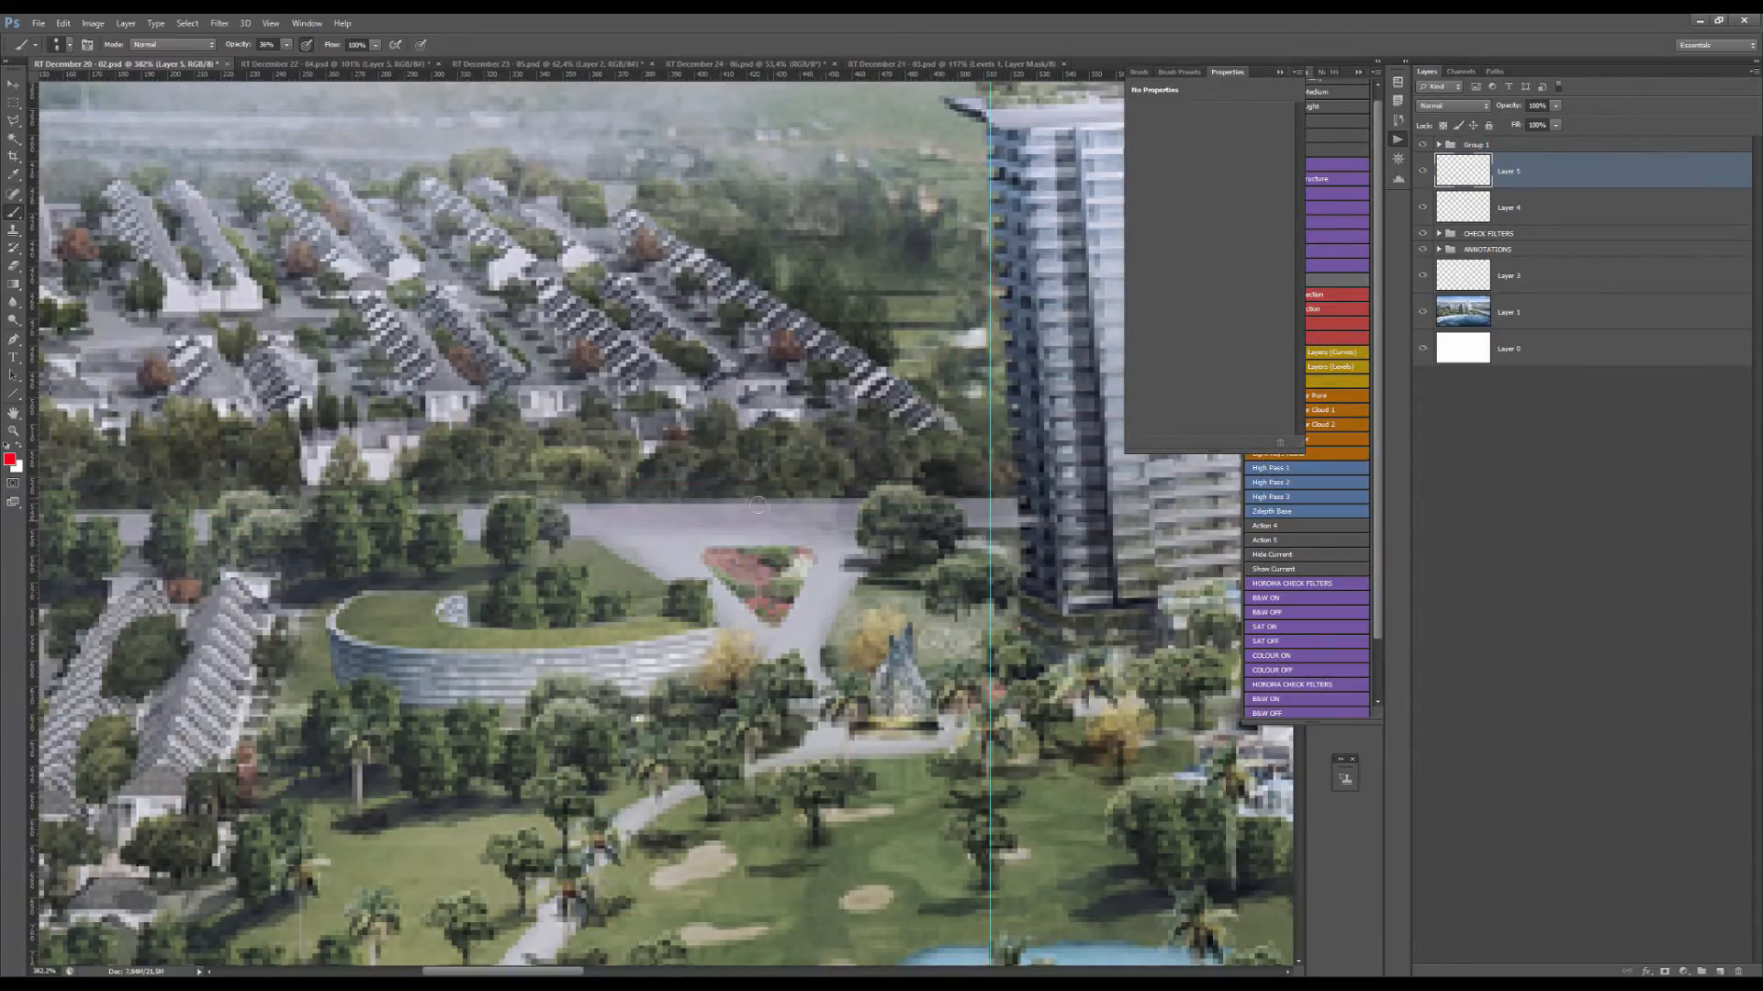
Reduce the brush size, outline the two foreground sailboats in red, and mark the wakes beside them.
scroll(647, 468, "down", 8)
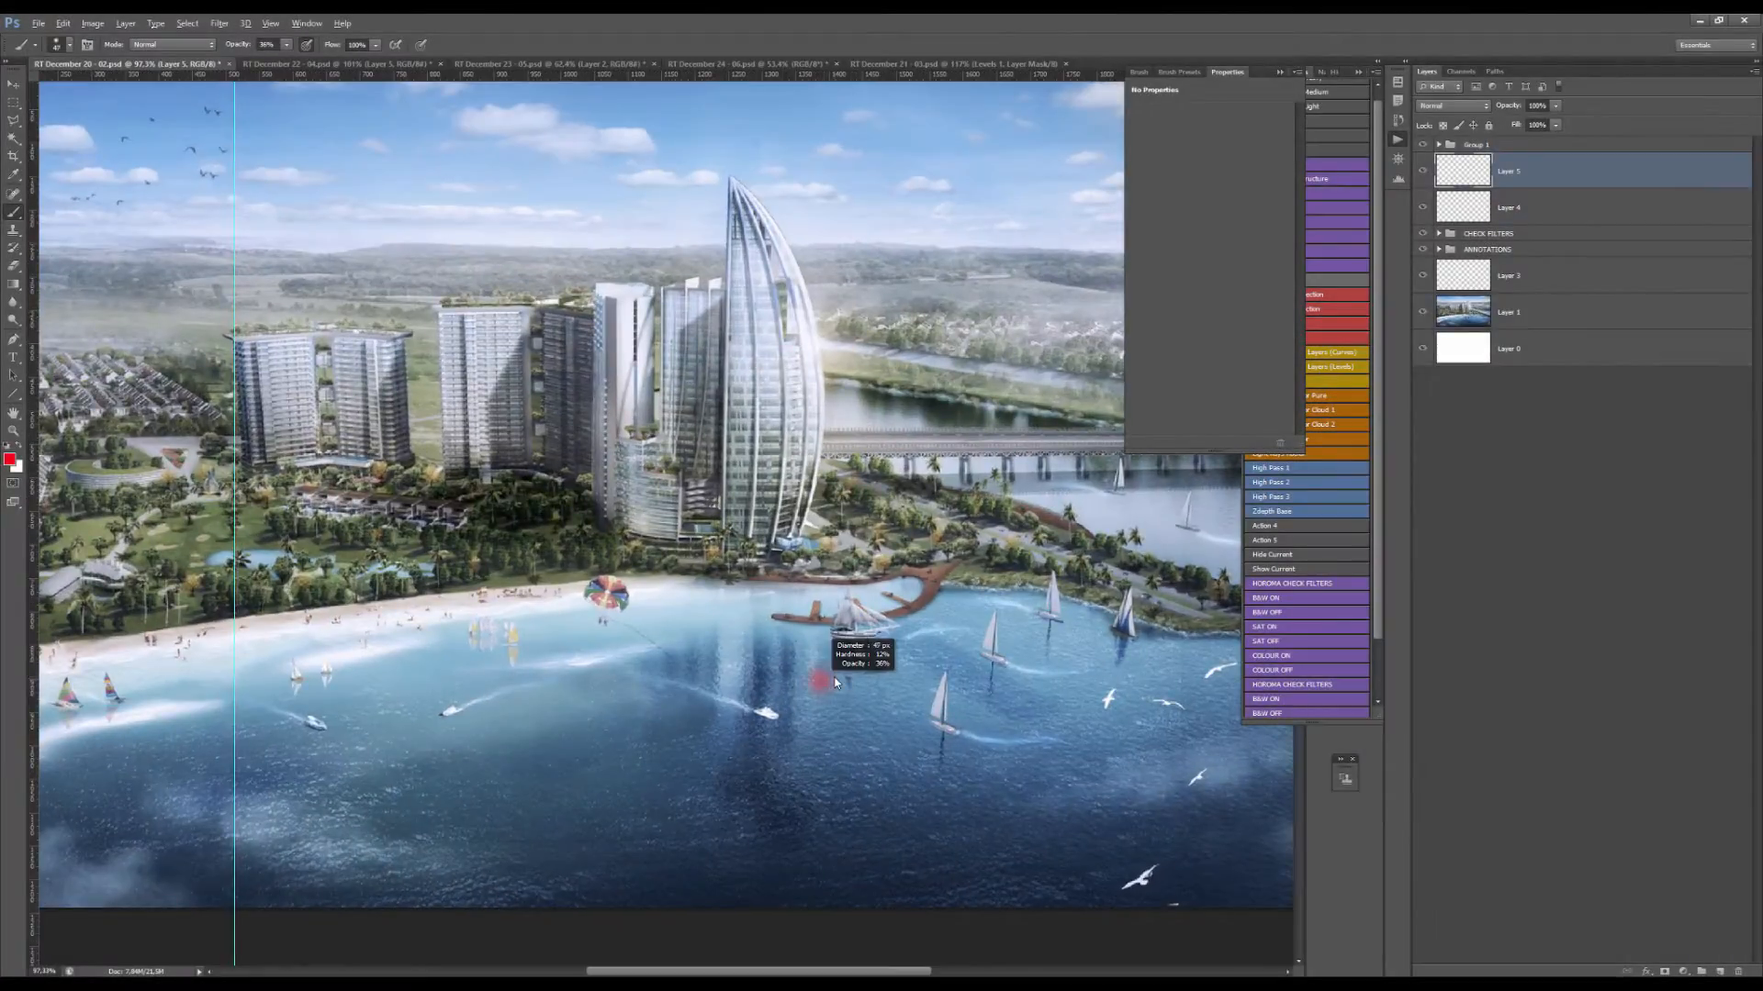
left_click_drag(836, 681, 822, 683)
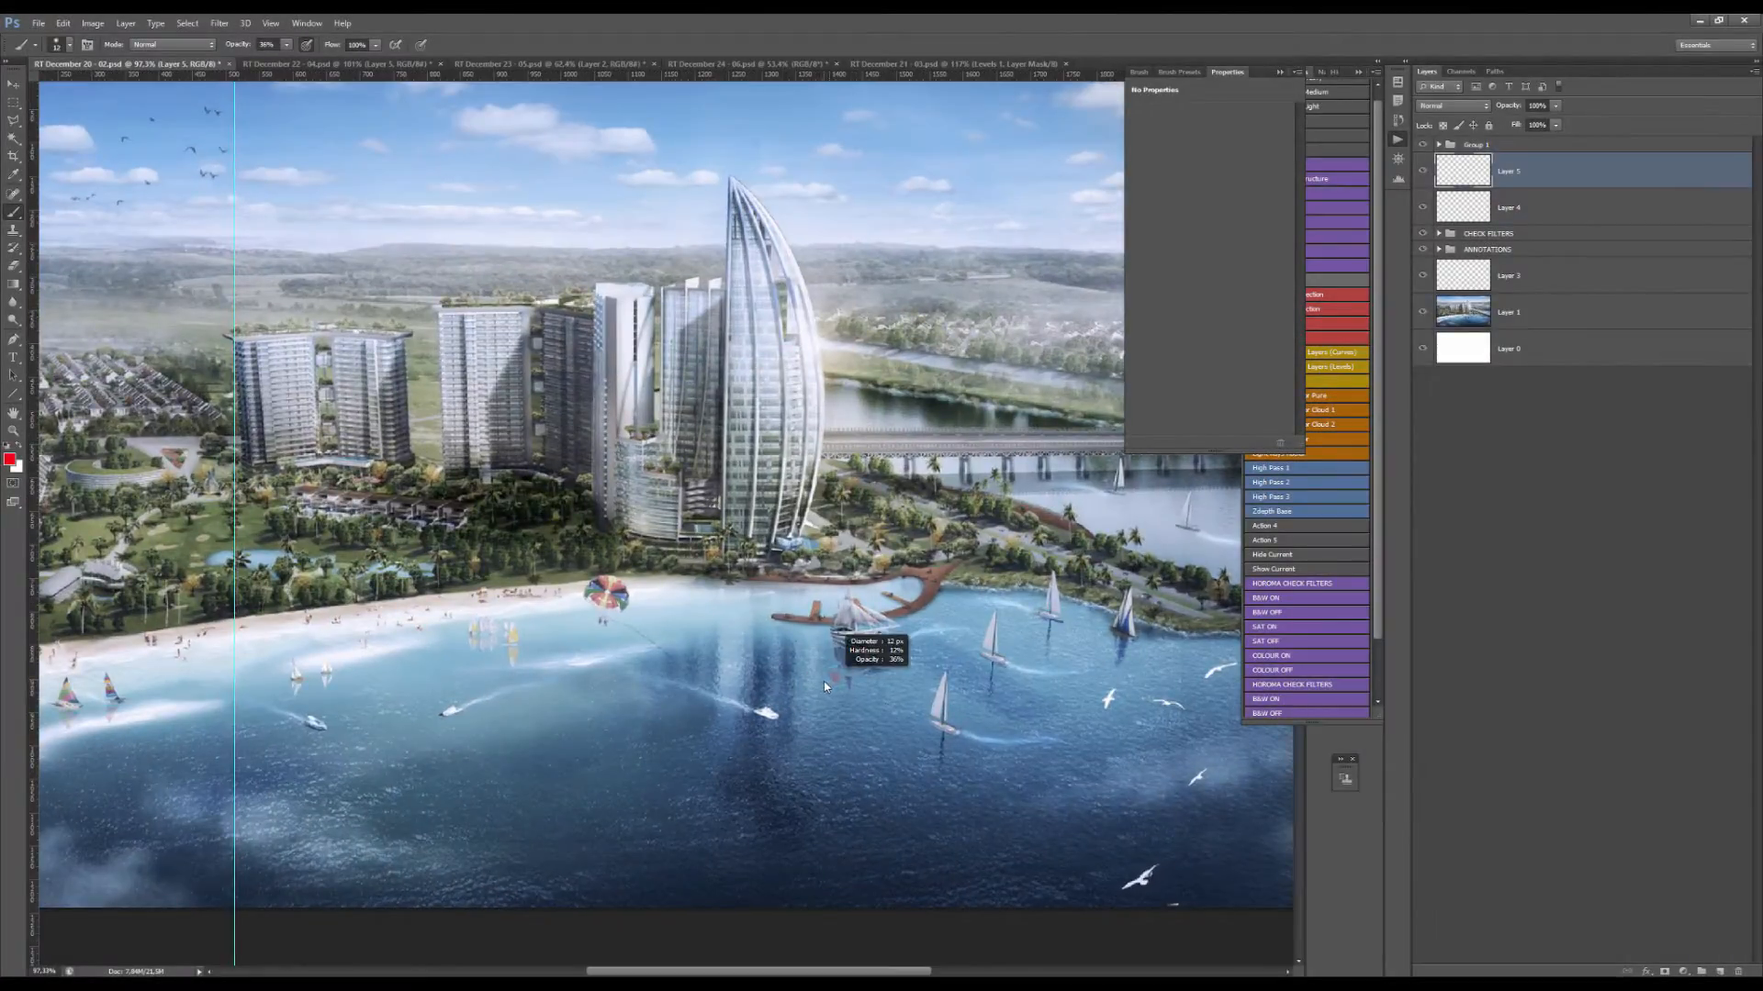
scroll(821, 708, "down", 2)
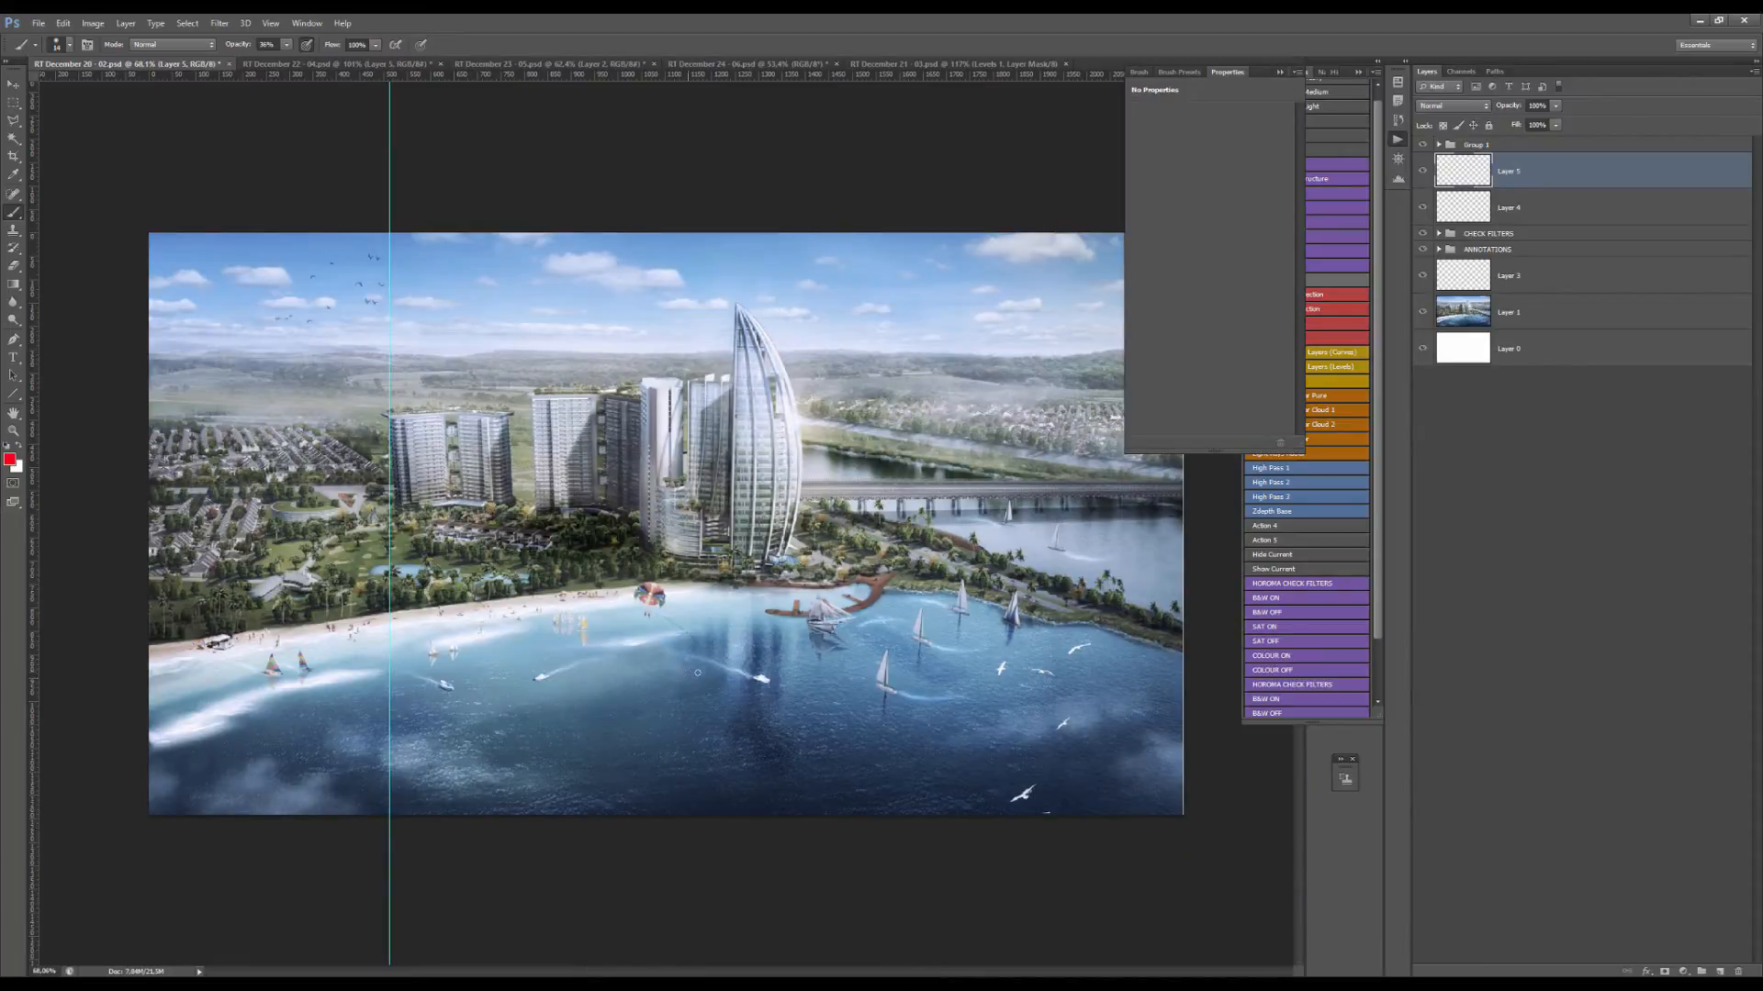
scroll(575, 674, "up", 2)
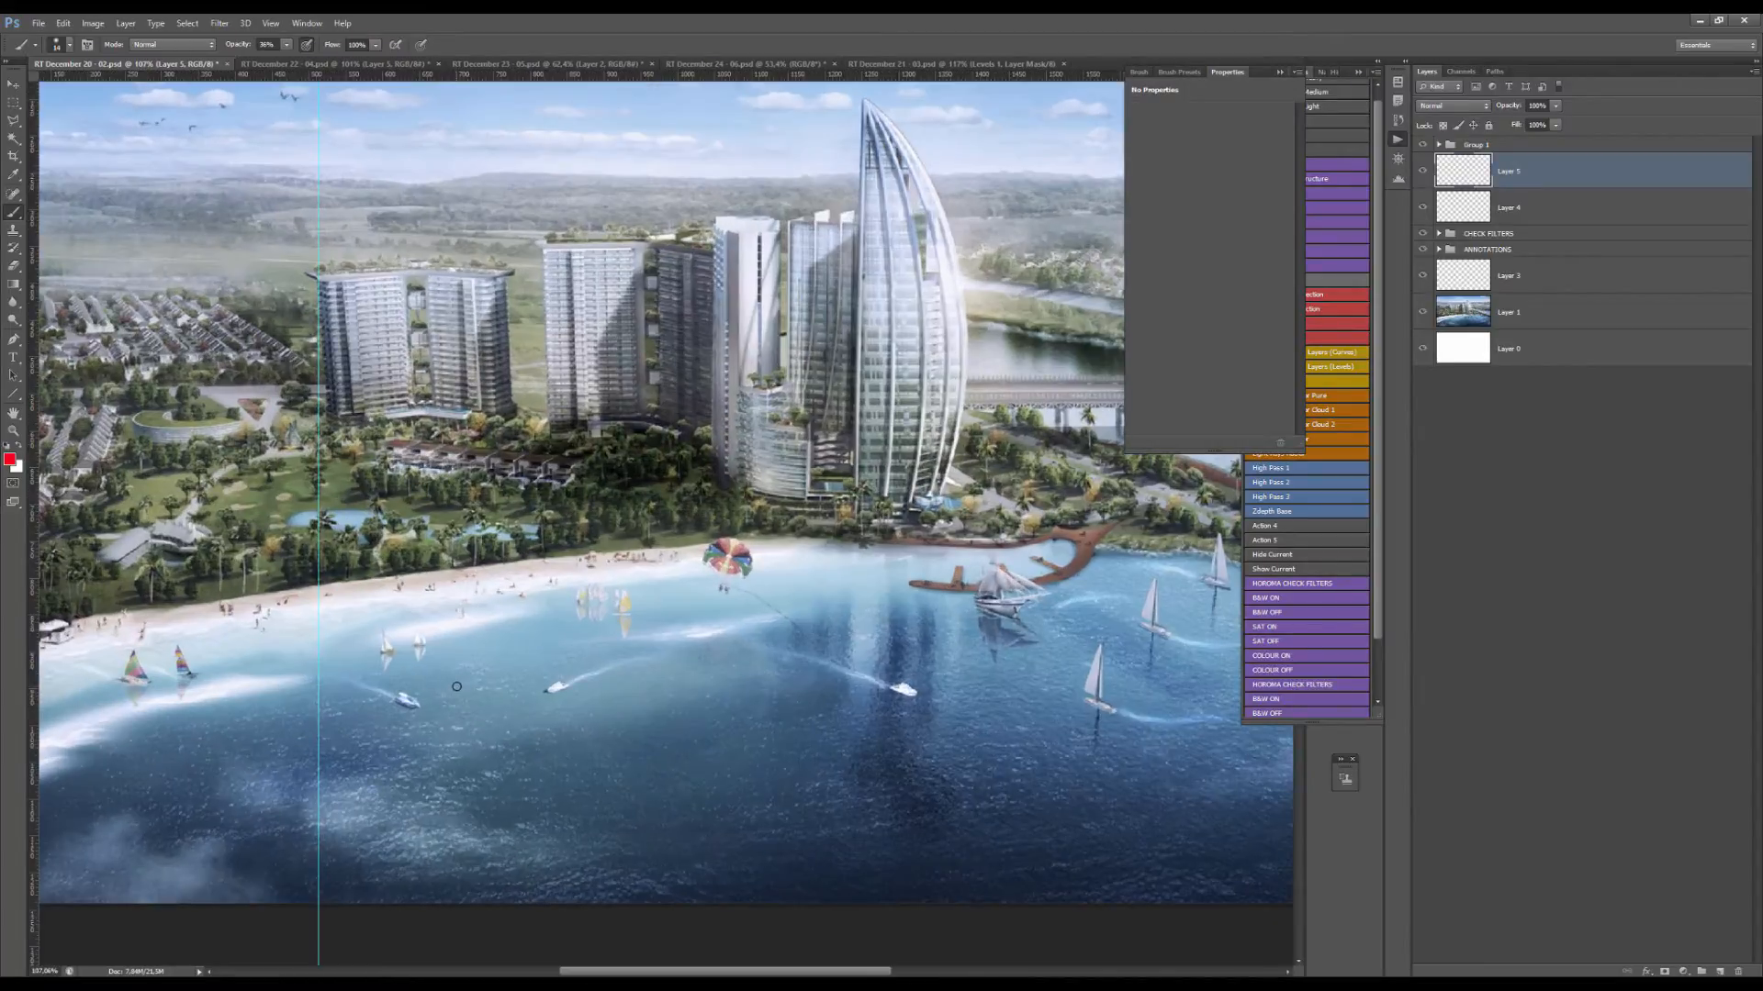
scroll(511, 658, "up", 1)
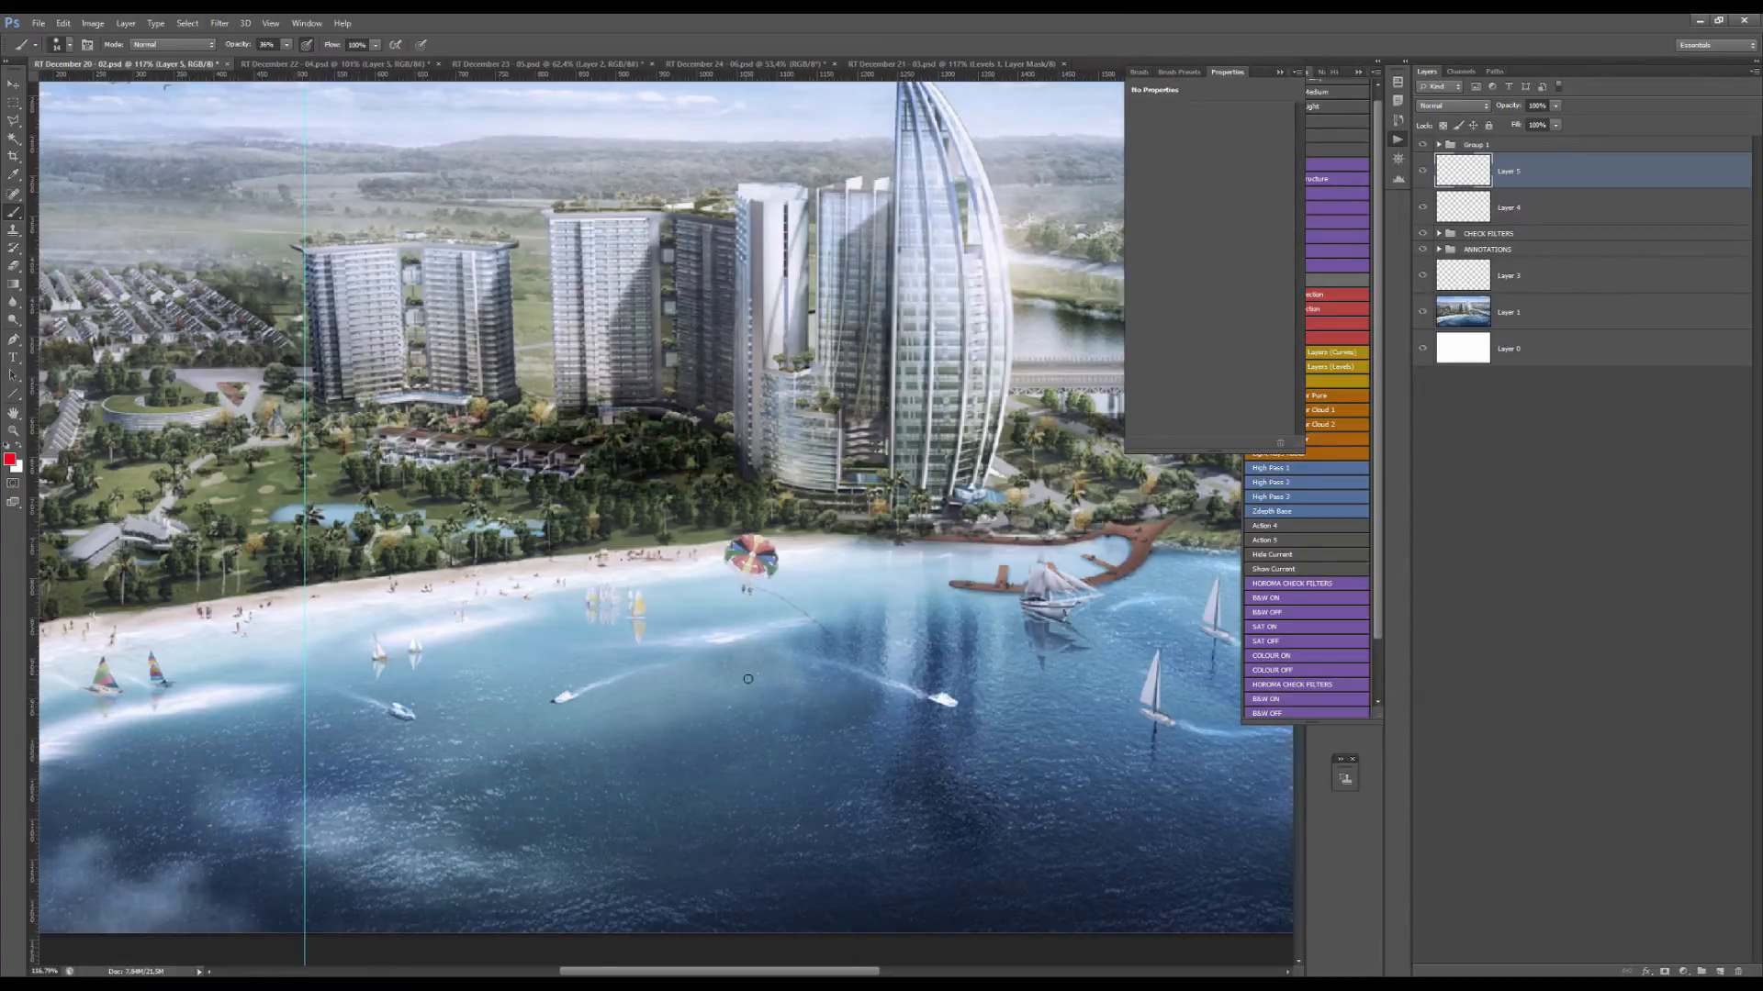
left_click_drag(962, 685, 639, 666)
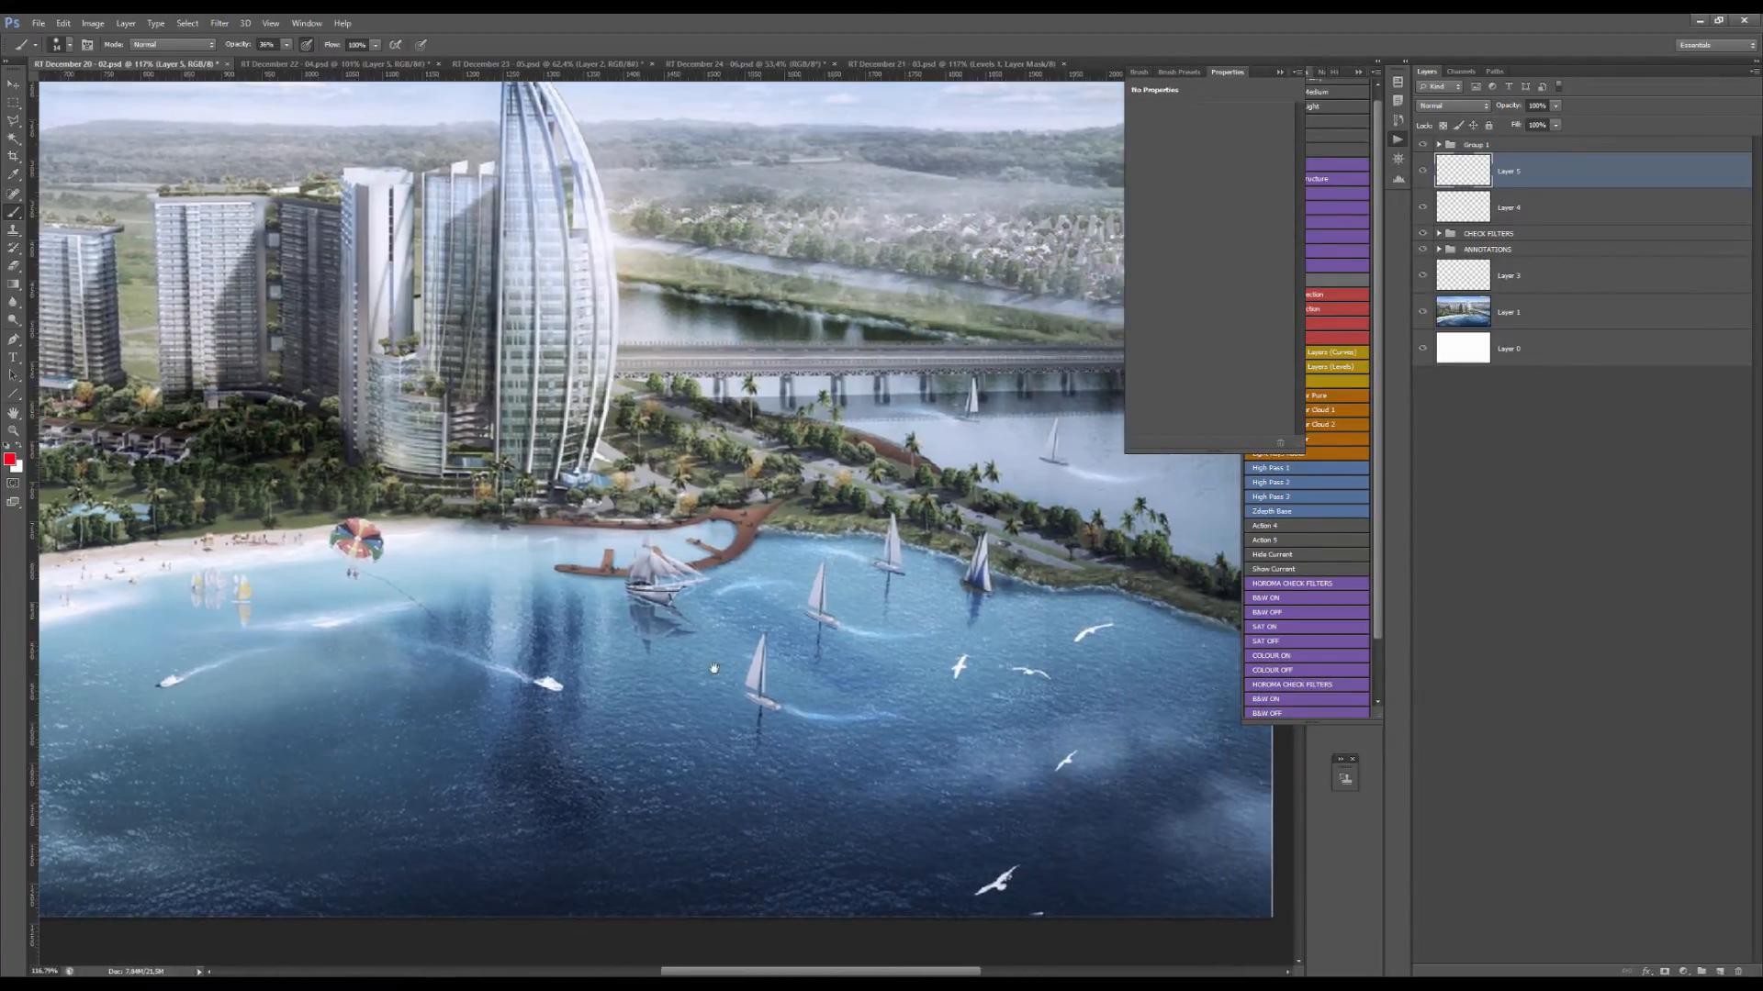
scroll(814, 667, "up", 1)
left_click_drag(761, 609, 757, 712)
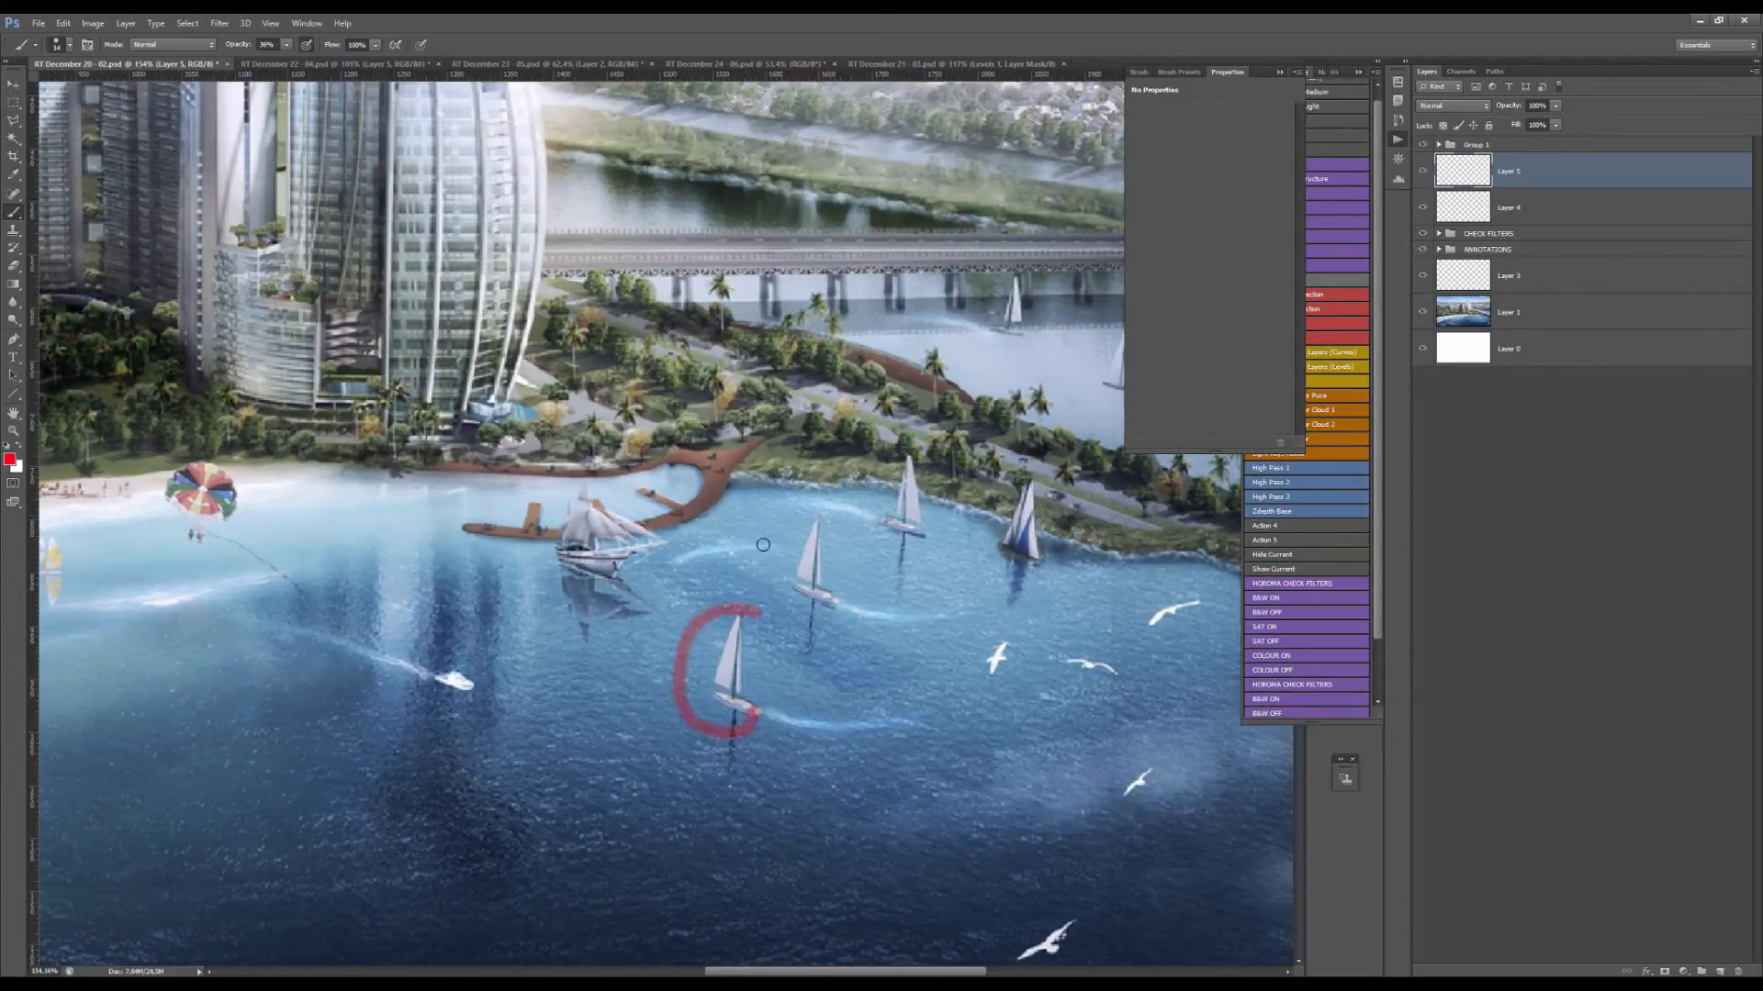
mouse_move(788, 514)
left_mouse_down()
mouse_move(845, 602)
mouse_move(946, 621)
mouse_move(840, 519)
mouse_move(871, 520)
left_mouse_up()
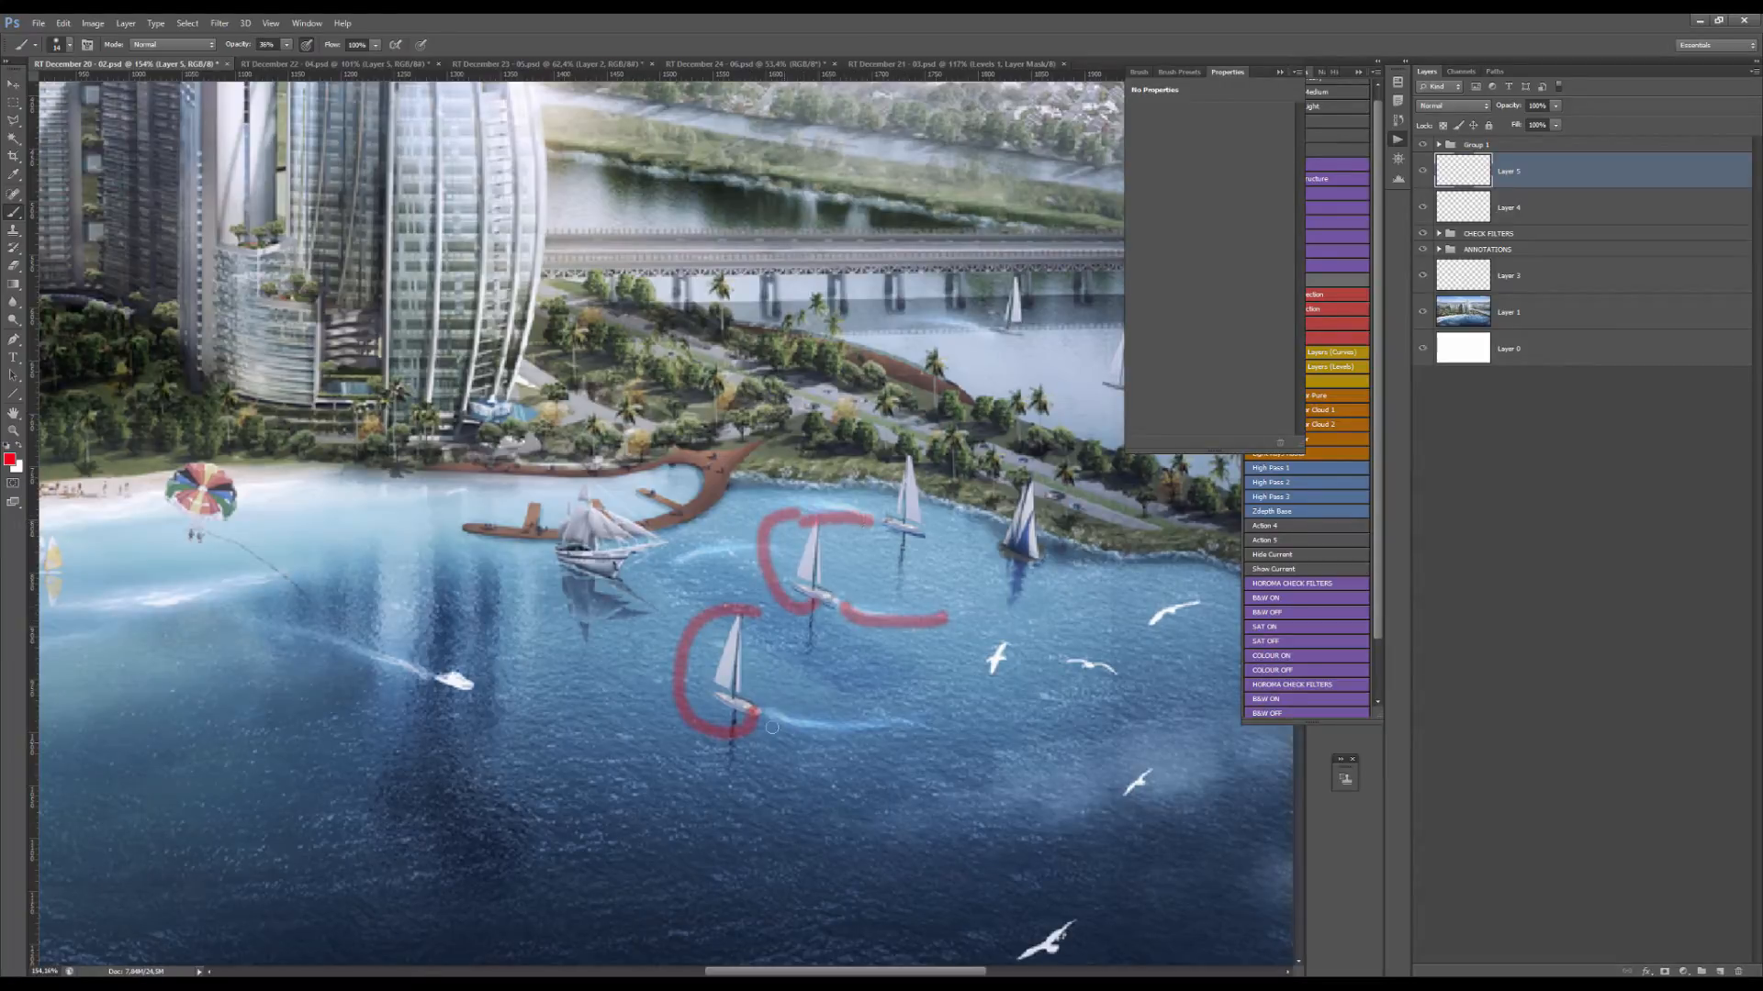
left_click_drag(764, 724, 868, 721)
left_click_drag(853, 660, 743, 742)
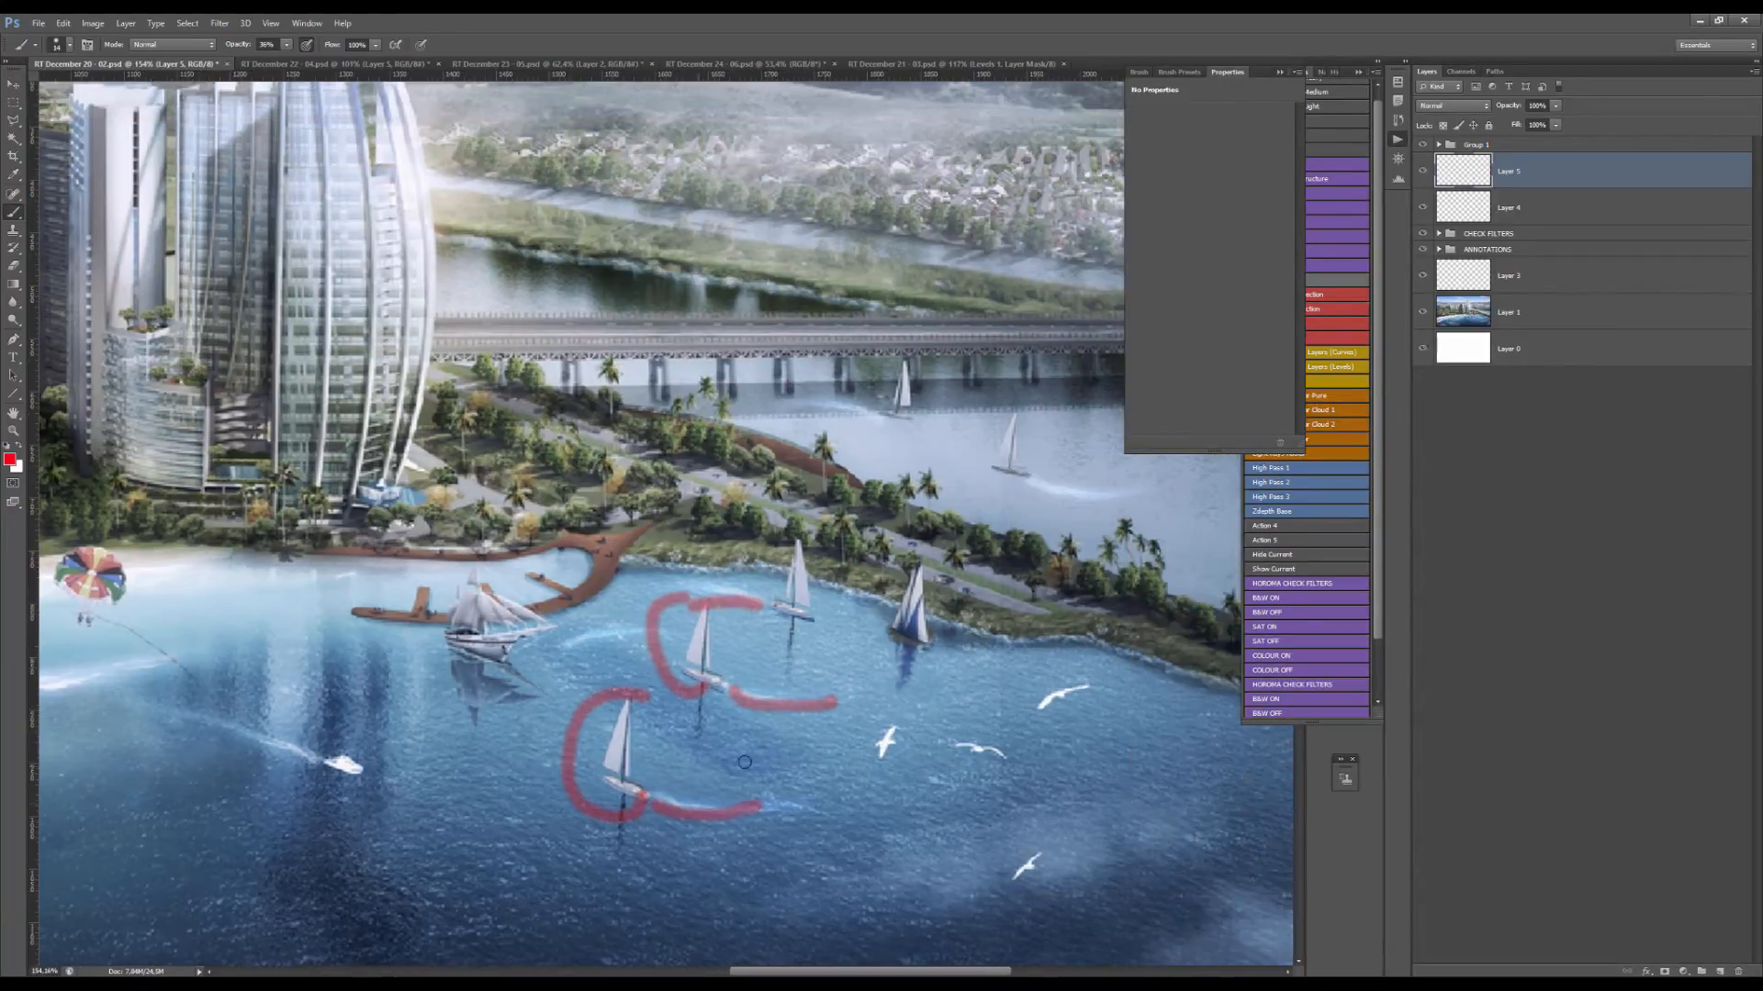
Paint a downward-pointing red wedge beneath the nearest sailboat's hull to mark its reflection.
scroll(677, 695, "down", 2)
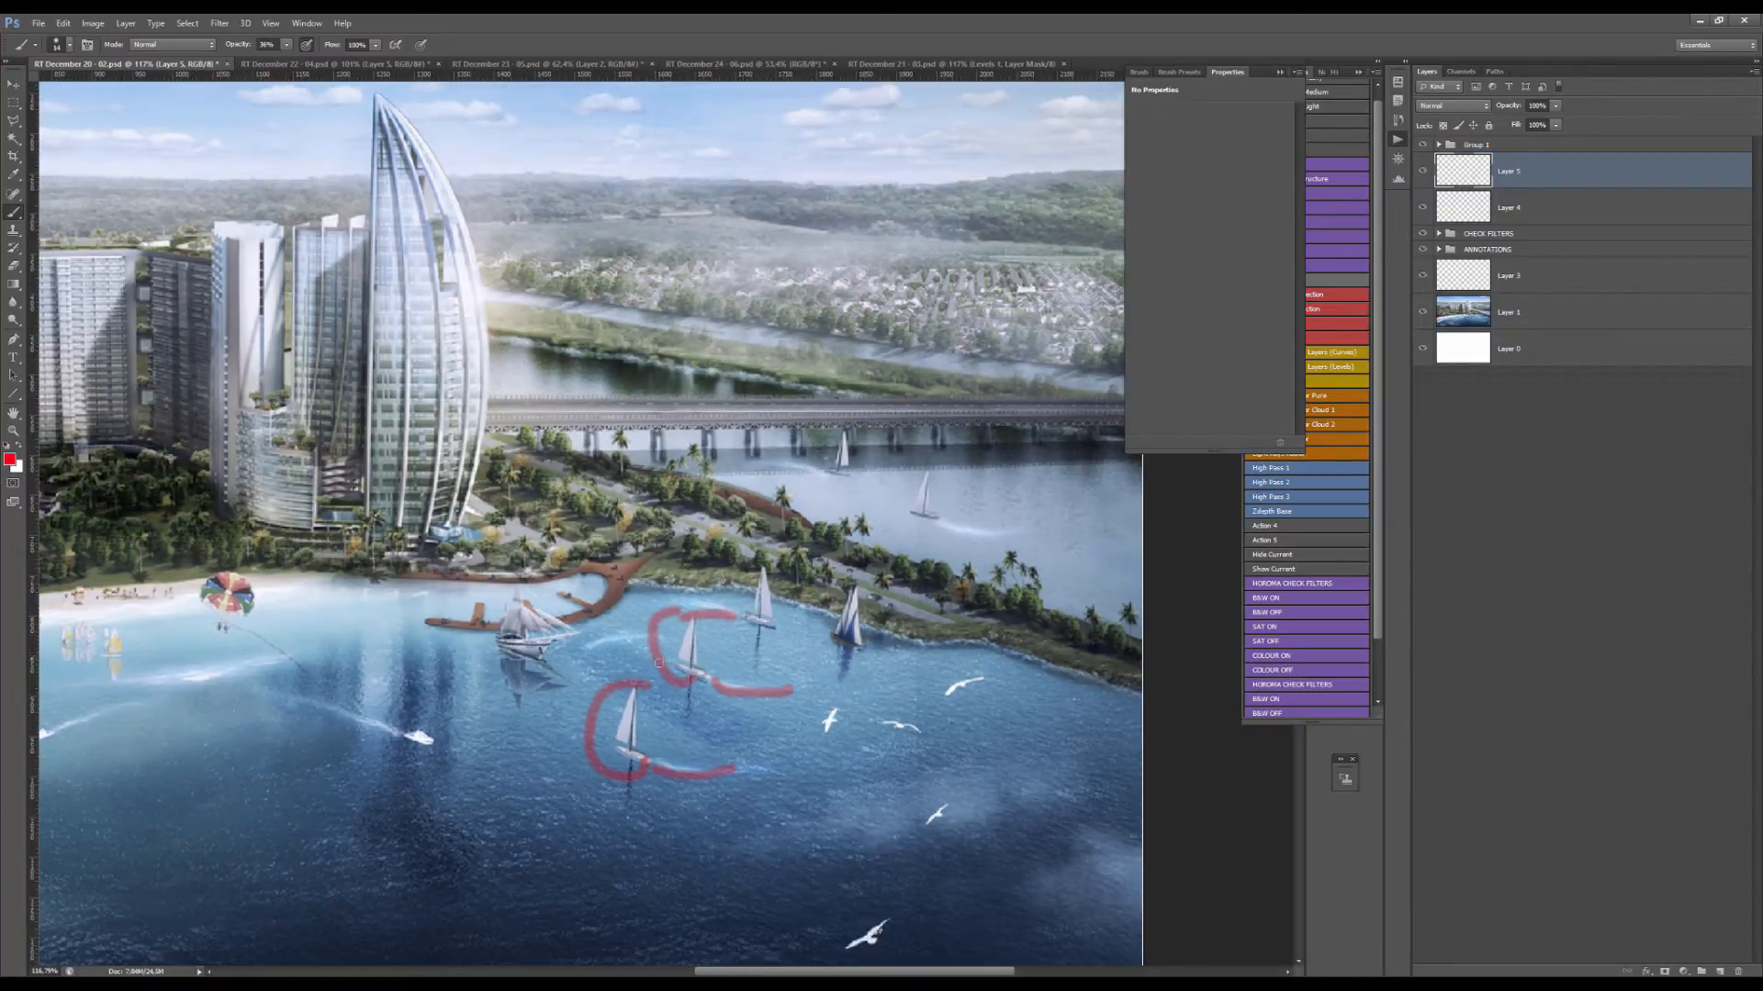
scroll(618, 824, "up", 5)
mouse_move(633, 693)
left_mouse_down()
mouse_move(634, 774)
mouse_move(682, 719)
left_mouse_up()
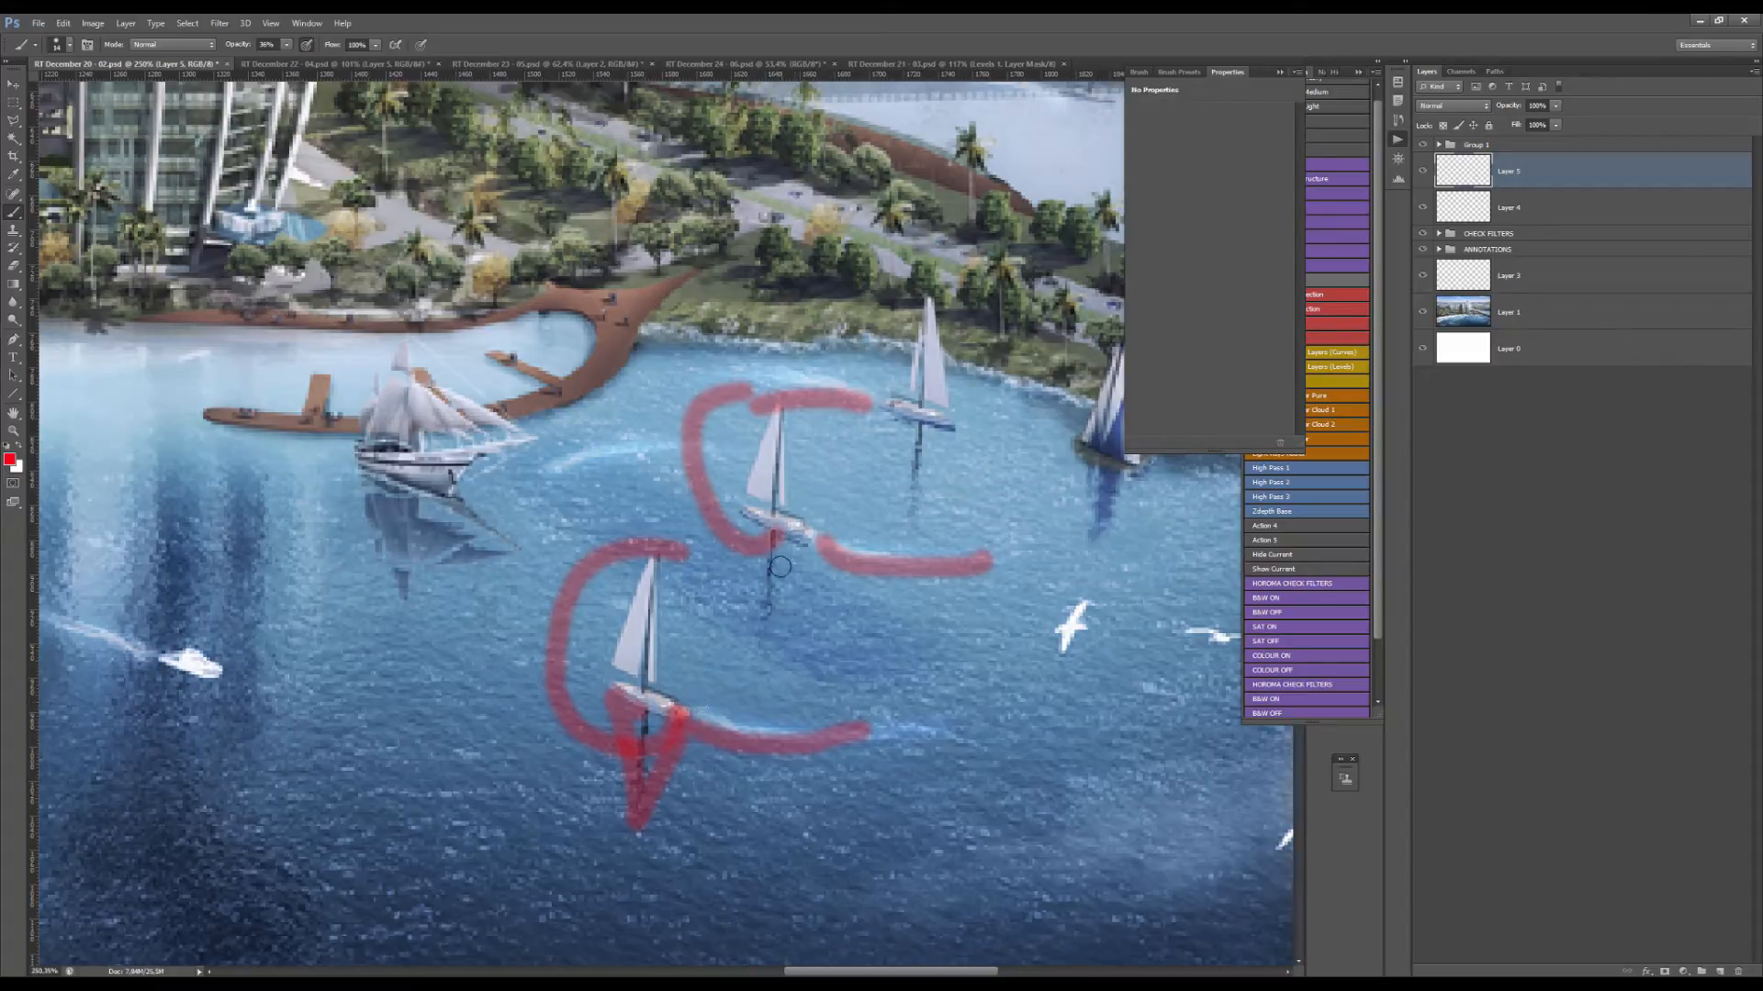
scroll(779, 567, "down", 5)
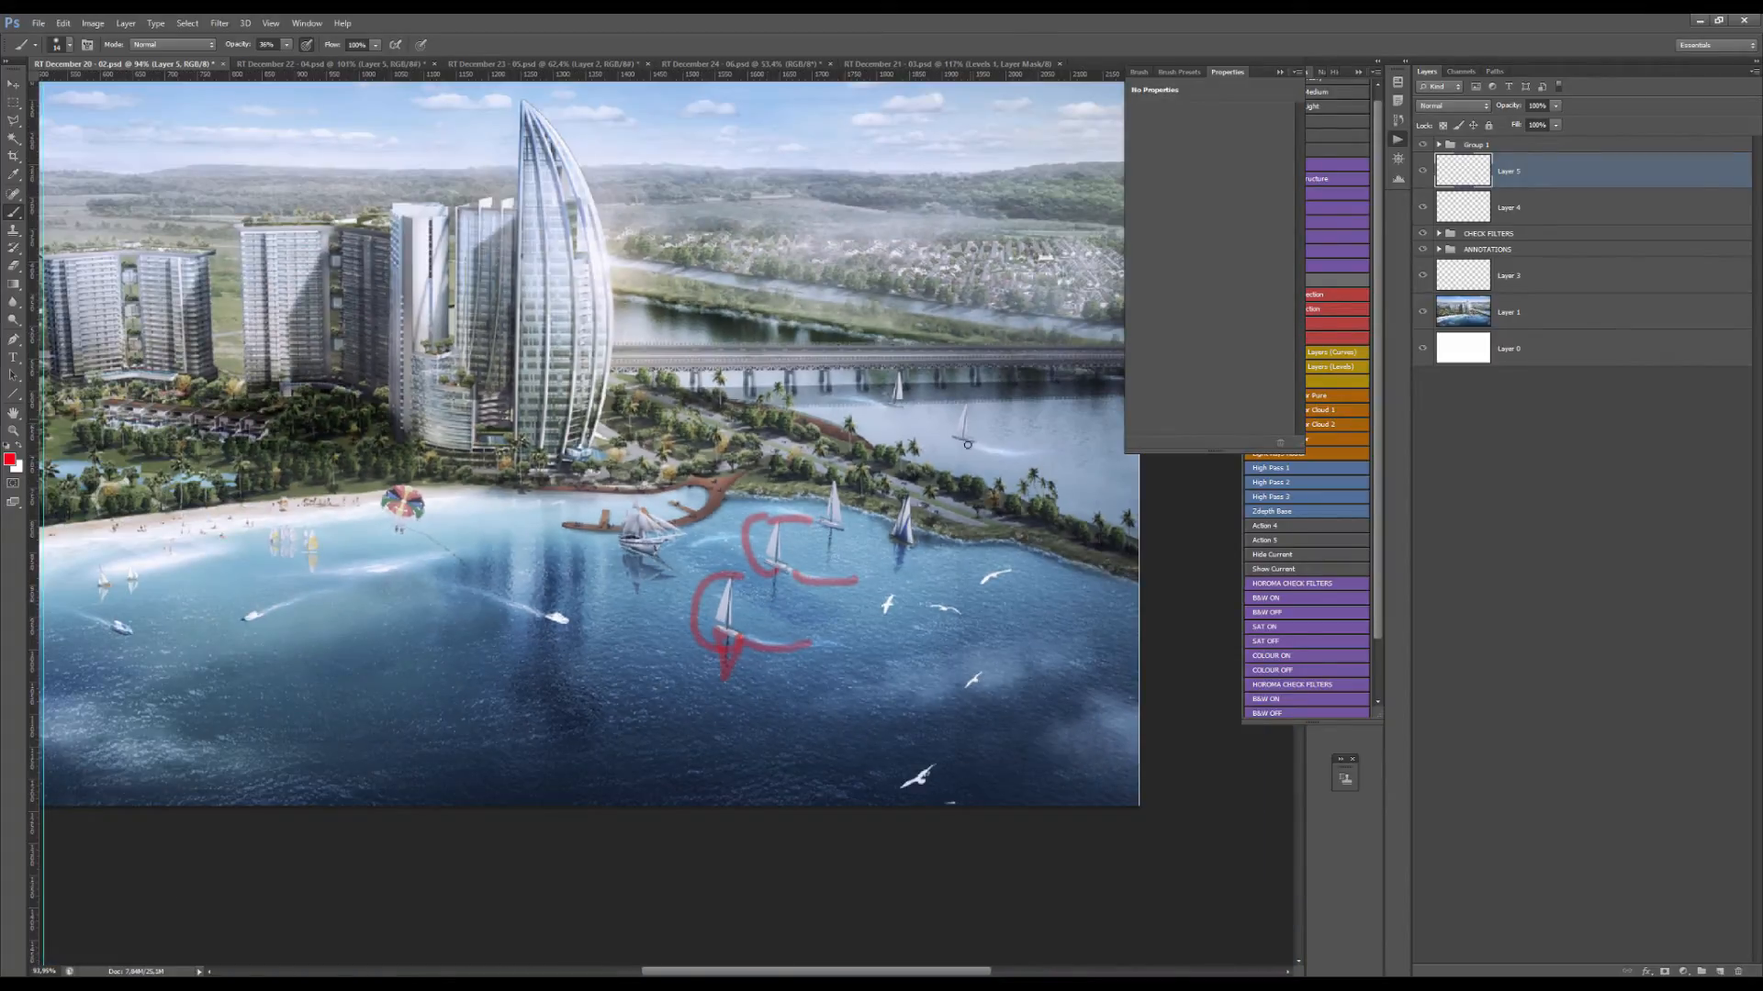
Mark the wake of the sailboat on the river in red, and clear all red markings from the layer.
left_click_drag(976, 453, 995, 448)
key("ctrl+a")
key("Delete")
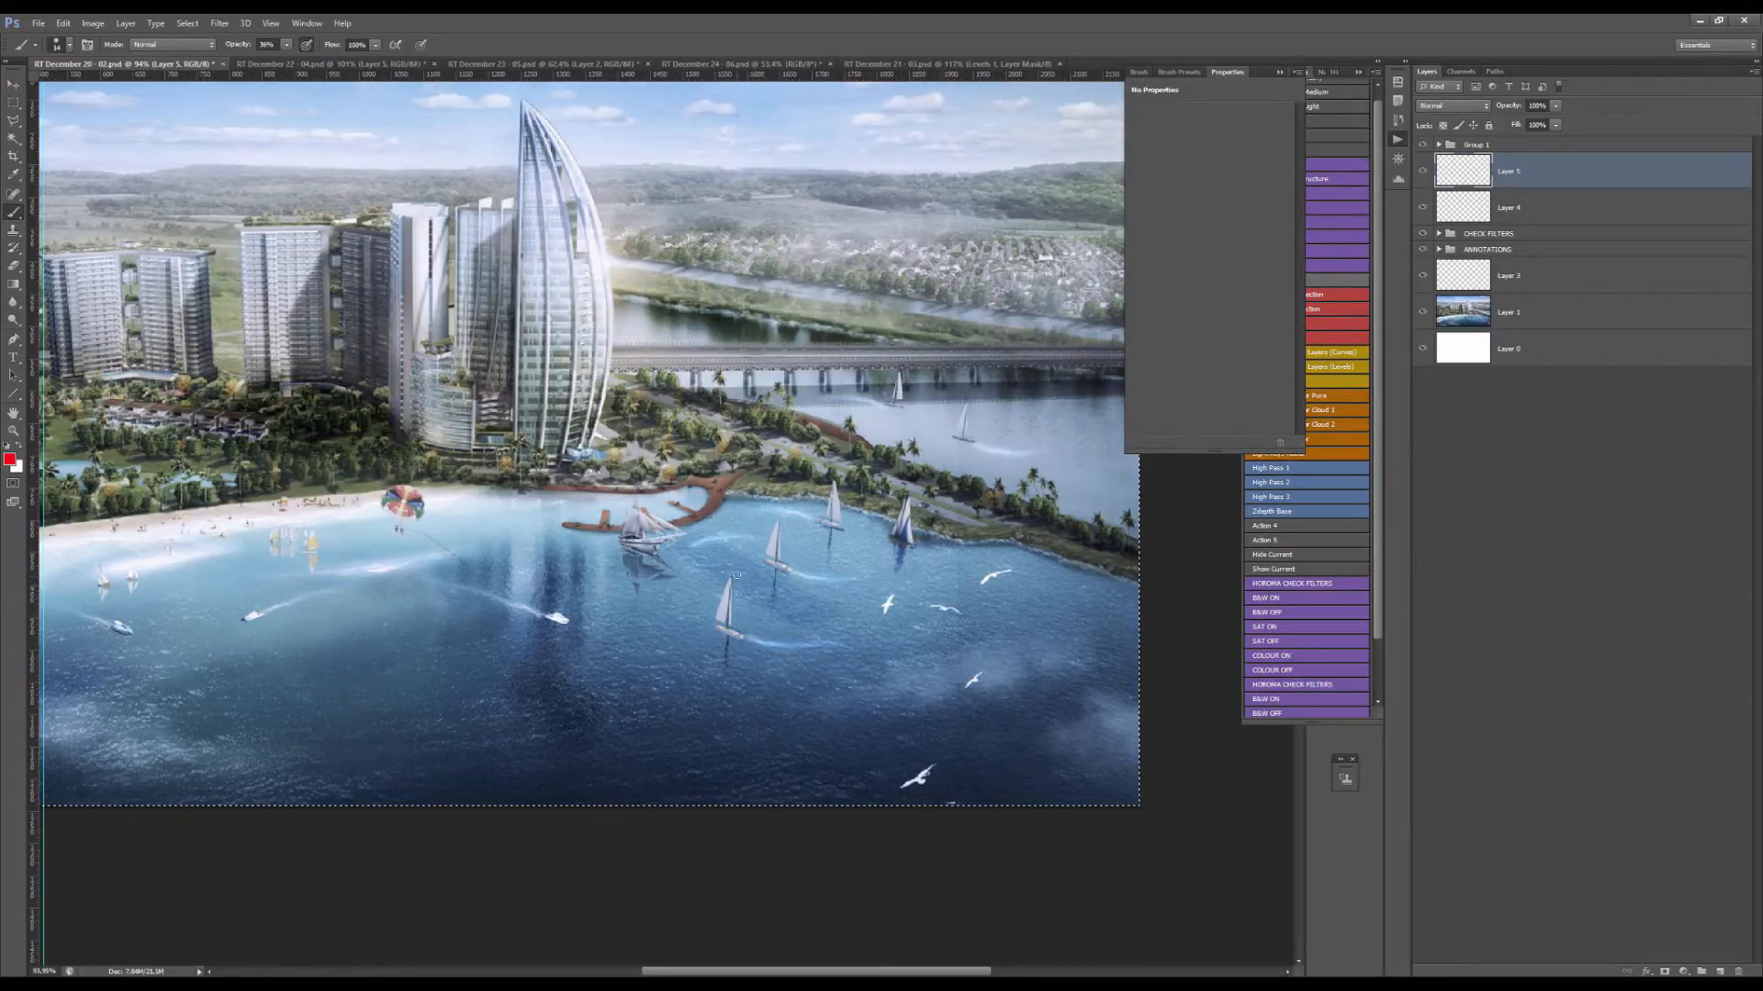
Outline the nearest sailboat and the wake behind it in red, and clear the marking.
mouse_move(730, 568)
left_mouse_down()
mouse_move(746, 640)
mouse_move(766, 626)
mouse_move(705, 610)
mouse_move(756, 615)
mouse_move(731, 624)
mouse_move(753, 643)
mouse_move(838, 648)
left_mouse_up()
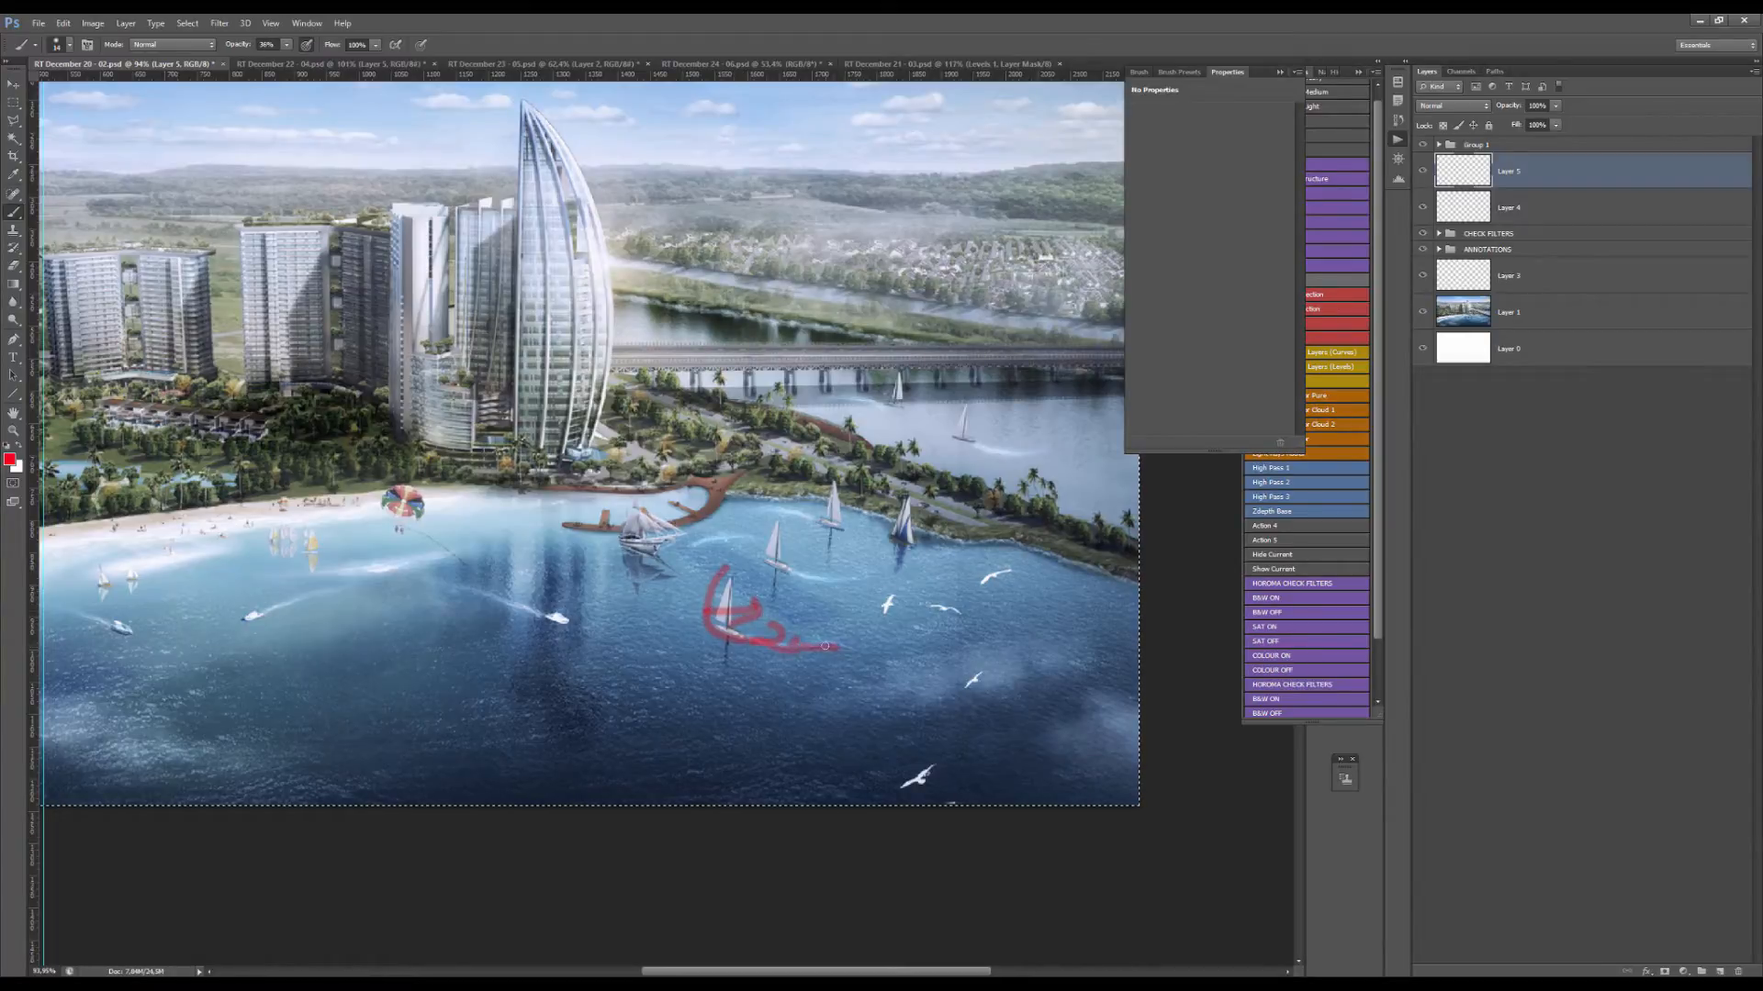
scroll(787, 640, "up", 3)
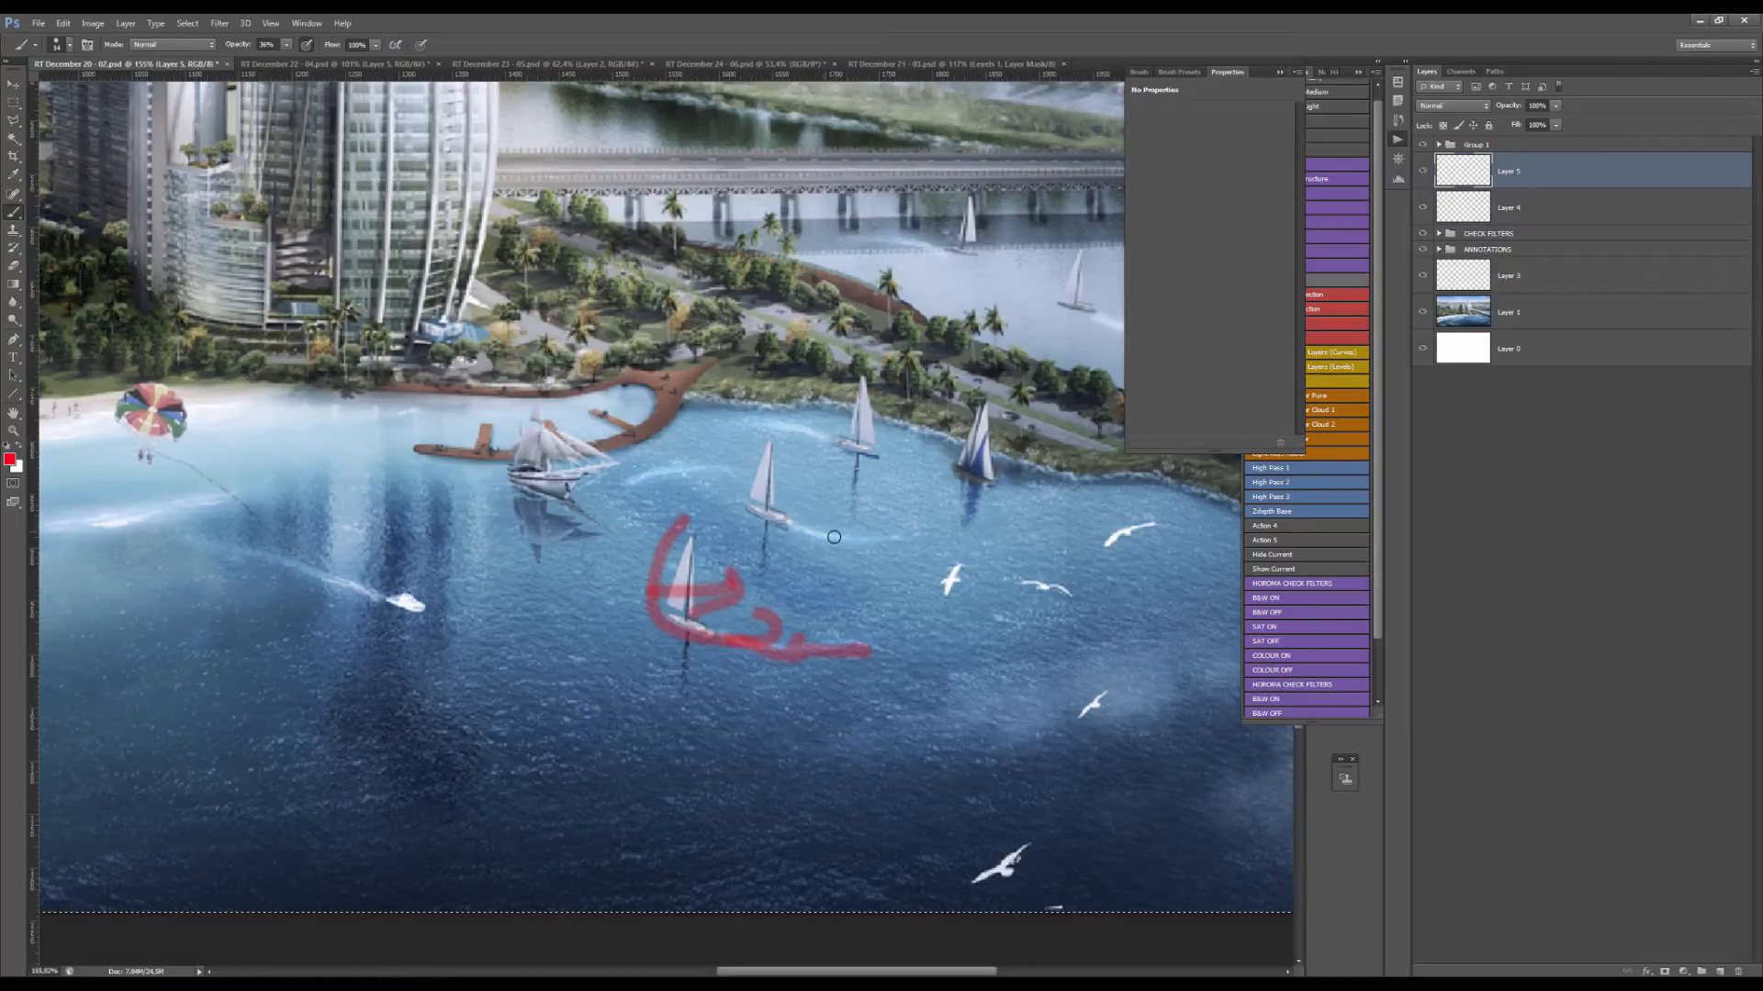
scroll(826, 539, "down", 3)
scroll(820, 571, "up", 1)
scroll(808, 558, "down", 1)
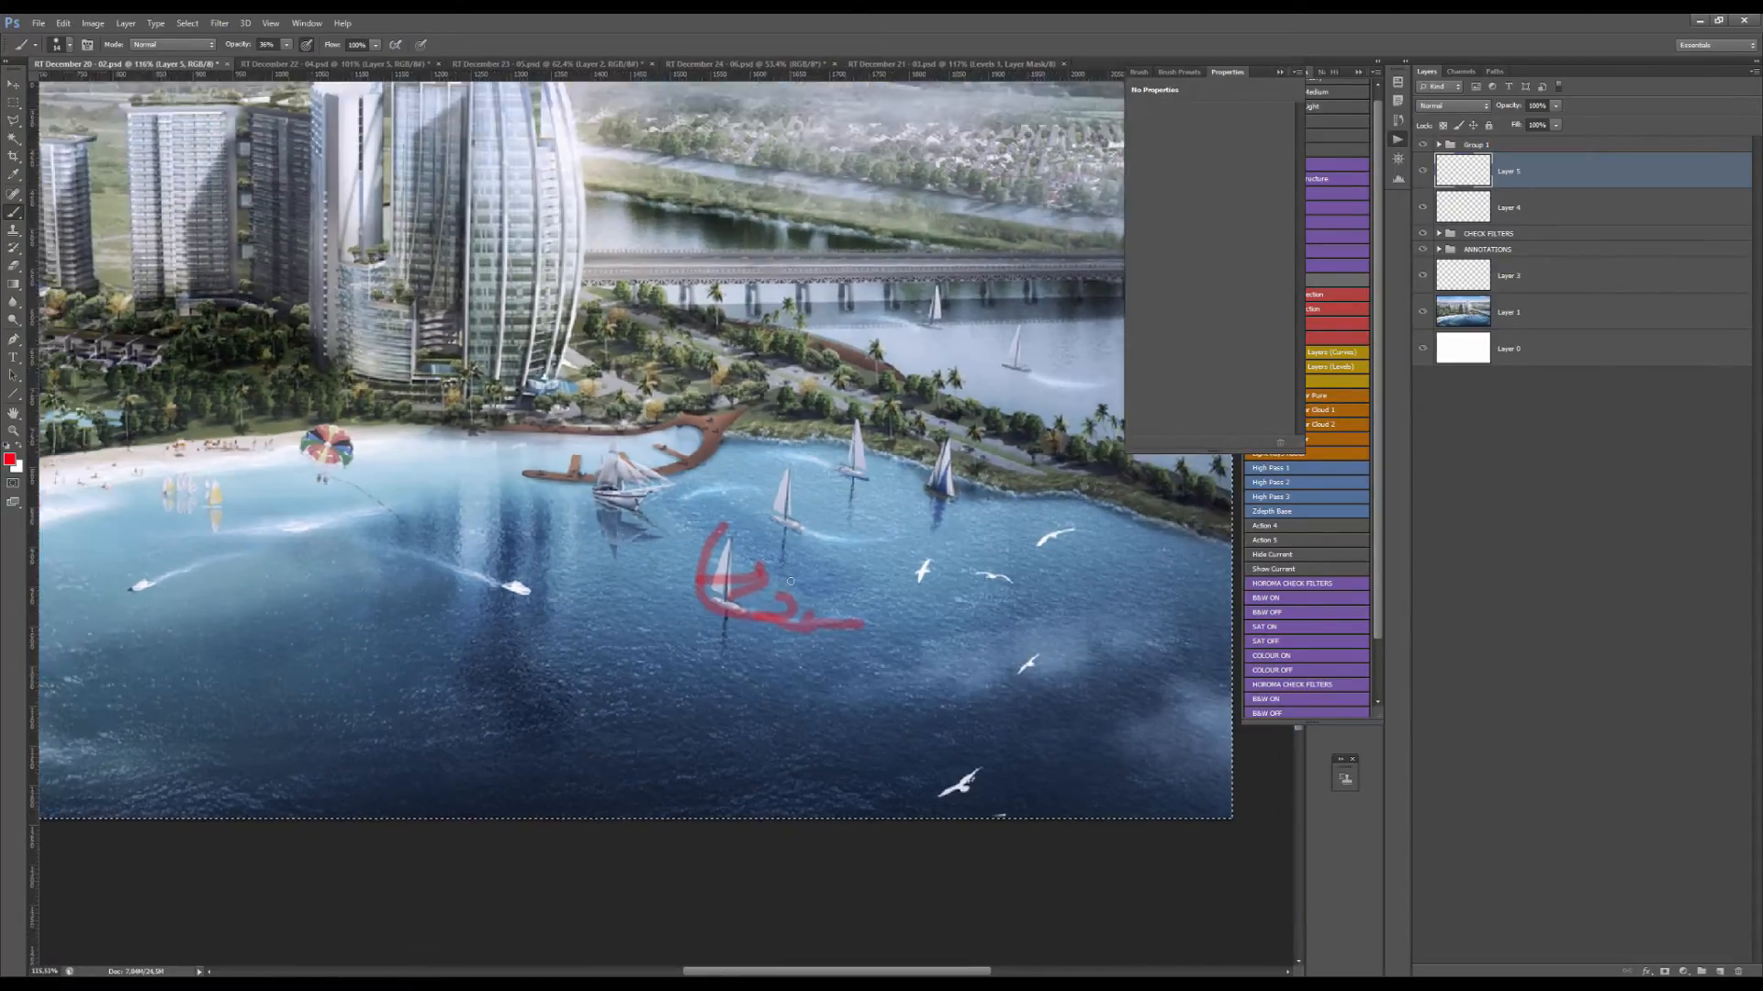
key("Delete")
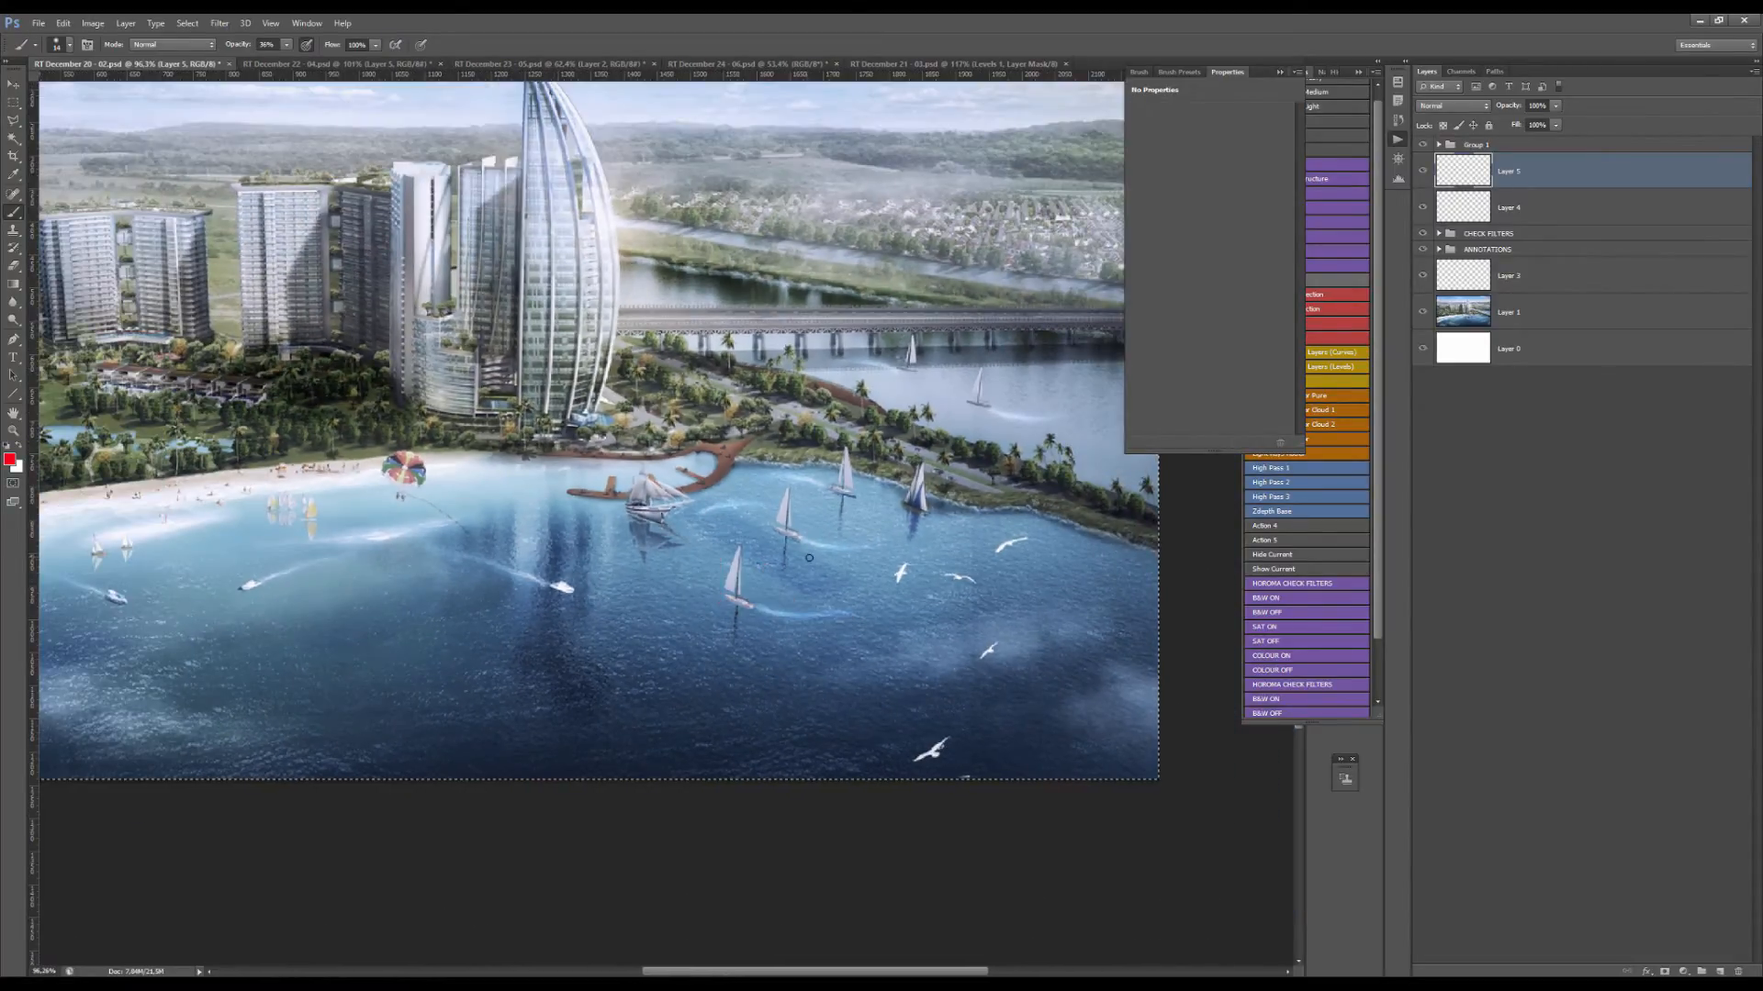
Examine the boats, their wakes and the water reflections in the bay, both close up and across the whole image.
scroll(816, 559, "down", 2)
scroll(797, 620, "up", 5)
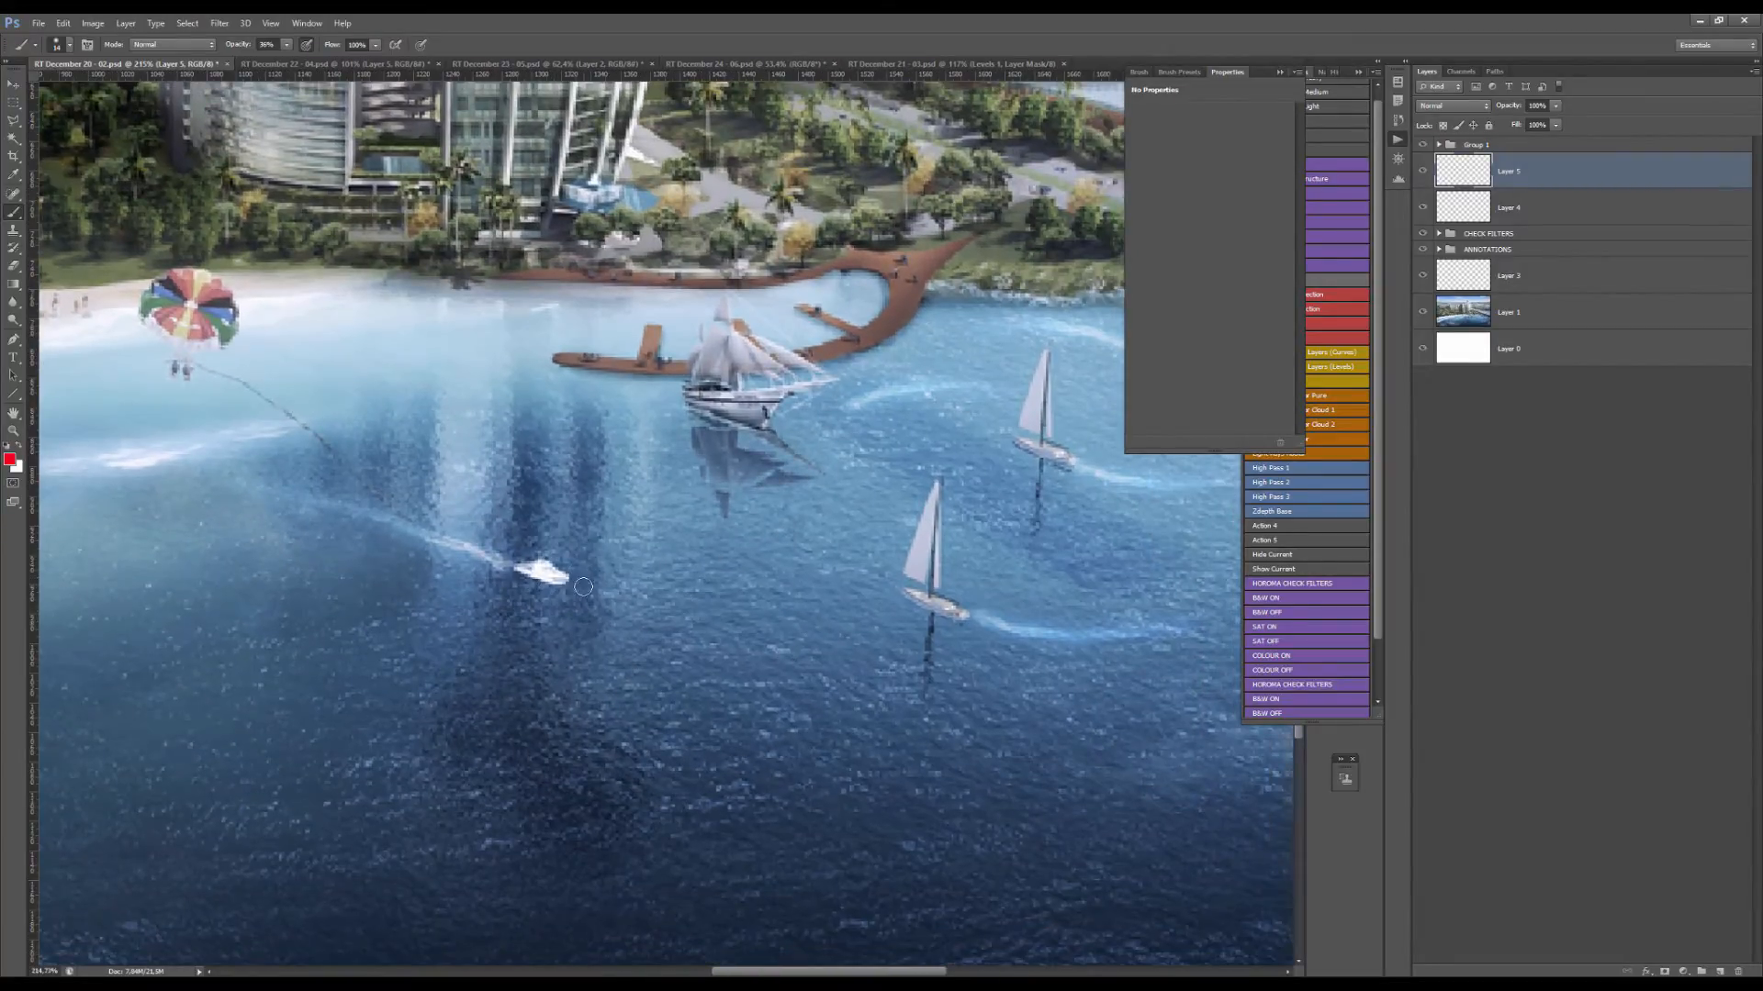
scroll(582, 587, "up", 2)
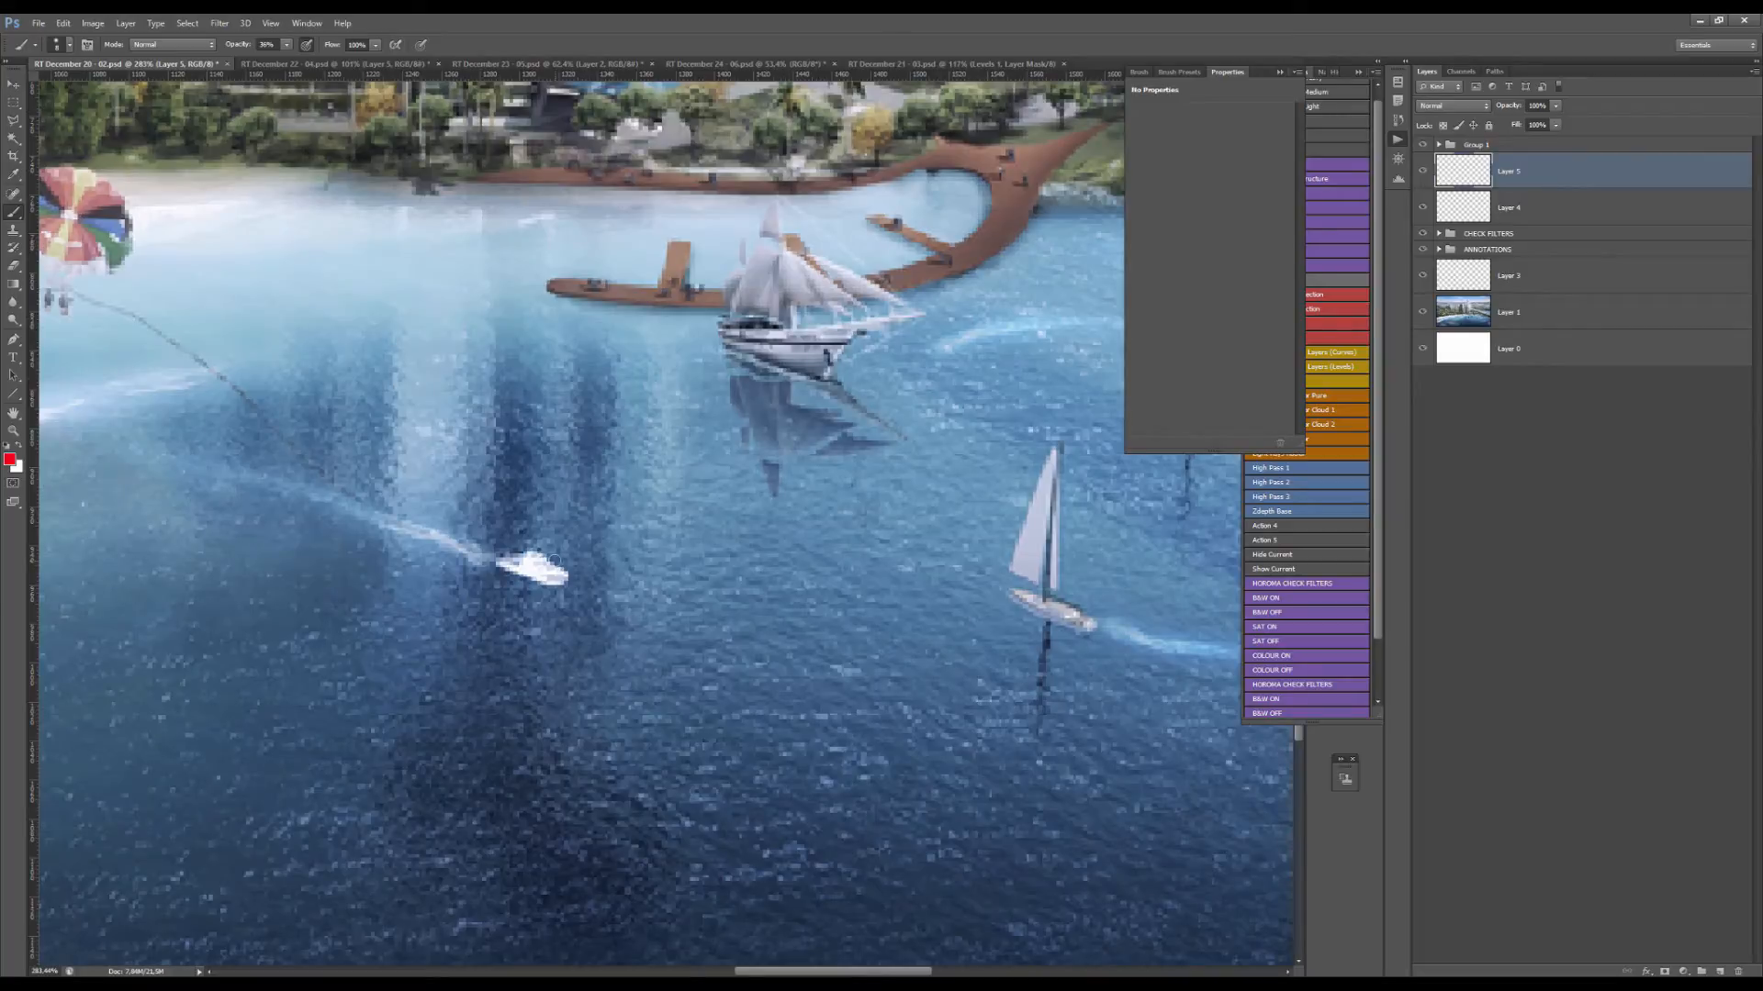
scroll(1067, 581, "down", 3)
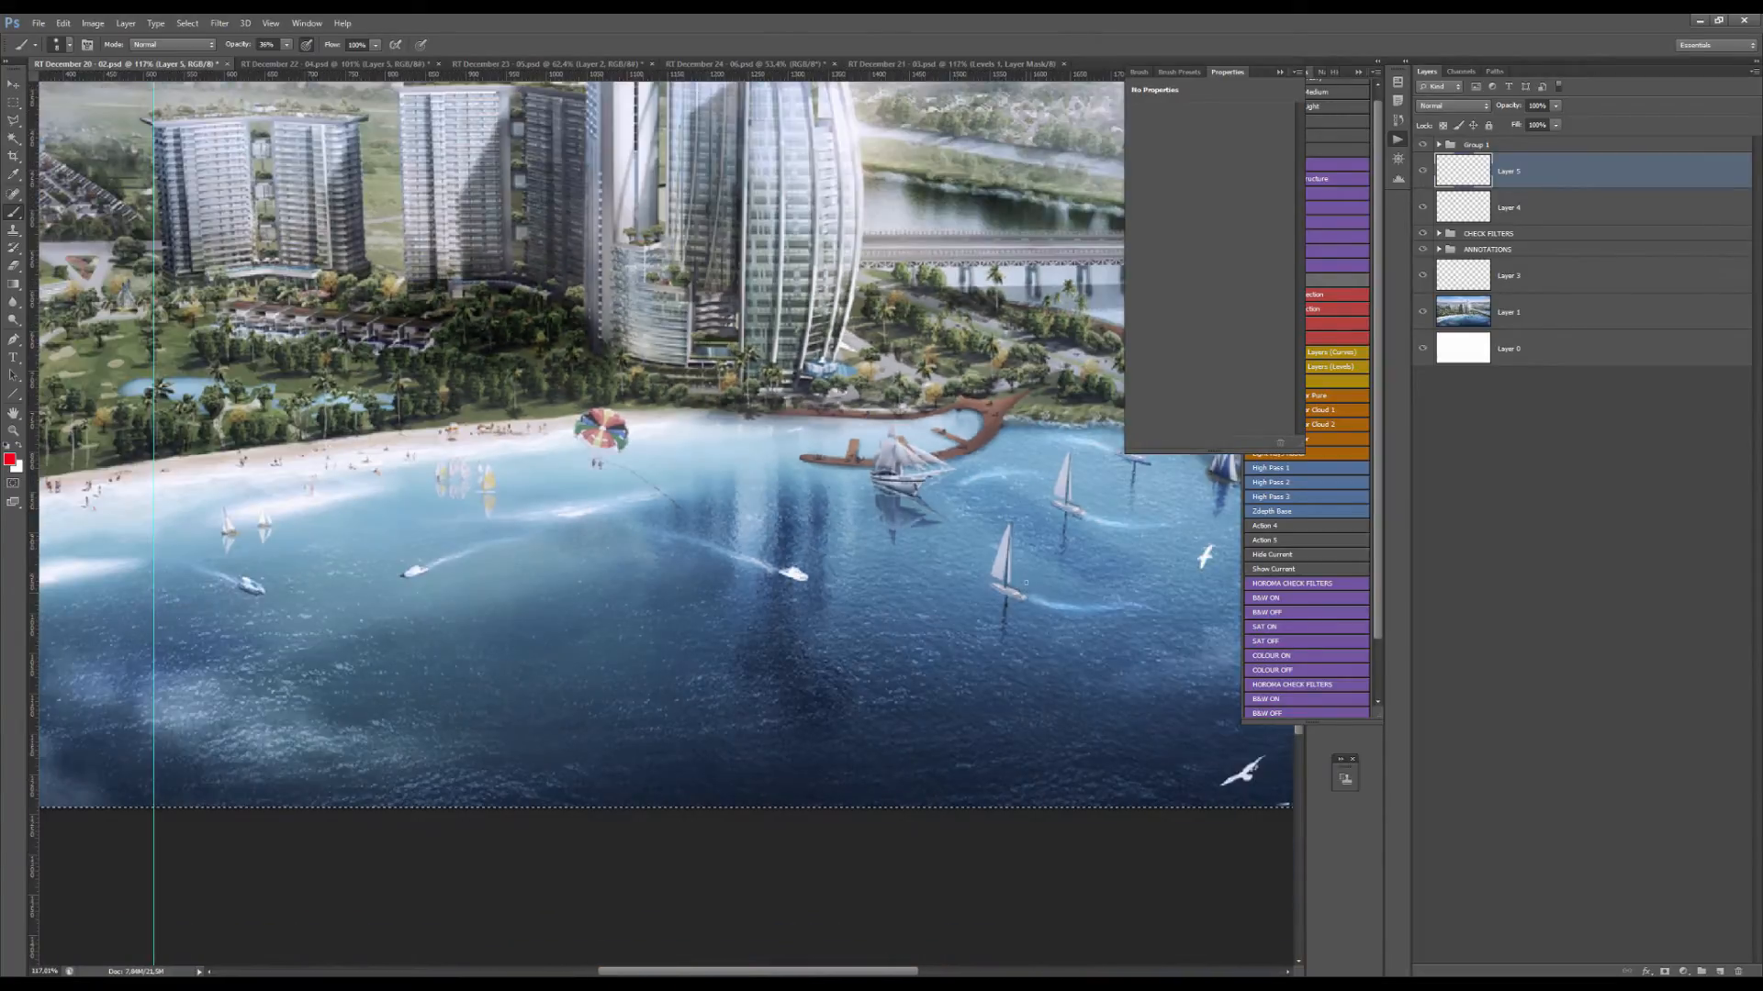
left_click_drag(1045, 543, 918, 624)
scroll(653, 634, "down", 3)
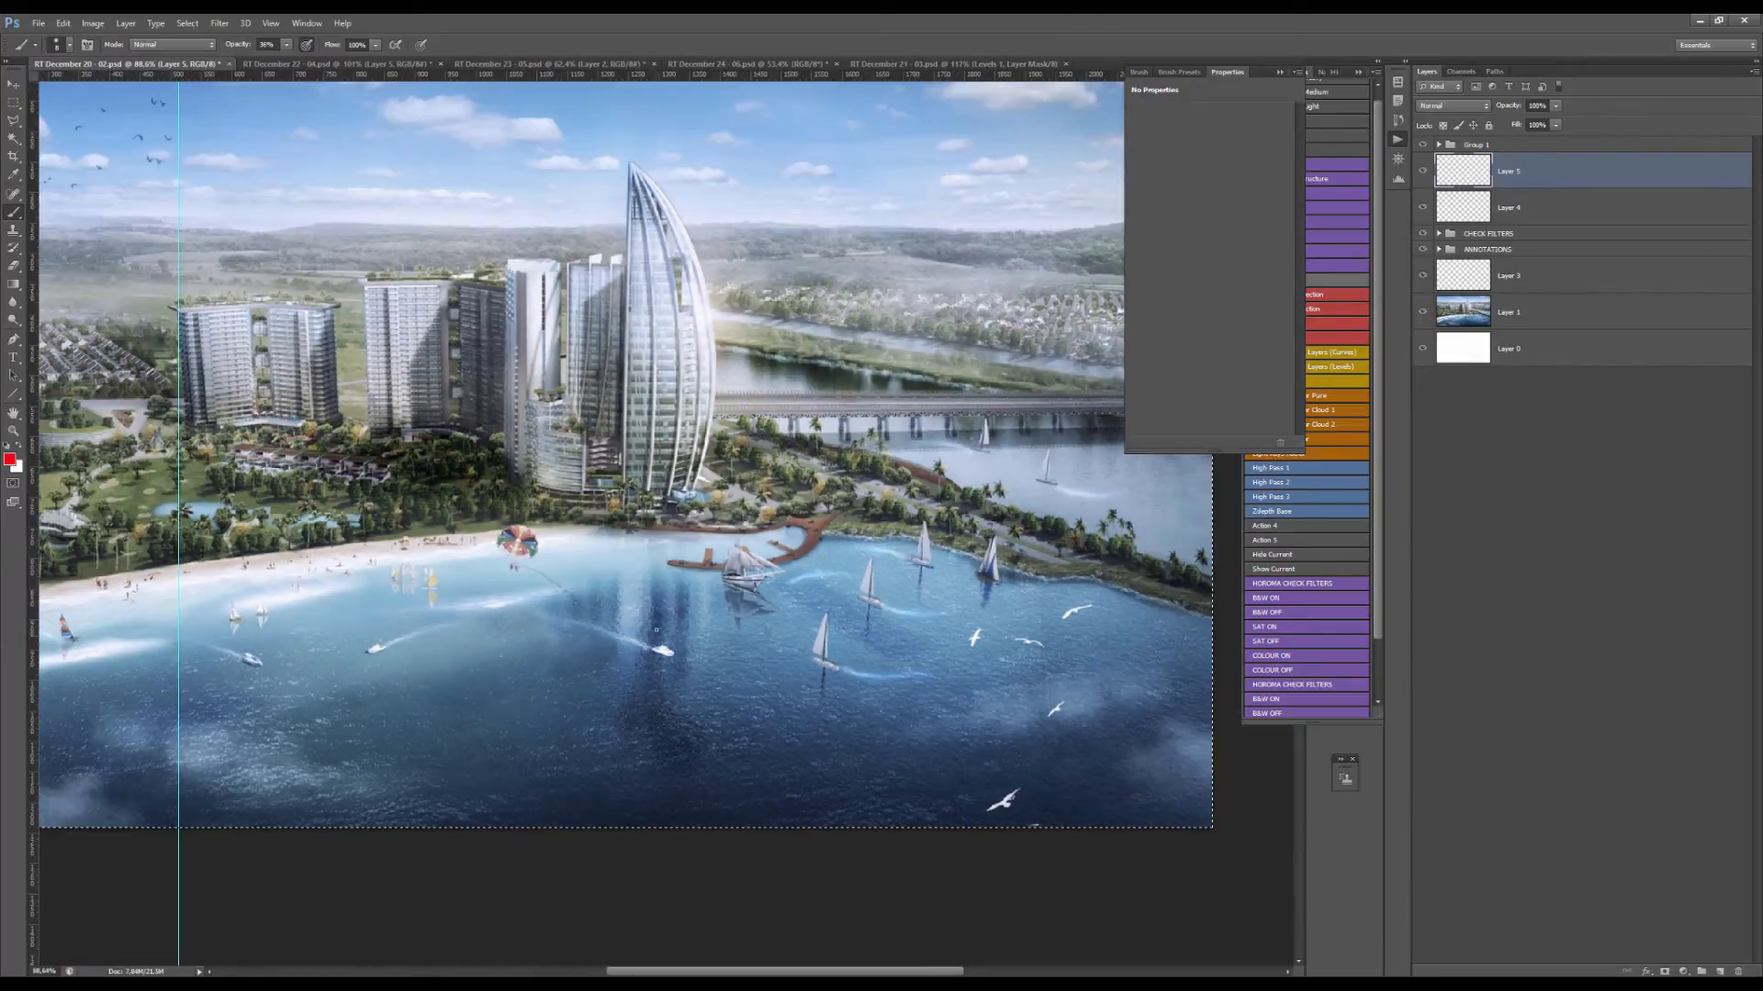
scroll(715, 642, "up", 4)
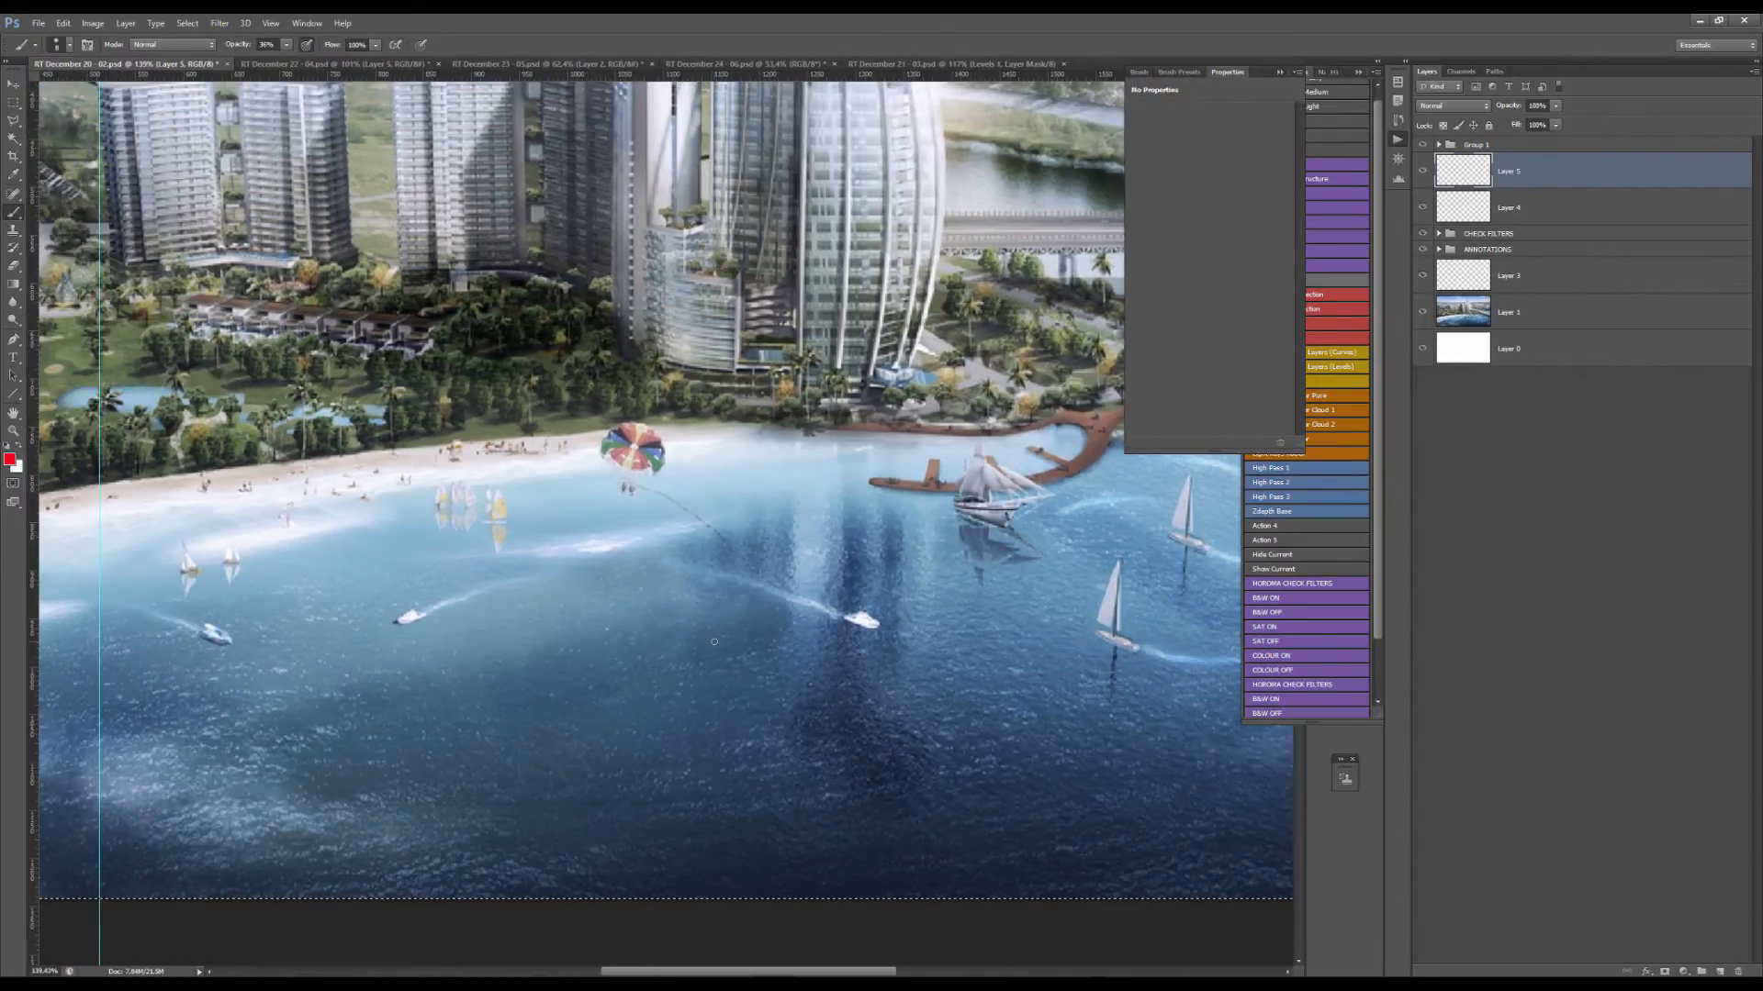
scroll(715, 642, "down", 2)
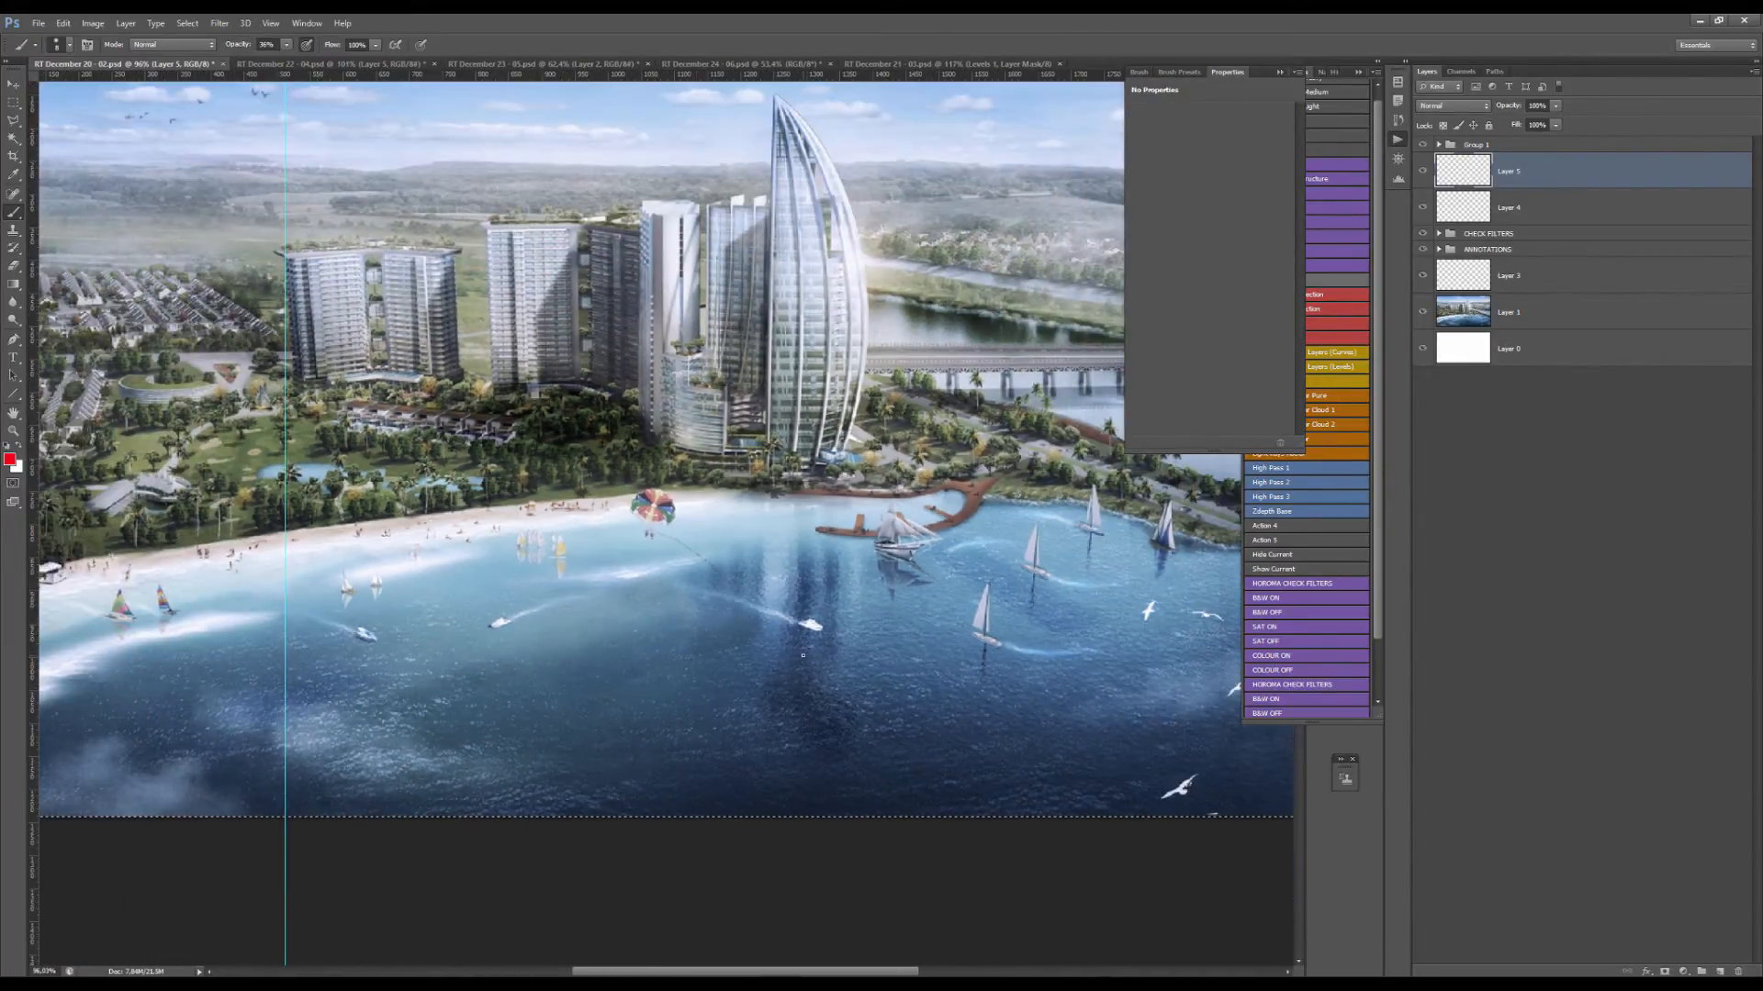
scroll(808, 639, "down", 3)
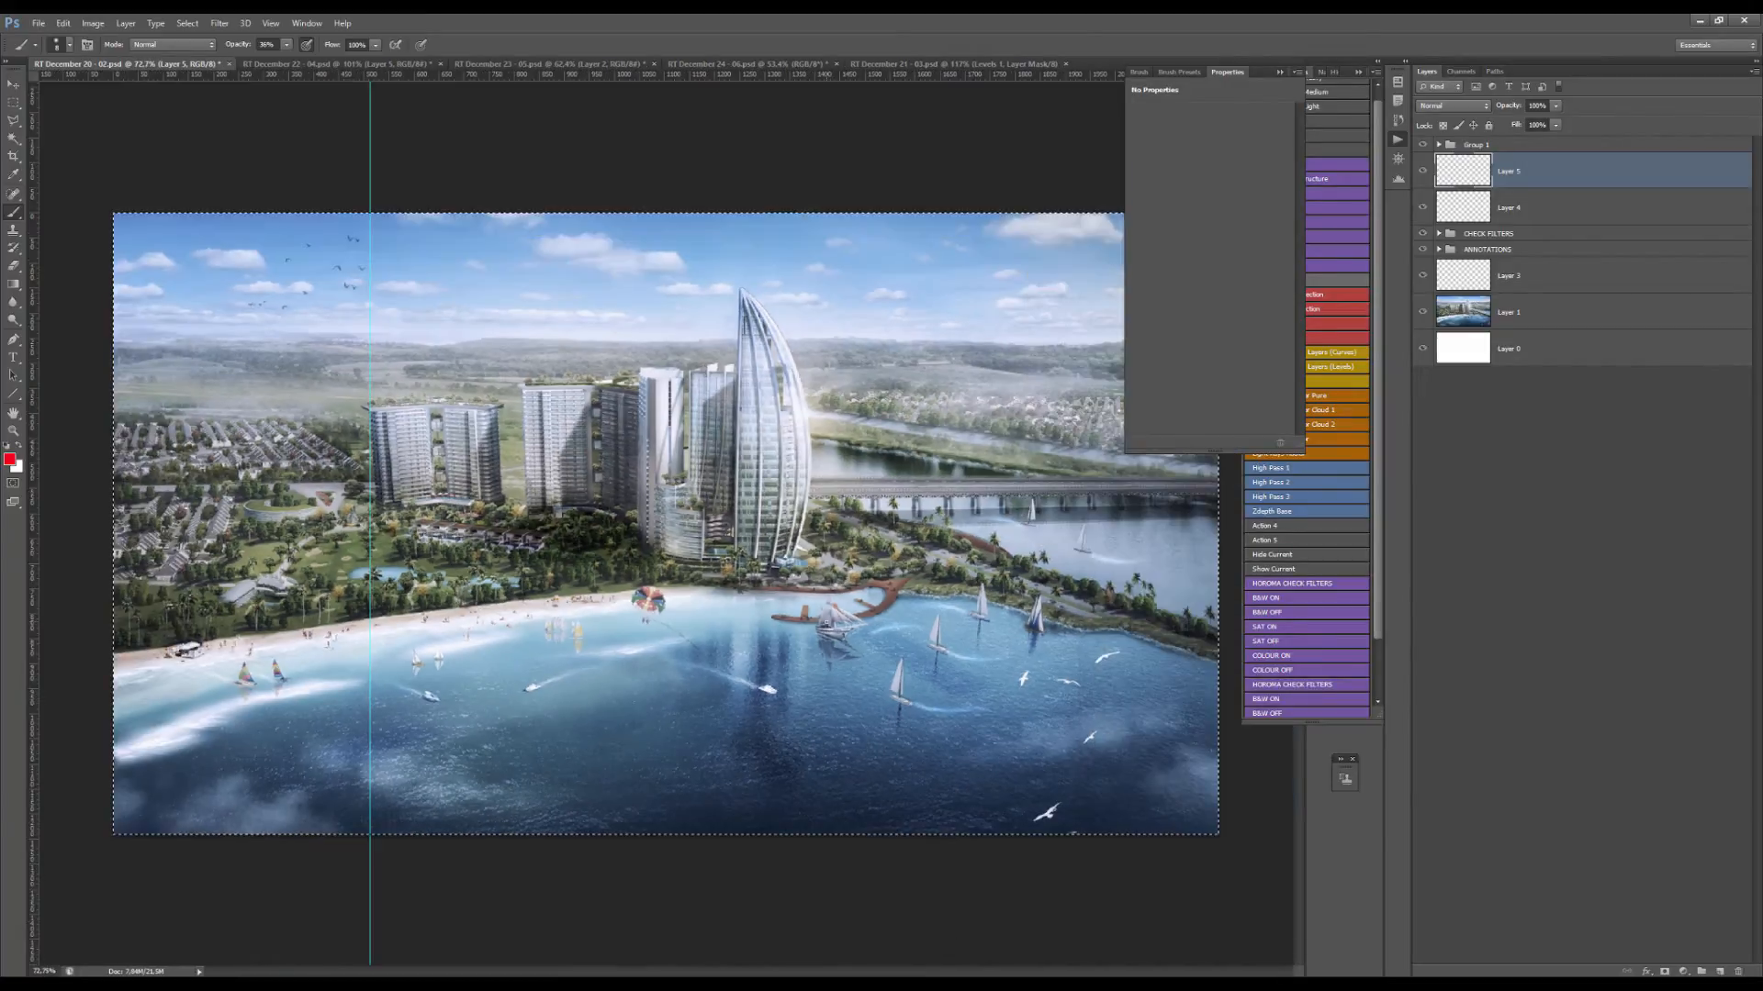
scroll(812, 645, "up", 4)
scroll(812, 645, "up", 2)
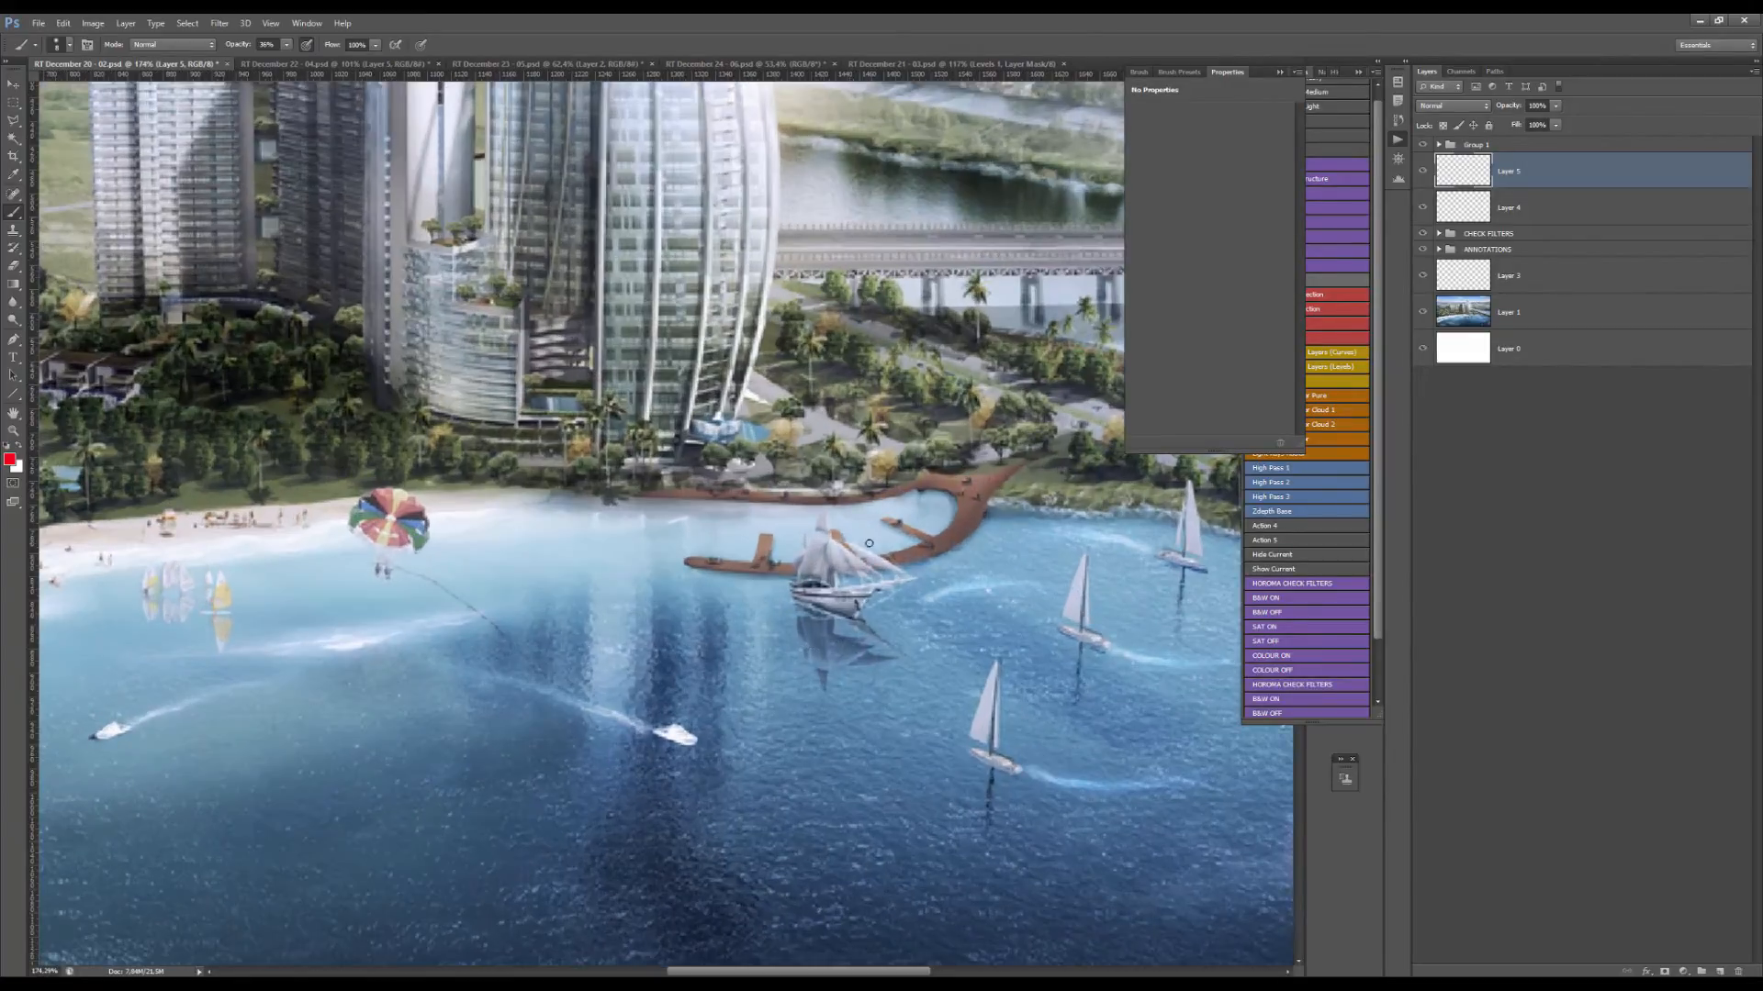
Circle the tall ship beside the pier and the parasail near the beach in red.
mouse_move(886, 519)
left_mouse_down()
mouse_move(872, 693)
mouse_move(816, 509)
mouse_move(922, 542)
left_mouse_up()
mouse_move(445, 479)
left_mouse_down()
mouse_move(344, 560)
mouse_move(433, 479)
left_mouse_up()
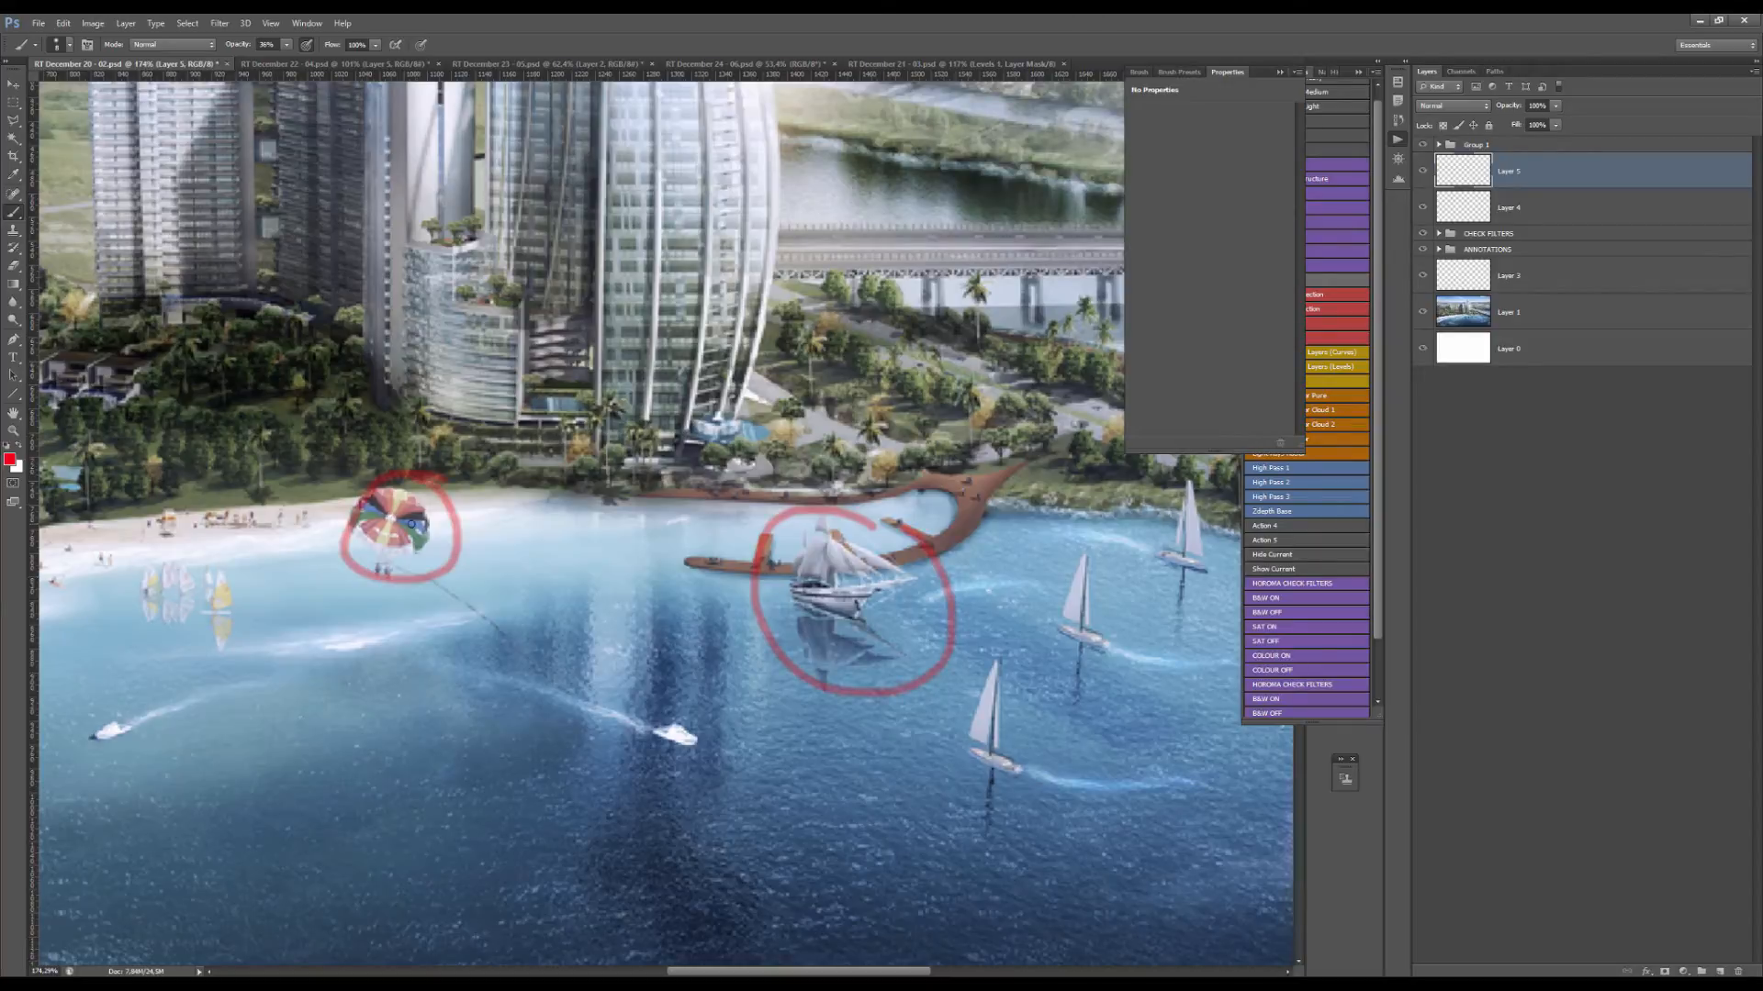
scroll(382, 554, "up", 2)
scroll(423, 550, "down", 2)
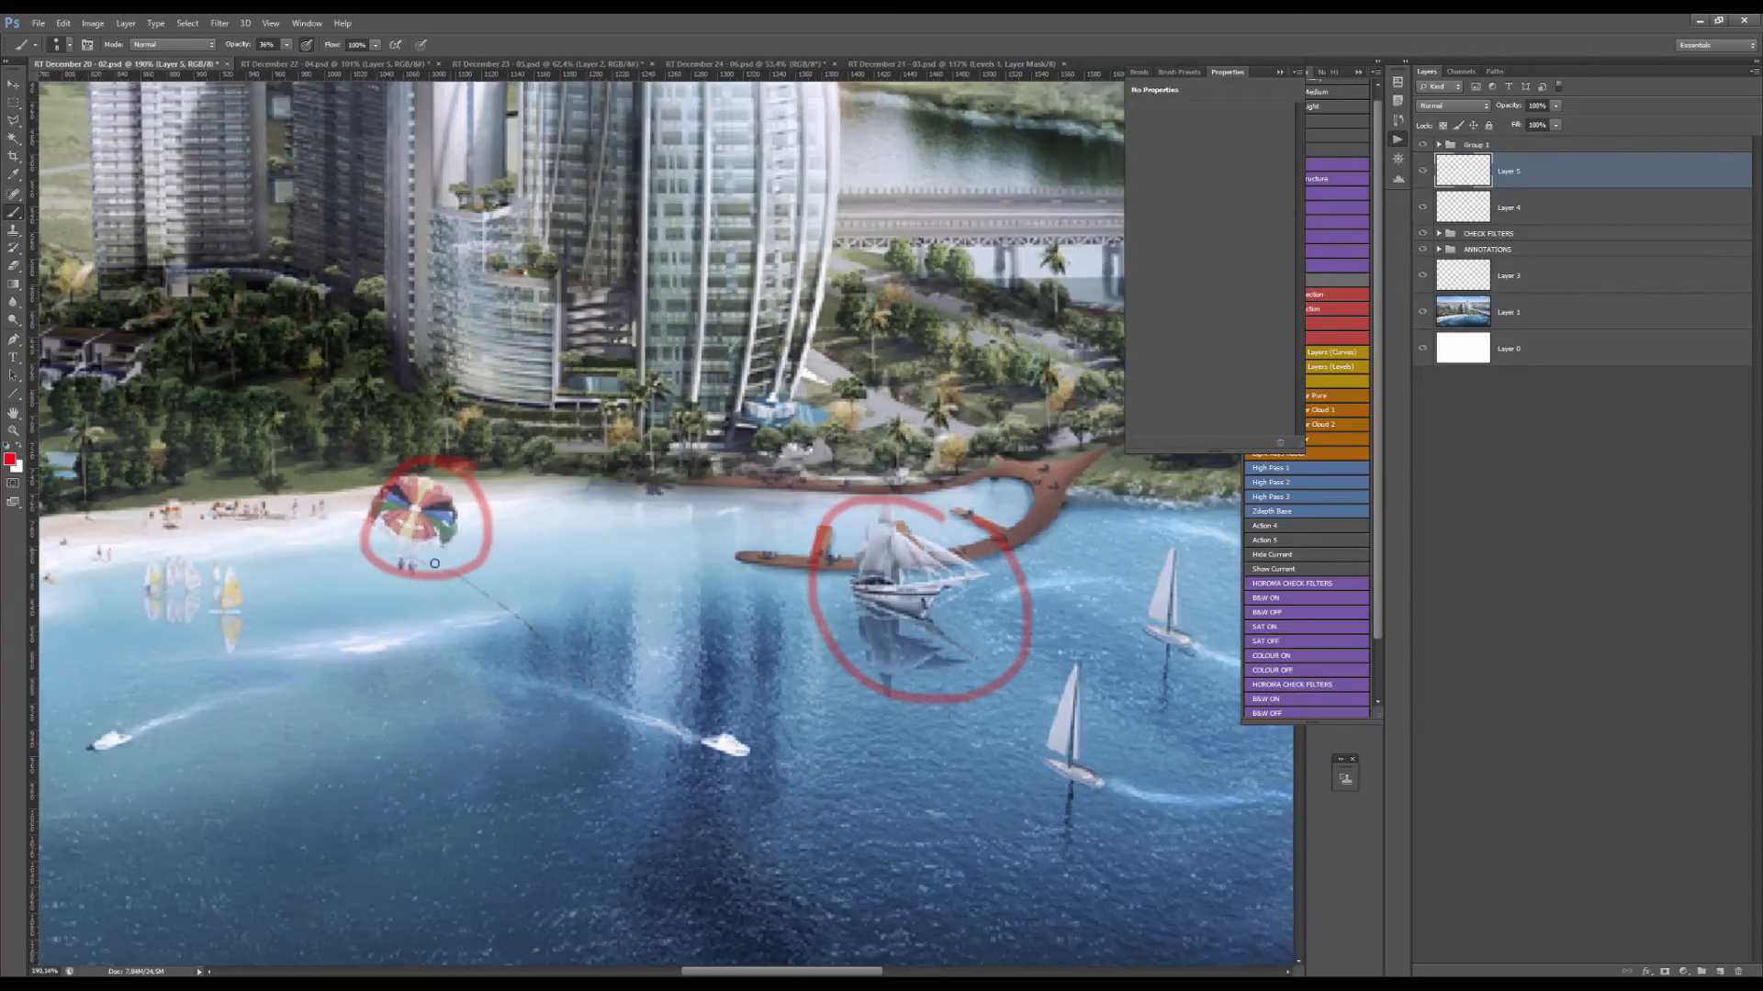
scroll(430, 550, "up", 3)
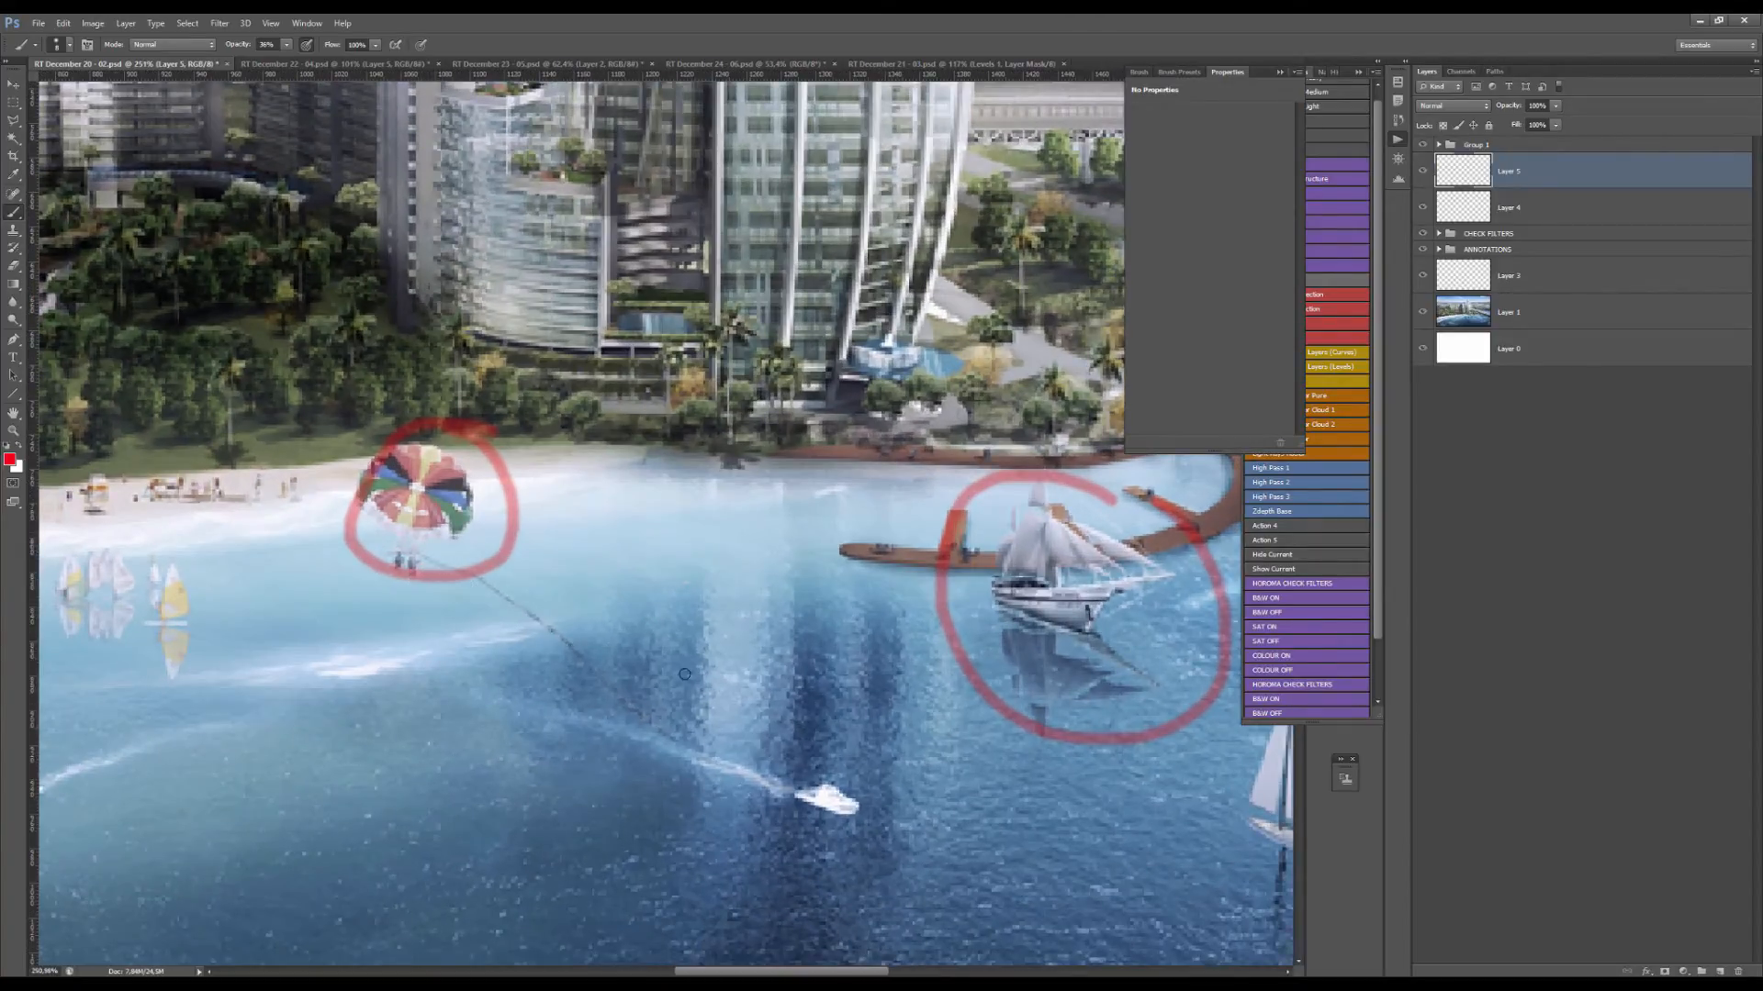
Reduce the brush size and draw a thin red tow line from the parasail to the speedboat.
right_click(459, 498, "alt")
left_click_drag(371, 511, 448, 524)
left_click_drag(459, 535, 588, 629)
Enlarge the brush and paint a red curve around the tall ship's stern and beneath its hull.
scroll(473, 538, "down", 5)
scroll(904, 588, "up", 7)
right_click(804, 557, "alt")
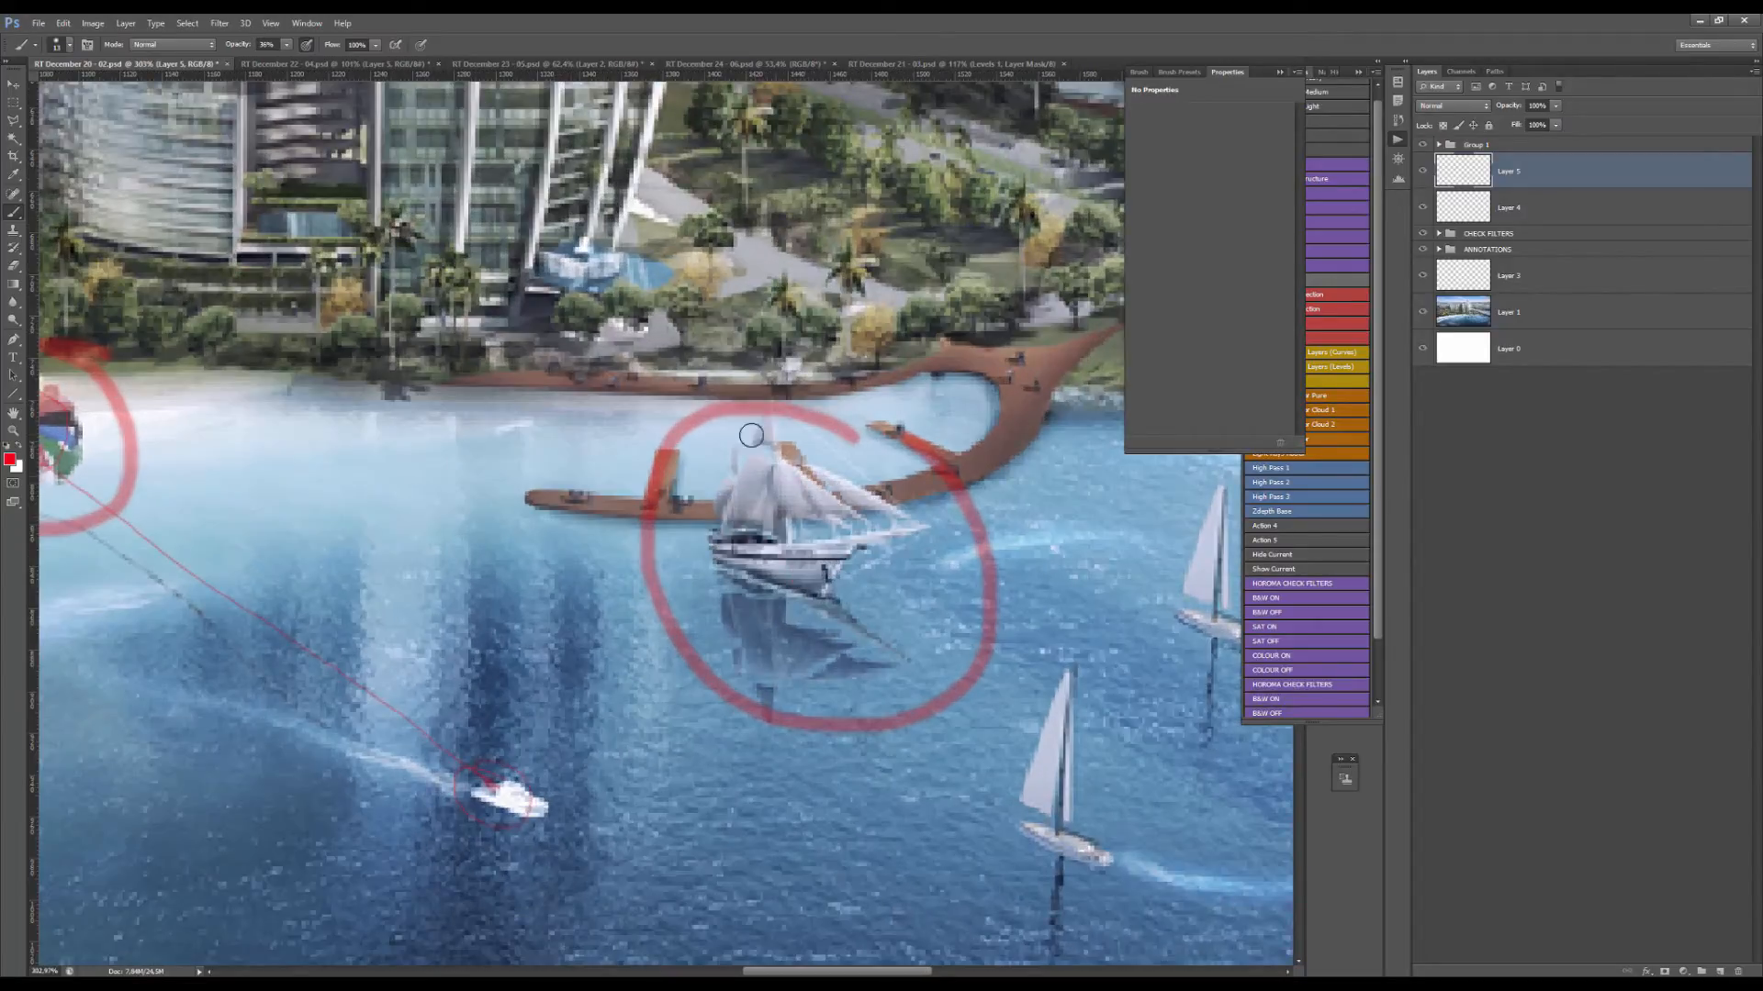
mouse_move(674, 431)
left_mouse_down()
mouse_move(876, 650)
mouse_move(994, 601)
left_mouse_up()
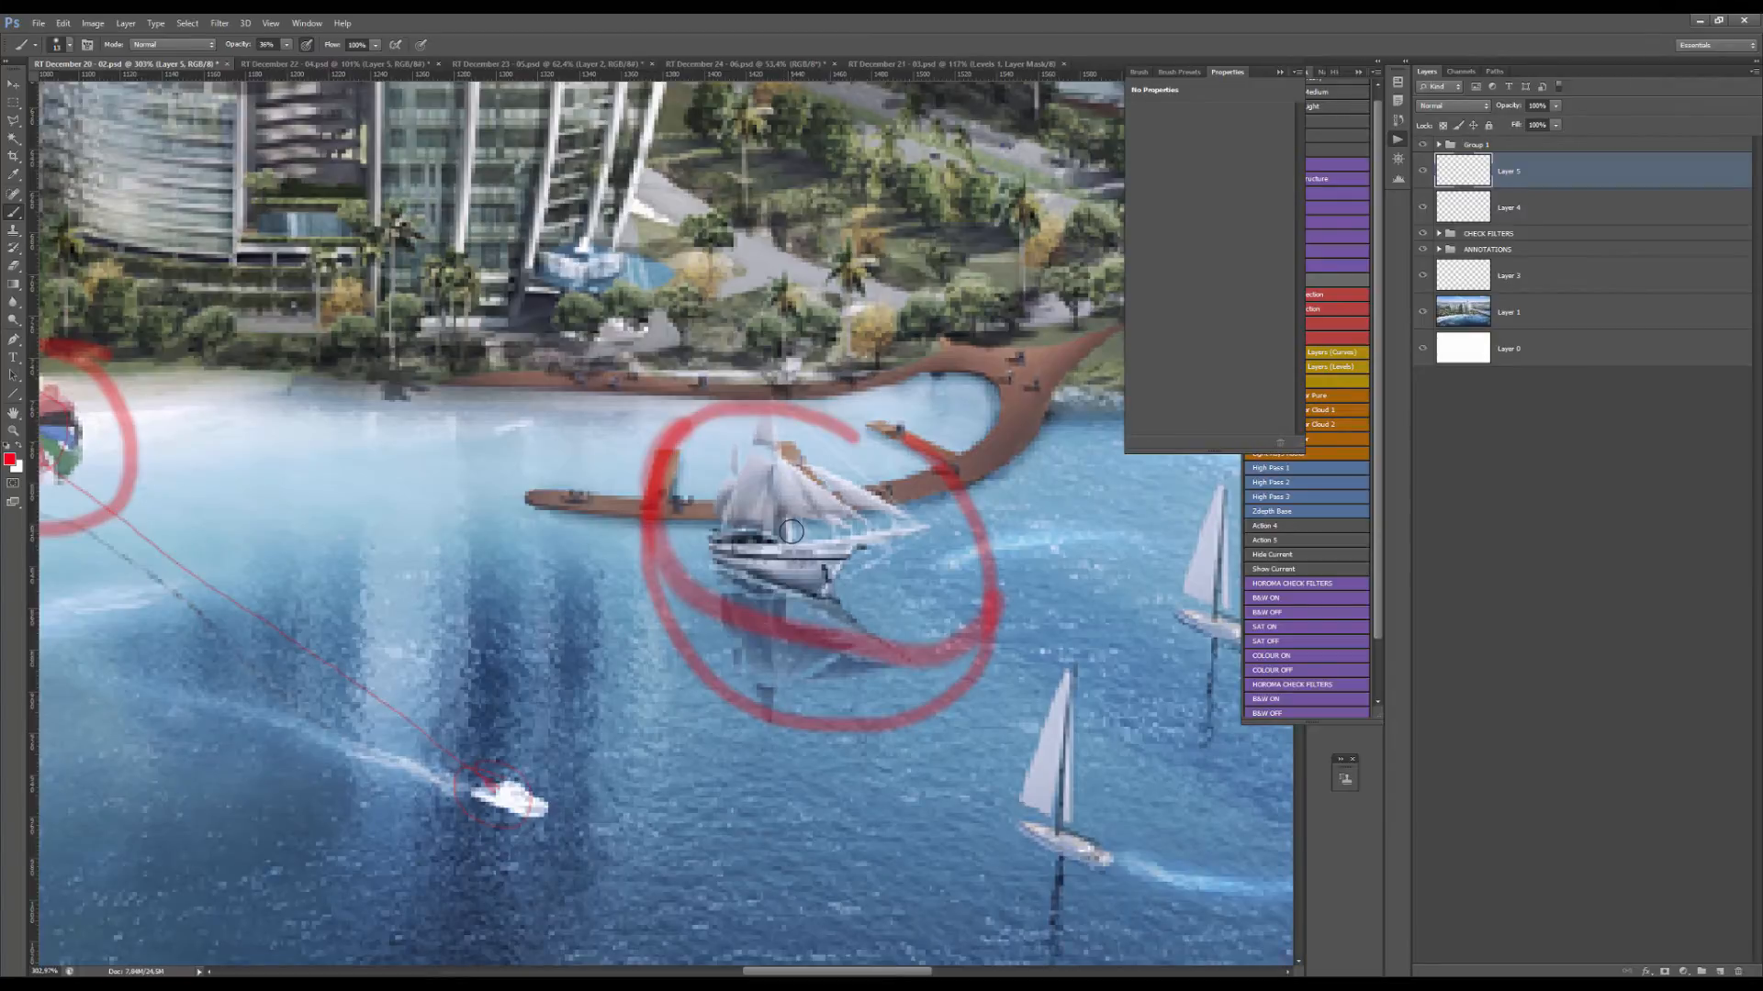
Examine the marked parasail and tall ship close up and in relation to the full composition.
scroll(785, 546, "down", 5)
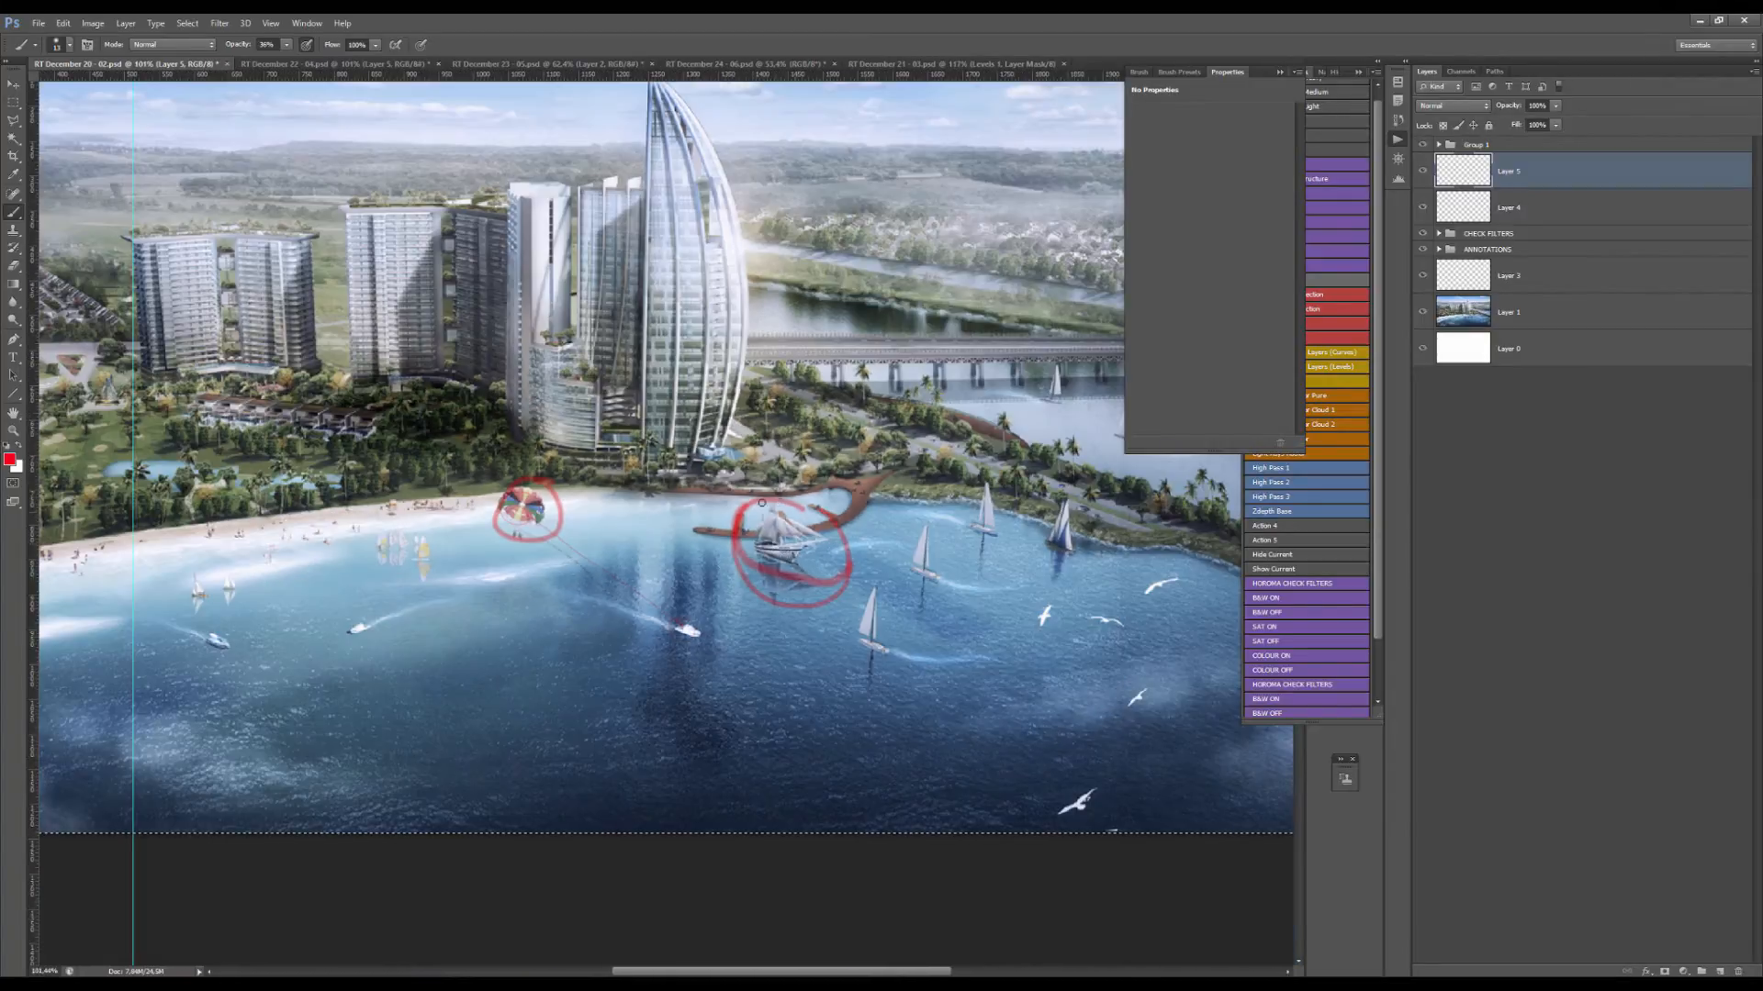
scroll(795, 573, "up", 3)
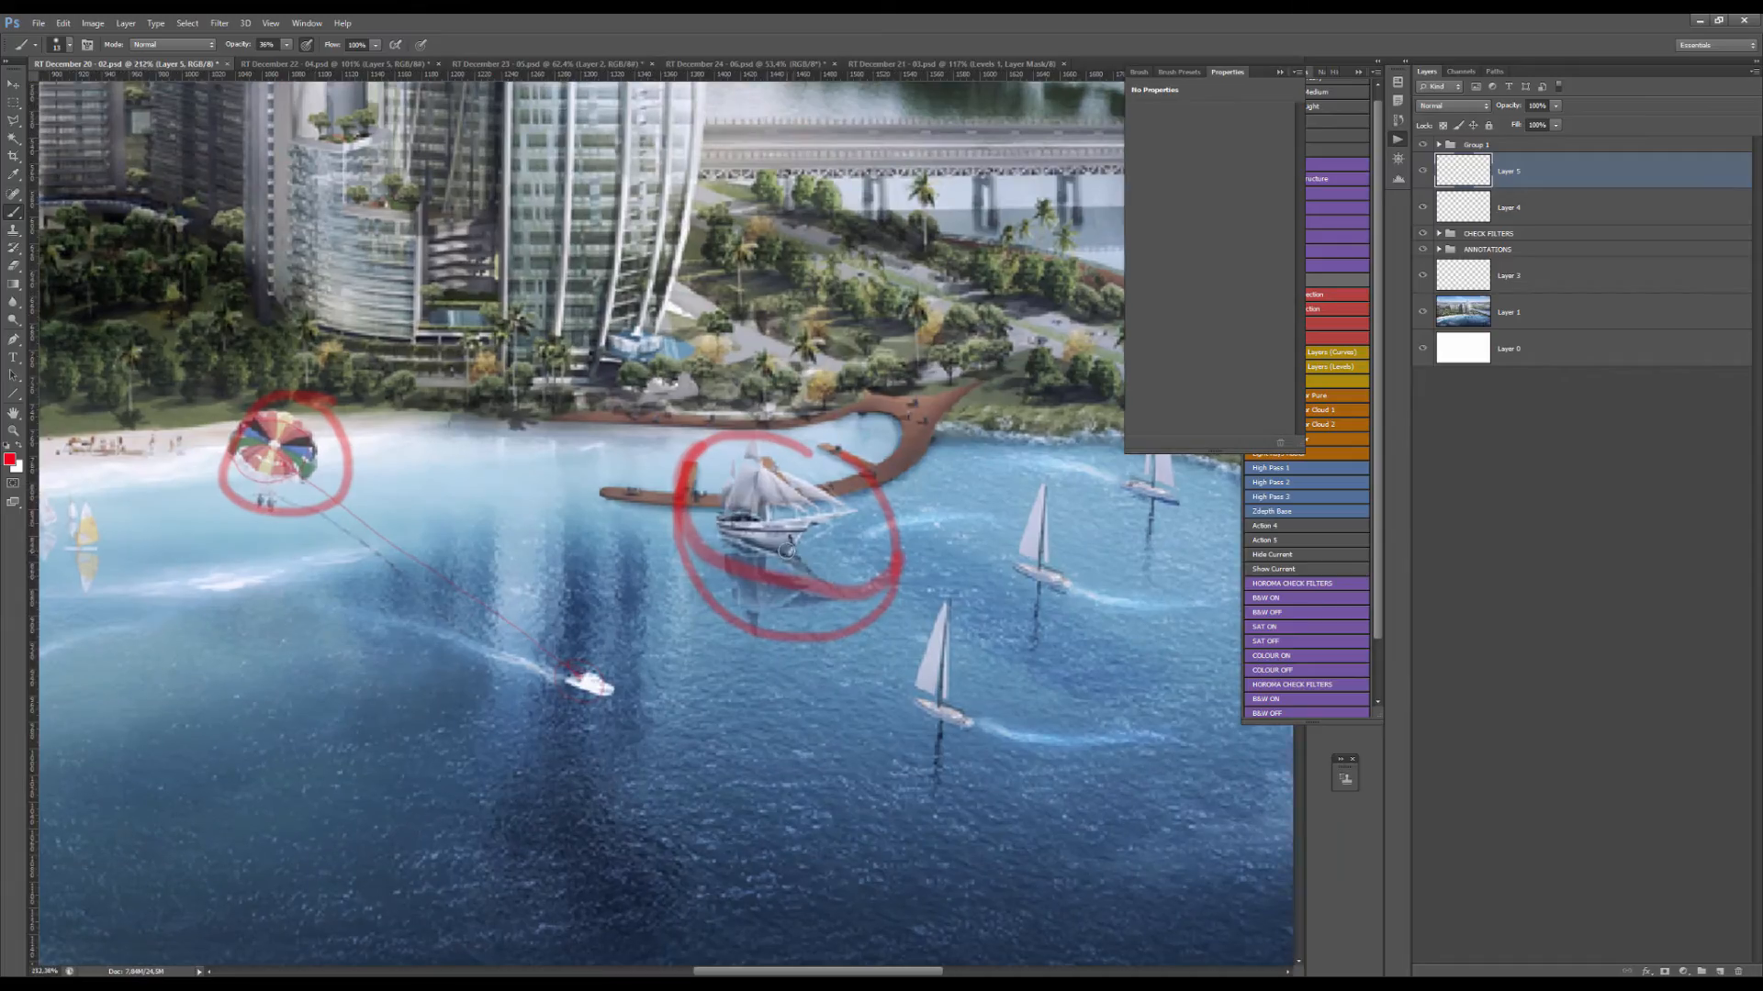
scroll(786, 549, "up", 2)
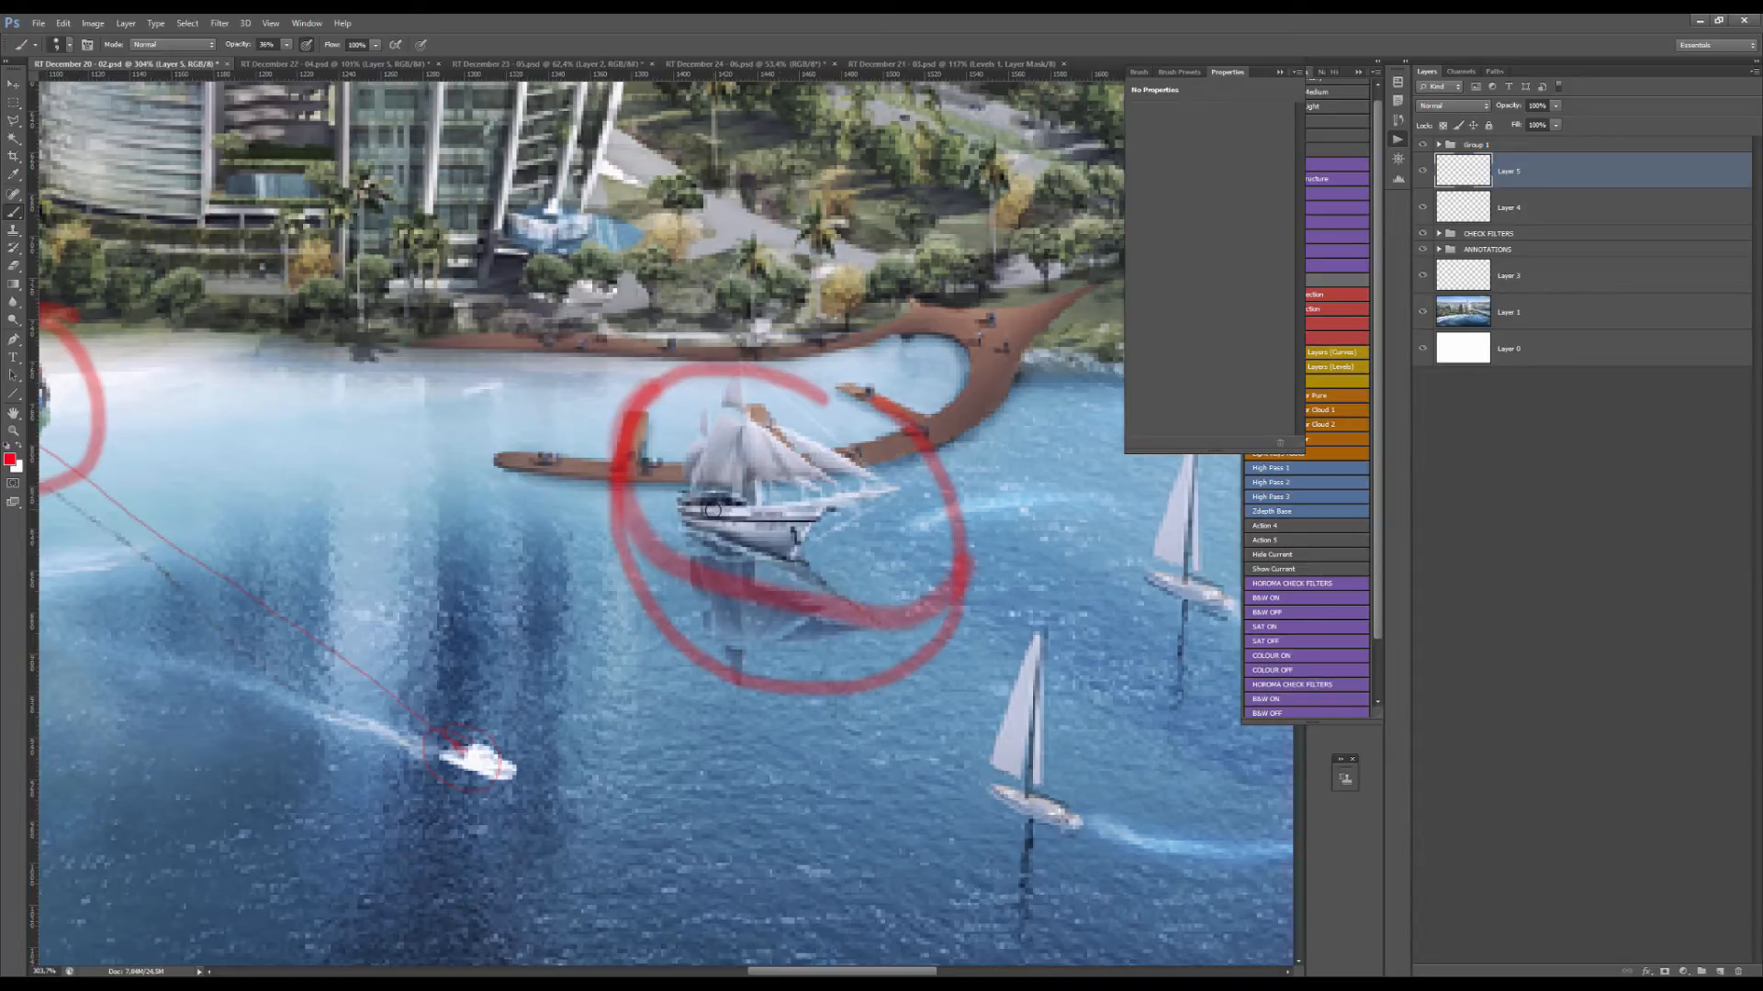
scroll(713, 511, "down", 10)
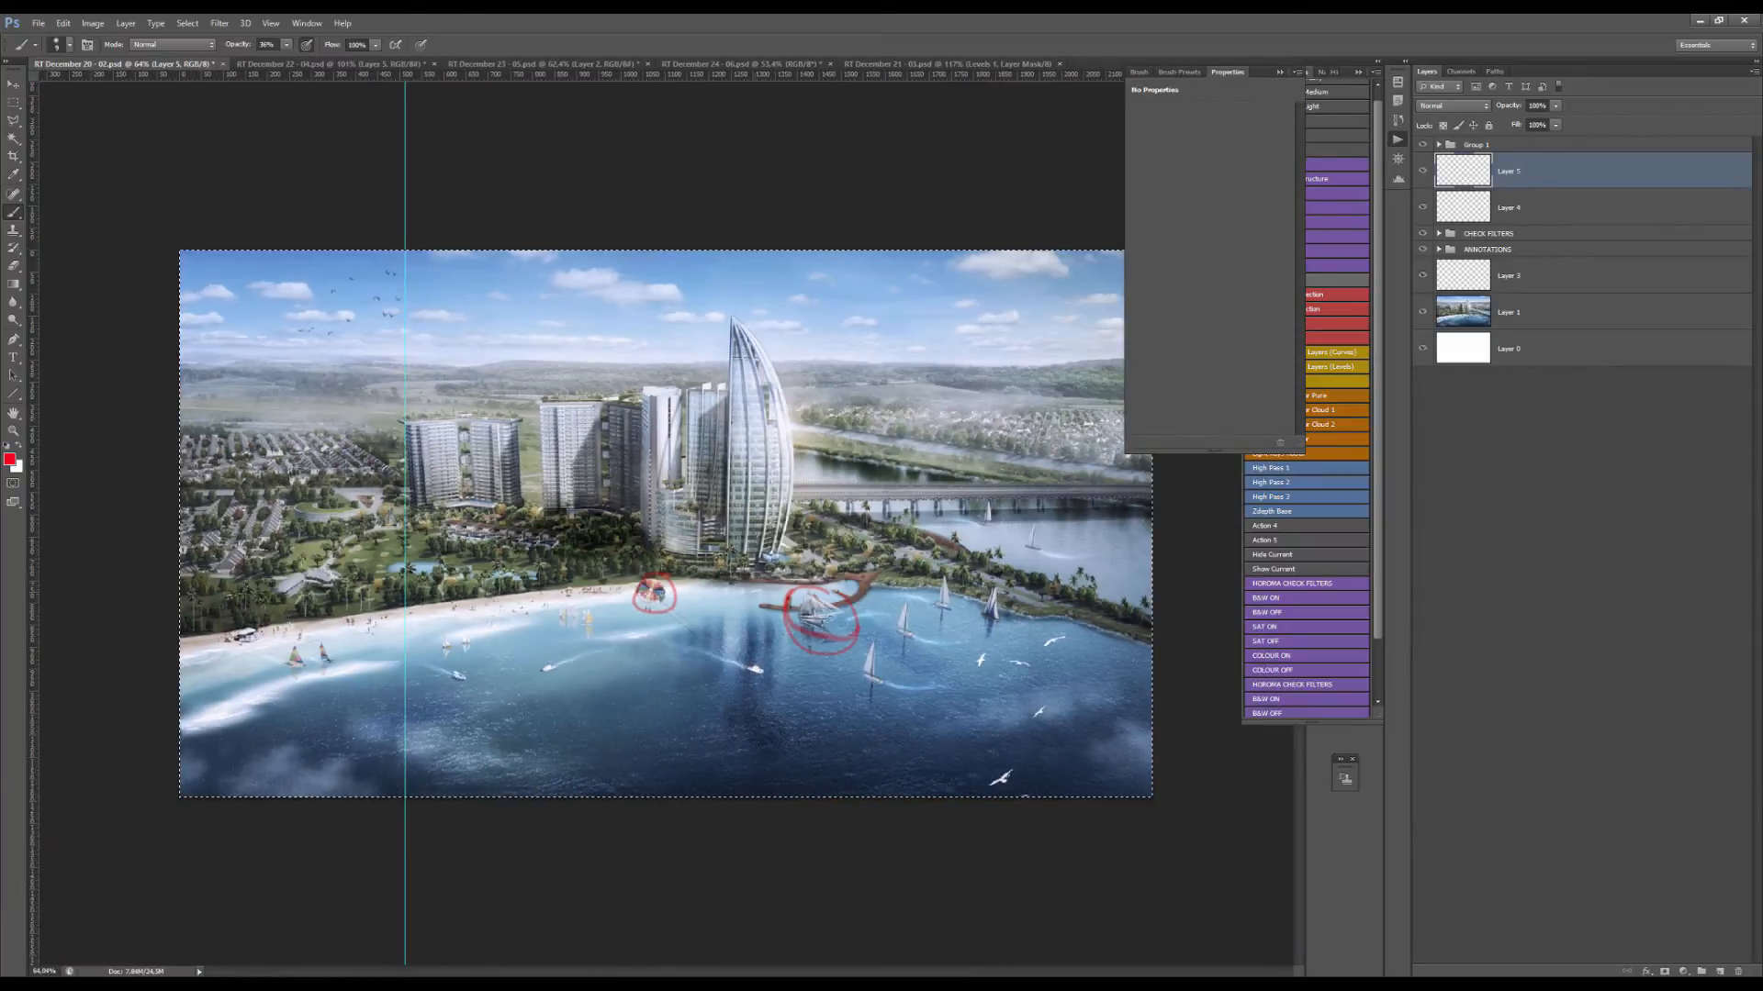
scroll(821, 604, "up", 7)
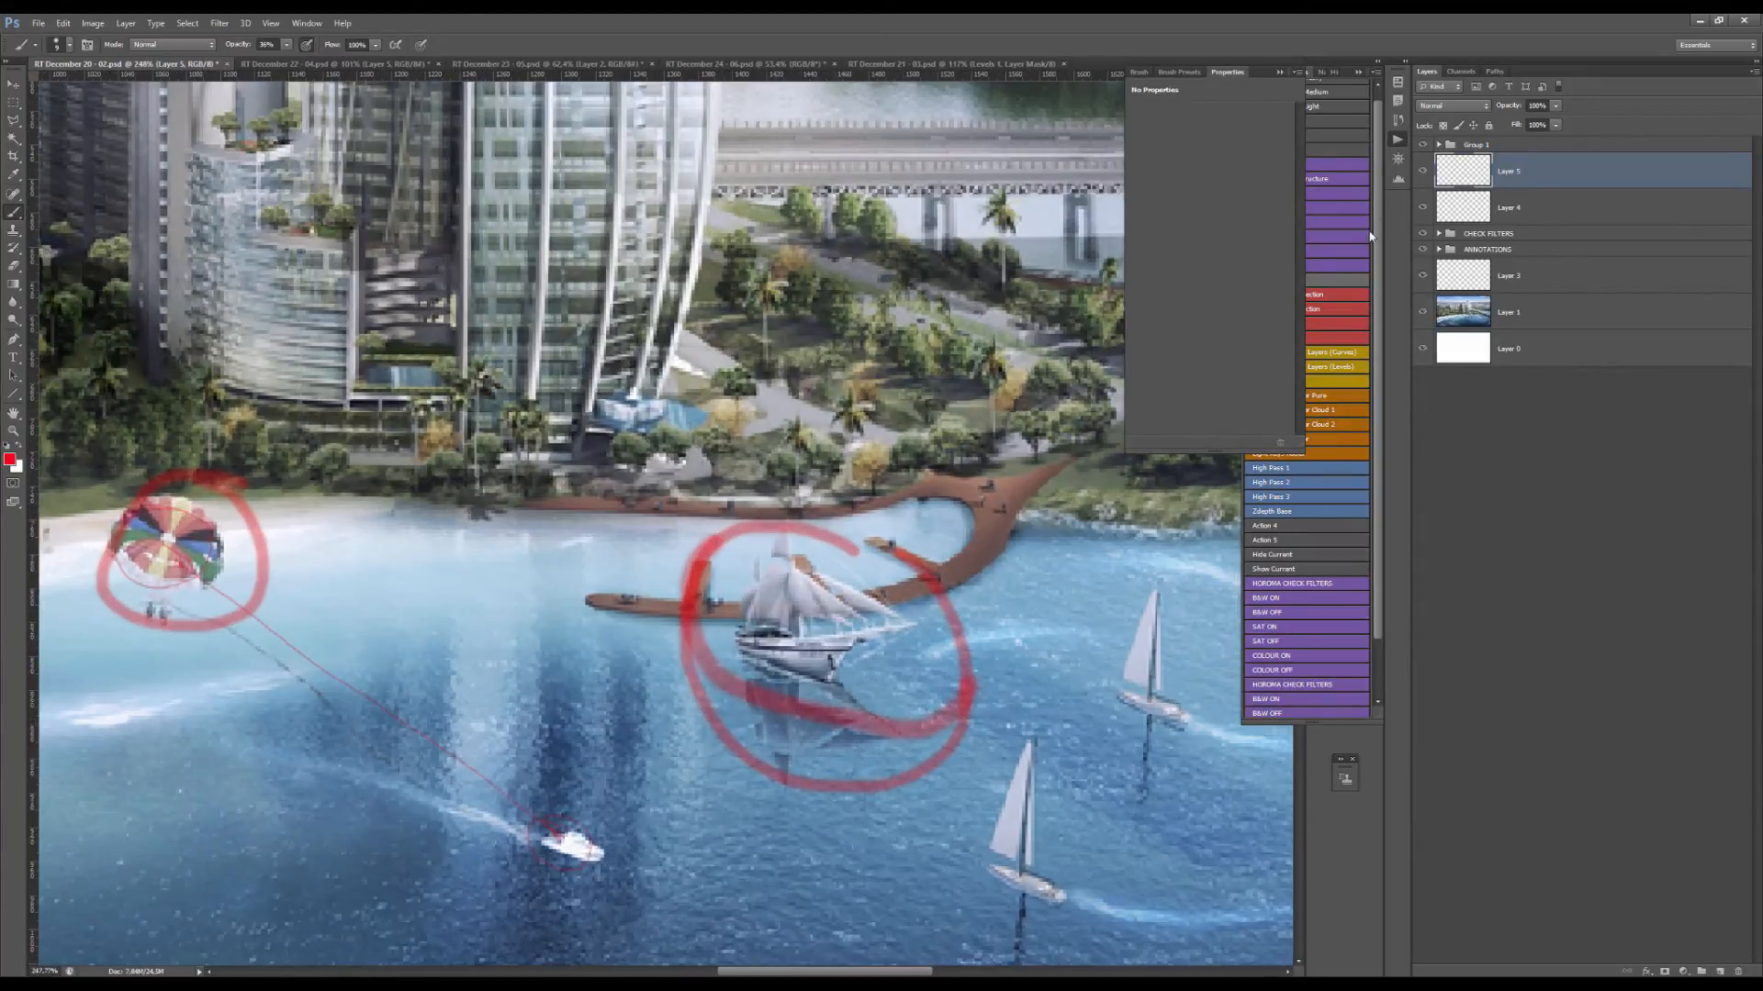
key("ctrl+0")
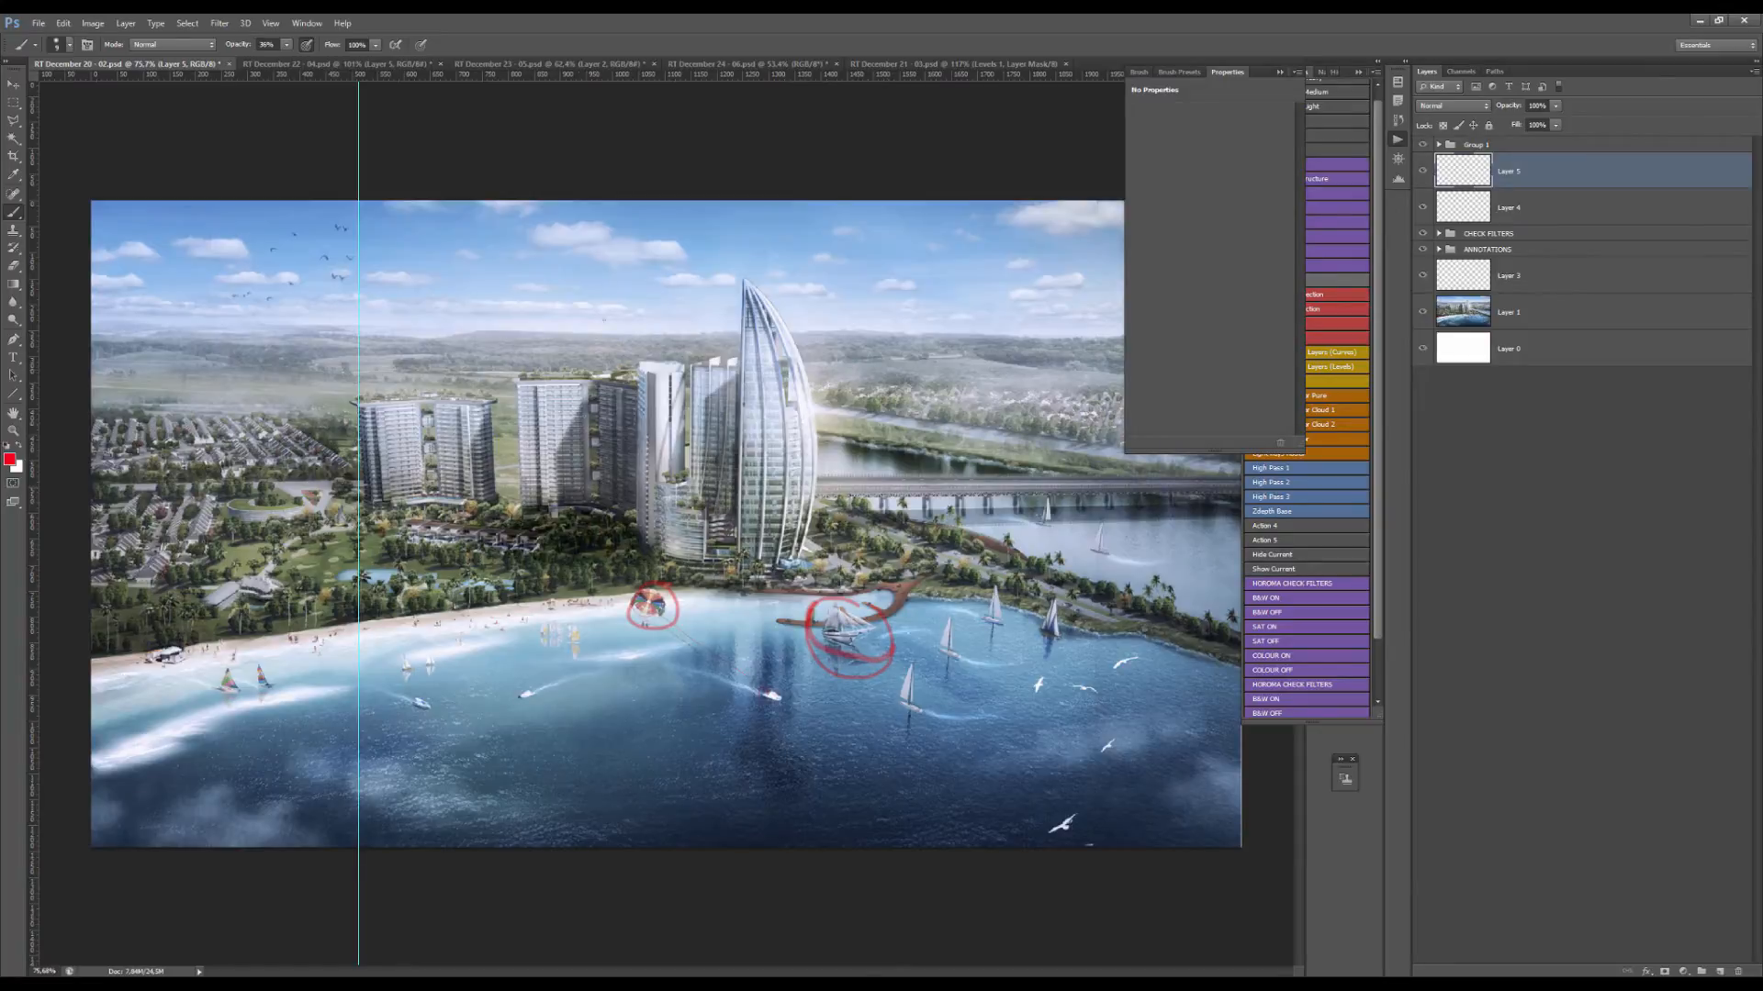
scroll(621, 444, "down", 2)
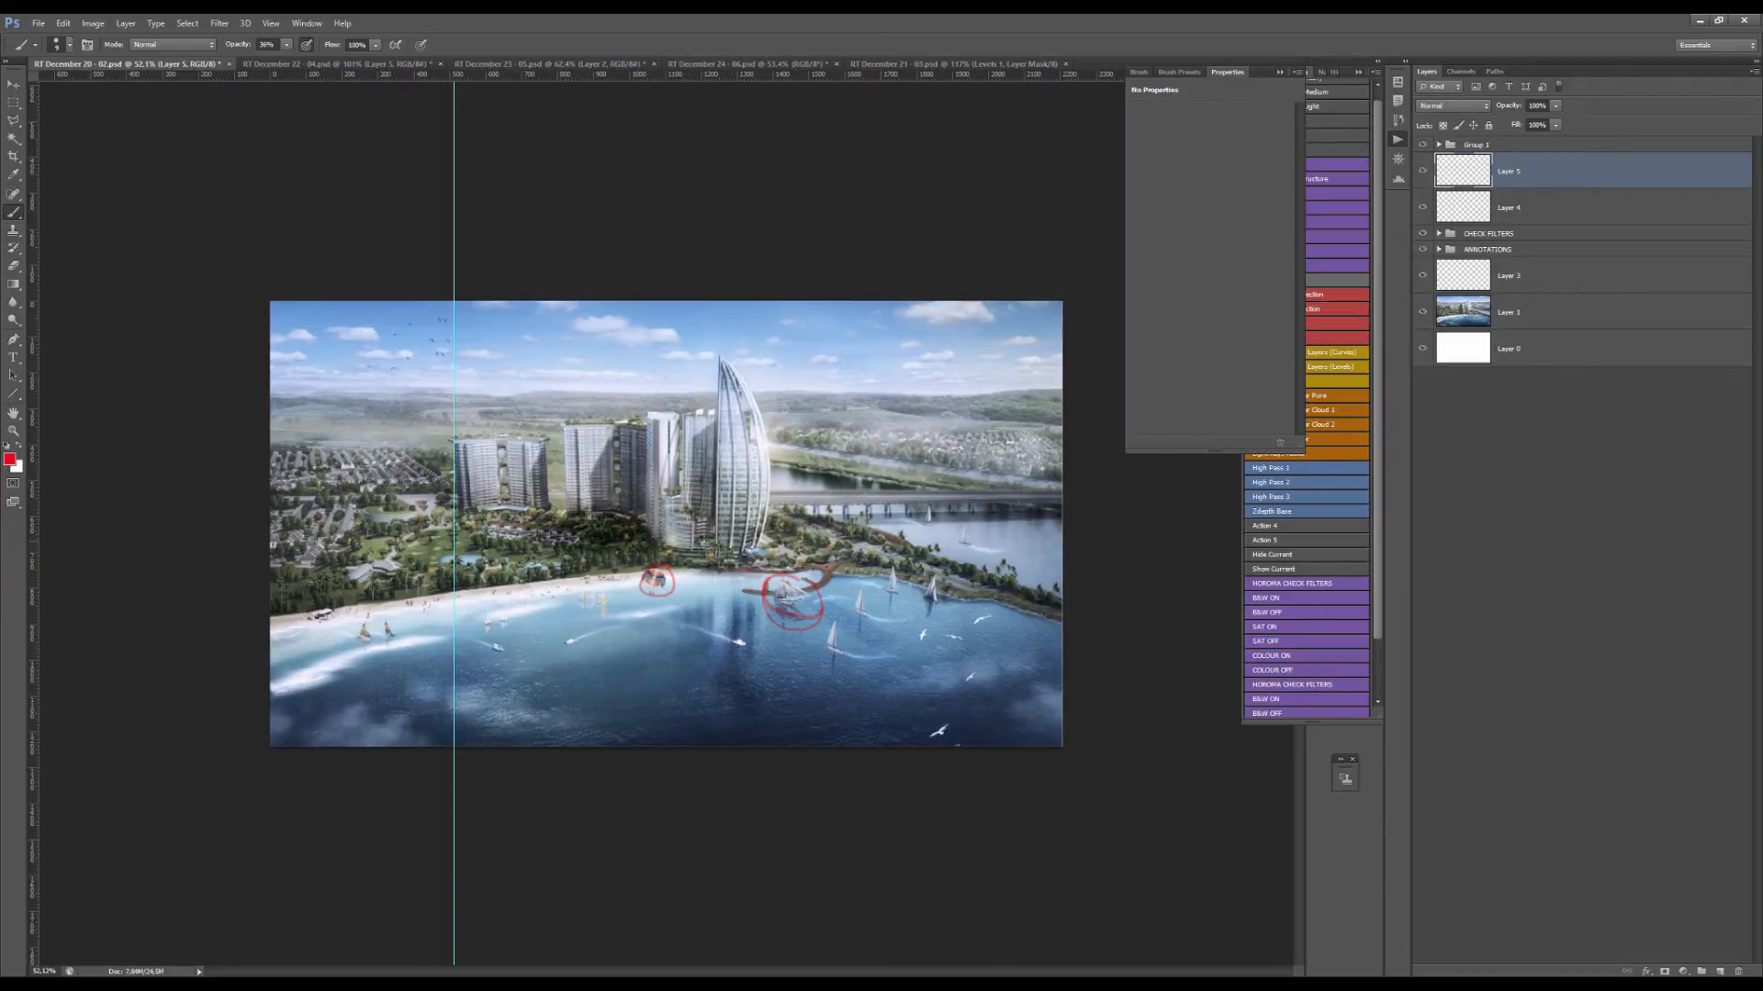
scroll(703, 541, "up", 3)
scroll(703, 542, "down", 4)
scroll(702, 542, "up", 4)
Add a new layer and circle the cloudy water patches in both lower corners of the image with a larger red brush.
mouse_move(518, 717)
left_mouse_down()
mouse_move(537, 719)
mouse_move(376, 767)
mouse_move(340, 739)
mouse_move(406, 737)
left_mouse_up()
left_click(1720, 971)
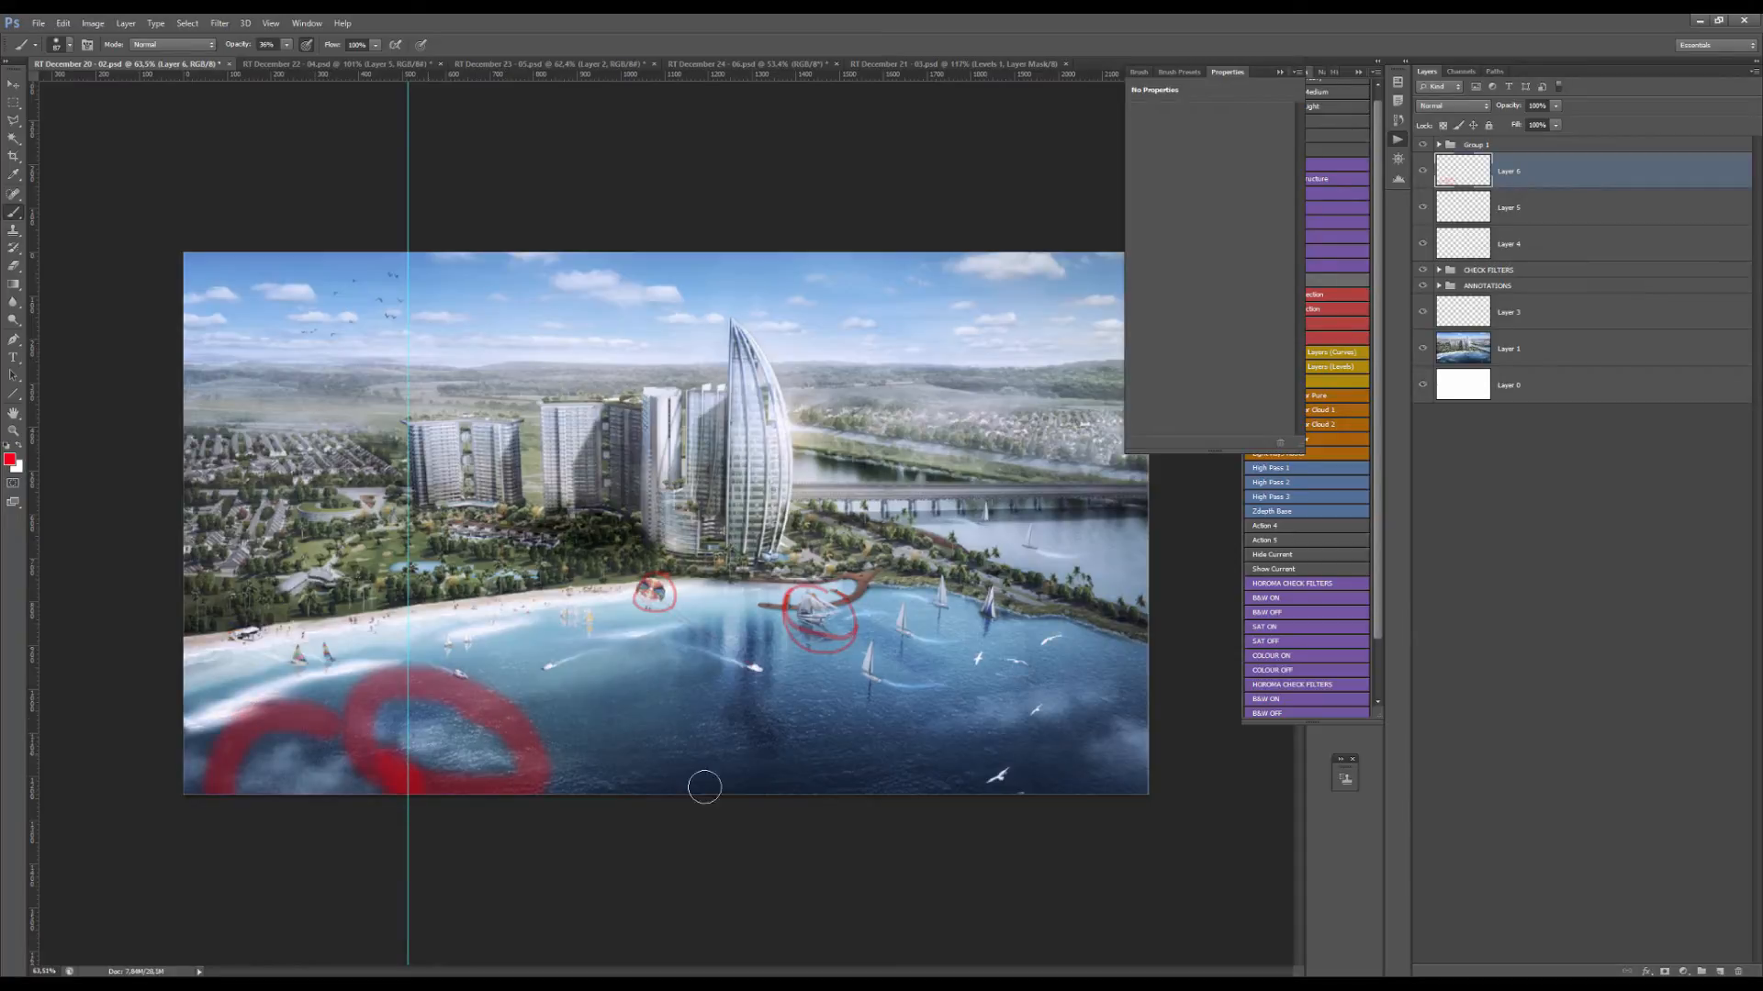
mouse_move(1100, 676)
left_mouse_down()
mouse_move(1096, 799)
mouse_move(1102, 743)
left_mouse_up()
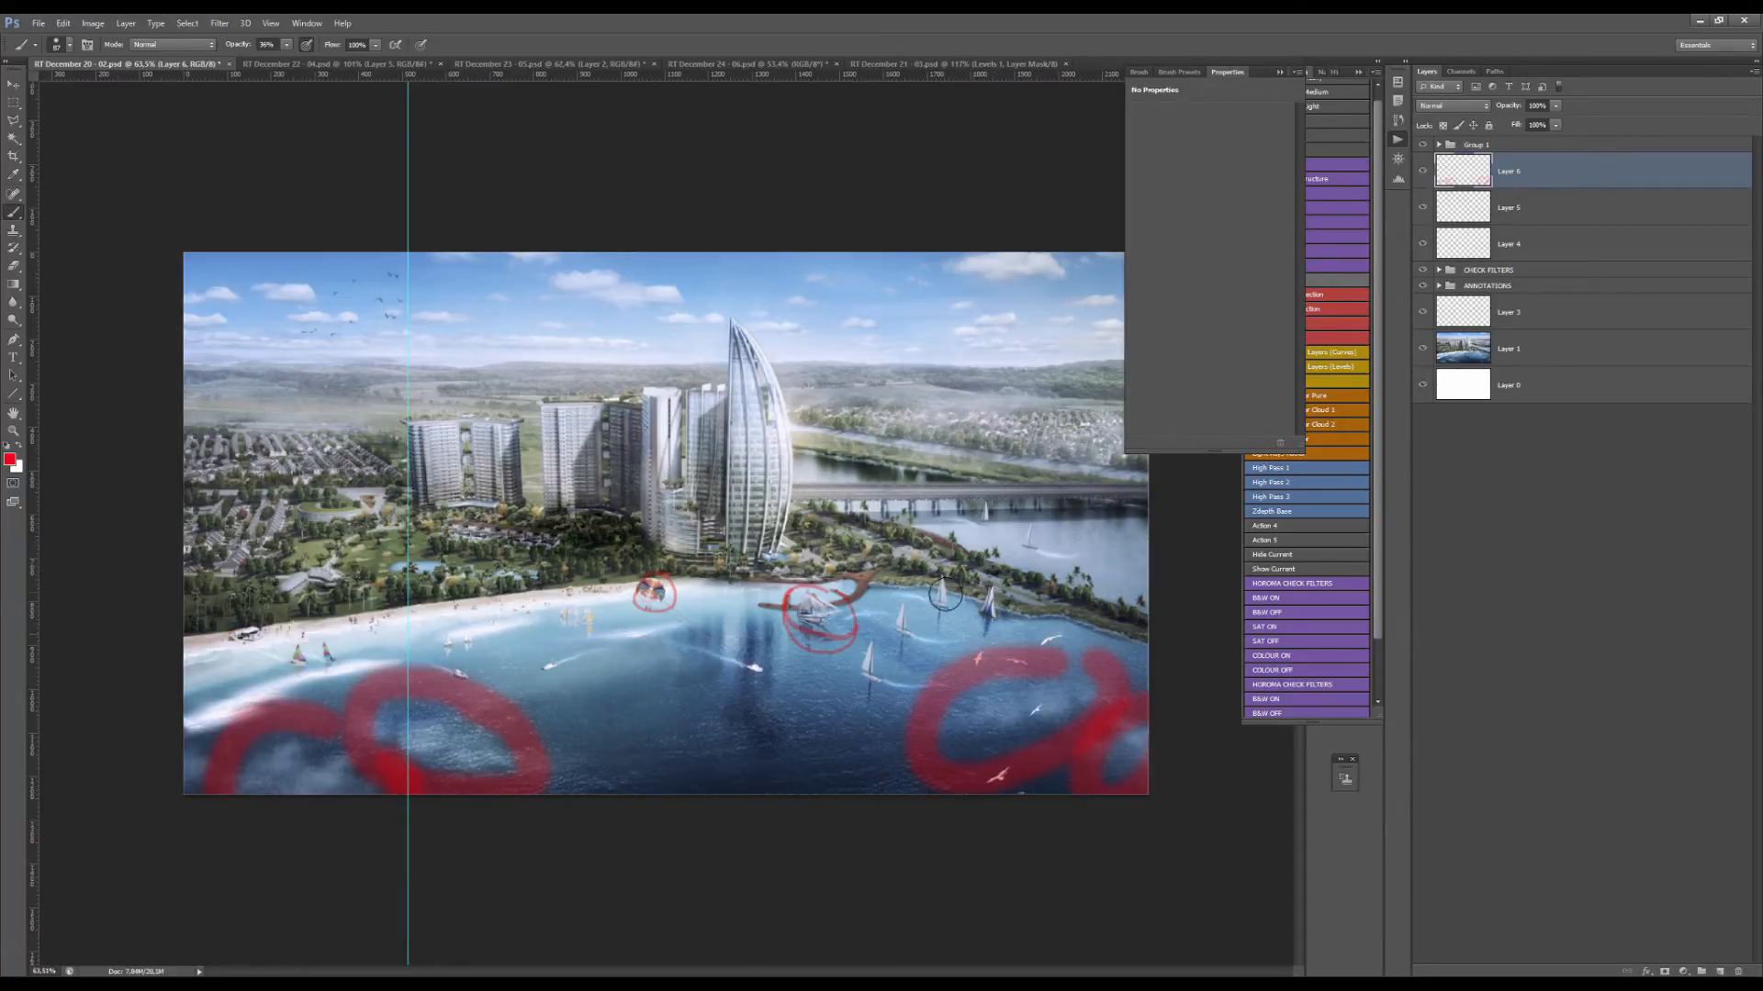
Resize the brush and outline the misty background land on both sides of the towers in red.
left_click_drag(898, 452, 955, 452)
right_click(963, 454, "alt")
mouse_move(1045, 378)
left_mouse_down()
mouse_move(861, 436)
mouse_move(620, 426)
mouse_move(886, 380)
mouse_move(826, 387)
left_mouse_up()
mouse_move(110, 419)
left_mouse_down()
mouse_move(618, 430)
mouse_move(322, 390)
mouse_move(474, 445)
left_mouse_up()
Clear all red markings from the new layer and remove the selection.
scroll(644, 425, "down", 3)
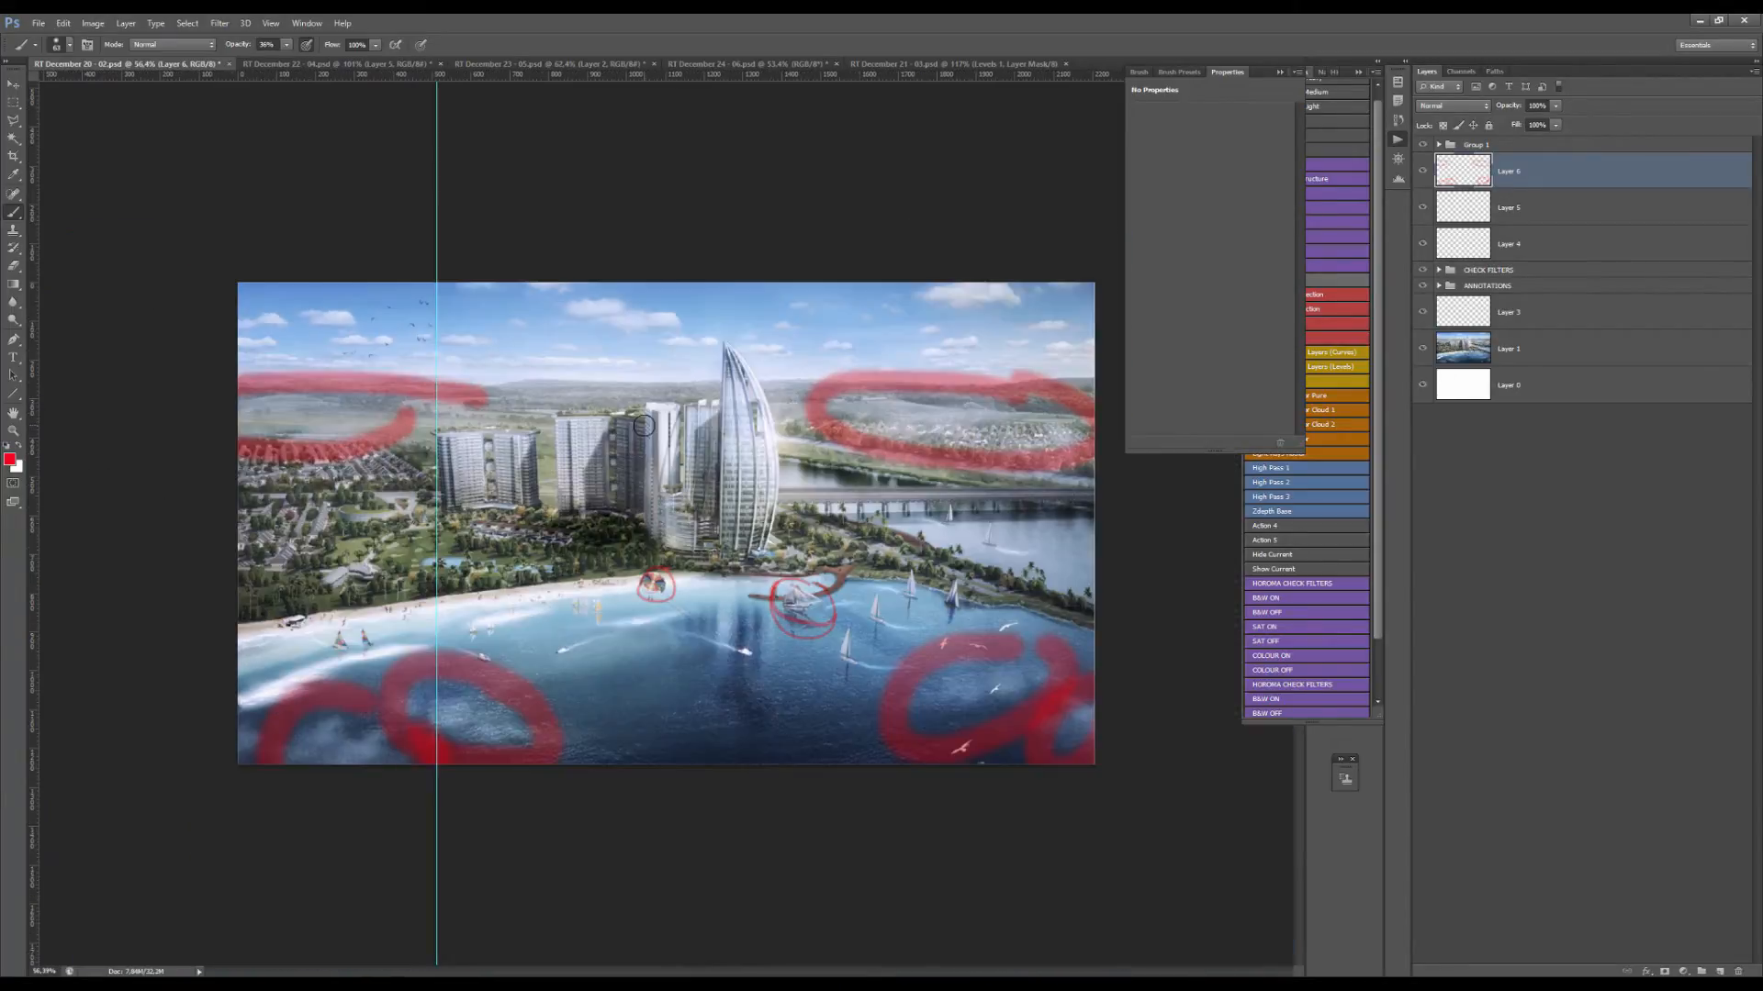
key("ctrl+a")
key("Delete")
key("ctrl+d")
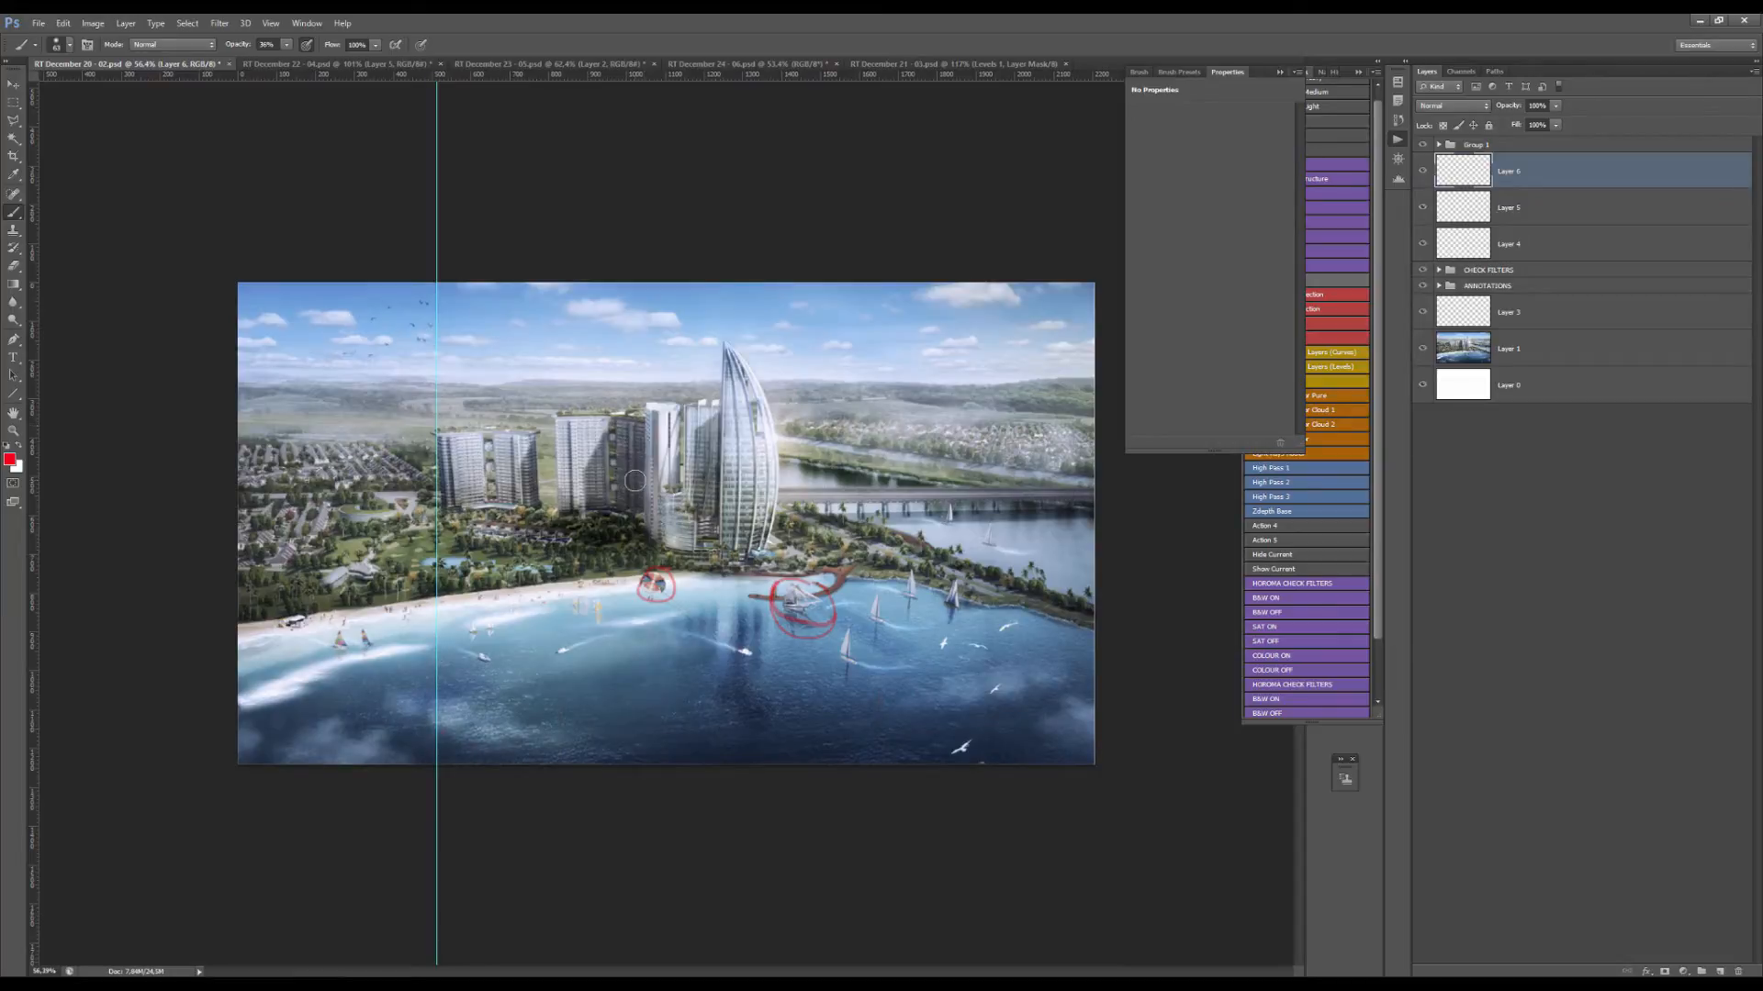
Mark the foreground water with a red curve, and the beachside tree line and the twin towers with smaller red strokes.
left_click_drag(393, 672, 514, 708)
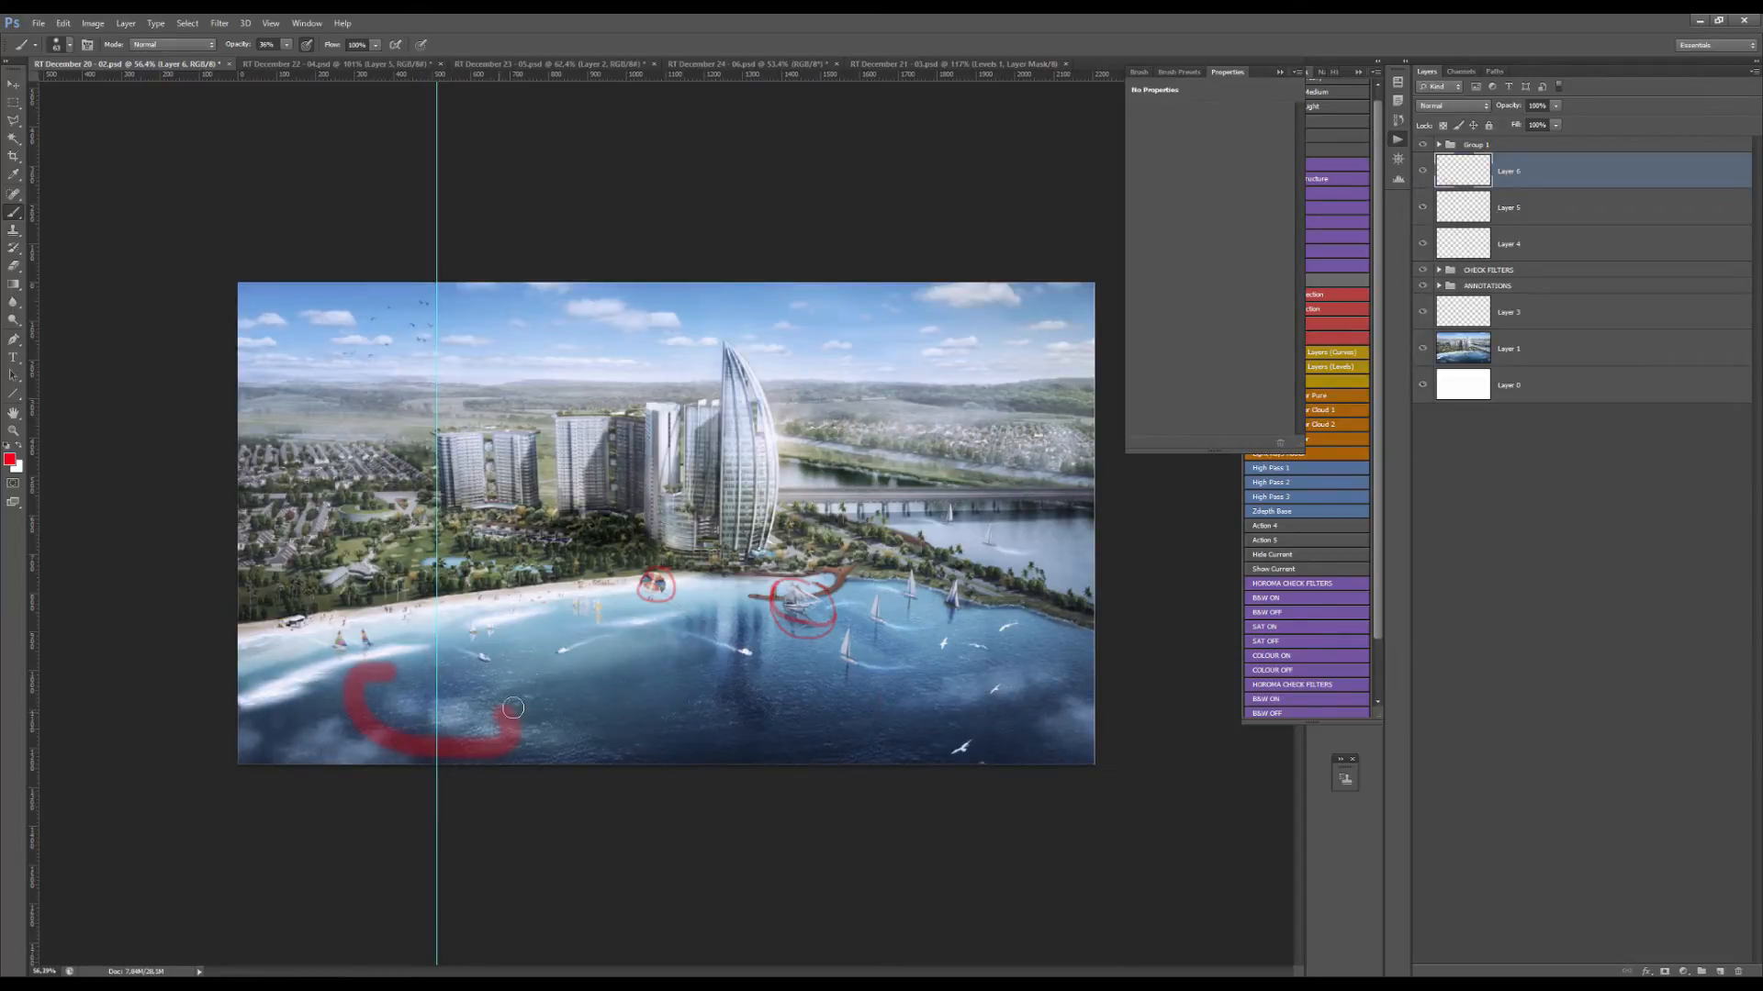
right_click(706, 626, "alt")
left_click_drag(360, 579, 581, 563)
left_click_drag(382, 473, 504, 461)
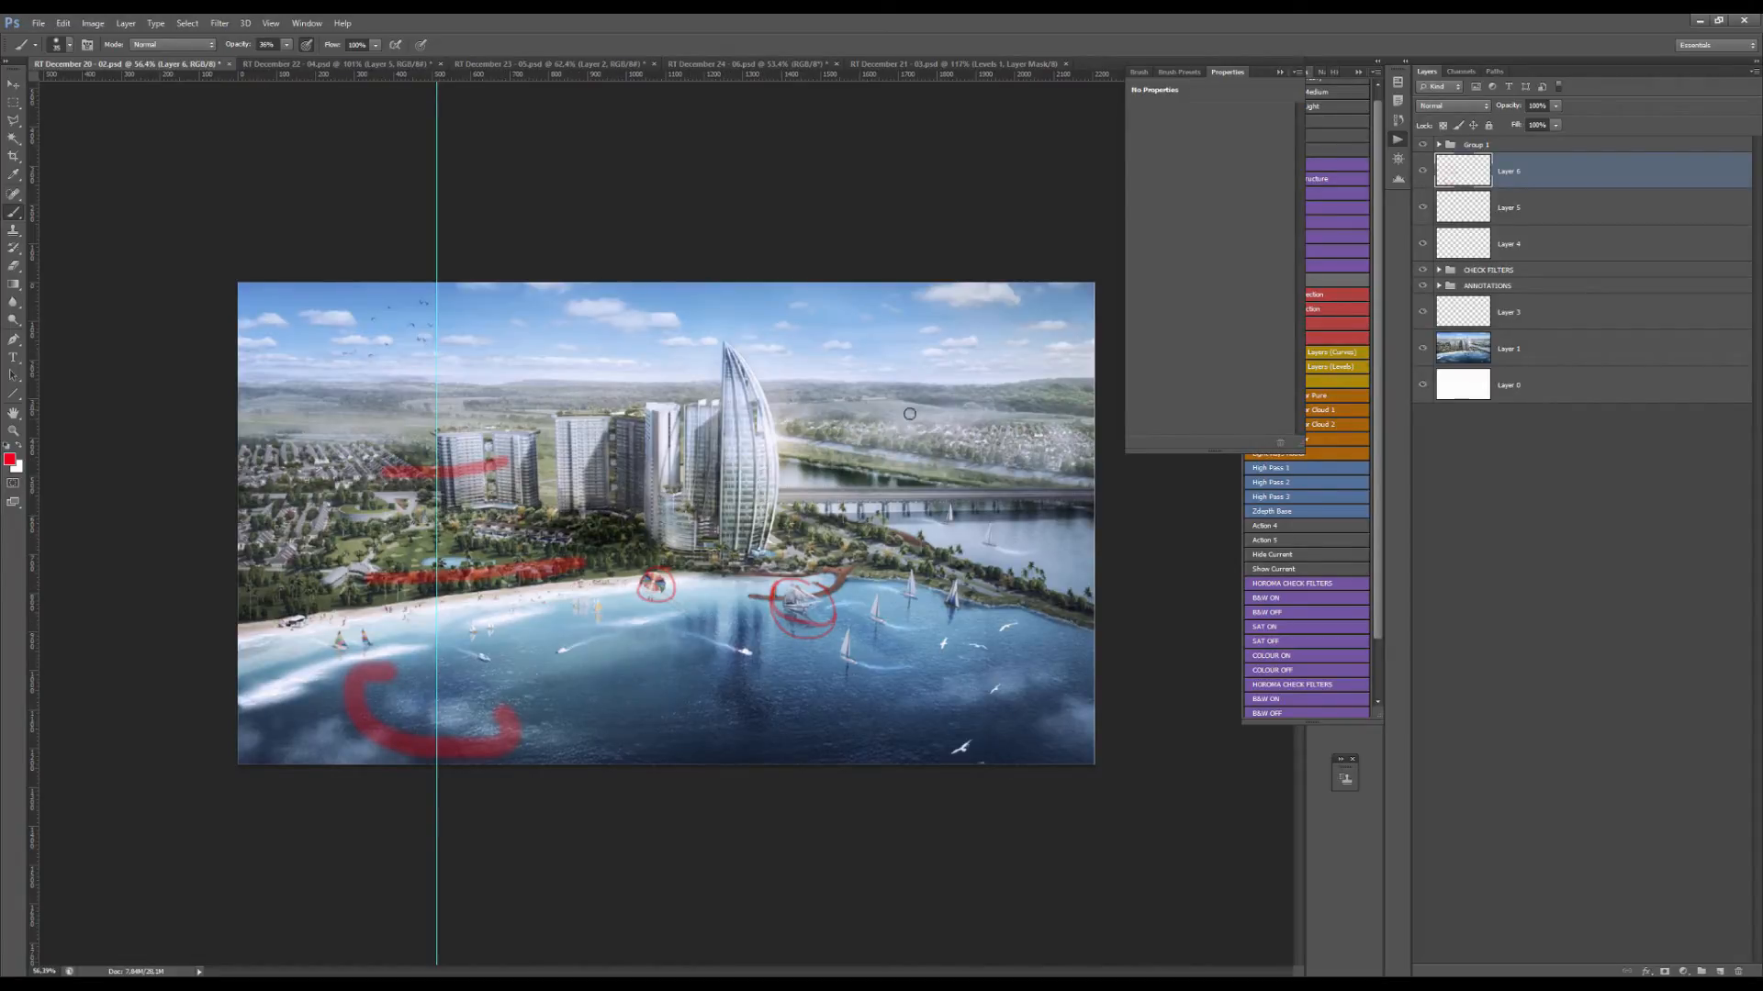
Clear the red strokes over the water, tree line and twin towers from the layer.
scroll(980, 394, "up", 3)
scroll(979, 394, "down", 2)
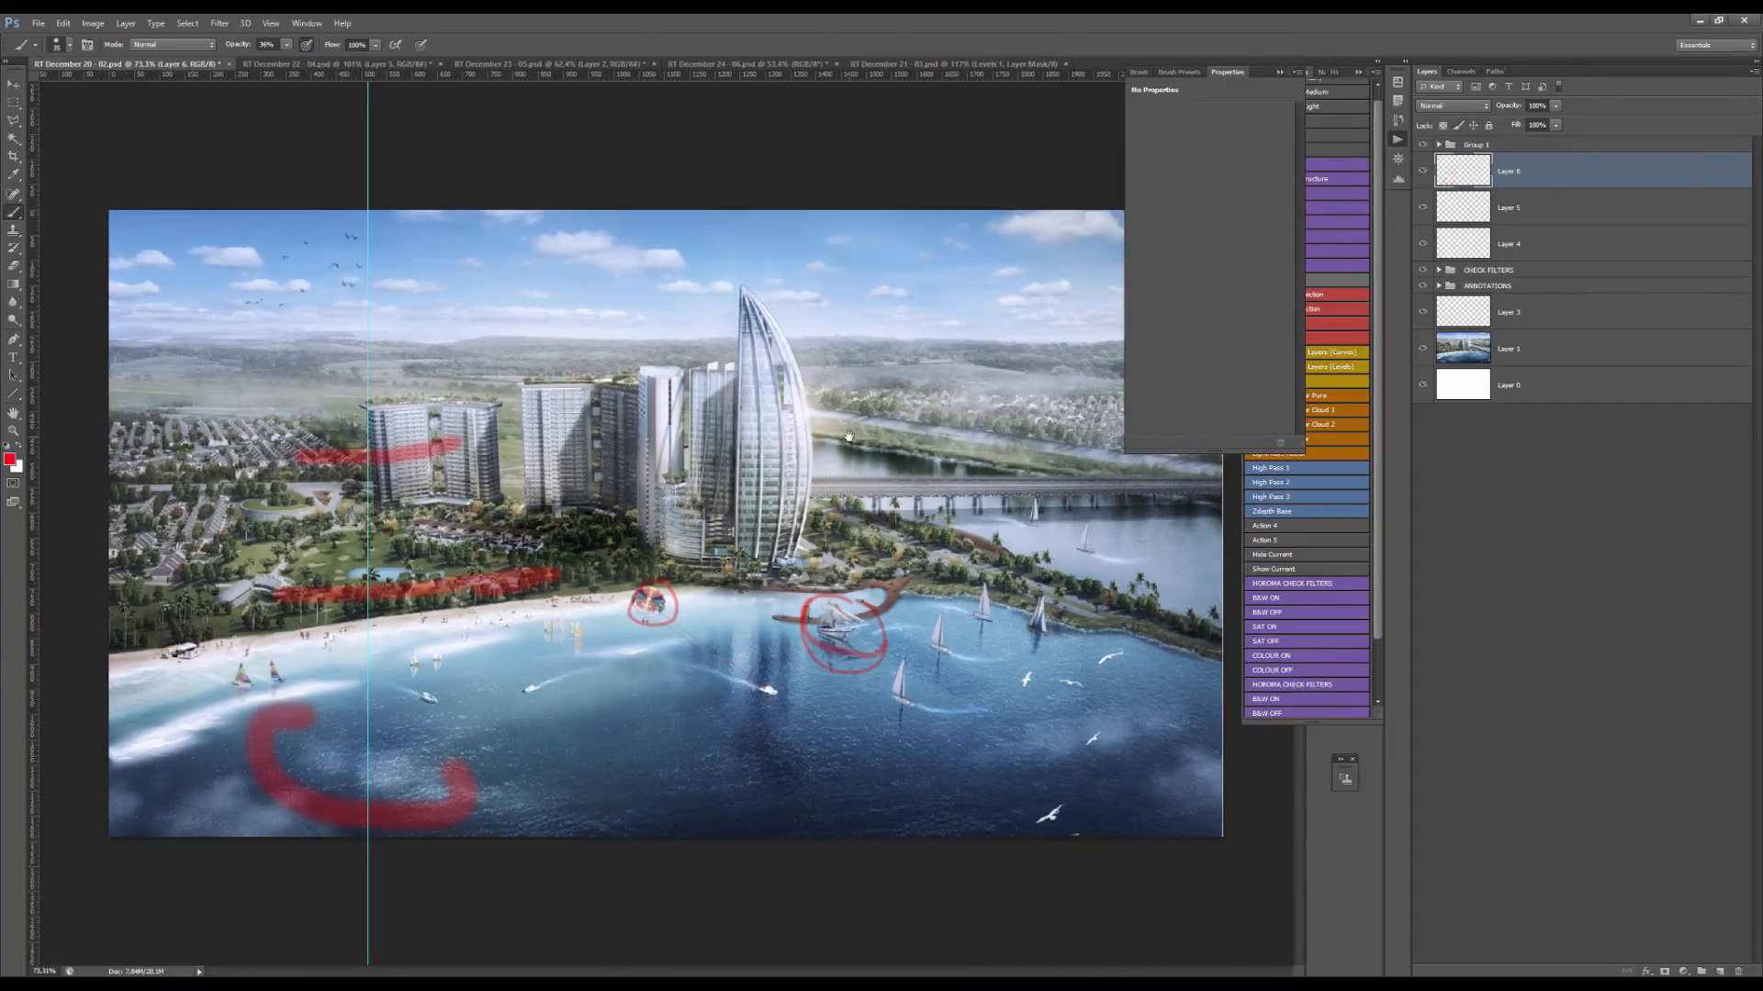
scroll(859, 429, "down", 1)
key("ctrl+a")
key("Delete")
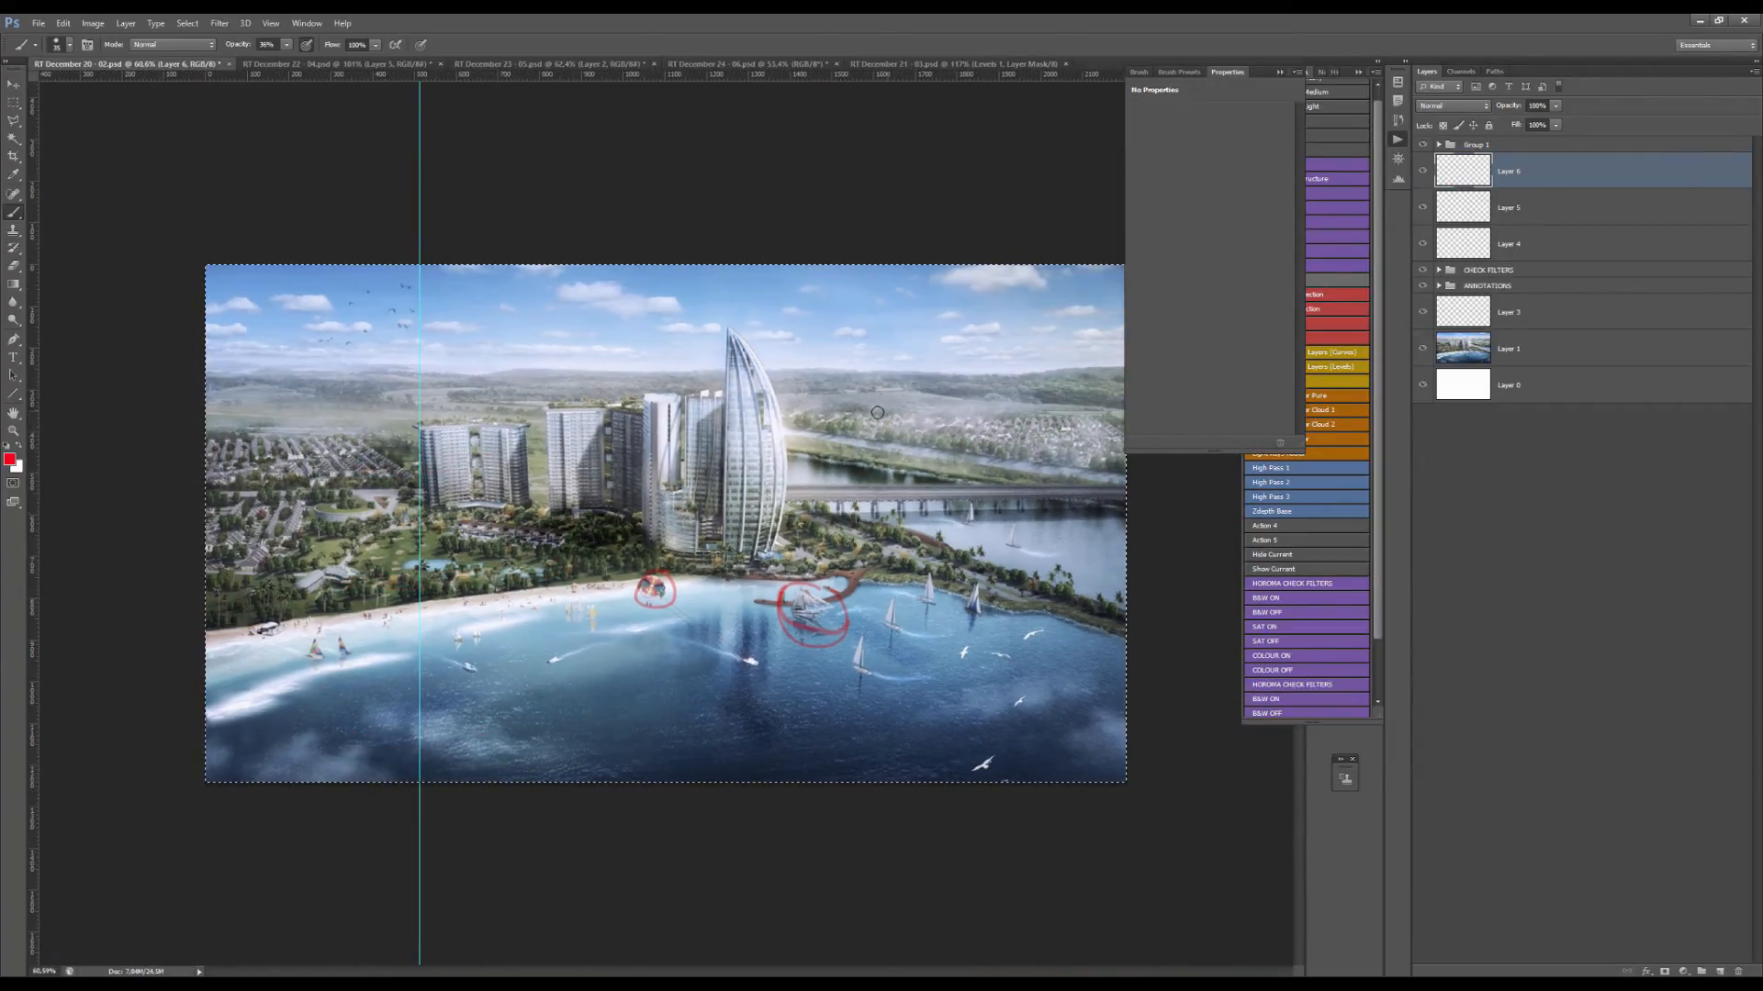
Outline the bright rippled patch in the foreground water with an irregular red stroke, and clear the marking.
scroll(657, 524, "up", 1)
mouse_move(342, 729)
left_mouse_down()
mouse_move(473, 756)
mouse_move(485, 745)
mouse_move(452, 780)
mouse_move(339, 750)
left_mouse_up()
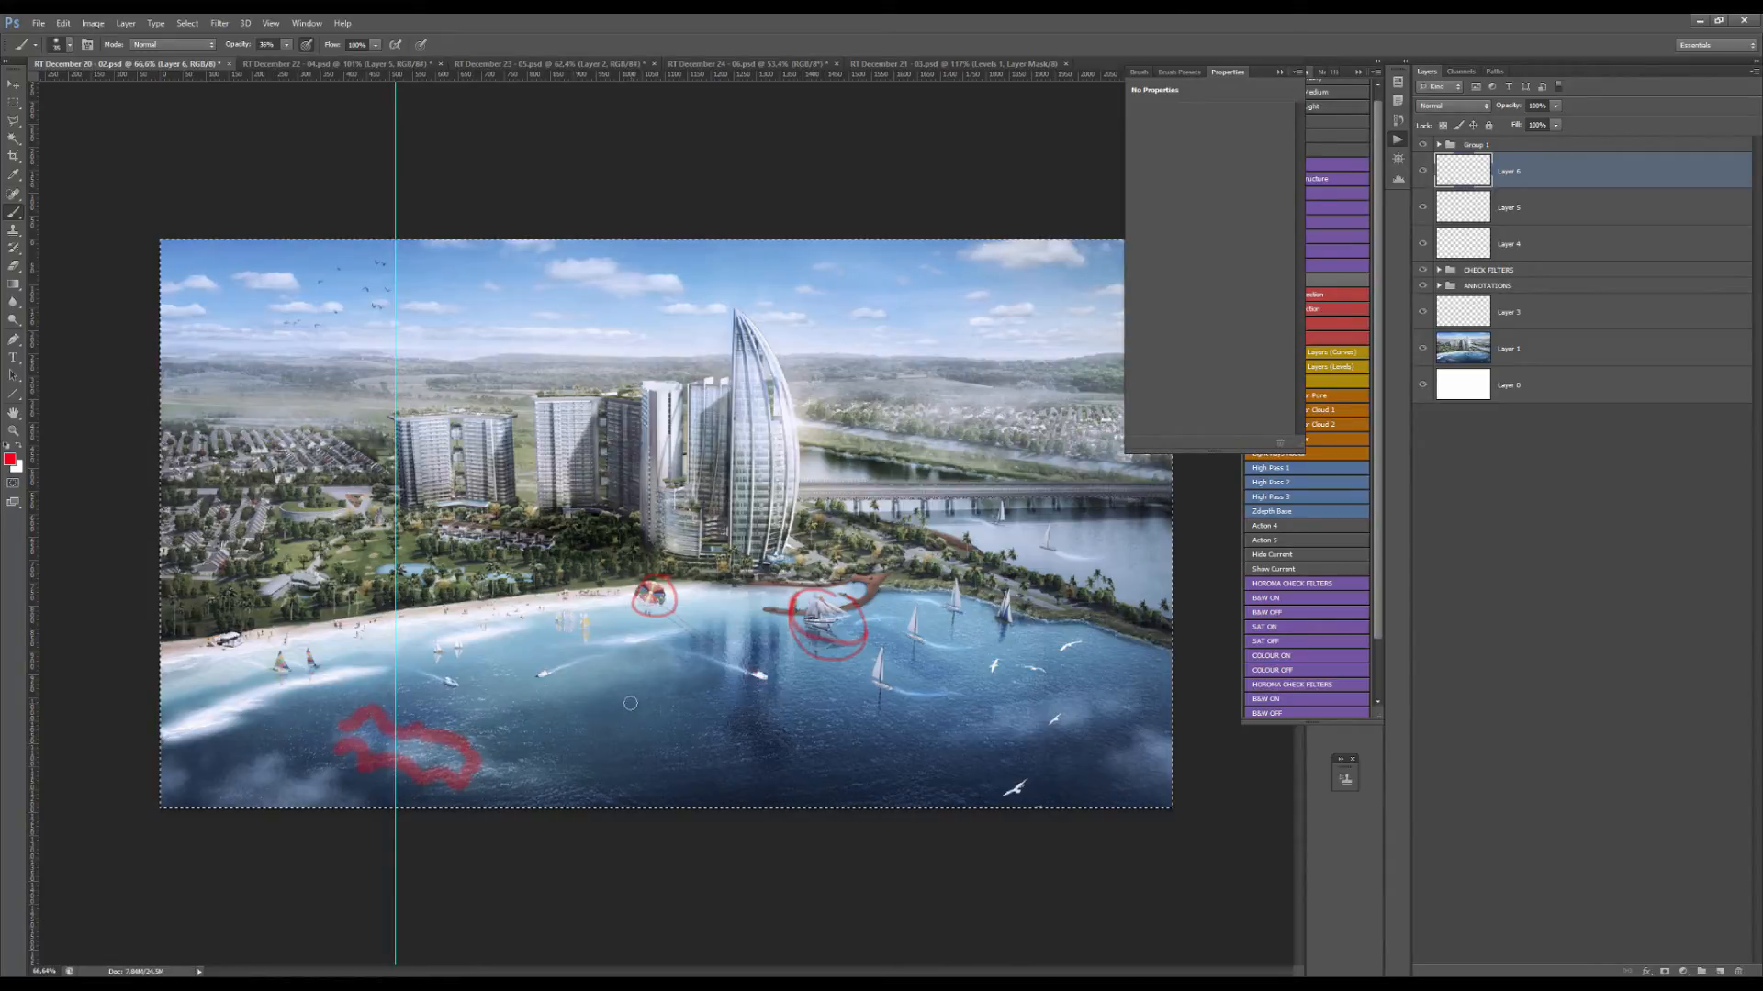
scroll(639, 669, "down", 1)
key("Delete")
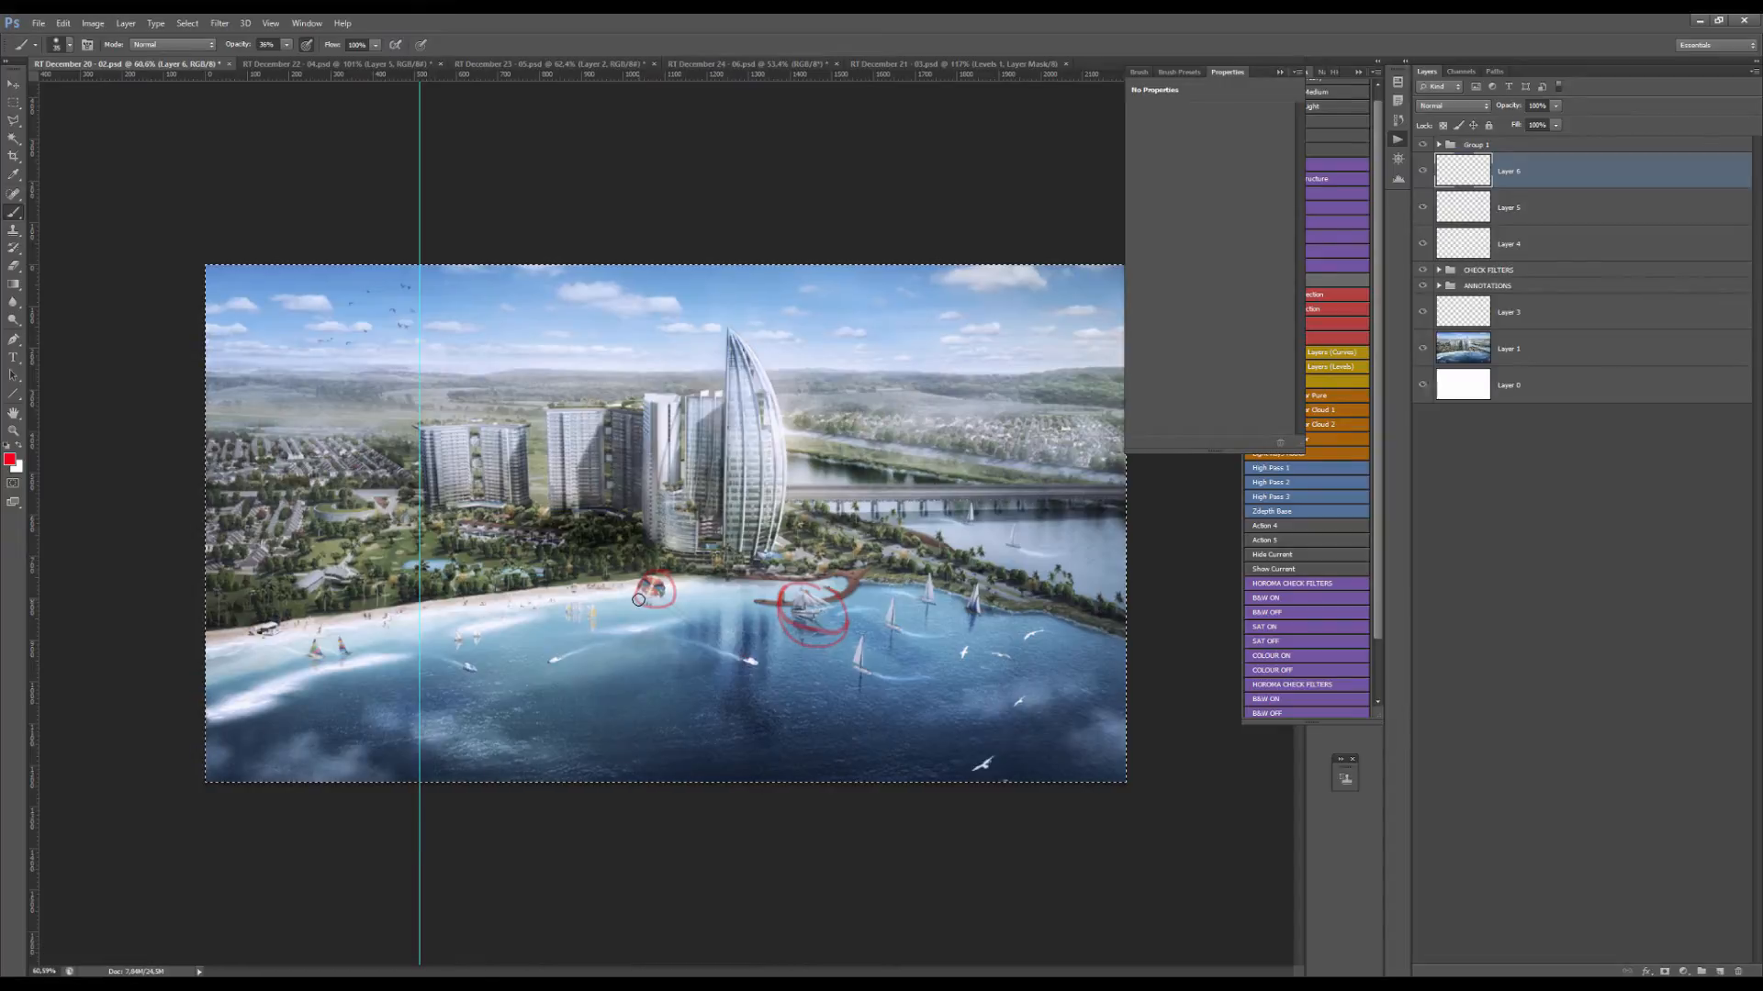
Remove the selection, mark the sky beside the curved tower with two red strokes, and ring the small cloud nearby.
scroll(501, 536, "down", 1)
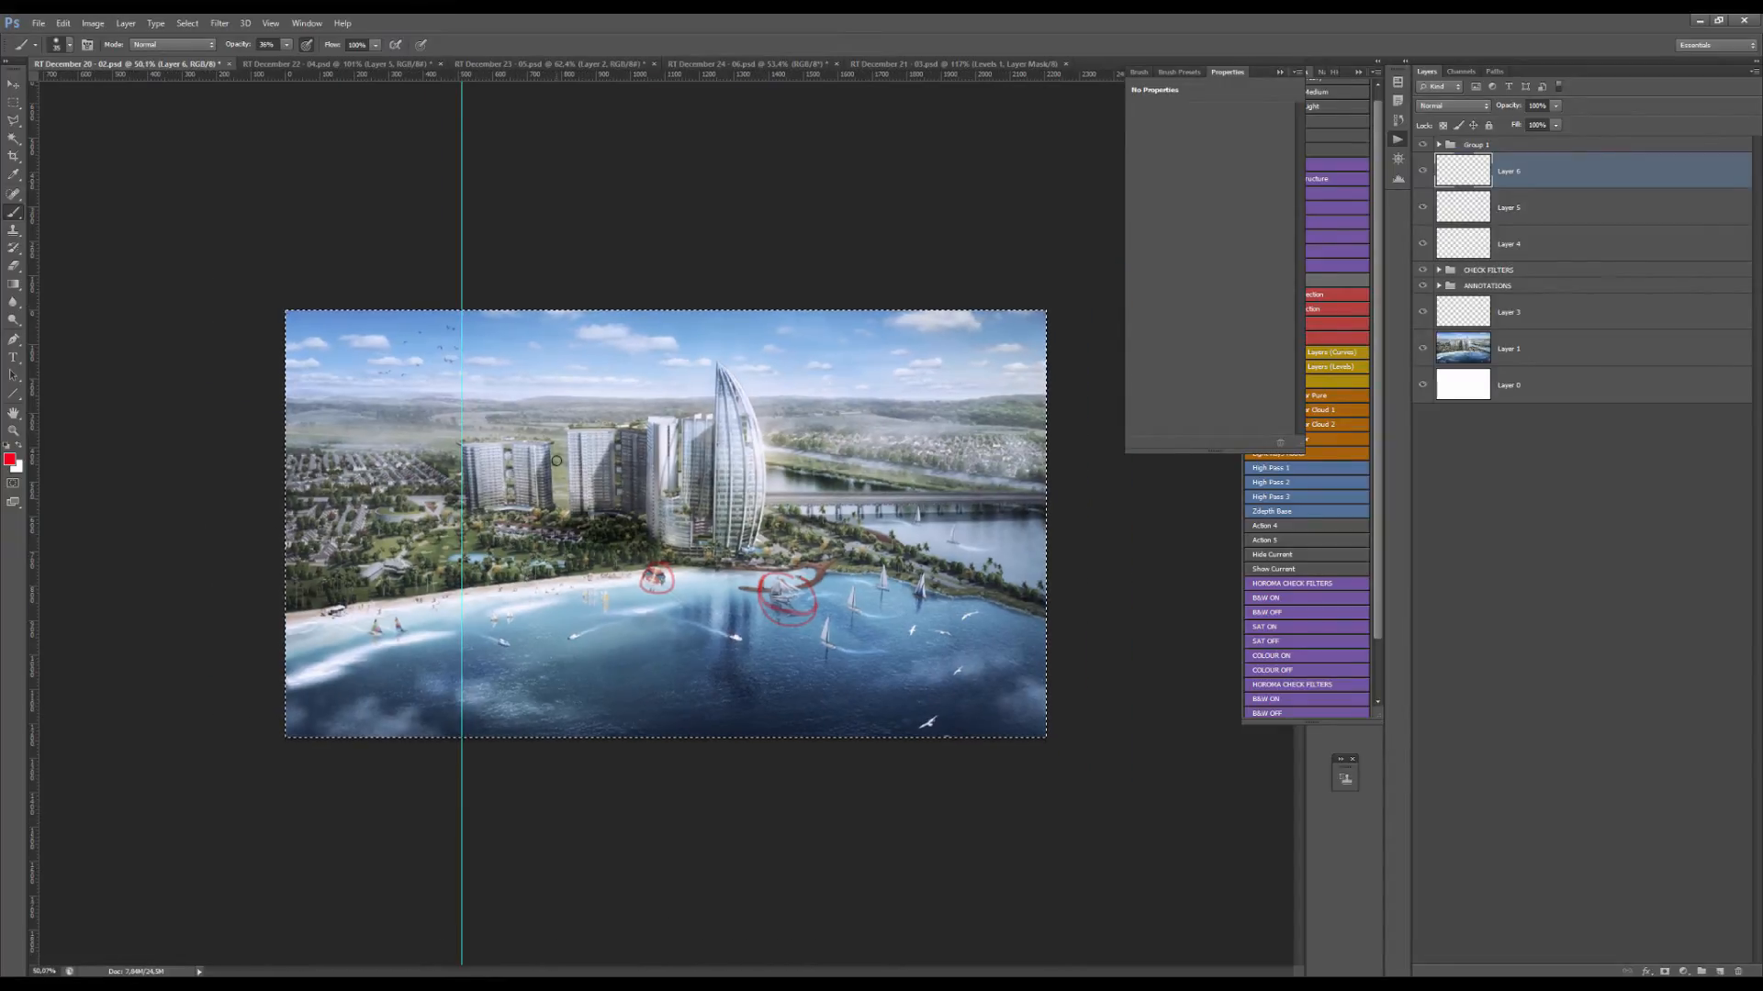
key("ctrl+d")
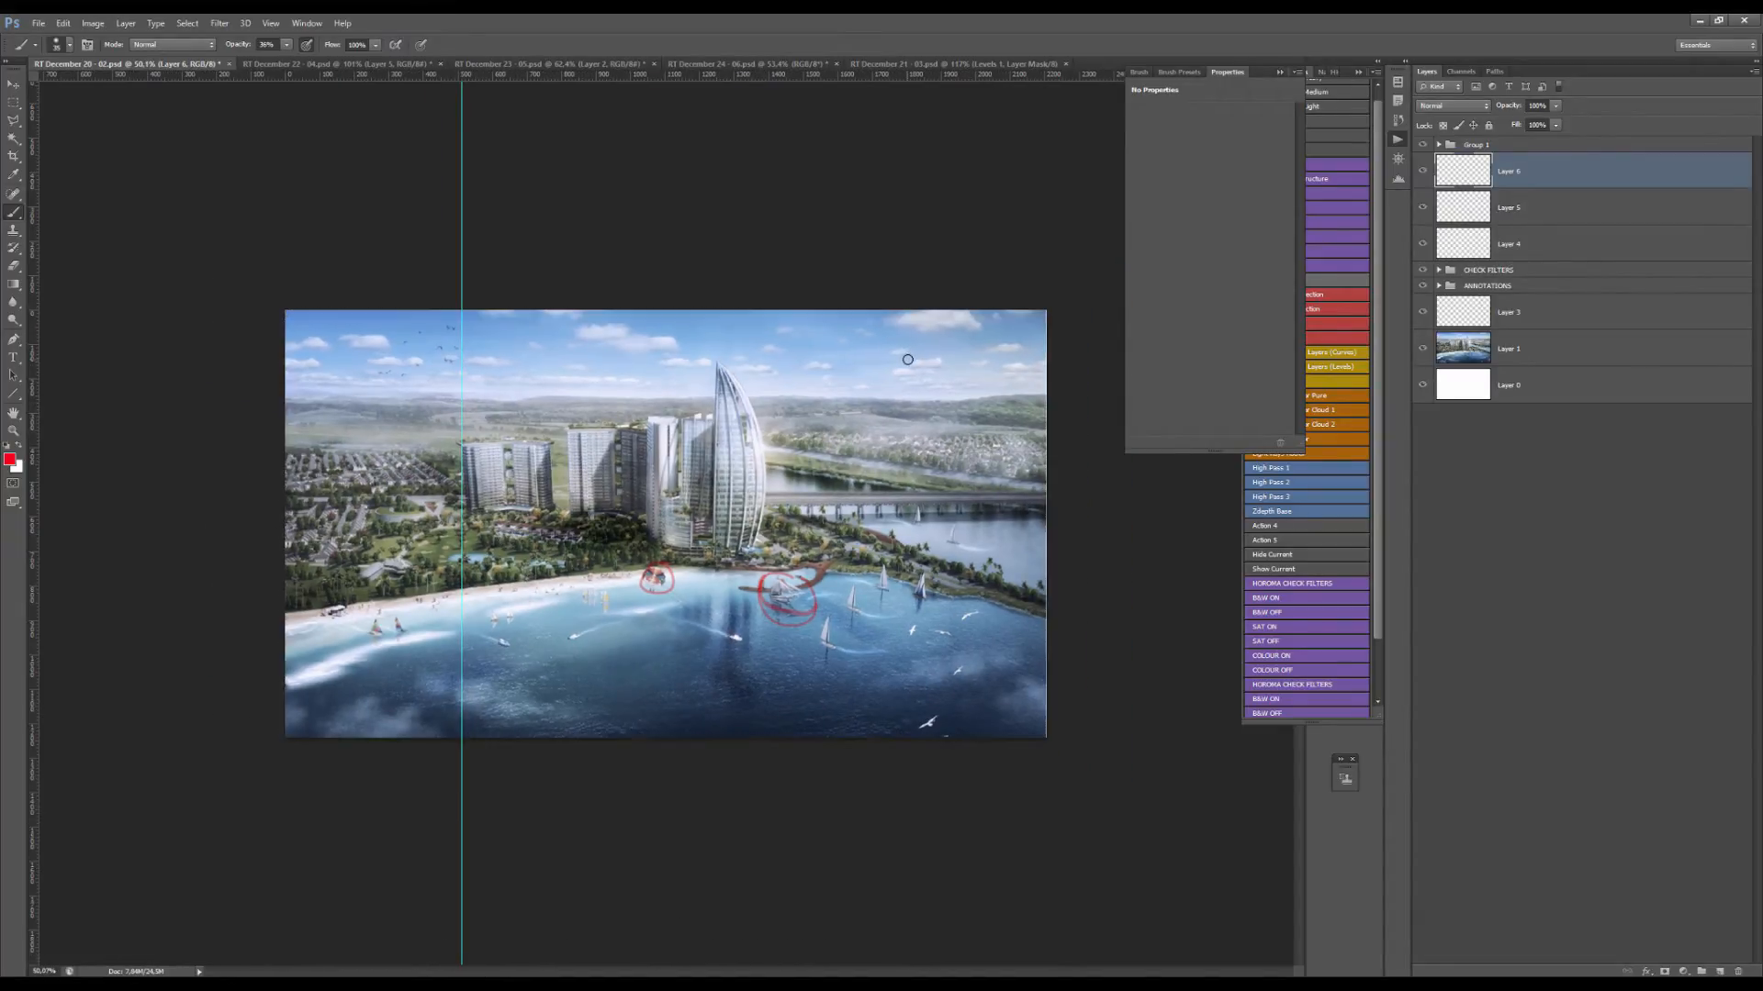
scroll(909, 359, "up", 3)
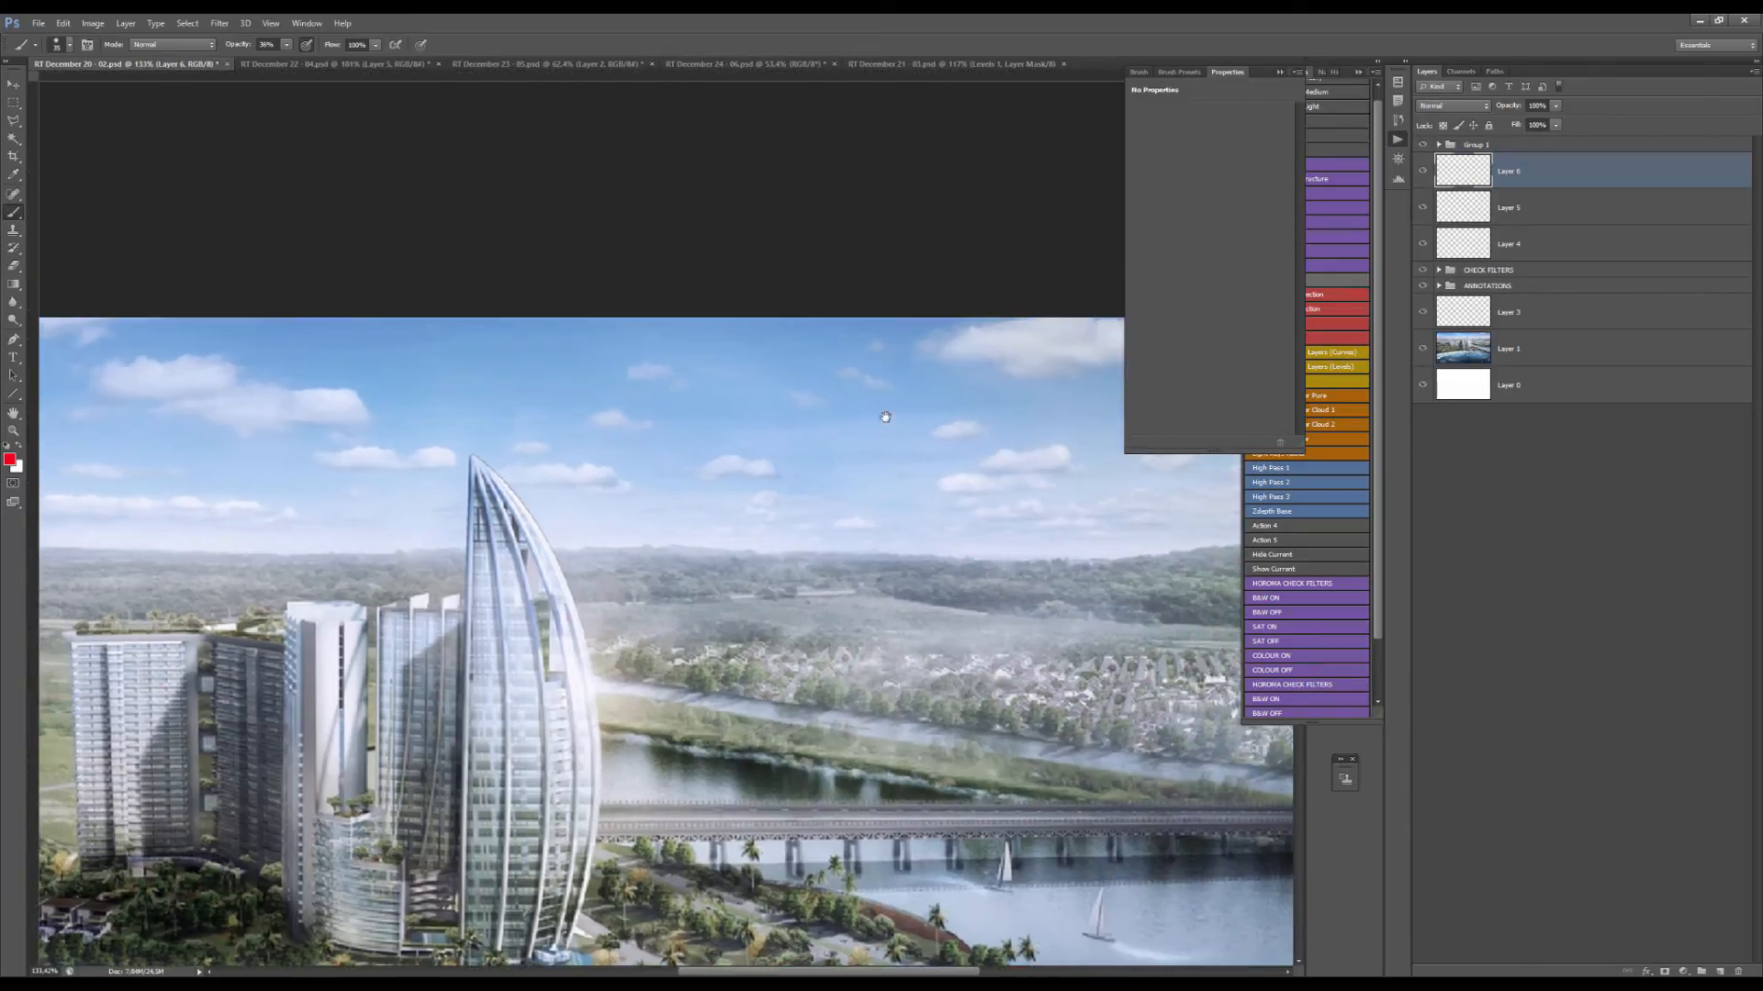
left_click_drag(895, 424, 768, 432)
left_click_drag(909, 480, 863, 482)
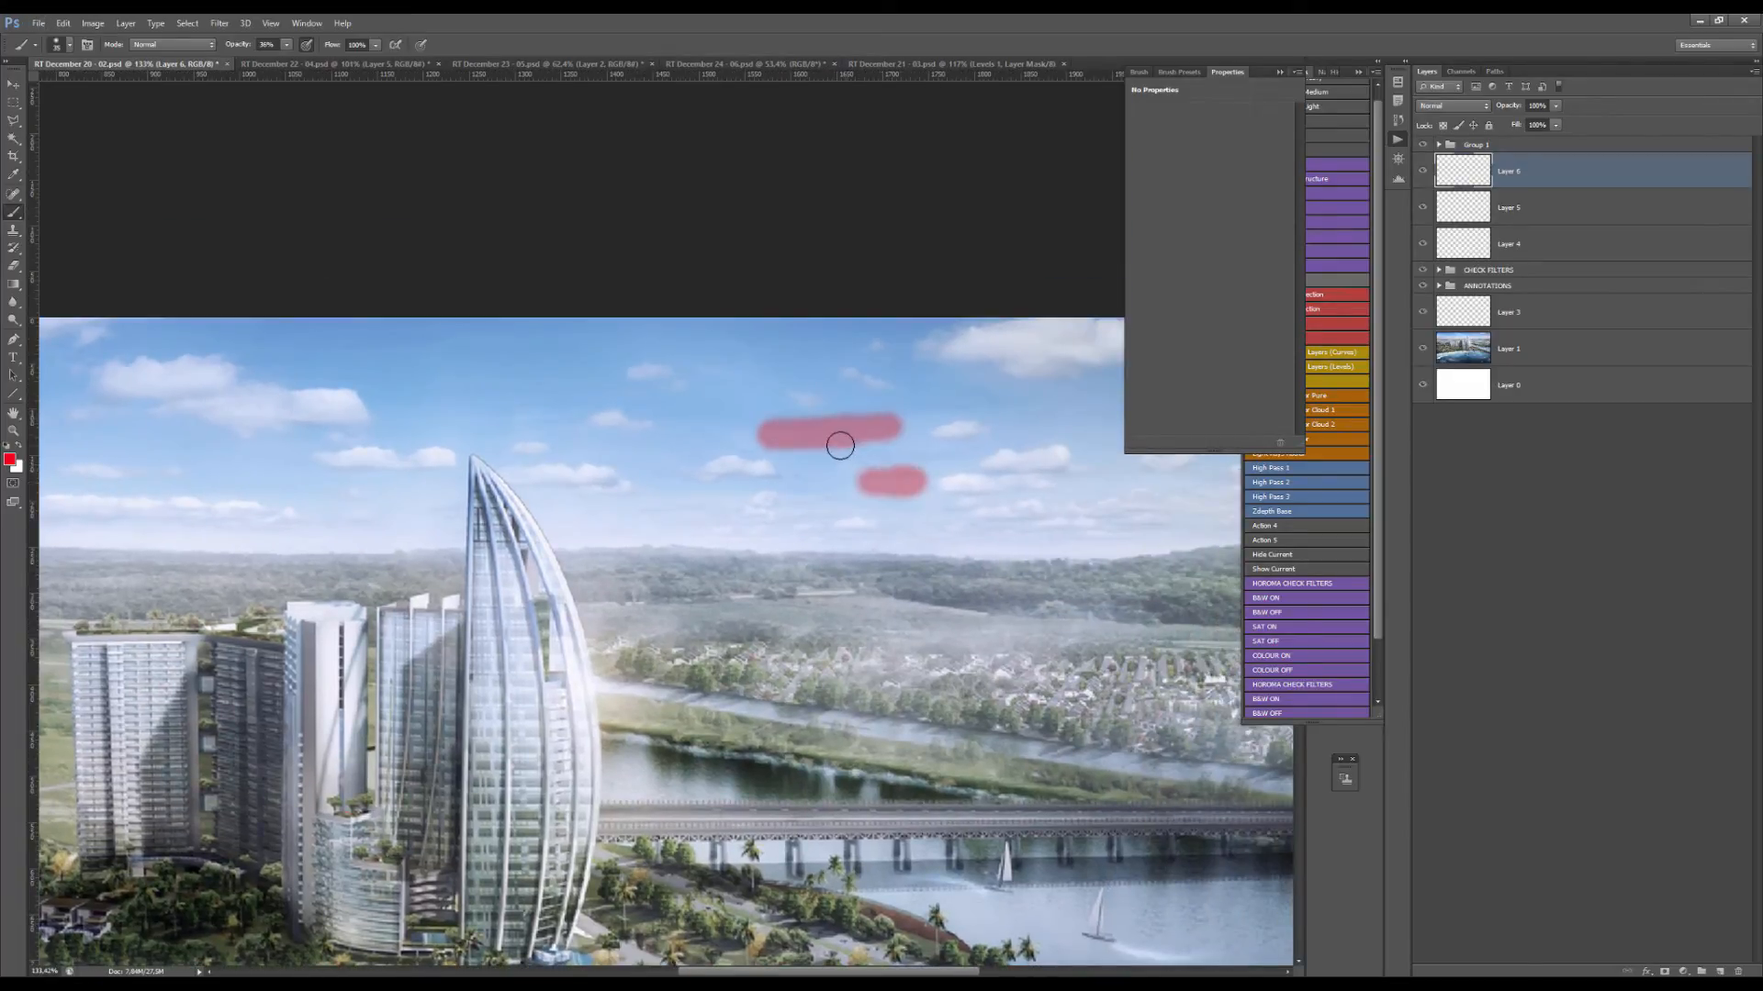
right_click(776, 473, "alt")
left_click_drag(719, 460, 768, 473)
scroll(674, 417, "down", 3)
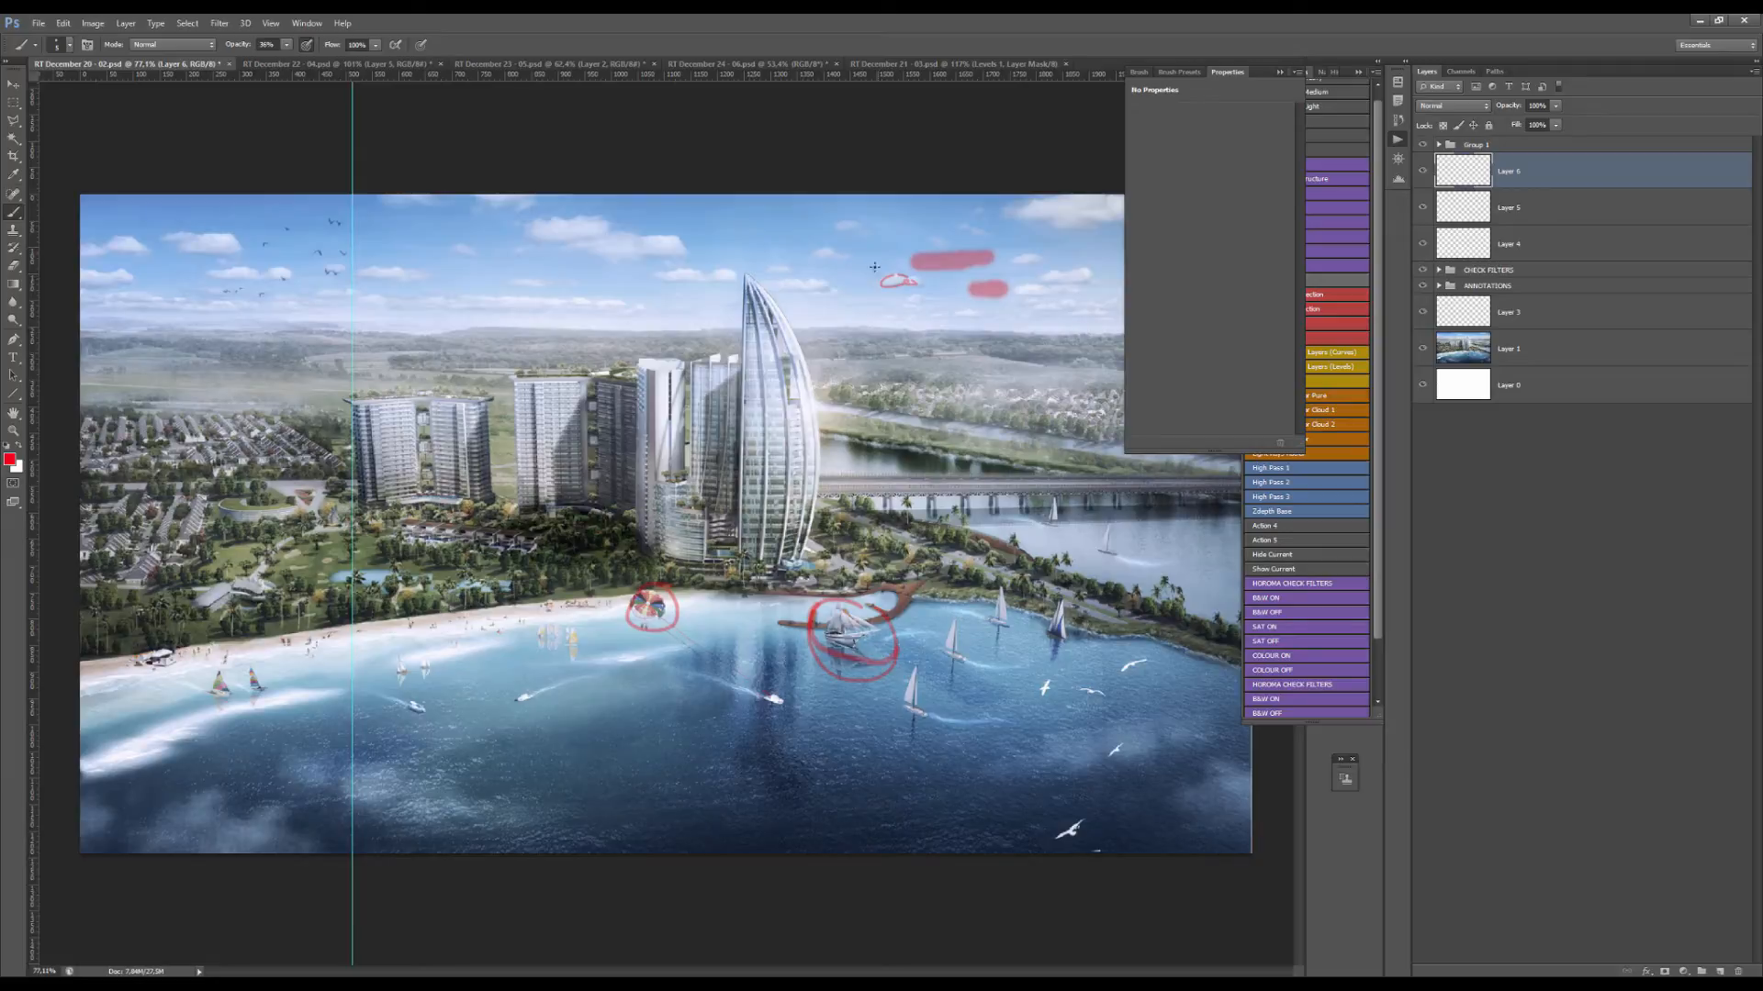
Circle the misty patch in the foreground water with a thick red ring, and clear all red markings from Layer 6.
mouse_move(417, 779)
left_mouse_down()
mouse_move(224, 801)
mouse_move(404, 791)
mouse_move(404, 762)
mouse_move(275, 751)
mouse_move(414, 831)
left_mouse_up()
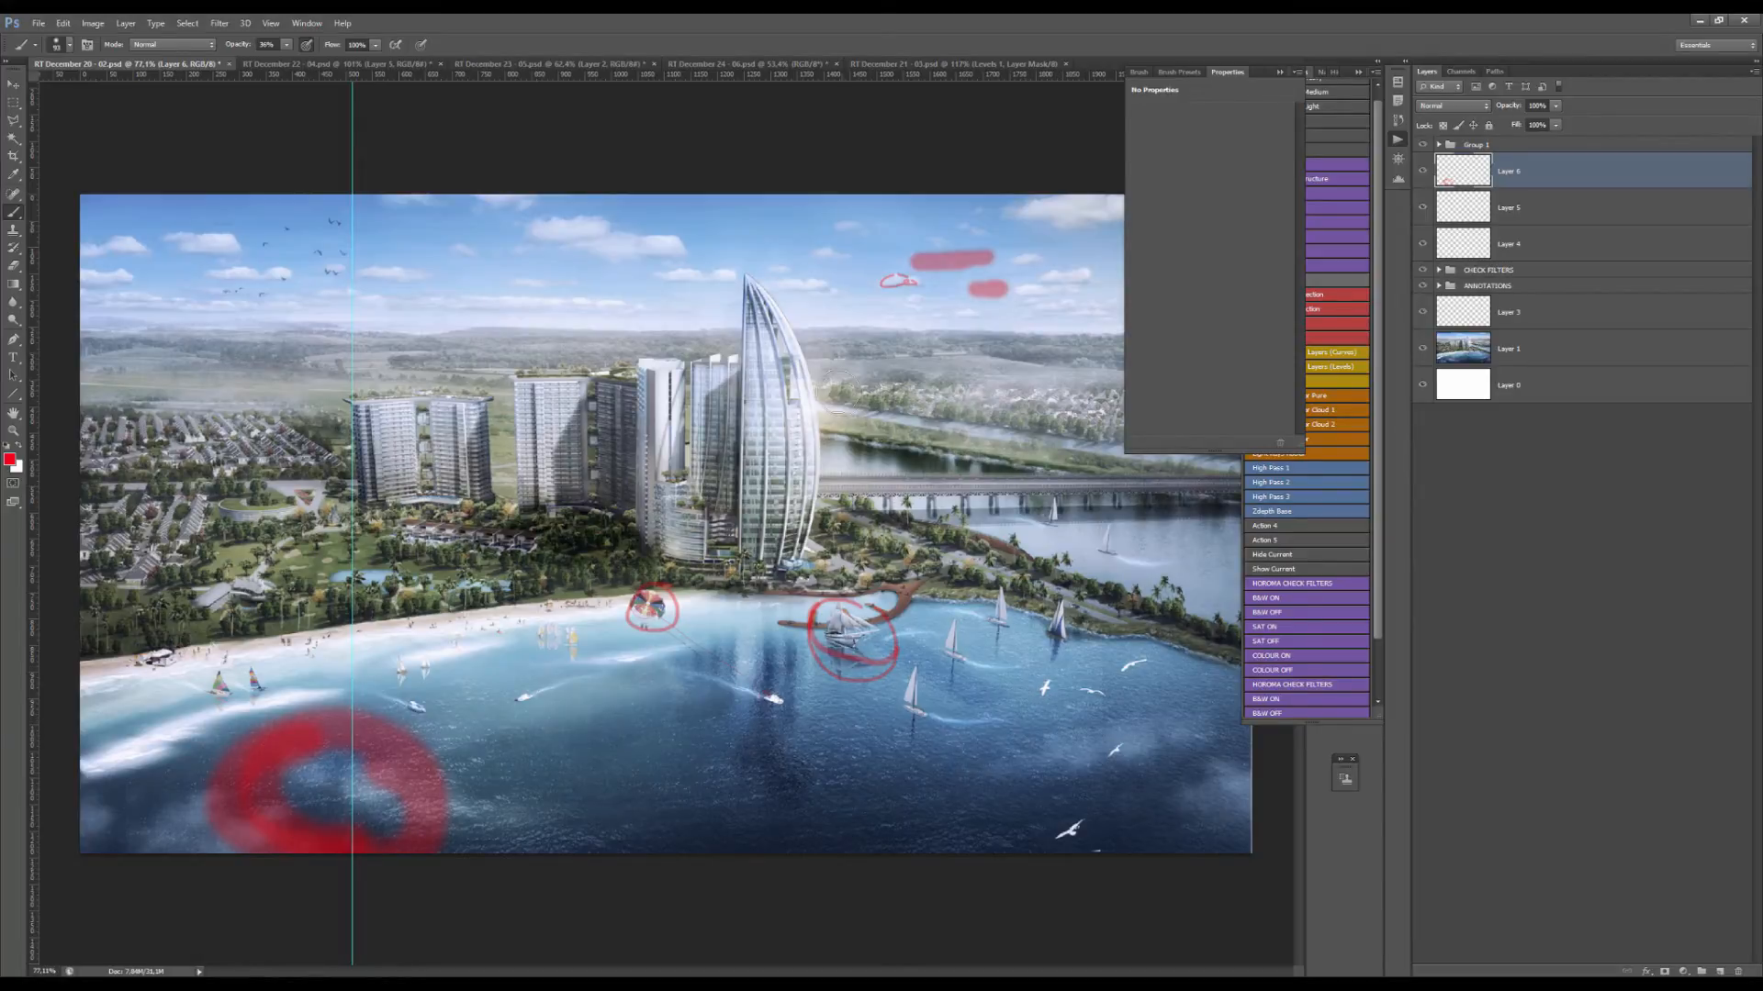
key("ctrl+a")
key("Delete")
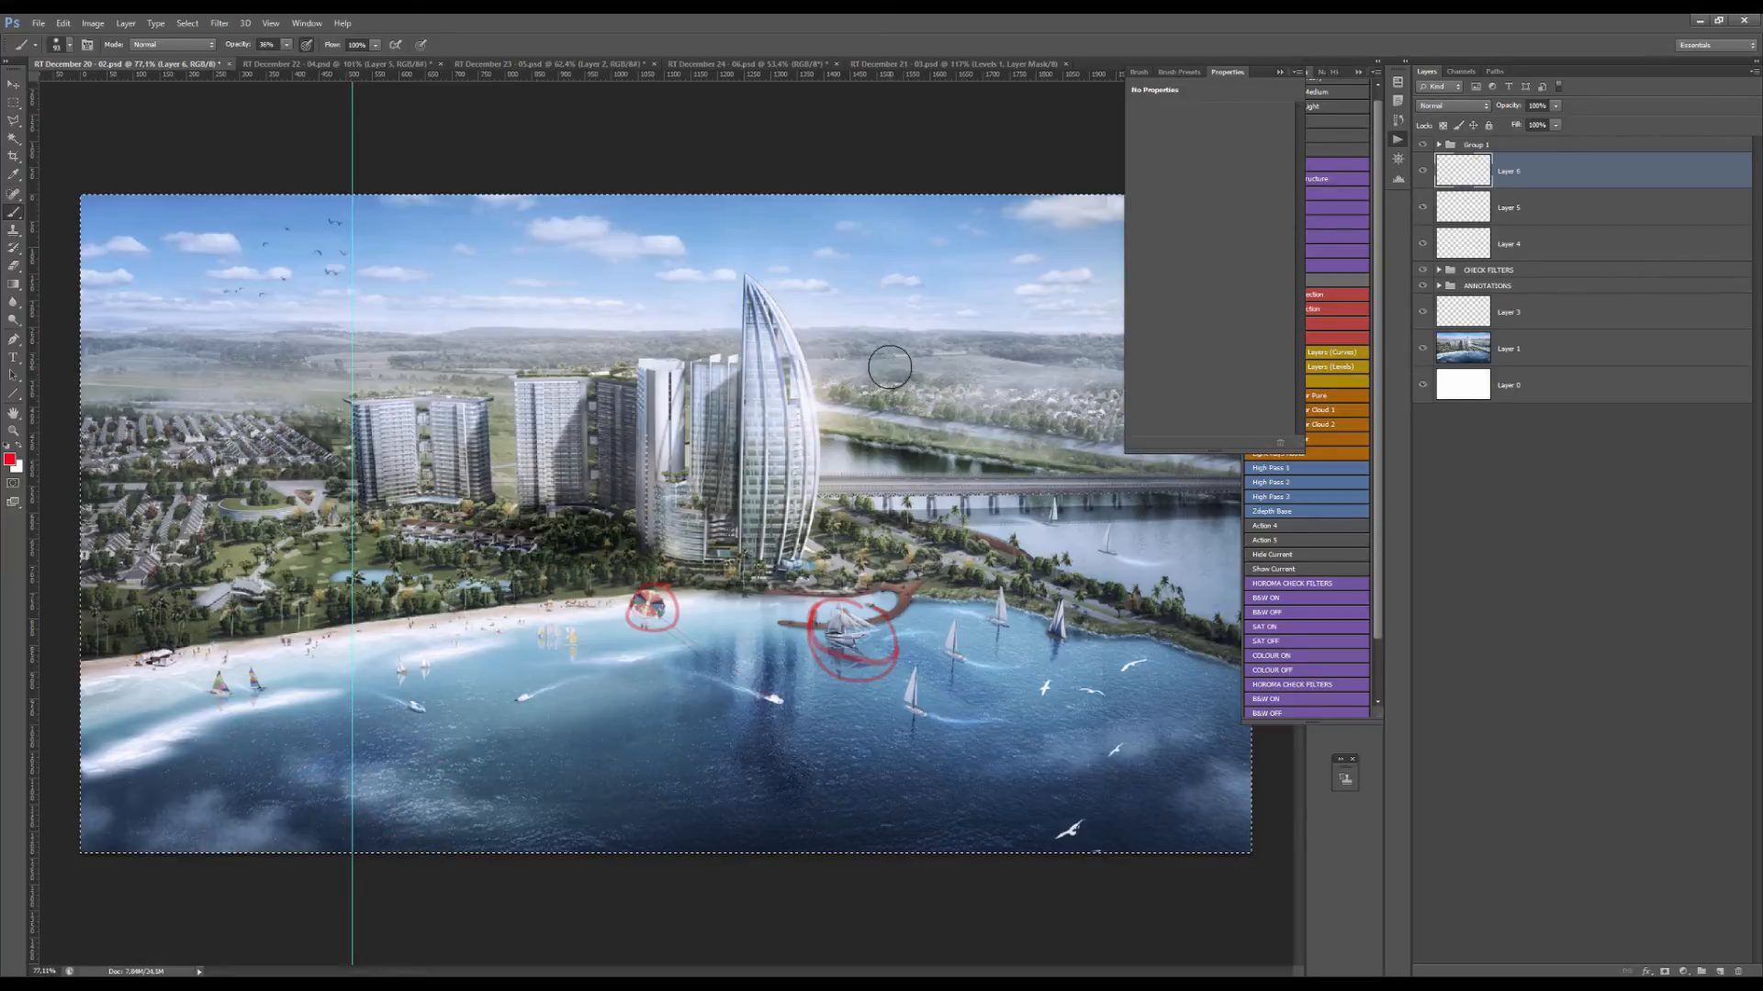
Mark the misty horizon with a broad red band across the rendering, undo the stroke, and remove the selection.
left_click_drag(142, 358, 1124, 358)
right_click(844, 310, "alt")
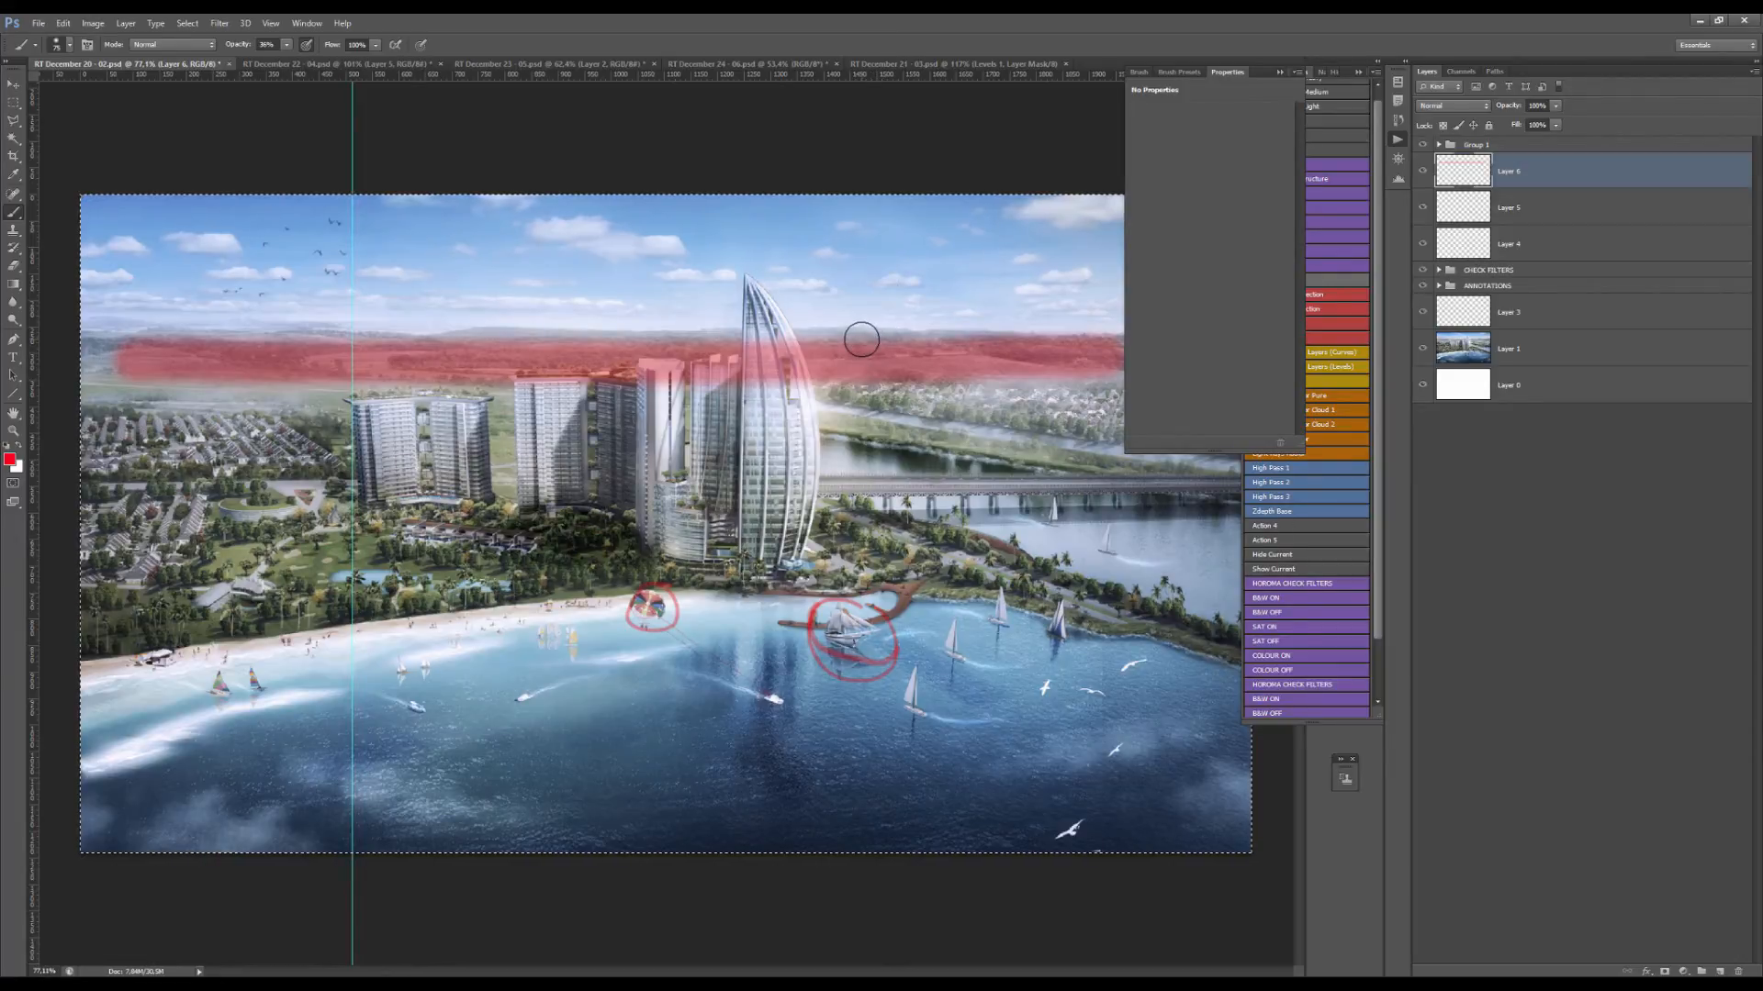
key("ctrl+z")
left_click_drag(813, 367, 676, 441)
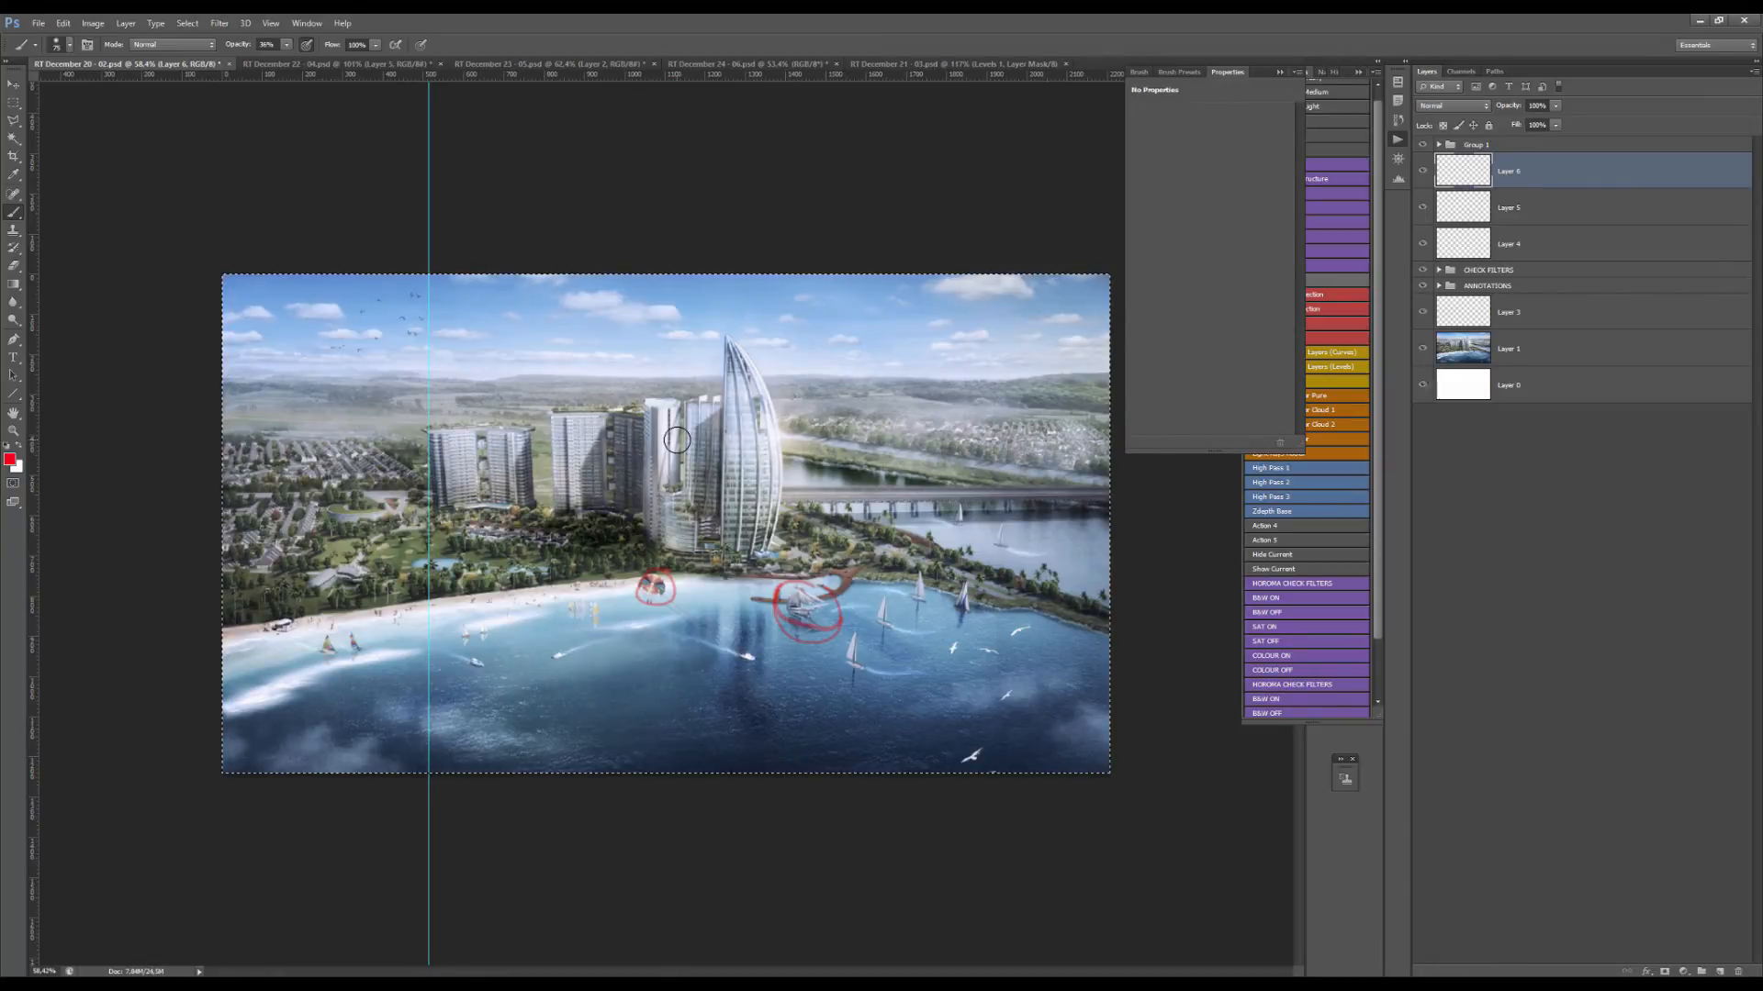
key("ctrl+d")
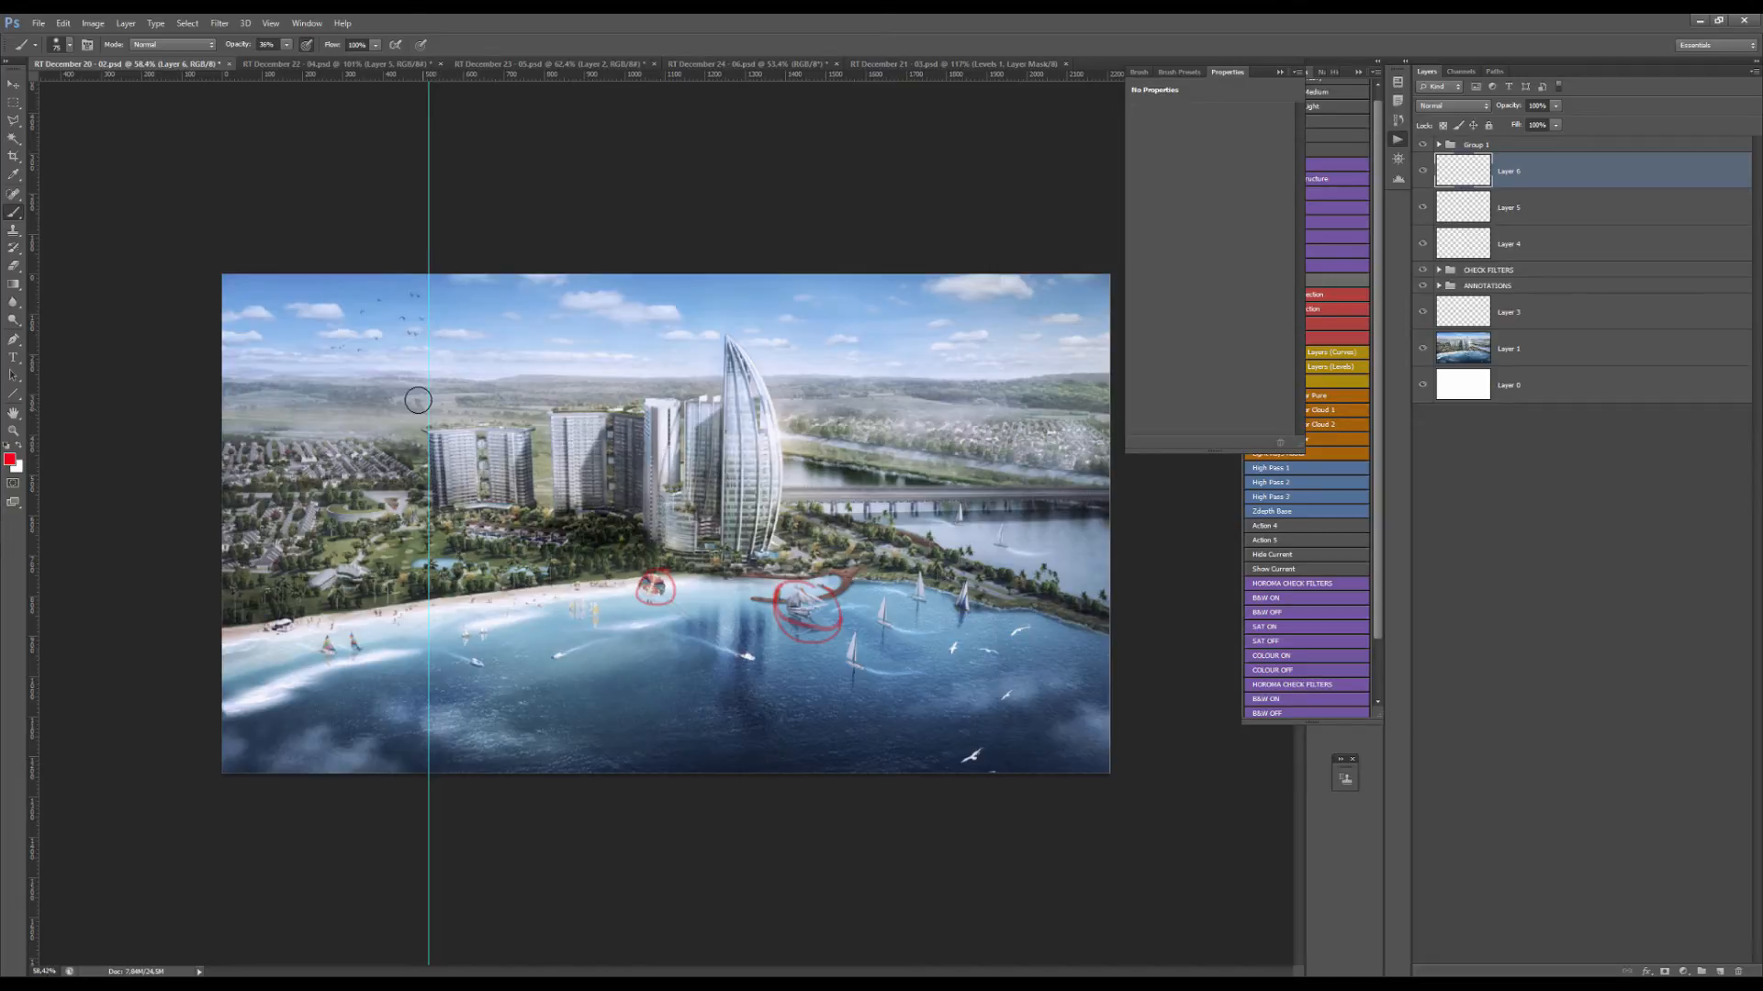
Show the B&W check filter and examine the tonal contrast between the background, towers and water.
scroll(314, 428, "up", 5)
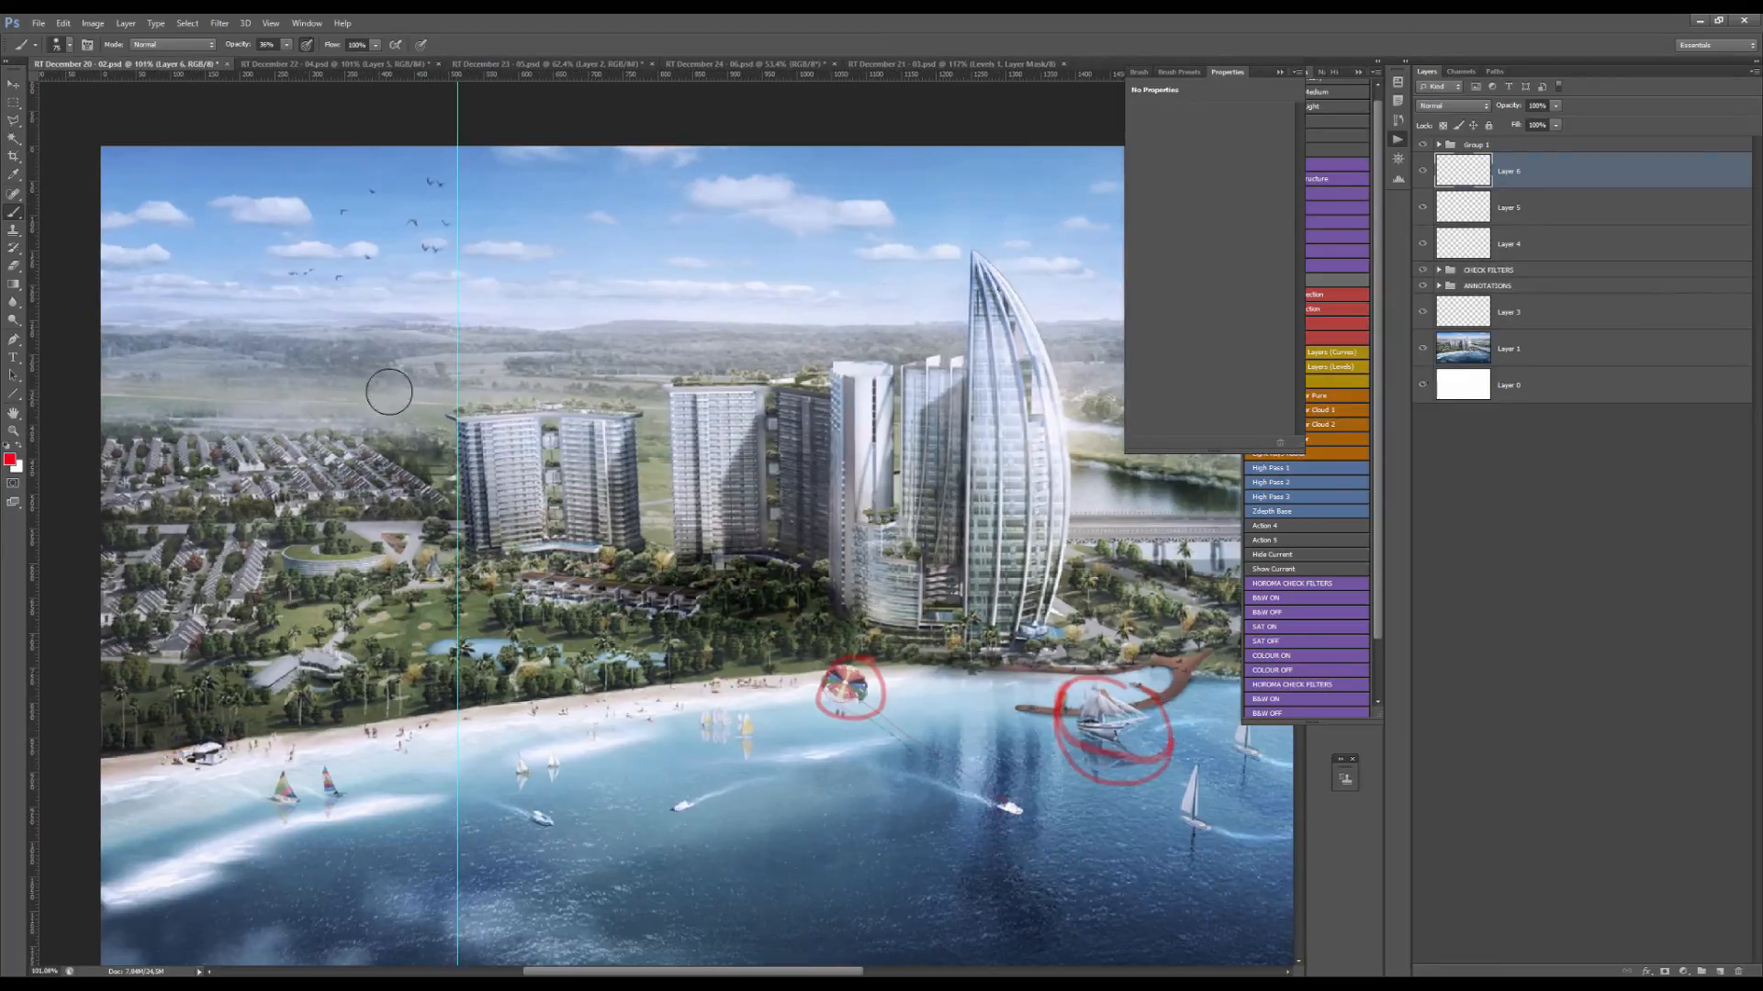
scroll(389, 392, "down", 3)
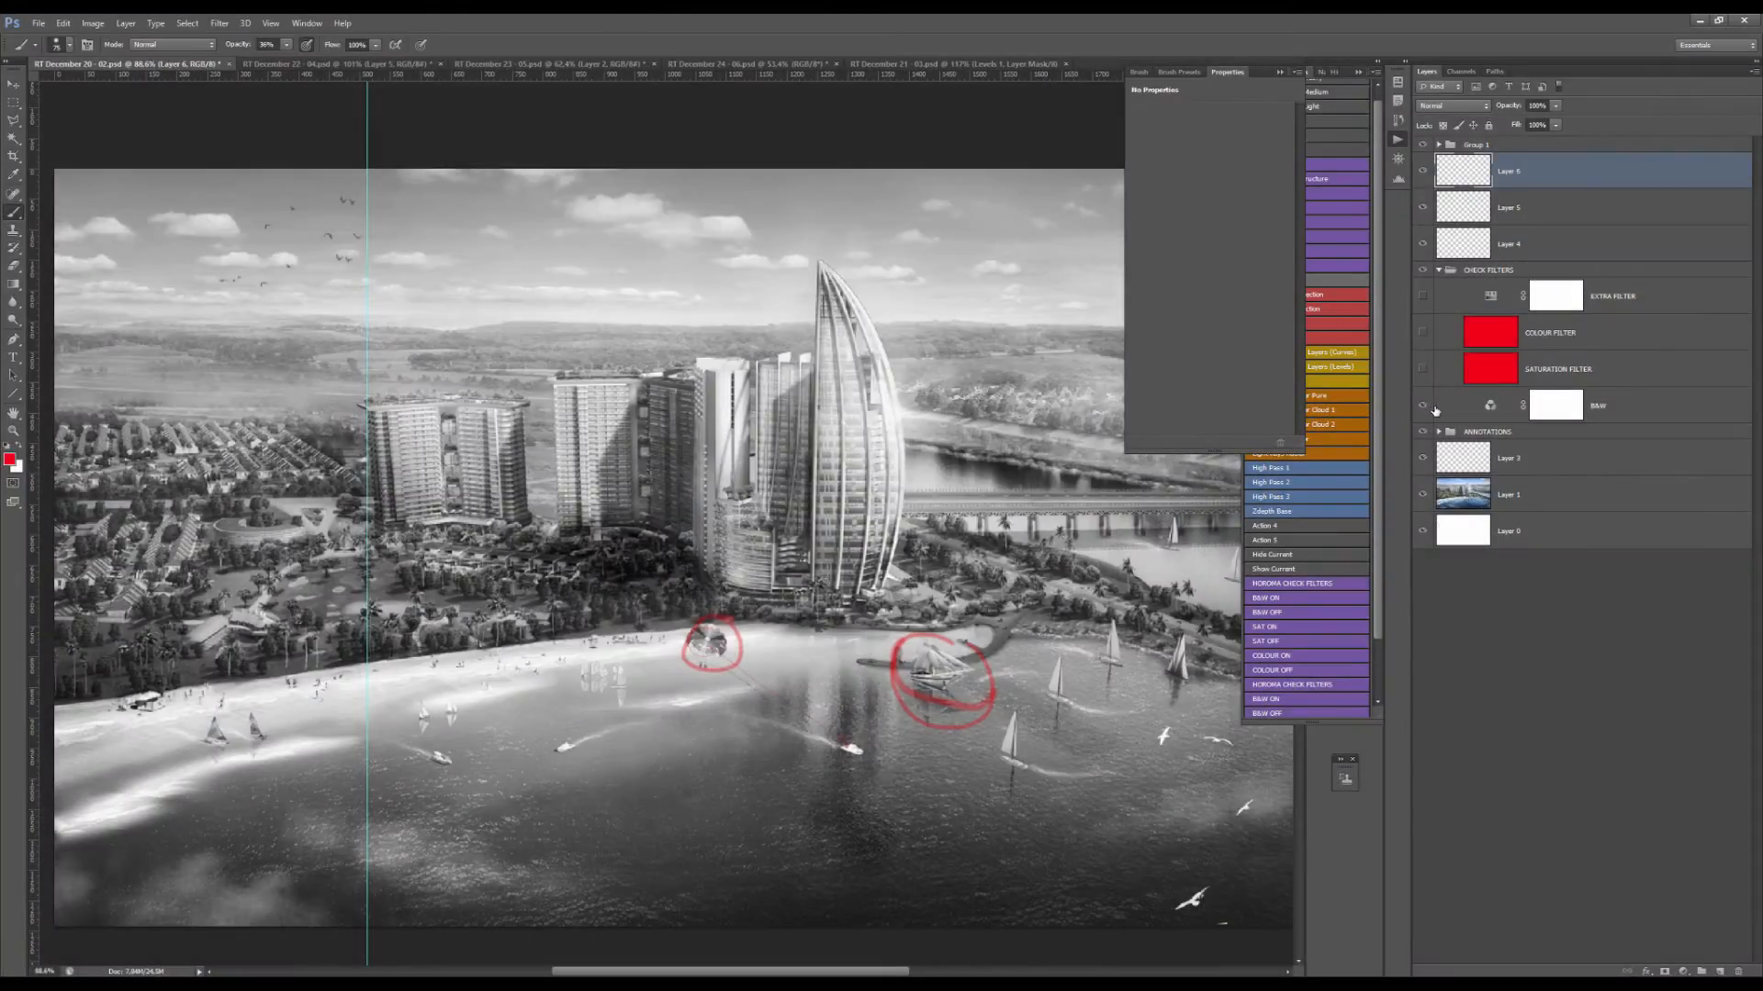
scroll(537, 464, "down", 5)
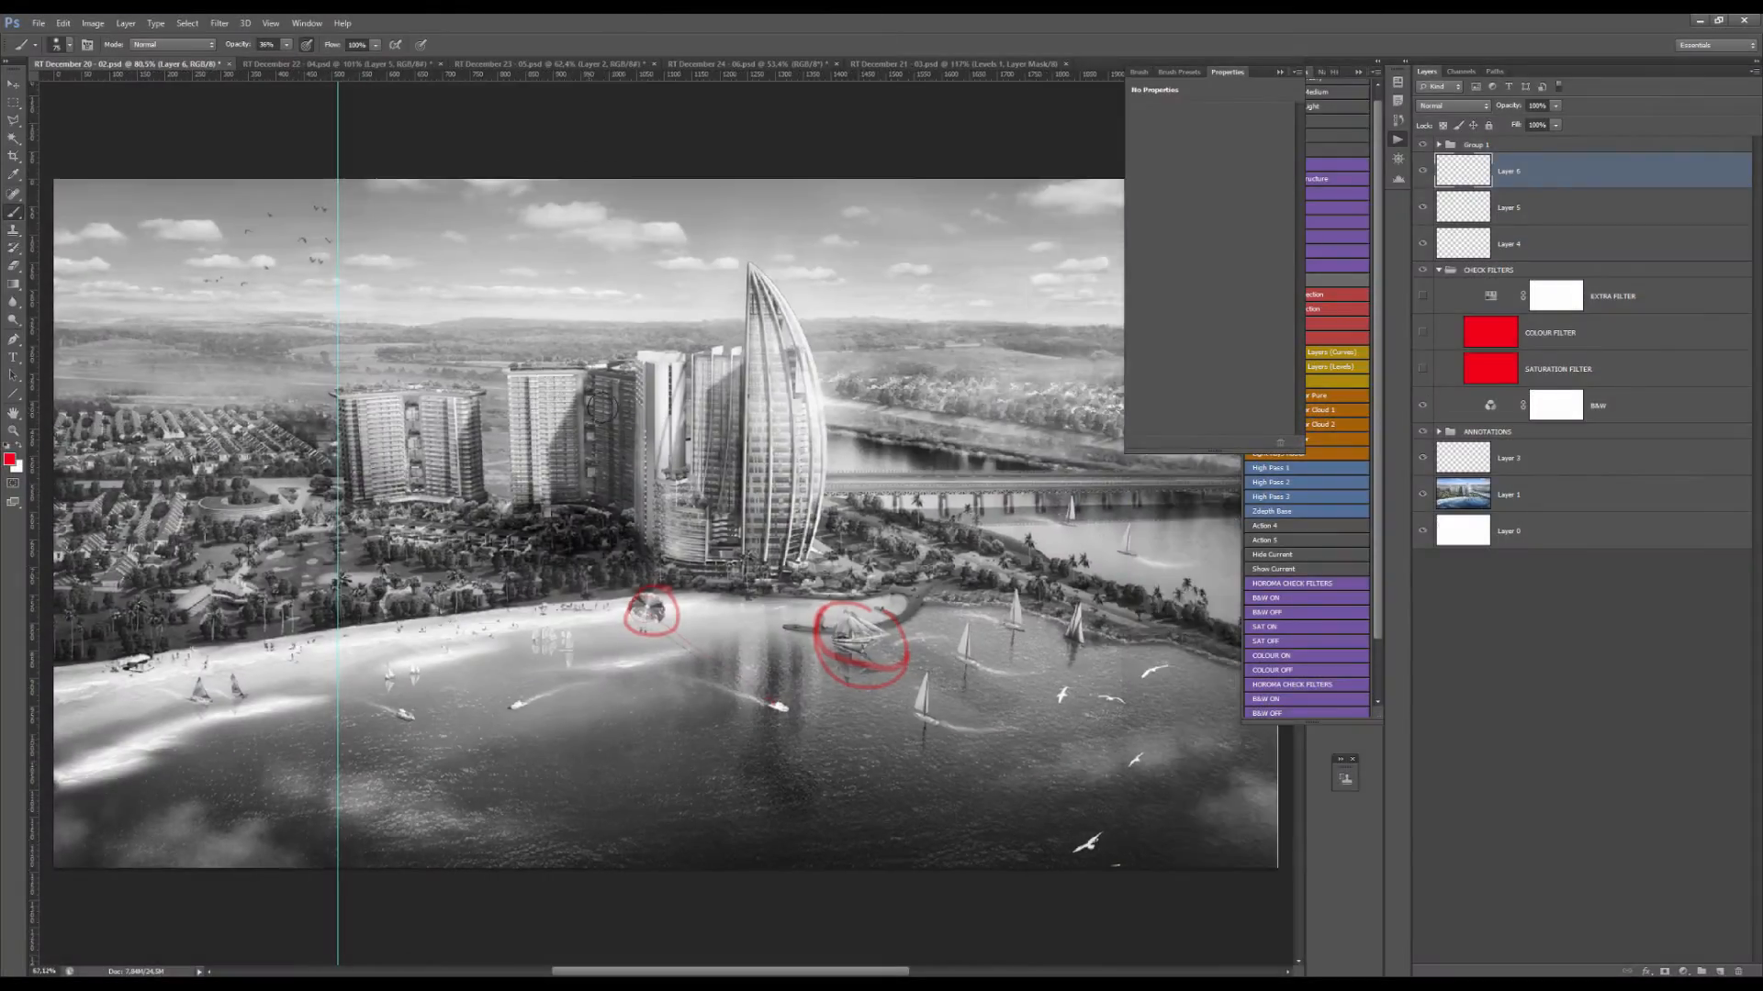
Add a Levels adjustment directly below the ANNOTATIONS group and darken its midtones to 0.79.
key("v")
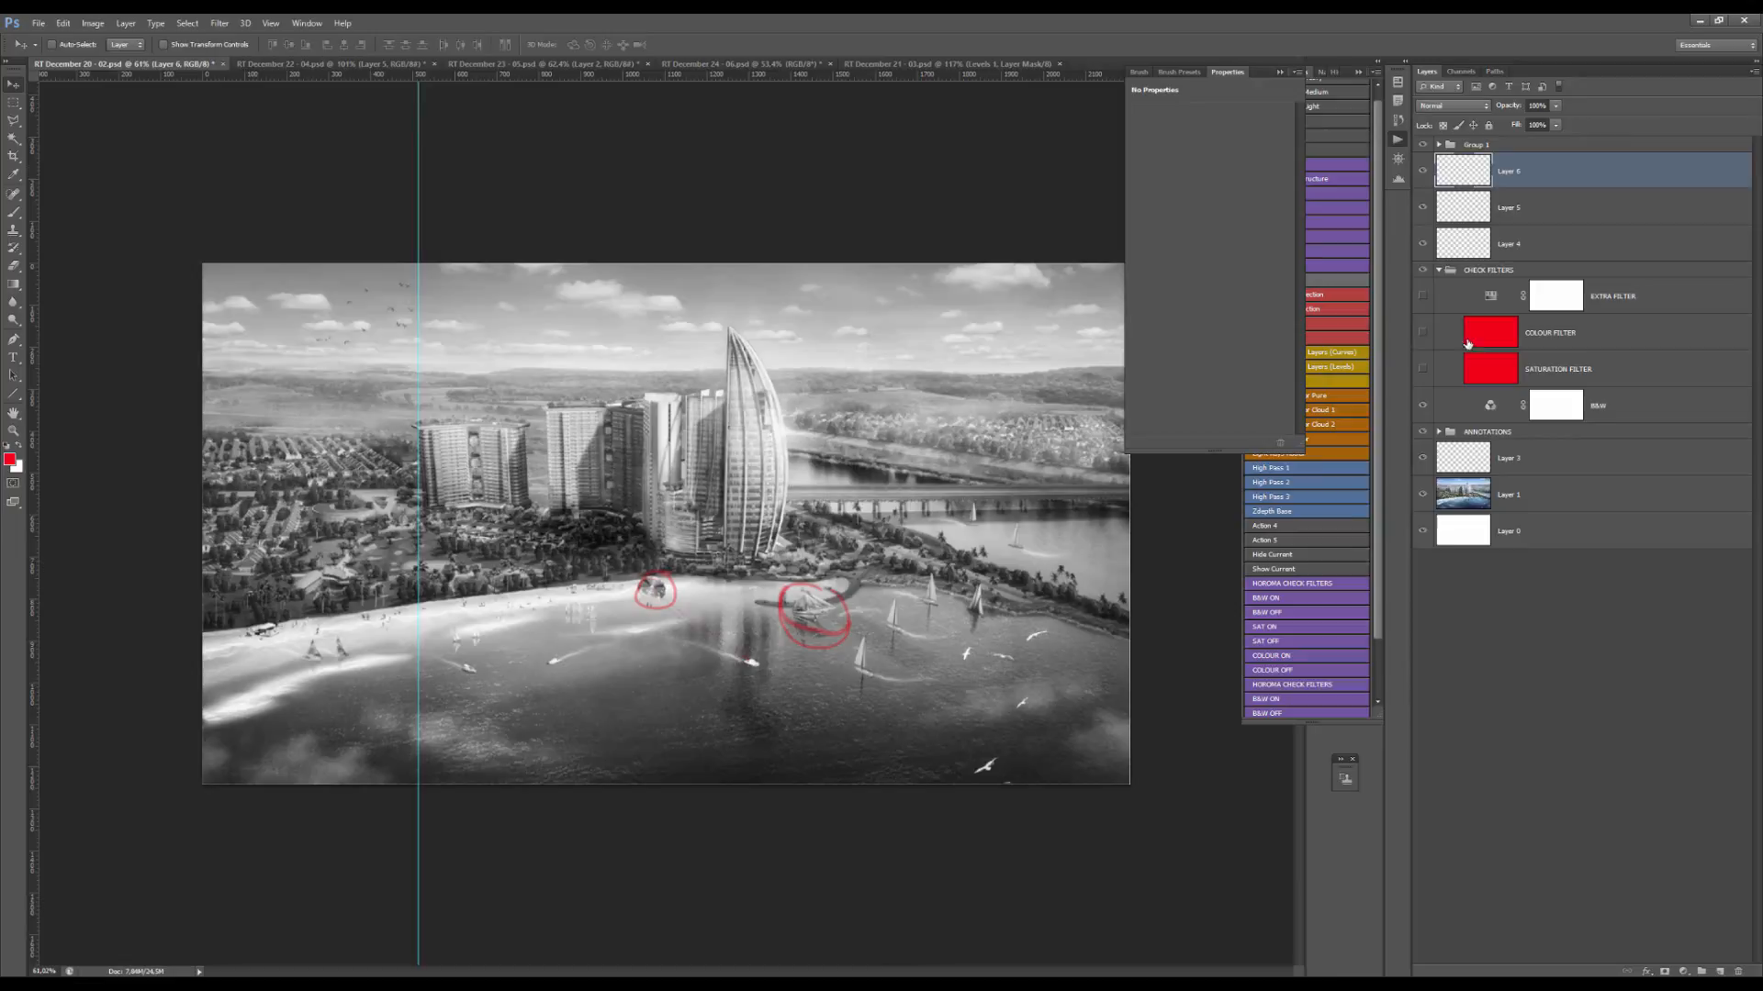
left_click(1487, 408)
left_click(1510, 458)
left_click(1683, 971)
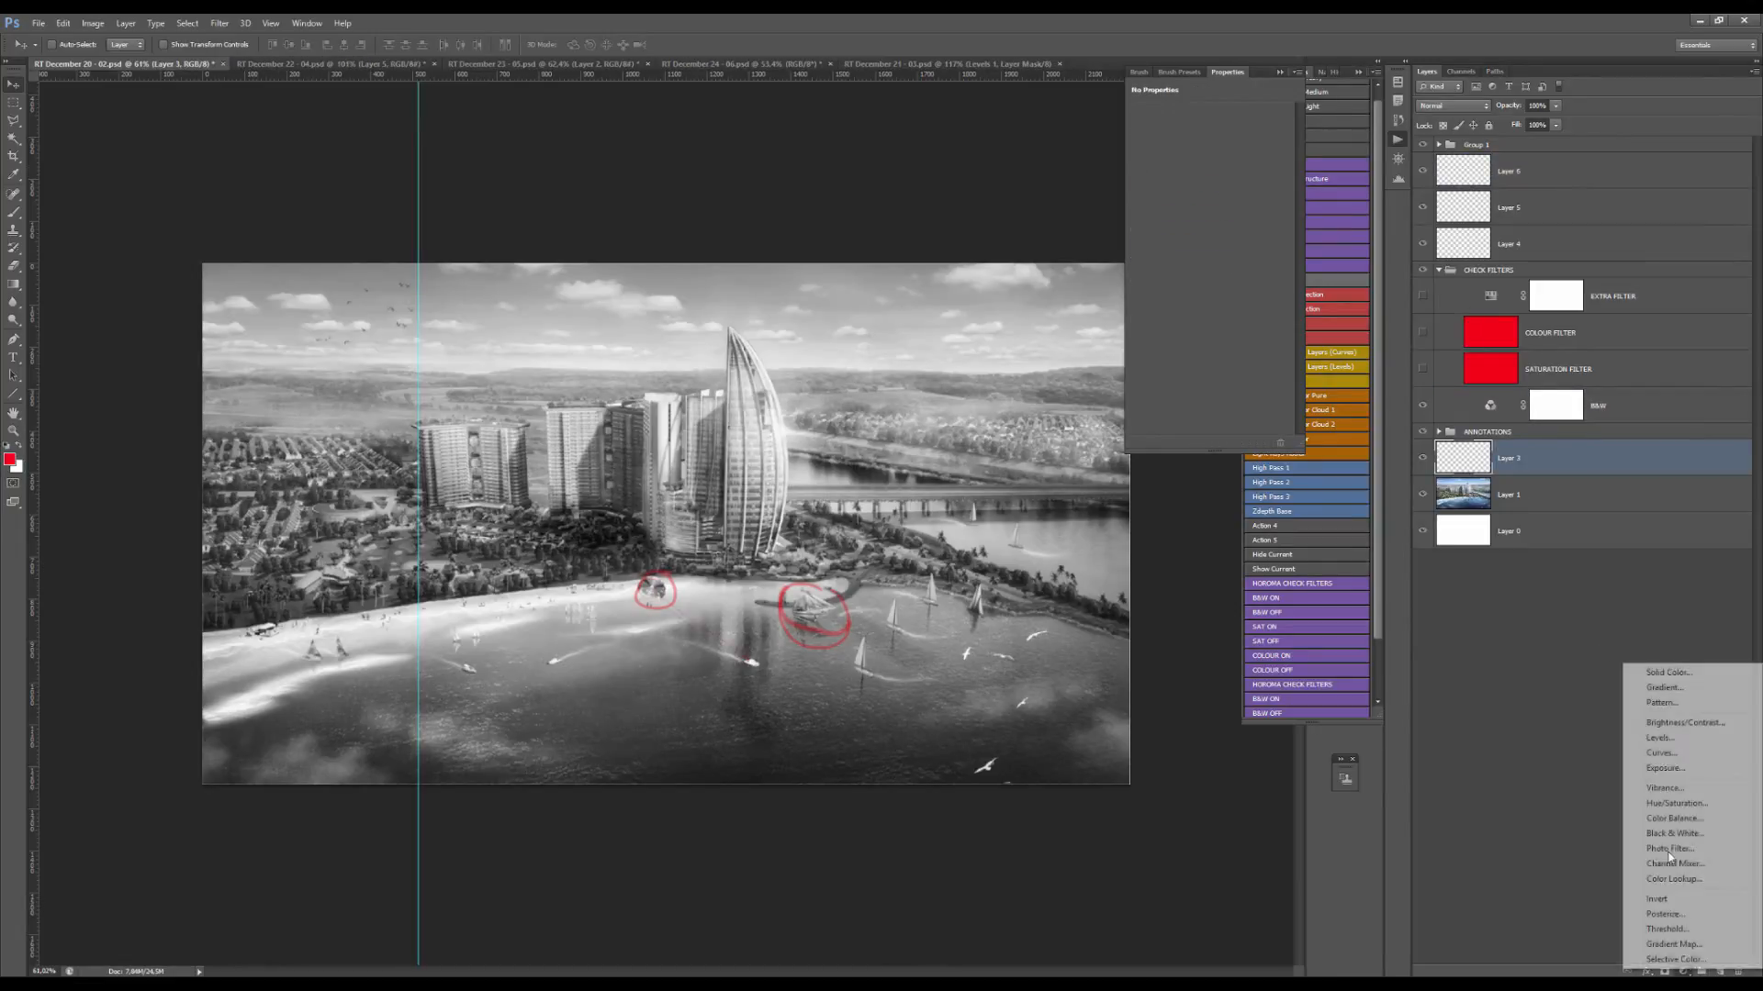
left_click(1658, 738)
left_click_drag(1221, 218, 1229, 219)
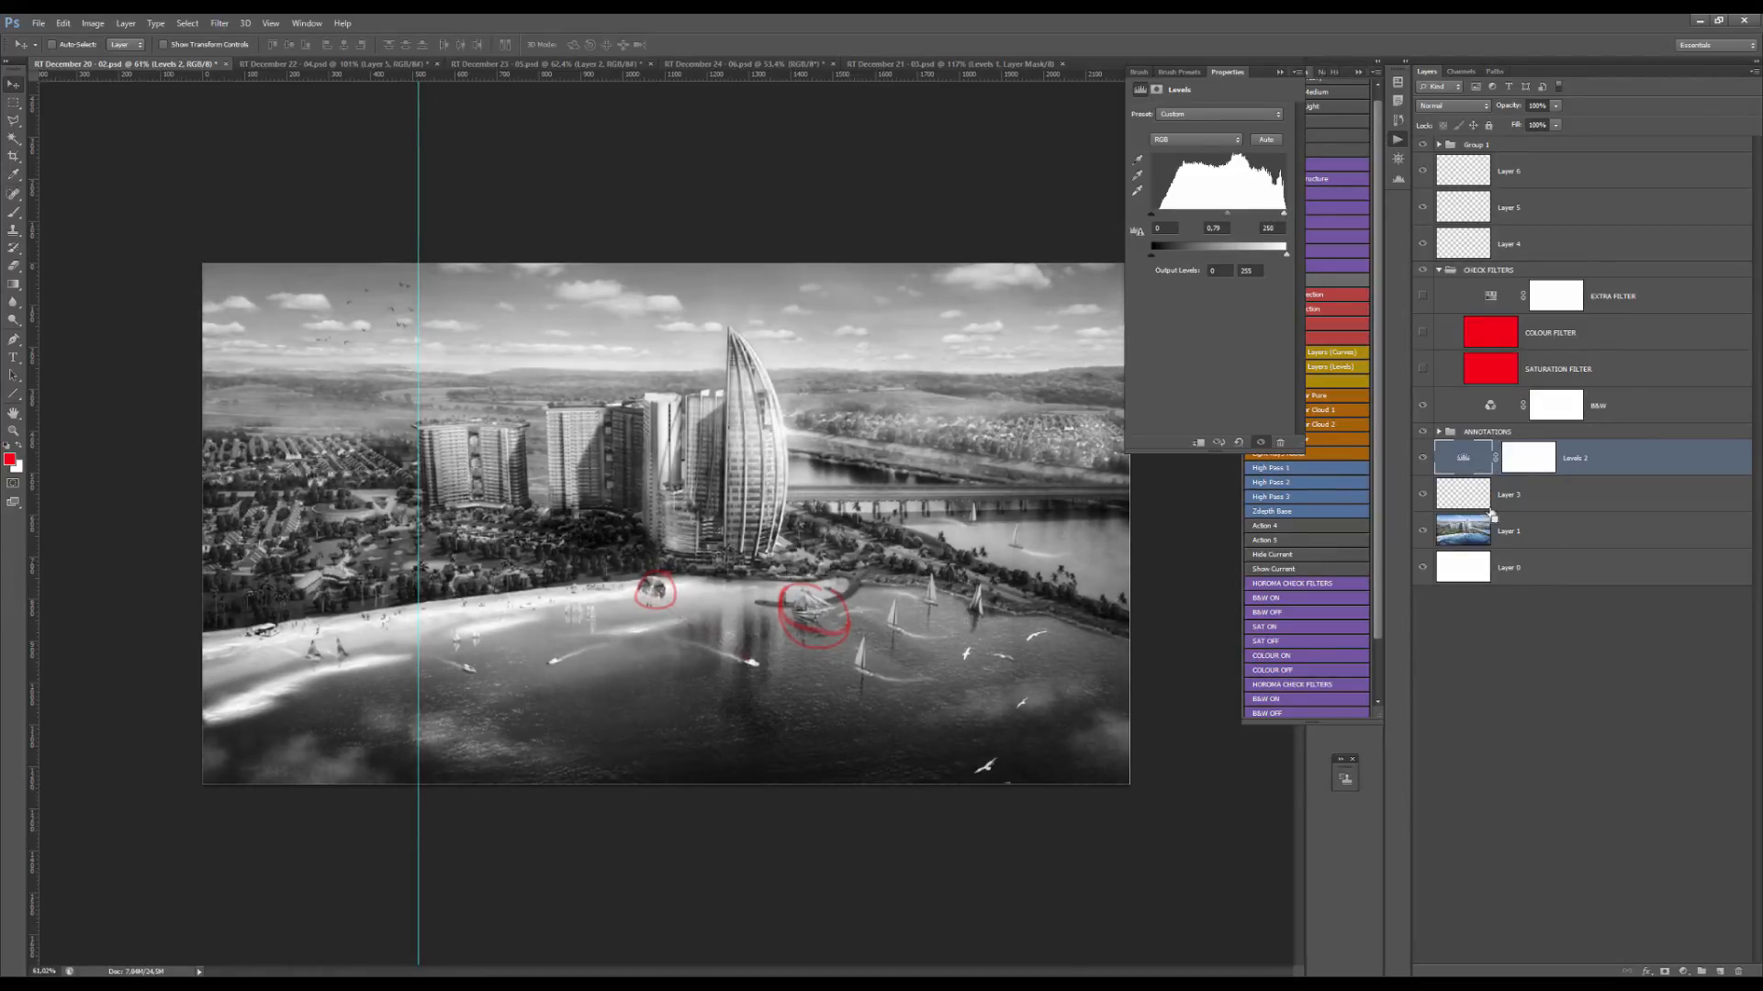
Duplicate the Levels adjustment, brighten the copy's midtones and set its white input level to 236, with its mask inverted to black.
key("ctrl+j")
left_click_drag(1229, 218, 1276, 220)
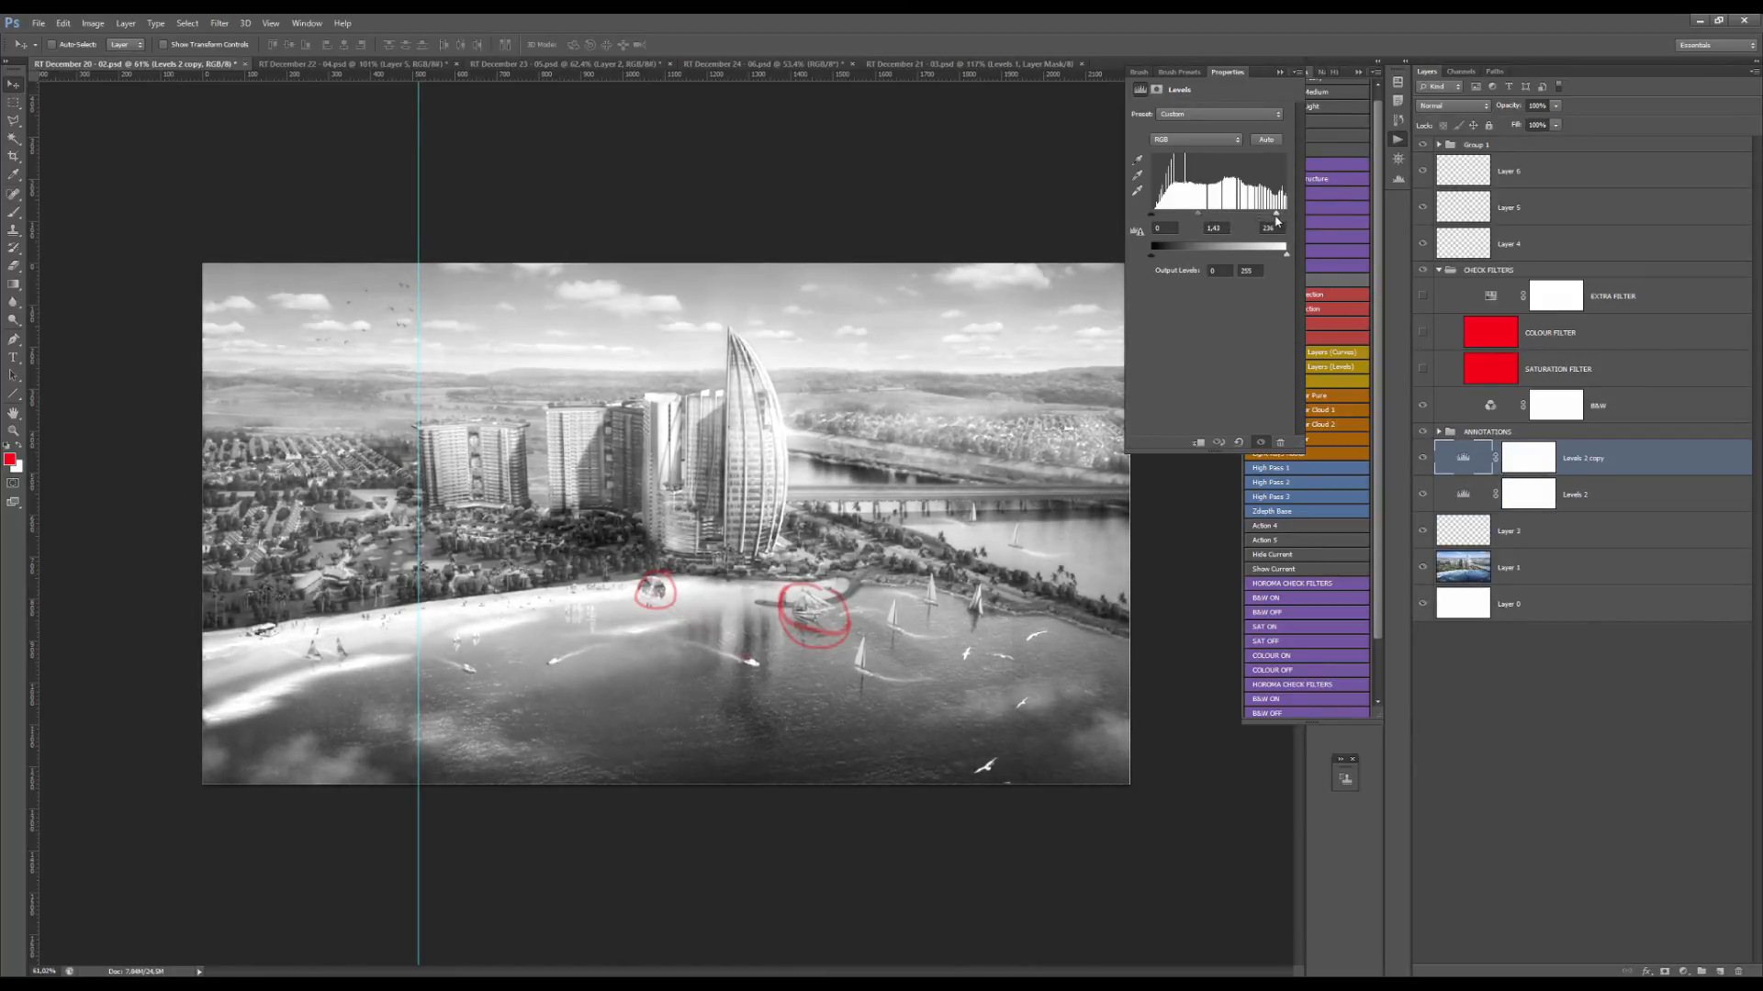
left_click(1528, 459)
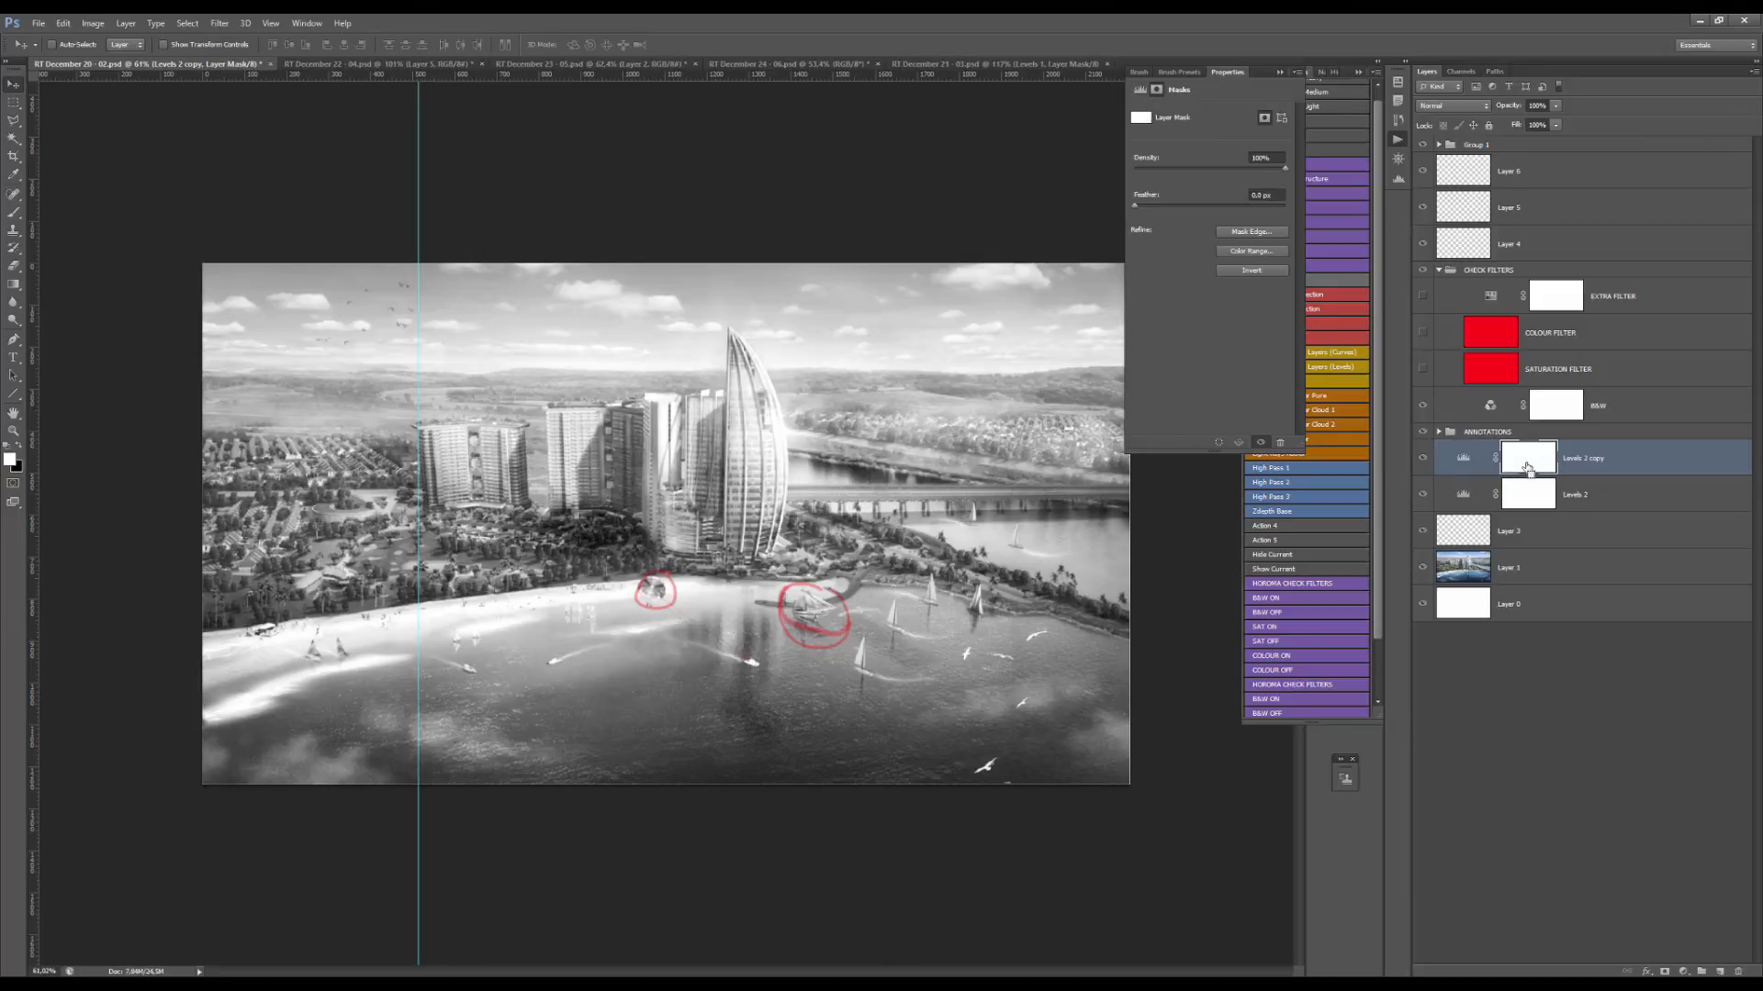
key("ctrl+i")
Paint white with a large soft brush on the Levels copy's mask over the sky and distant hills.
key("b")
key("d")
right_click(535, 392, "alt")
mouse_move(317, 378)
left_mouse_down()
mouse_move(429, 366)
mouse_move(246, 372)
left_mouse_up()
mouse_move(397, 341)
left_mouse_down()
mouse_move(615, 334)
mouse_move(277, 321)
mouse_move(602, 312)
mouse_move(626, 330)
mouse_move(834, 308)
mouse_move(833, 343)
mouse_move(1096, 364)
mouse_move(1089, 319)
mouse_move(854, 299)
left_mouse_up()
left_click(1279, 73)
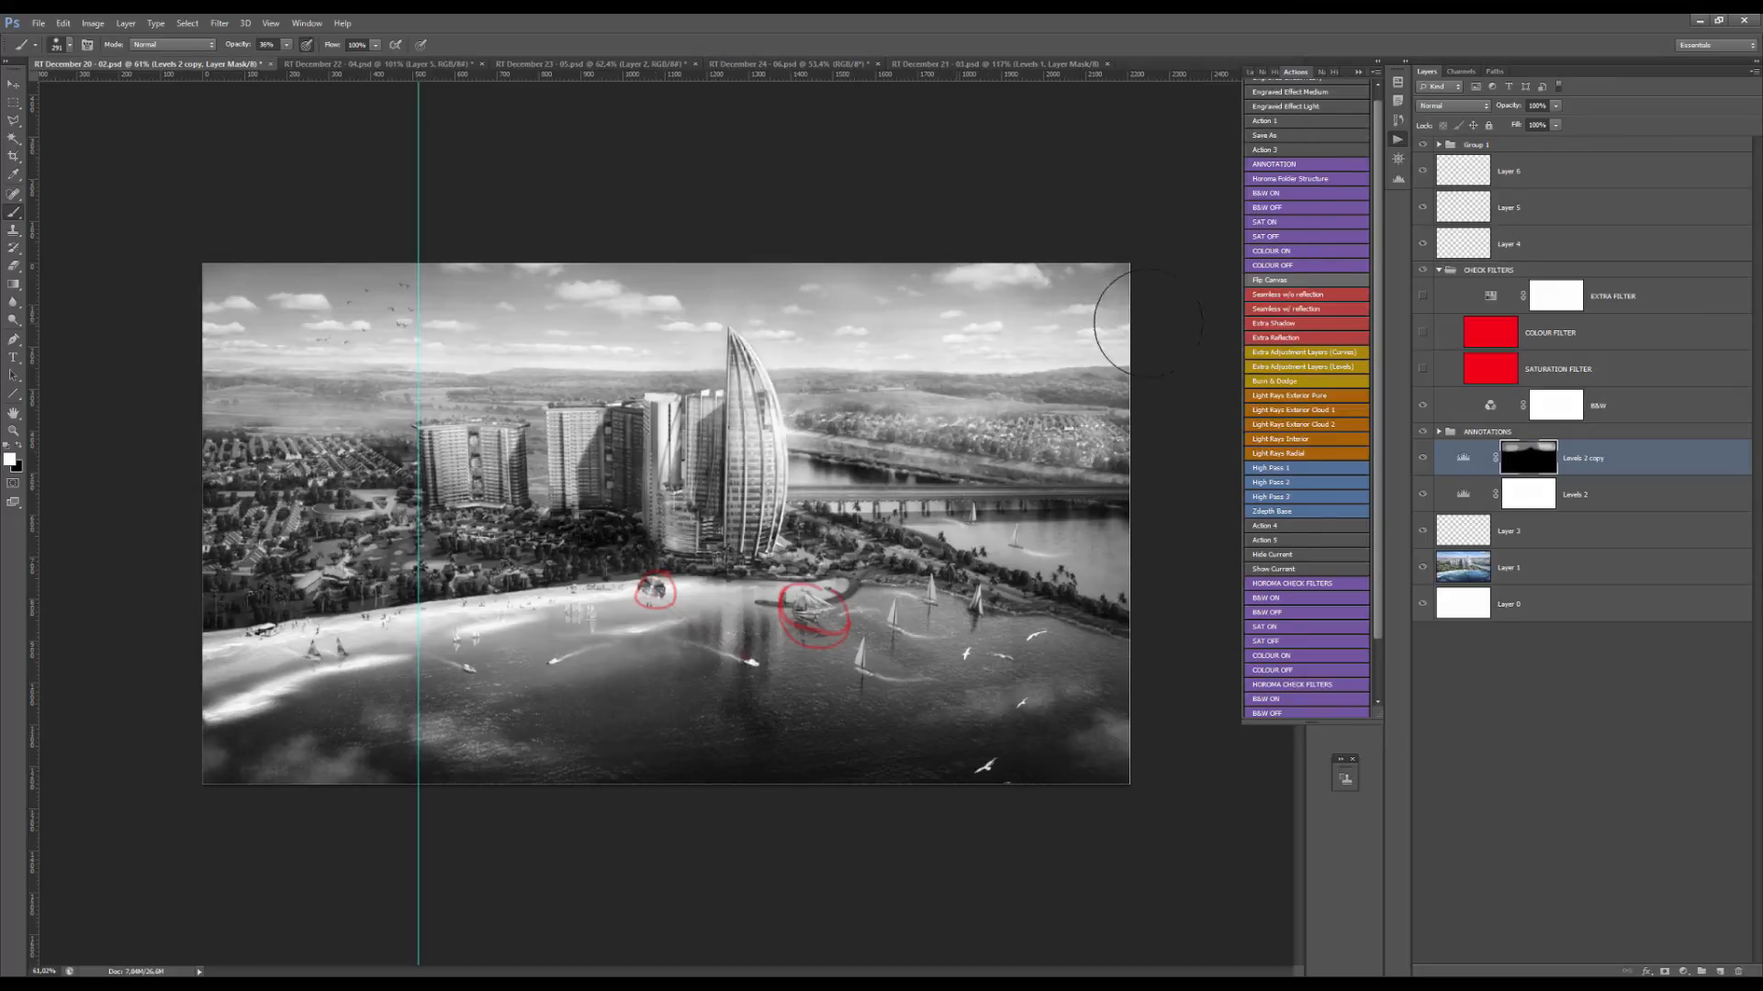
mouse_move(852, 359)
left_mouse_down()
mouse_move(1171, 382)
mouse_move(1107, 358)
mouse_move(1127, 300)
mouse_move(803, 284)
mouse_move(902, 292)
mouse_move(257, 295)
mouse_move(177, 312)
mouse_move(163, 370)
mouse_move(277, 398)
mouse_move(527, 351)
left_mouse_up()
mouse_move(411, 415)
left_mouse_down()
mouse_move(359, 374)
mouse_move(391, 408)
mouse_move(392, 381)
mouse_move(360, 410)
mouse_move(503, 328)
mouse_move(245, 338)
mouse_move(489, 358)
mouse_move(291, 381)
left_mouse_up()
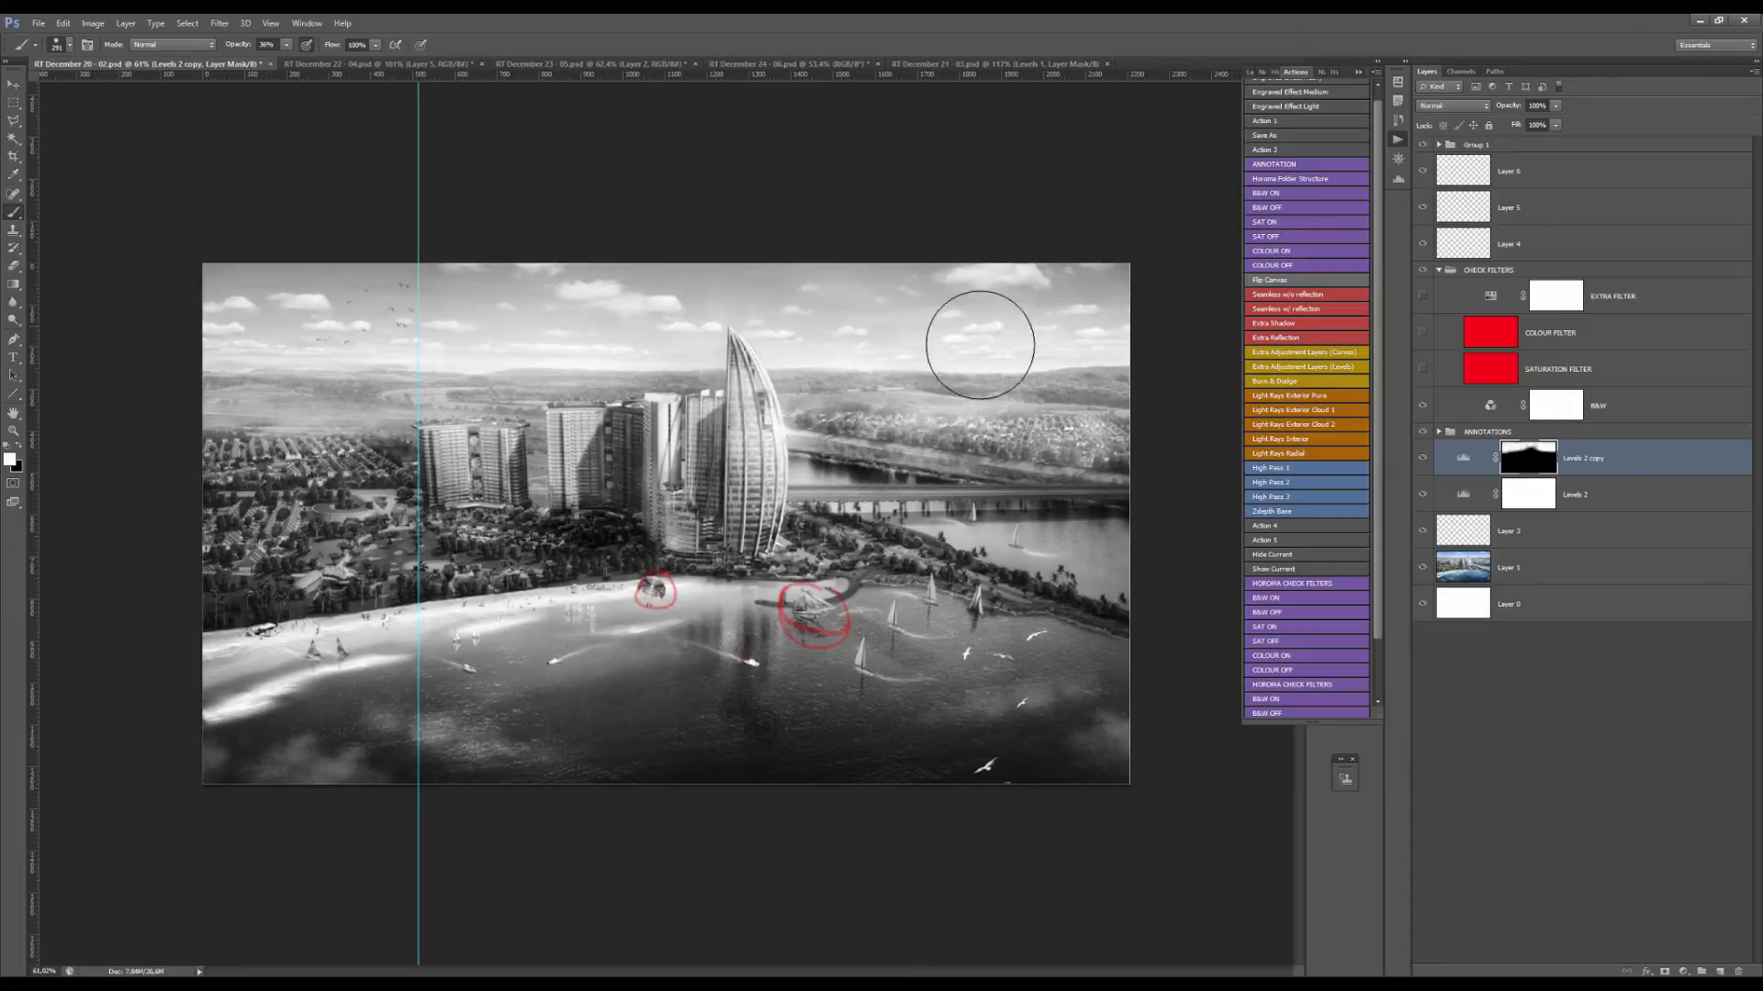
Group the two Levels adjustments together.
key("v")
left_click(1442, 494, "shift")
key("ctrl+g")
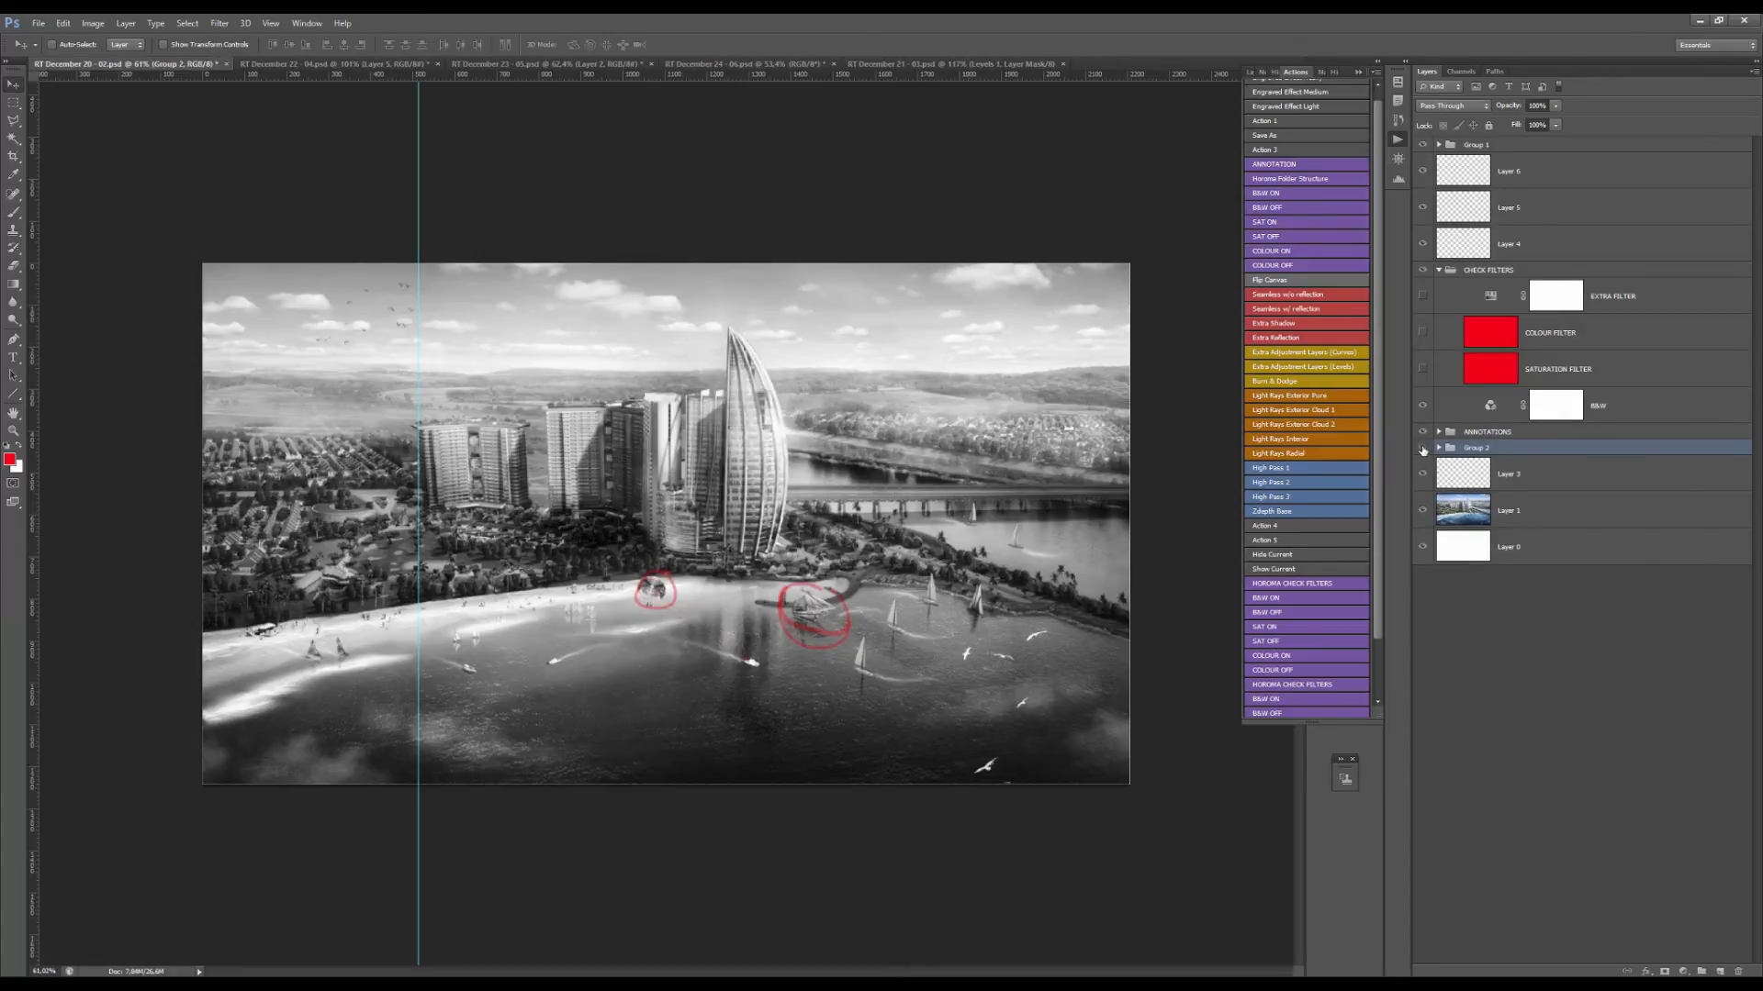
Toggle the Levels group's visibility repeatedly to compare the greyscale rendering before and after the tonal correction.
left_click(1423, 448)
left_click(1423, 448)
left_click(1423, 448)
left_click(1422, 448)
left_click(1423, 448)
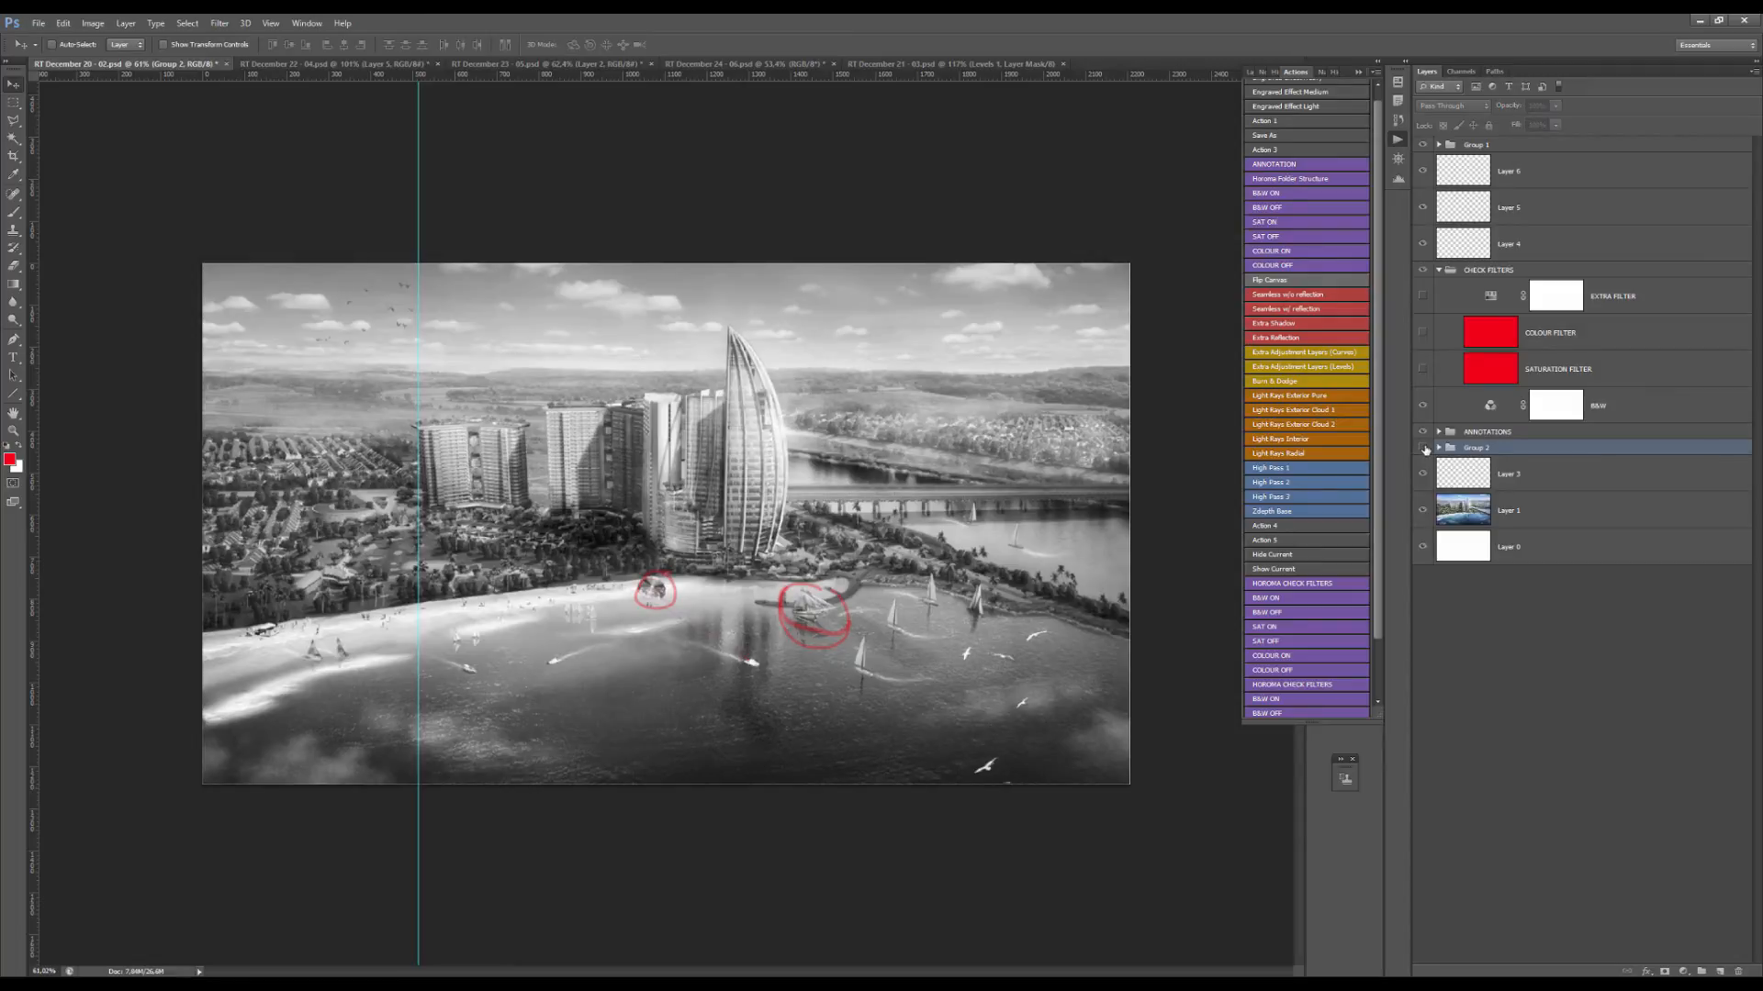
left_click(1423, 448)
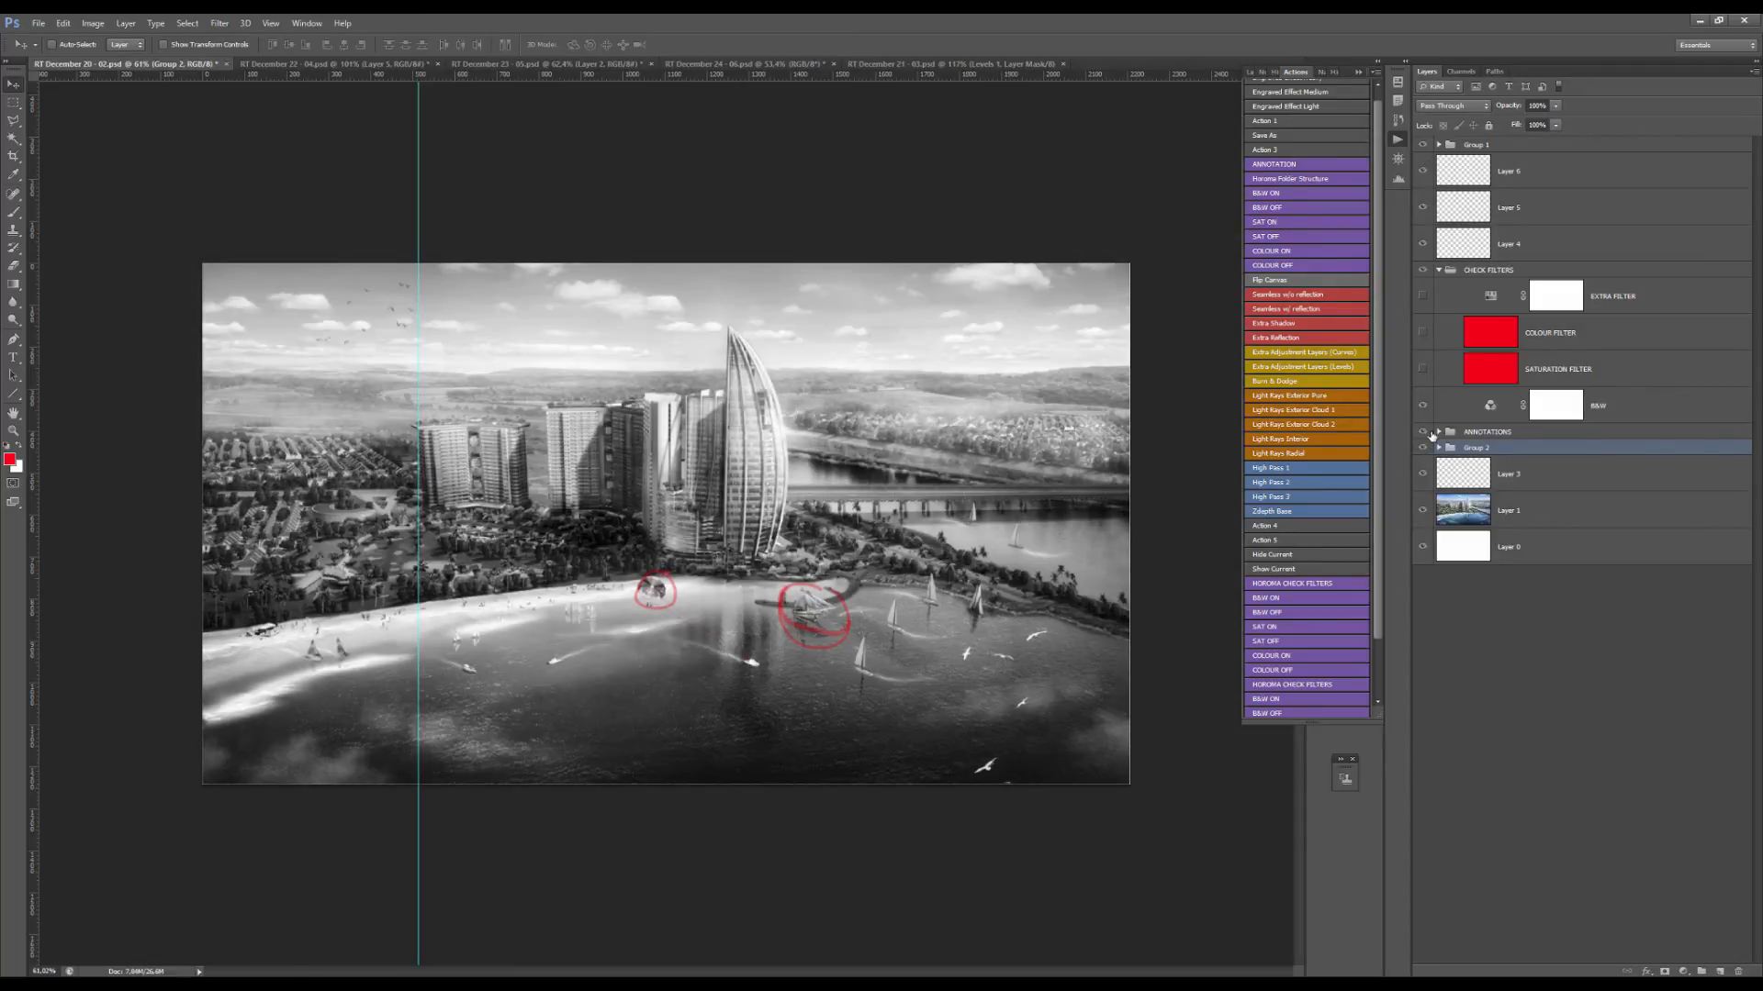
left_click(1422, 448)
Turn off the B&W filter, check the rendering with the saturation and colour filters, and hide the CHECK FILTERS group.
left_click(1423, 406)
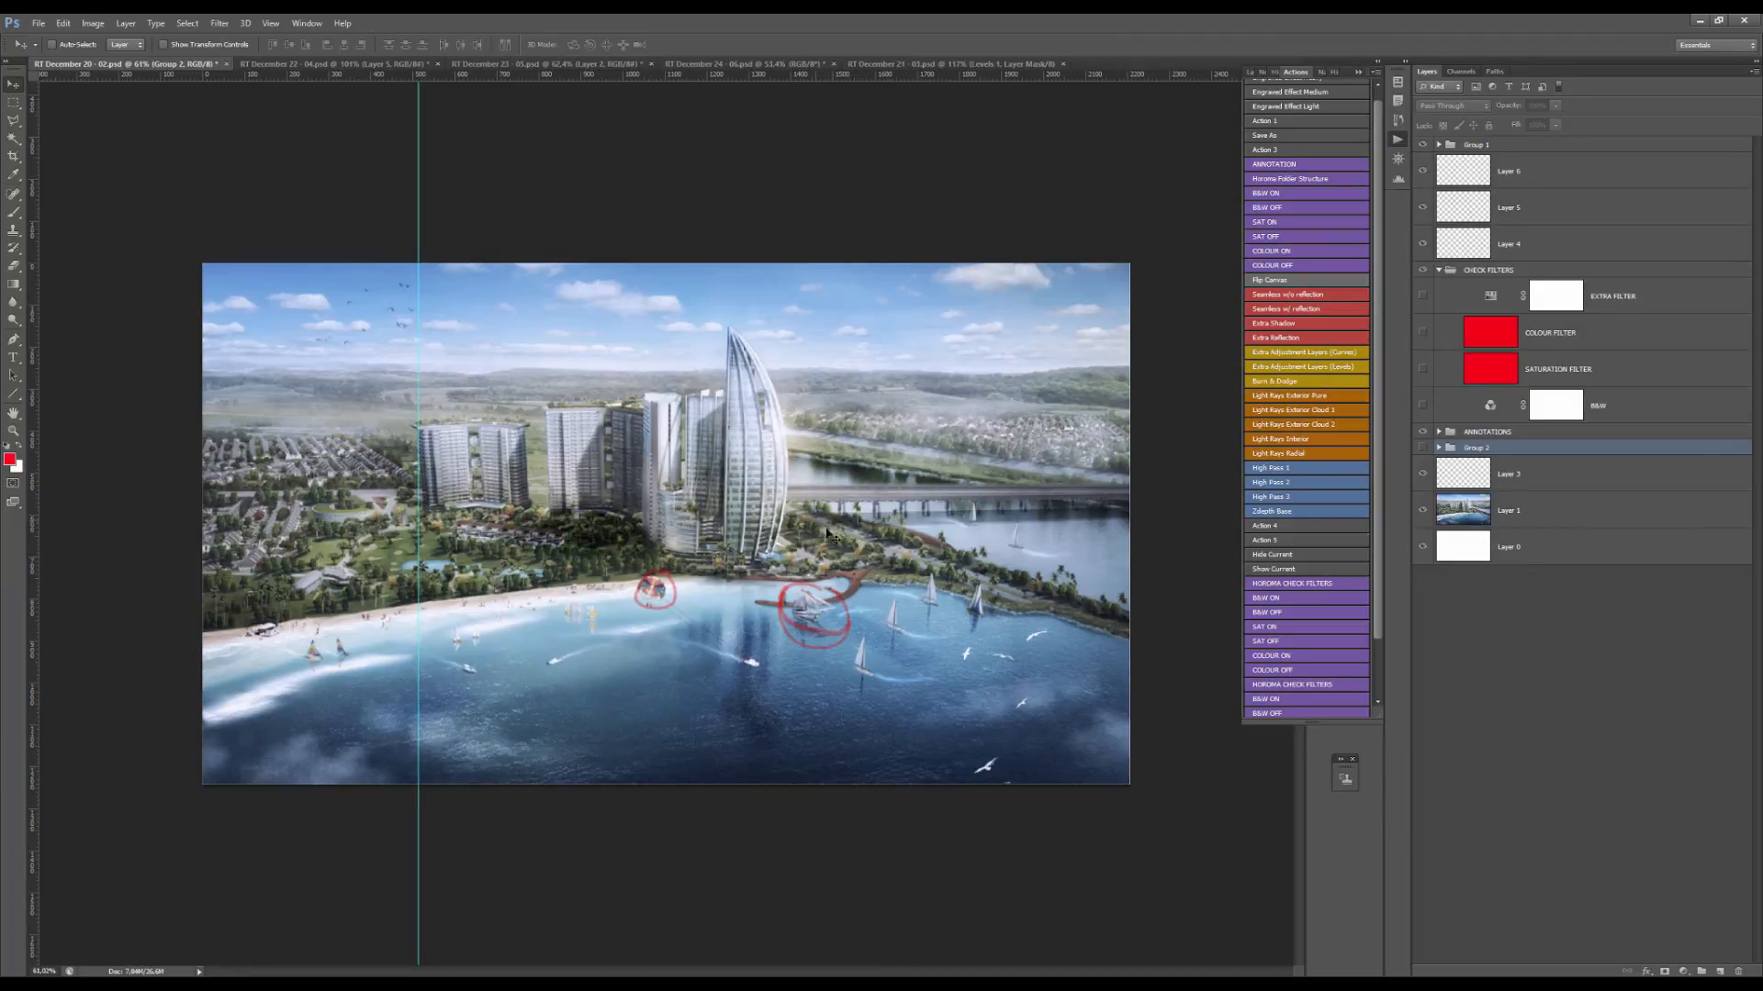
left_click(1424, 367)
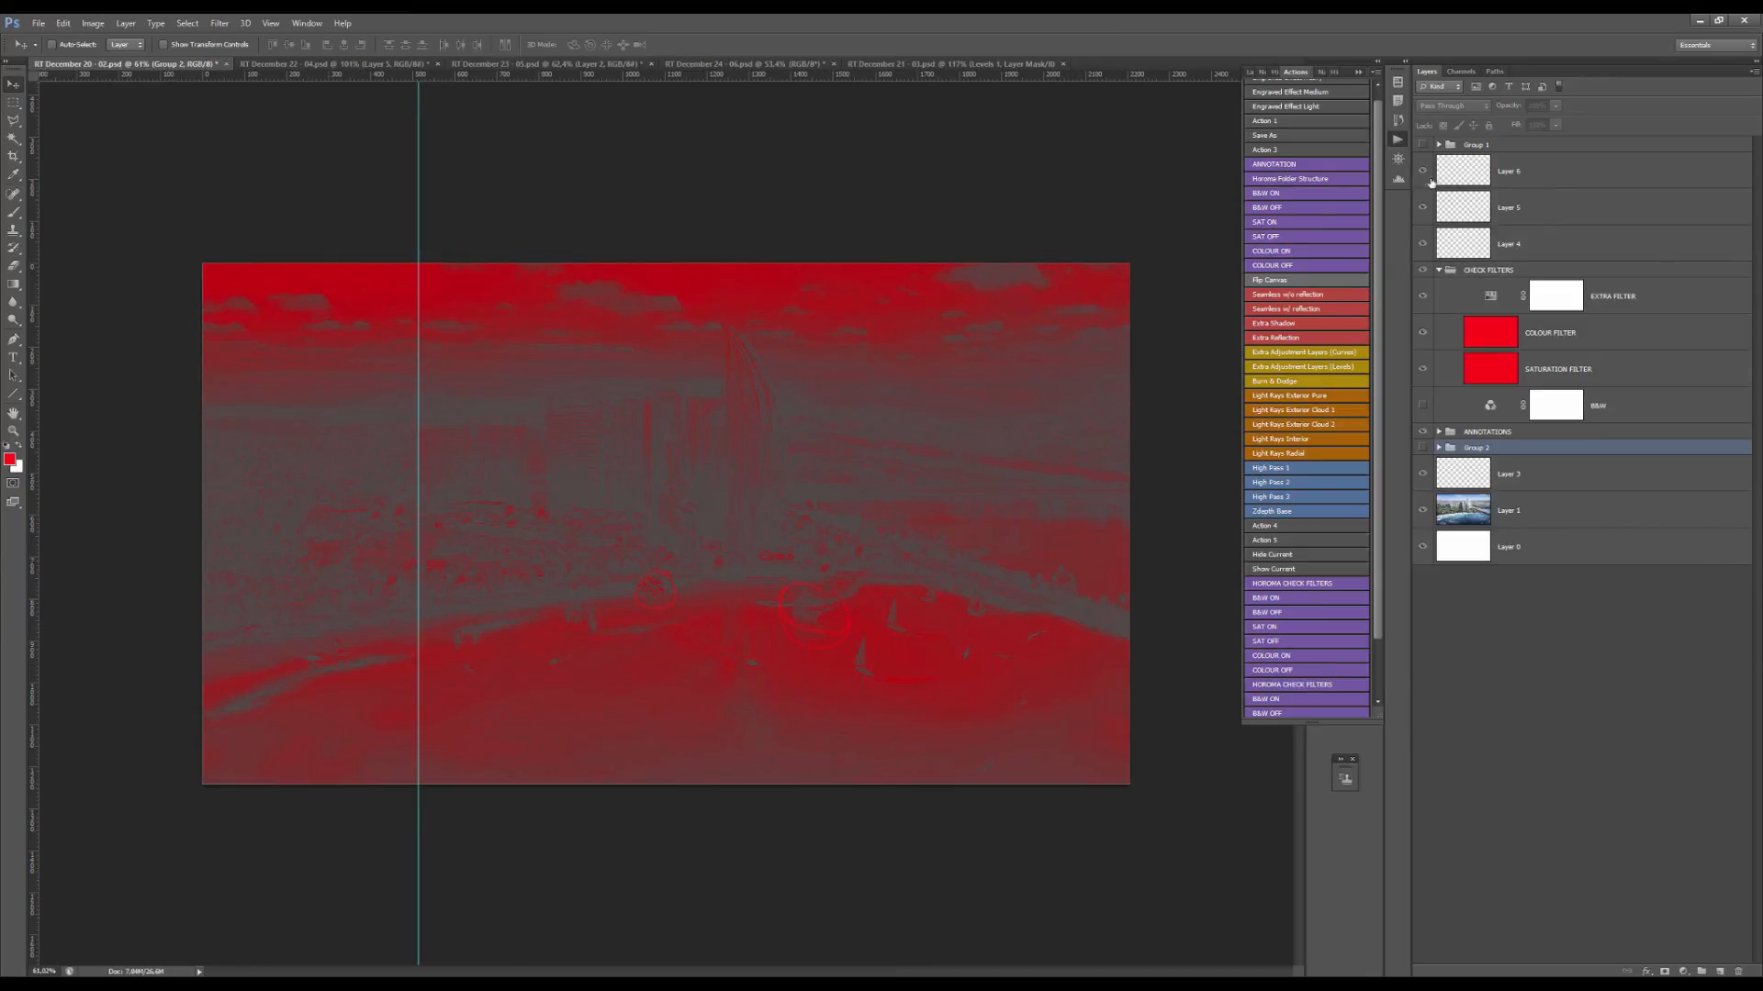
left_click(1423, 367)
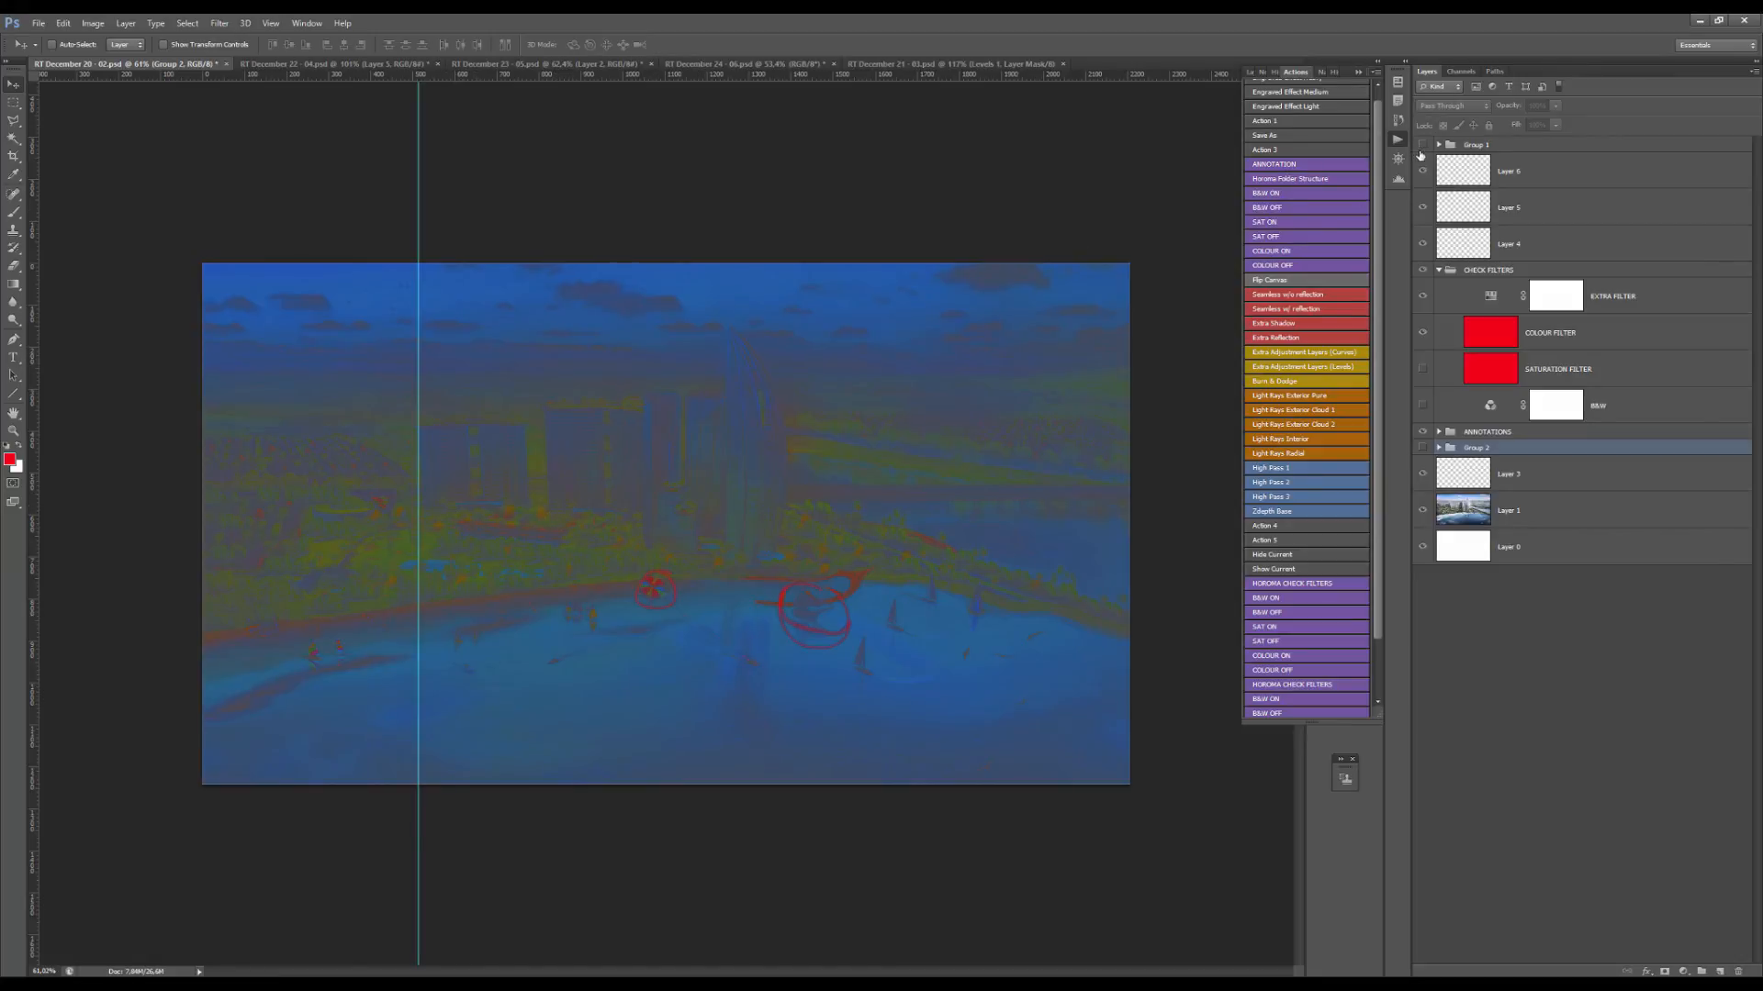
left_click(1422, 270)
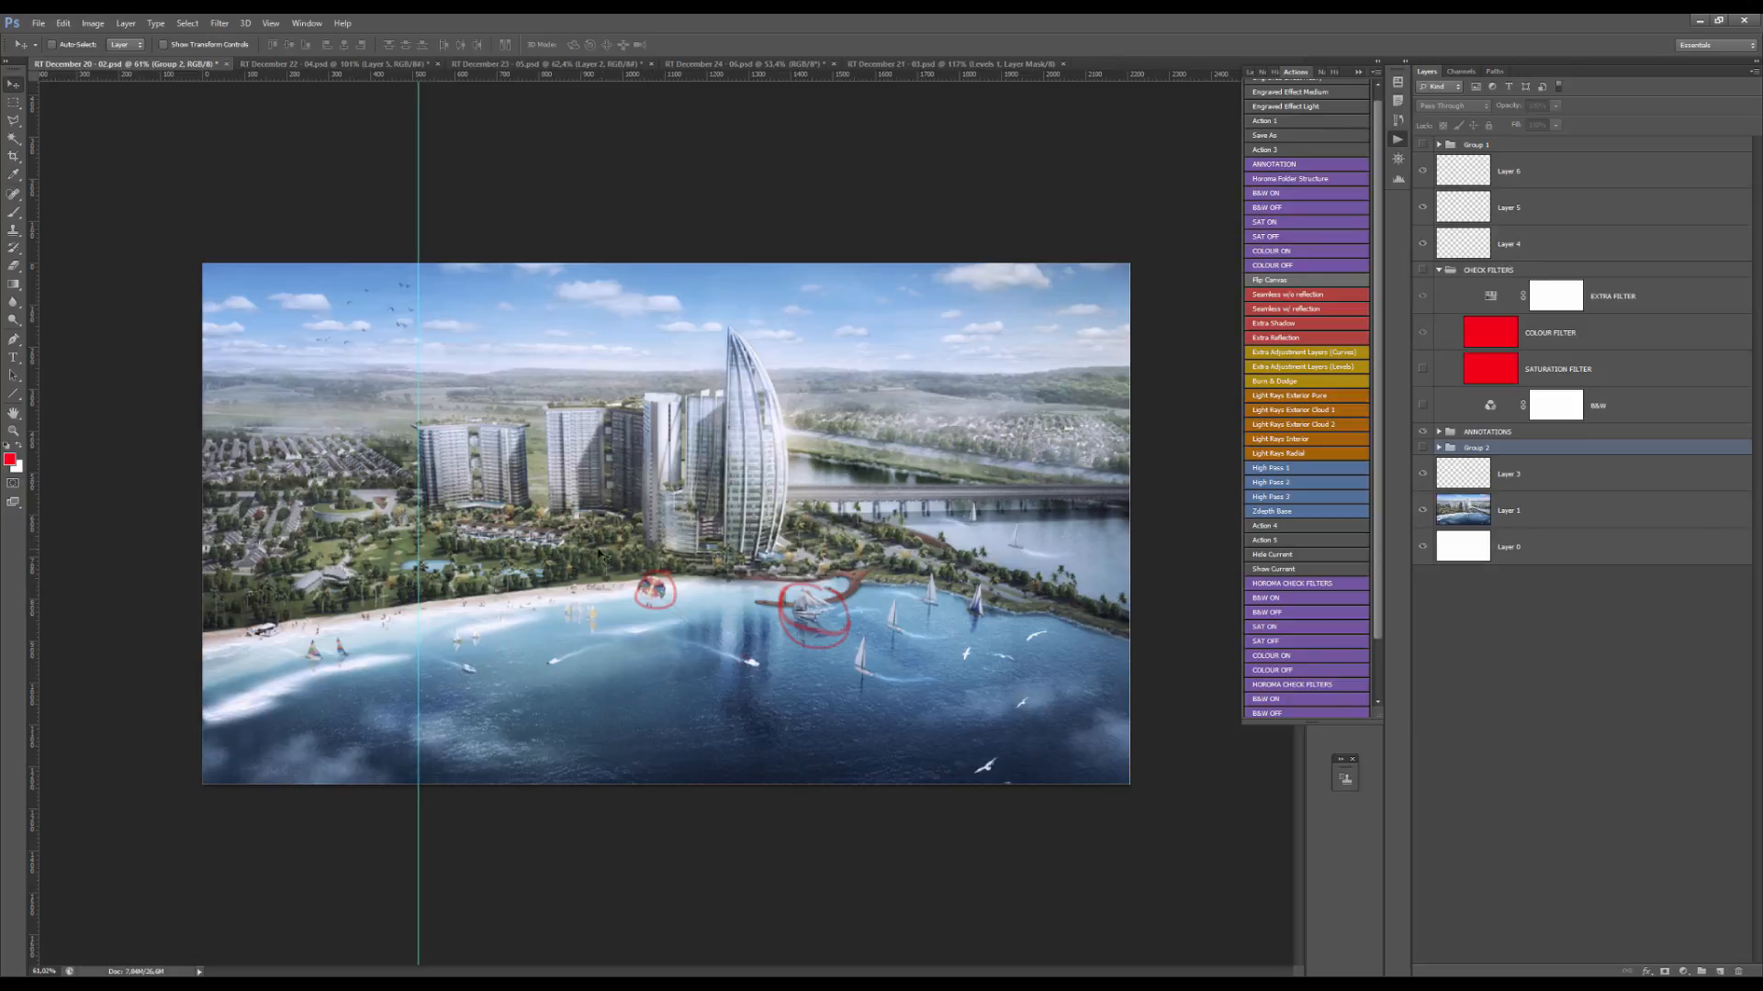
Compare the colour rendering with and without the Levels group, leave the group shown, and set its opacity to 85%.
left_click(1422, 448)
left_click(1422, 448)
left_click(1422, 449)
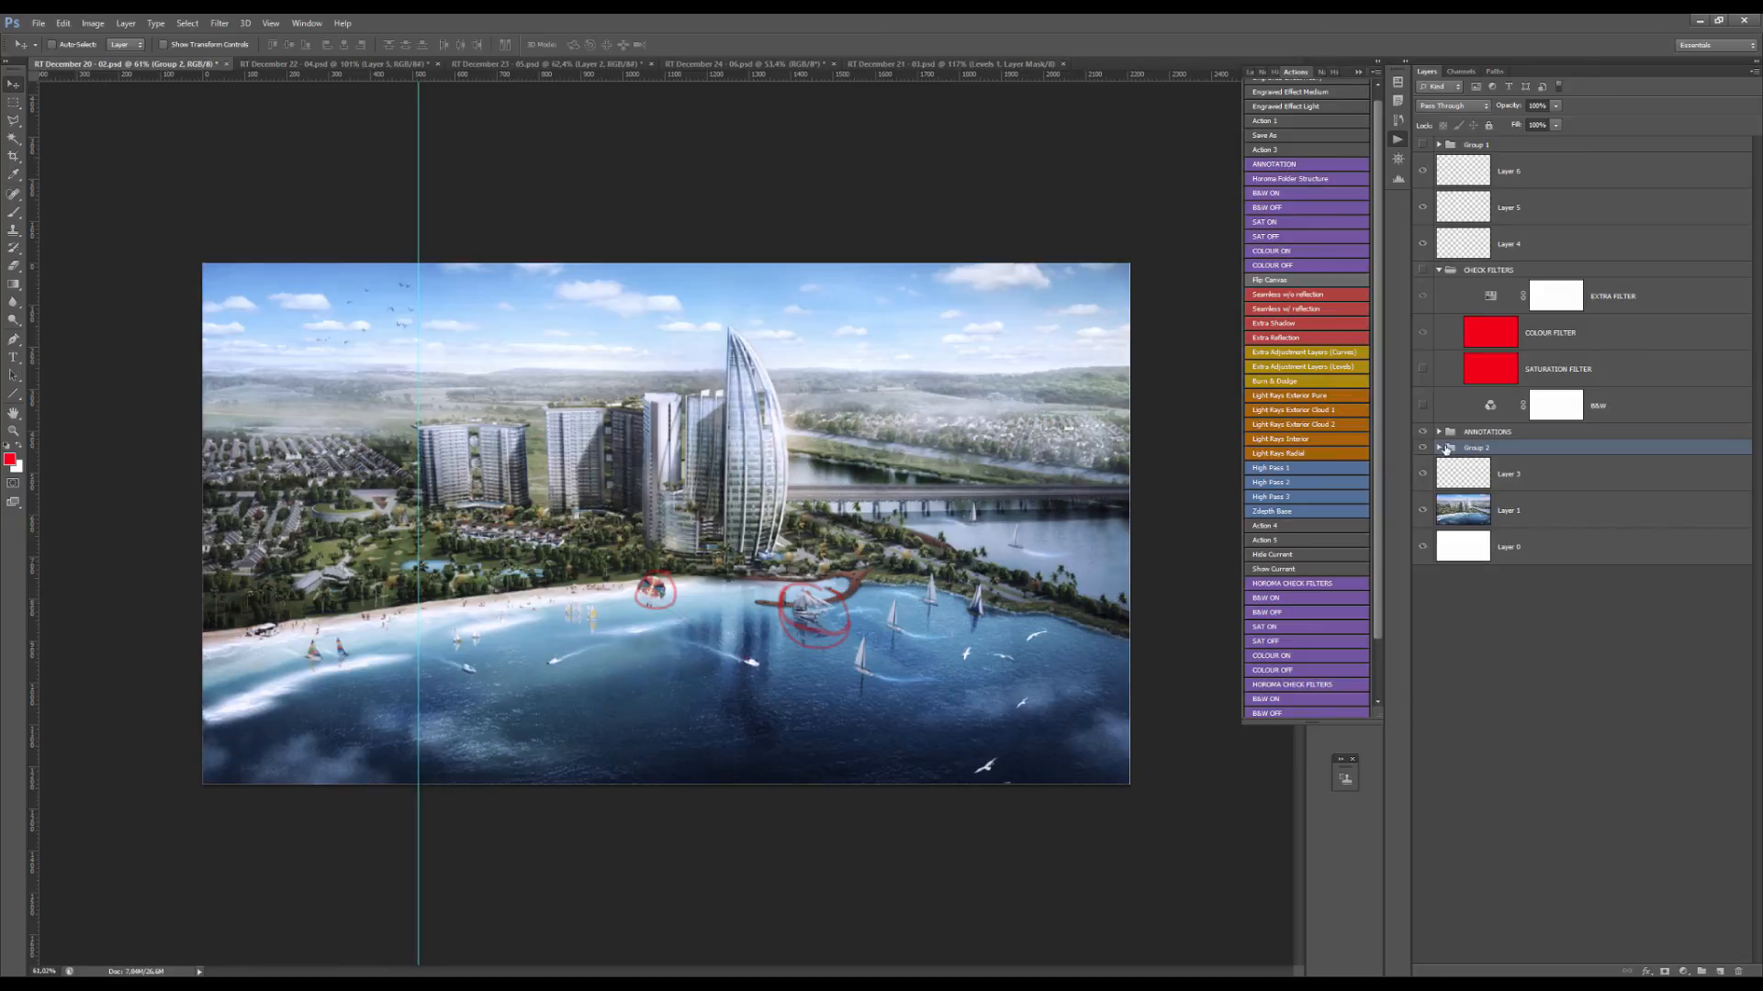
key("8")
key("5")
Isolate Layer 1, restore the other layers, and toggle the Levels group to compare the original rendering with the correction.
left_click(1423, 474)
left_click(1456, 507)
left_click(1423, 510, "alt")
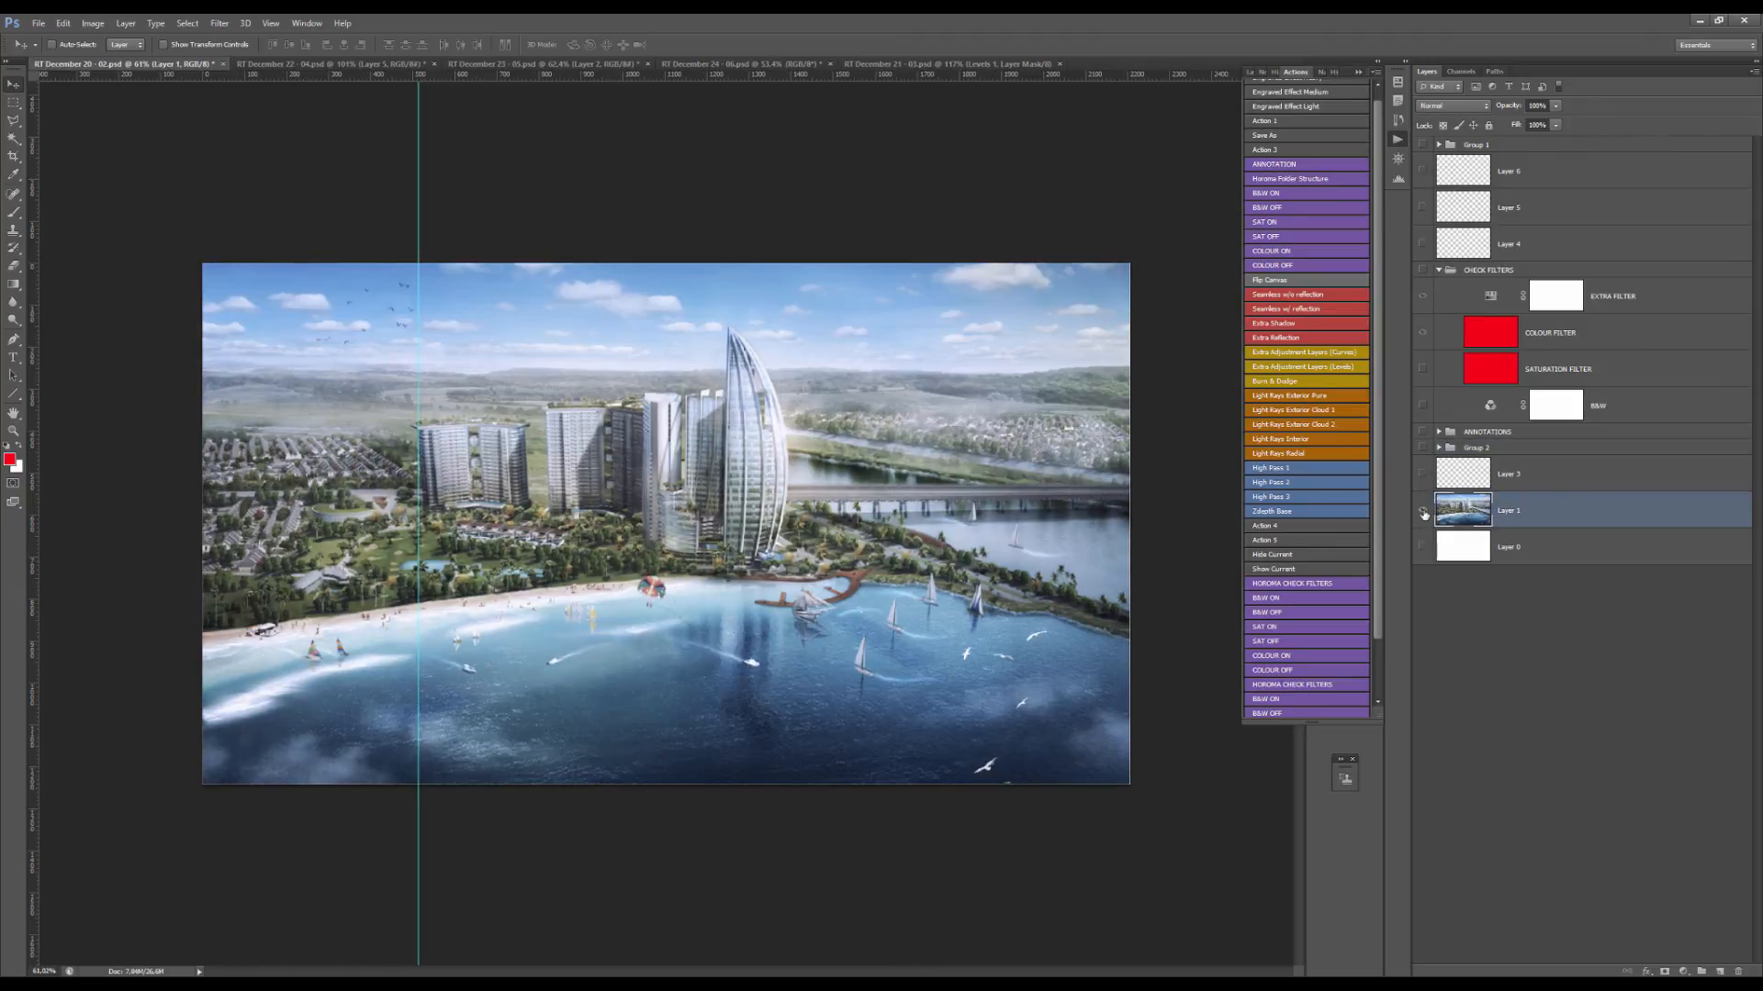
left_click(1423, 511, "alt")
left_click(1424, 447)
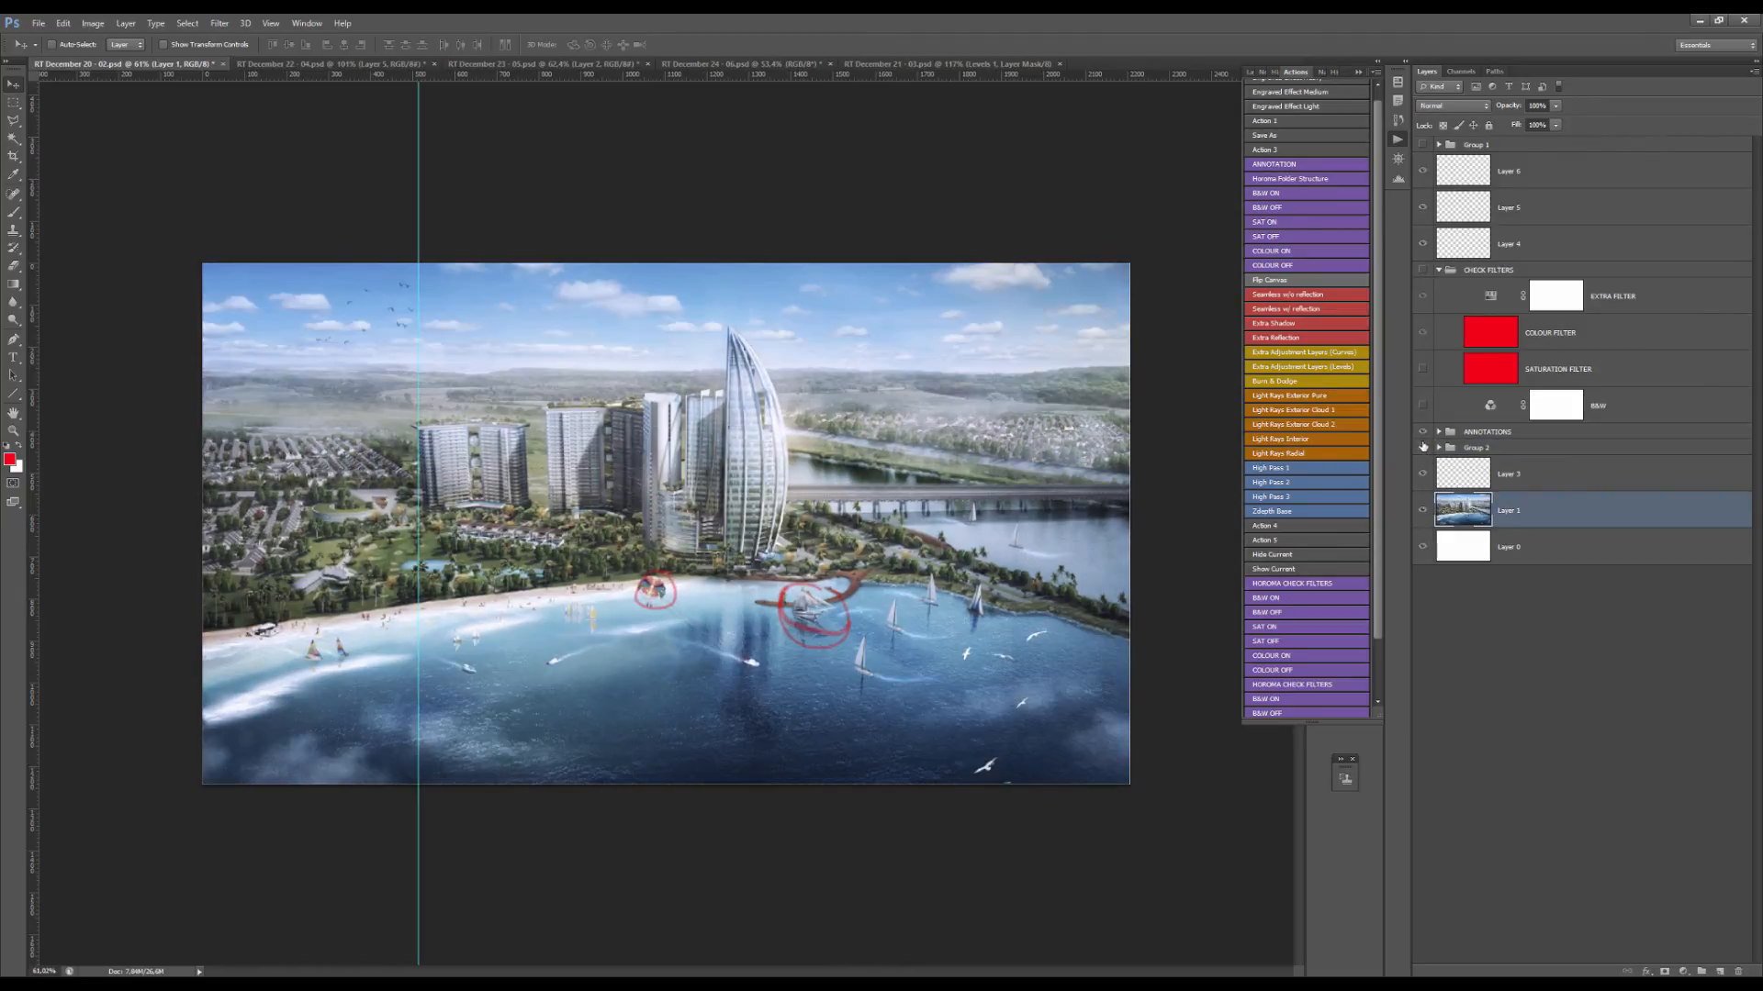
left_click(1424, 447)
Hide the interface panels and examine the corrected rendering both as a whole and close up.
scroll(711, 417, "down", 2)
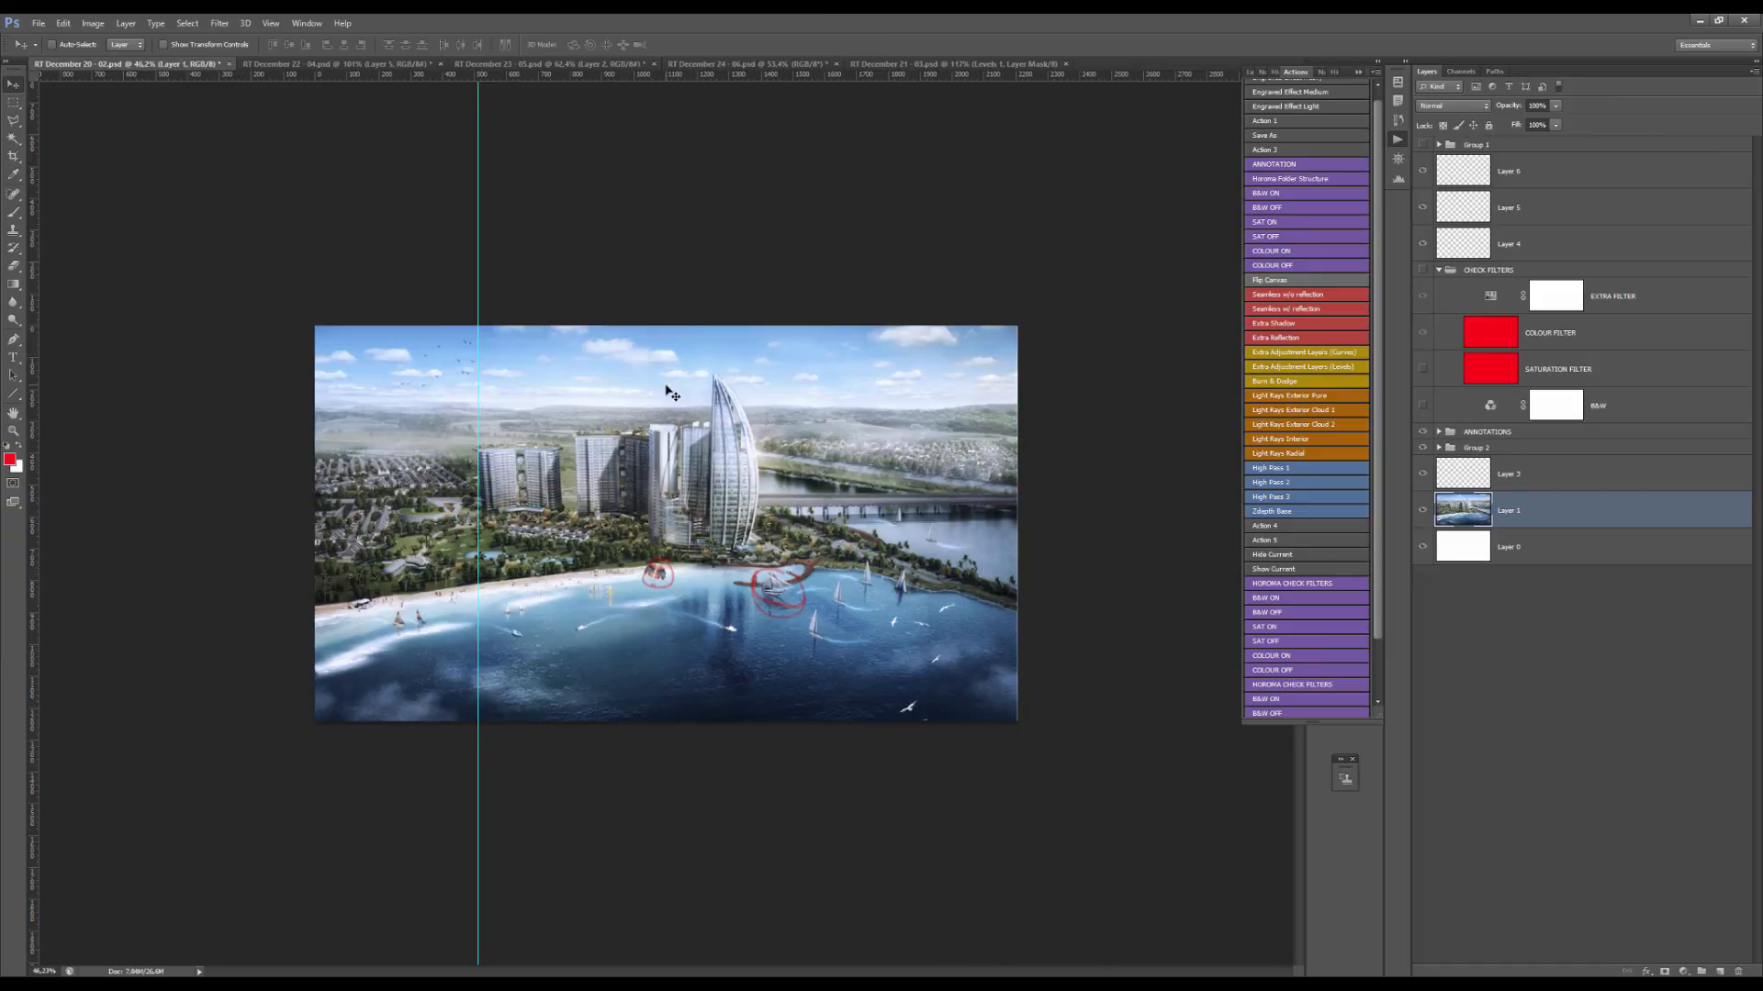
scroll(672, 395, "up", 3)
scroll(676, 413, "down", 2)
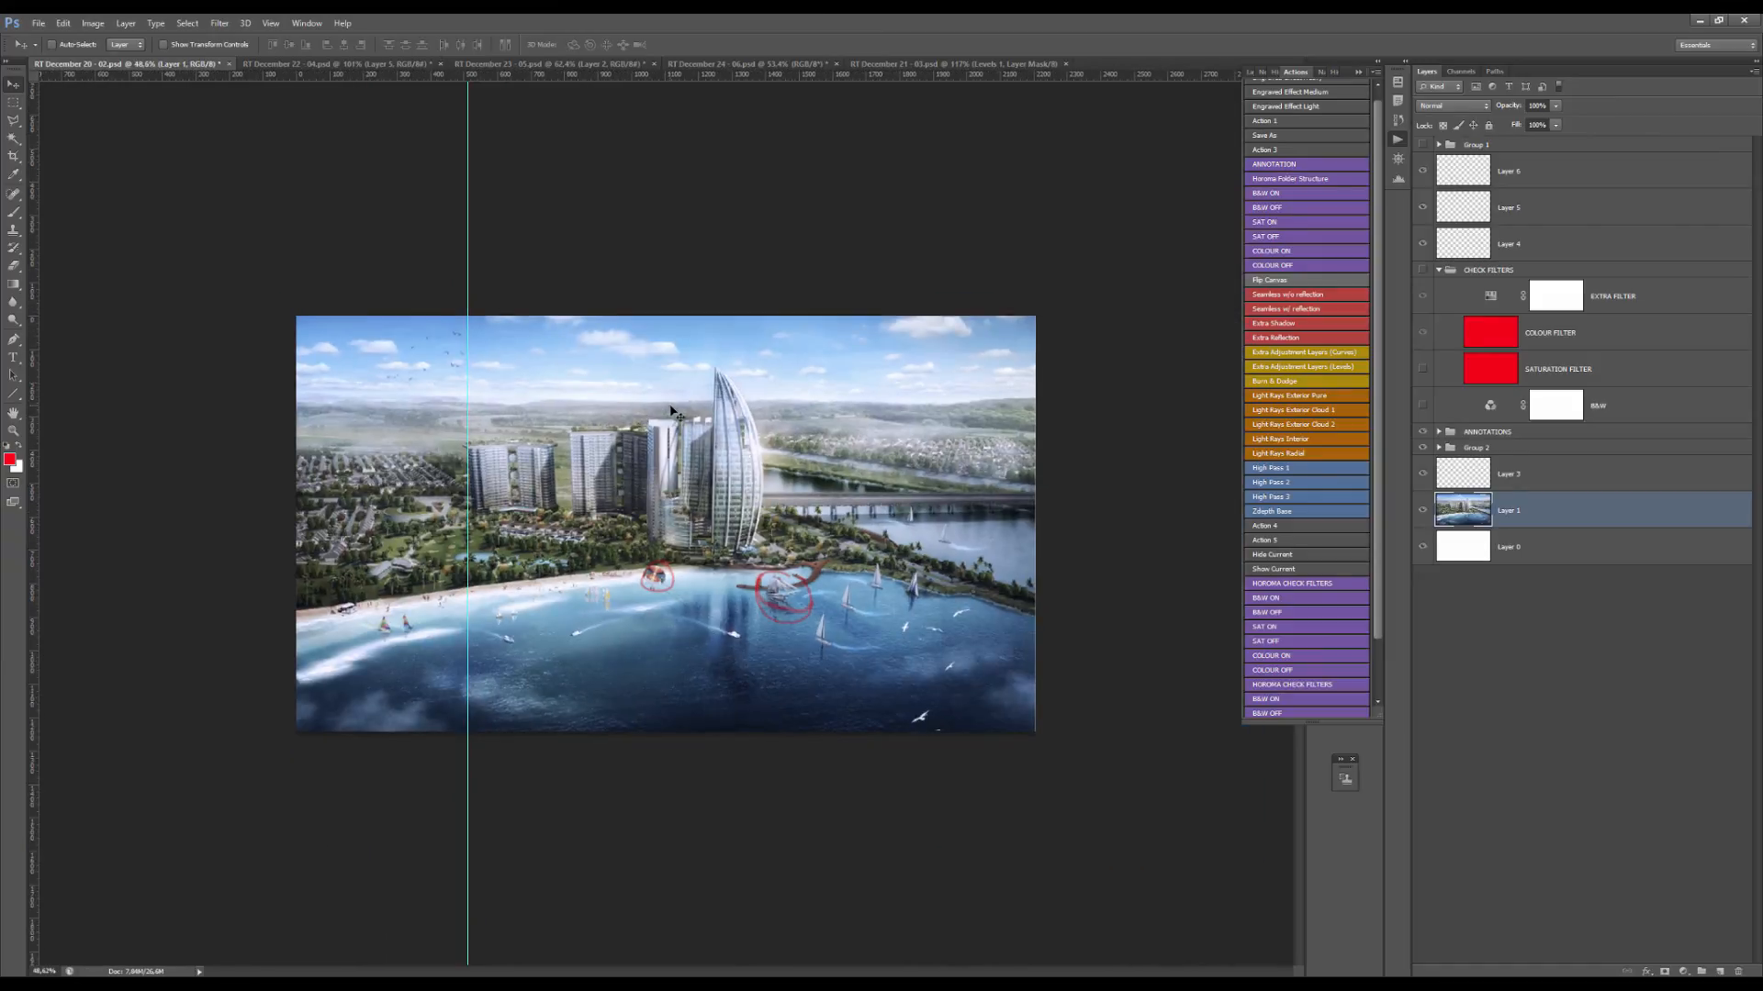
key("Tab")
scroll(676, 413, "up", 2)
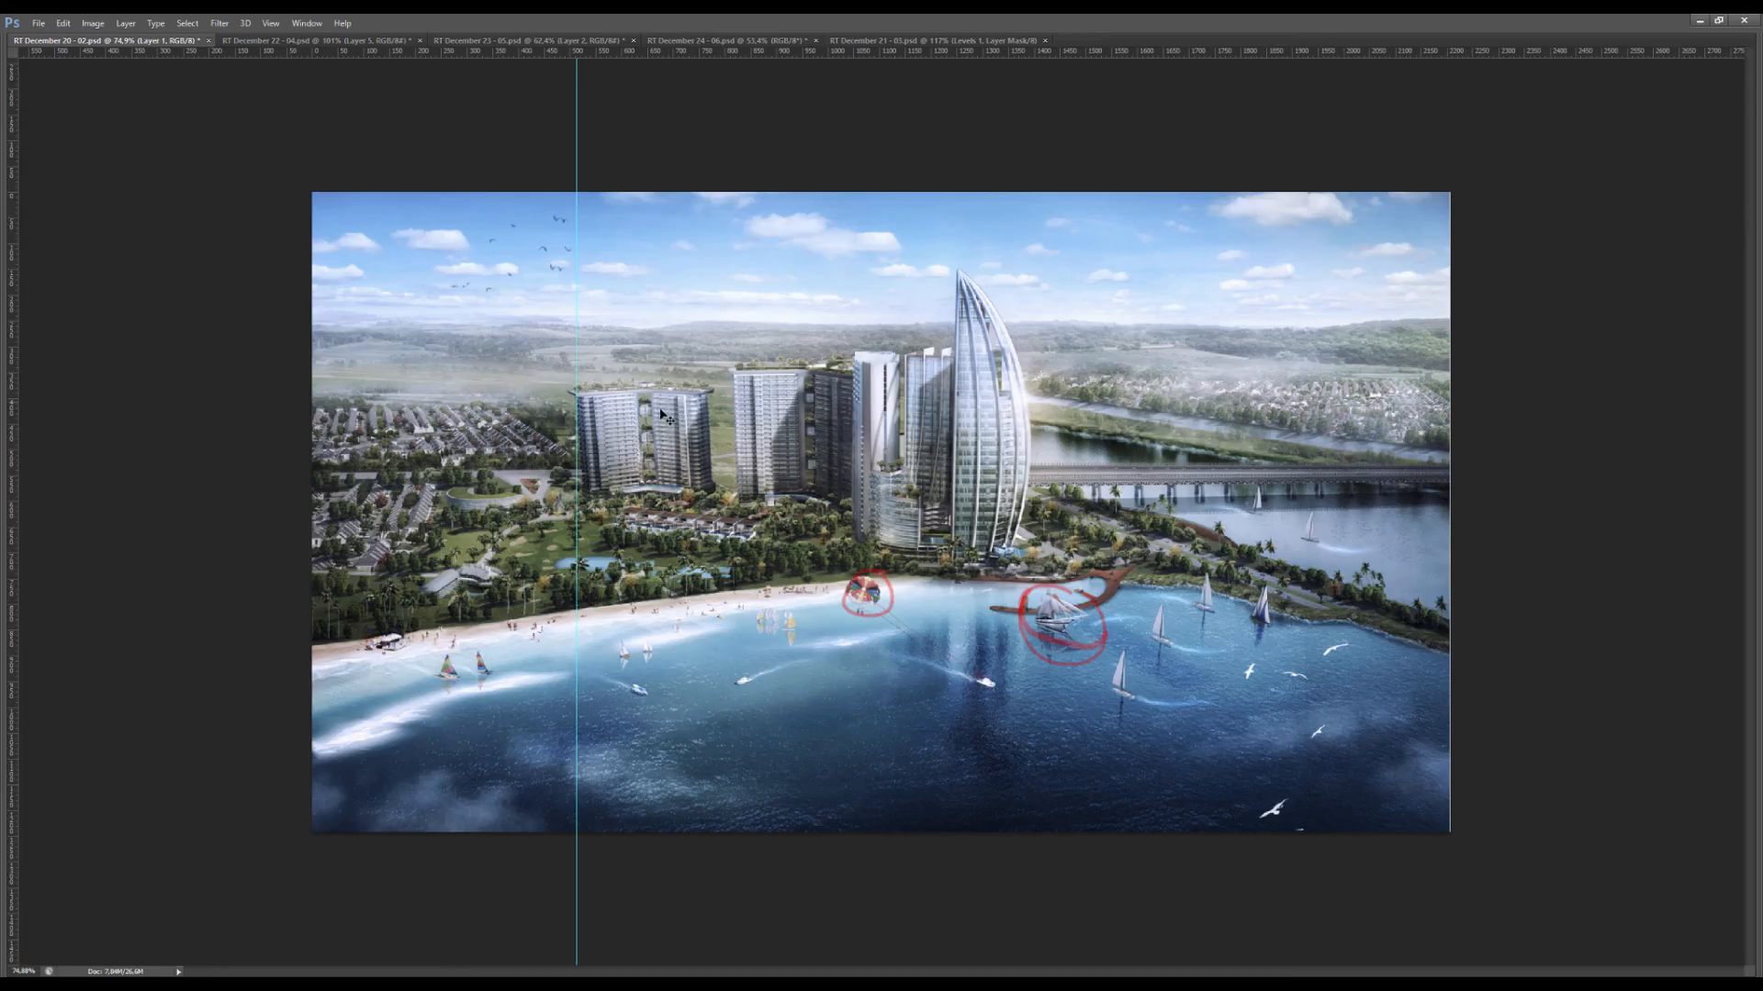
scroll(657, 418, "up", 3)
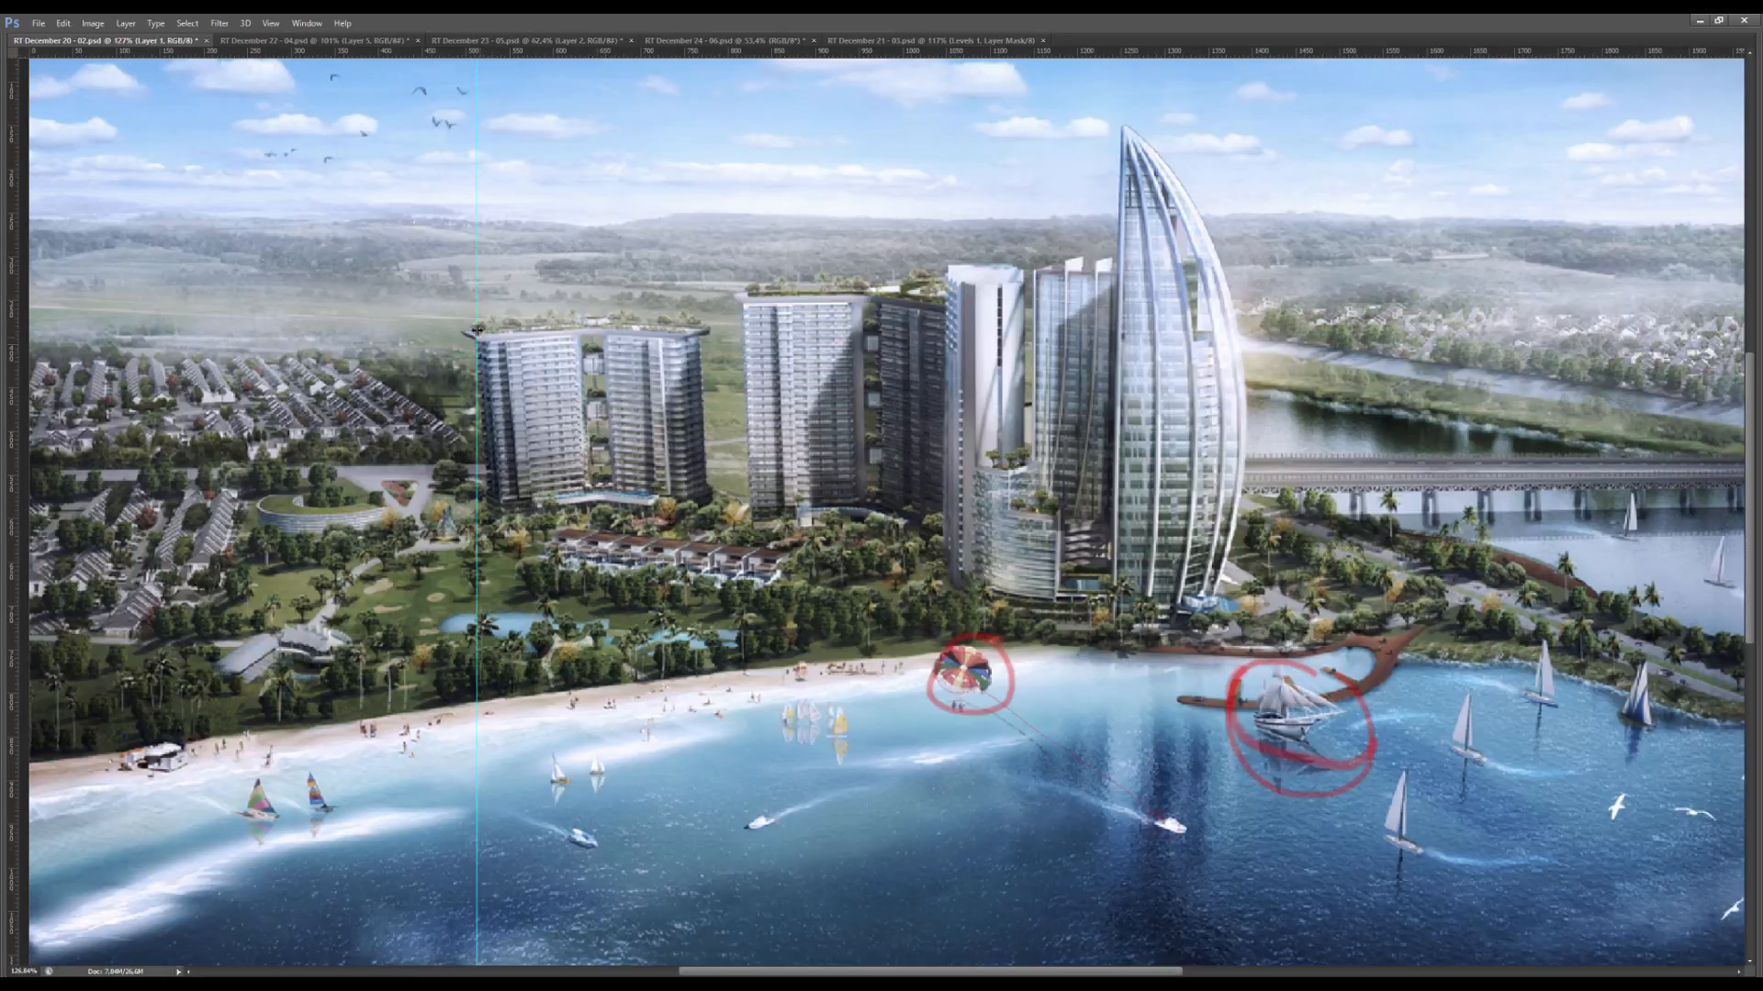
scroll(952, 405, "down", 3)
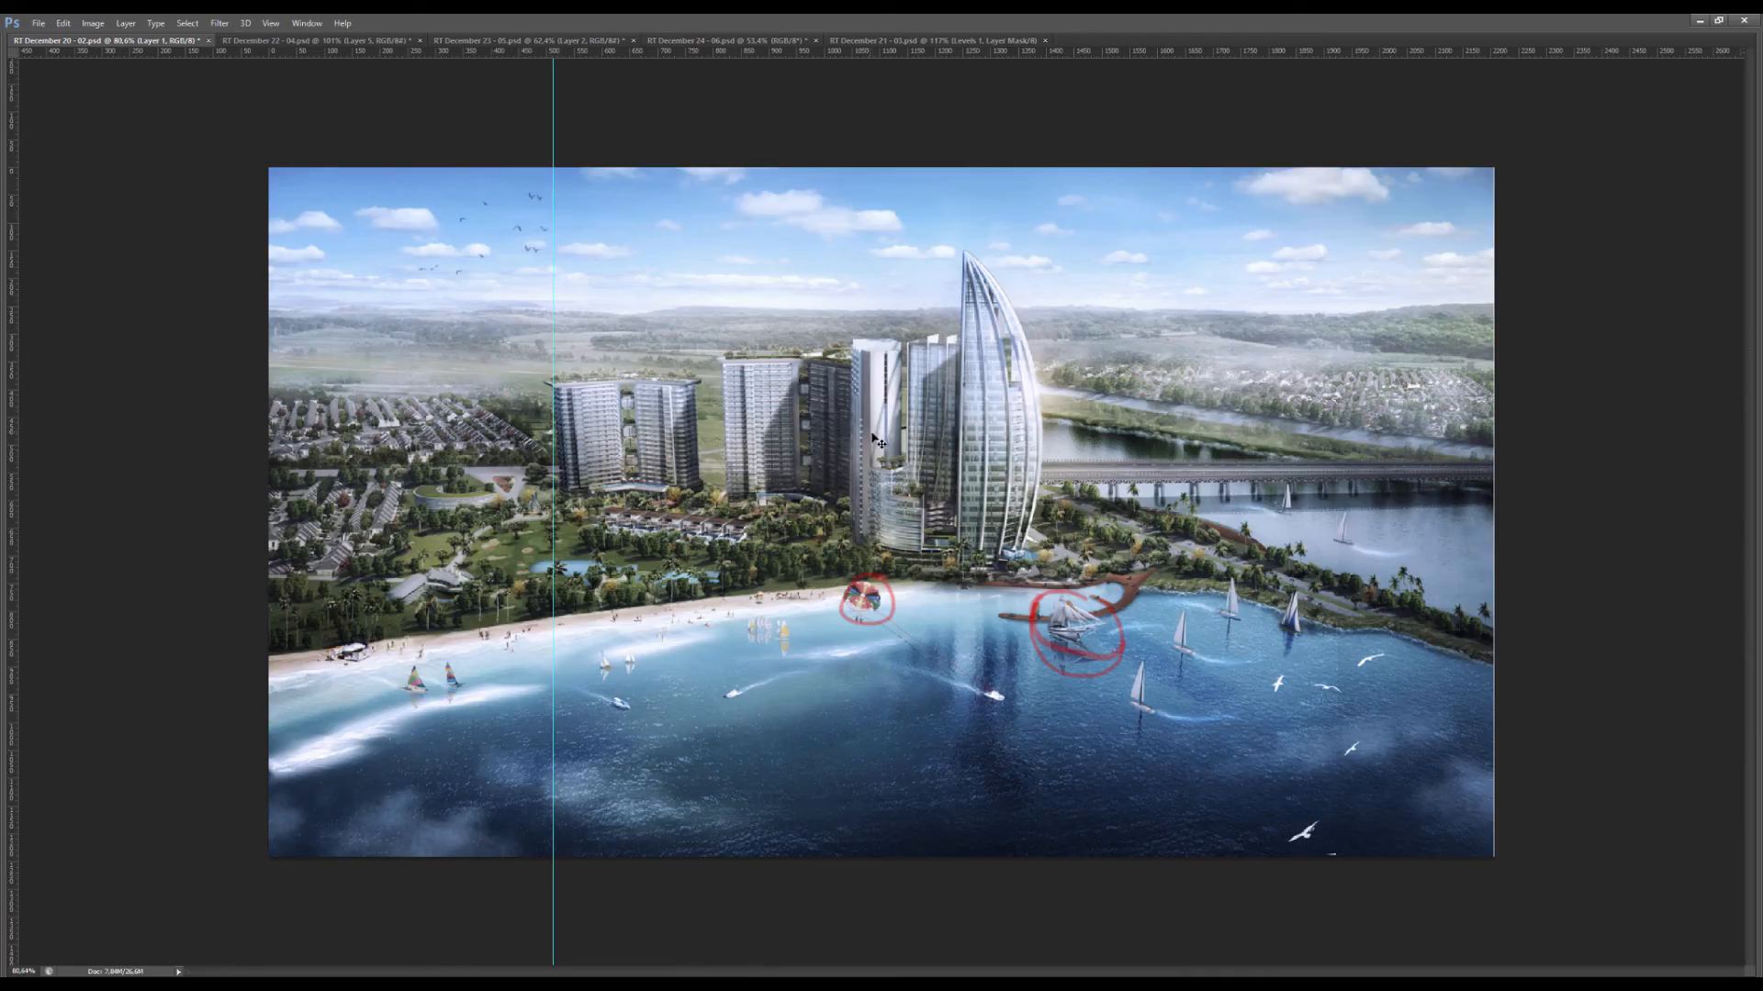